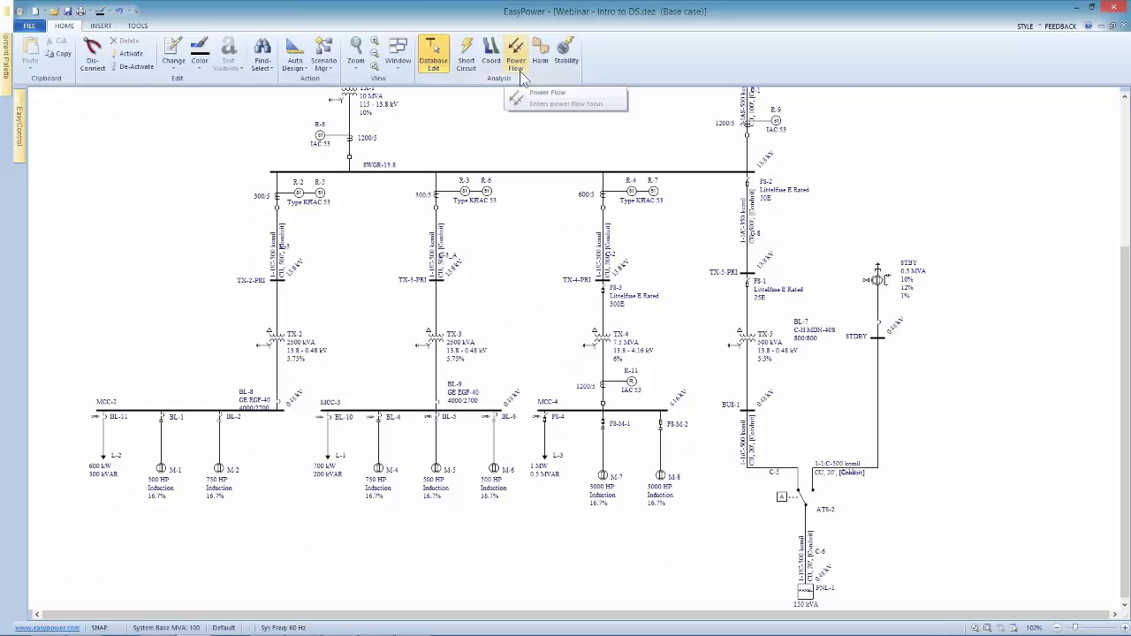
Enter the stability analysis focus and hide the data view in the DS Plots window
click(567, 55)
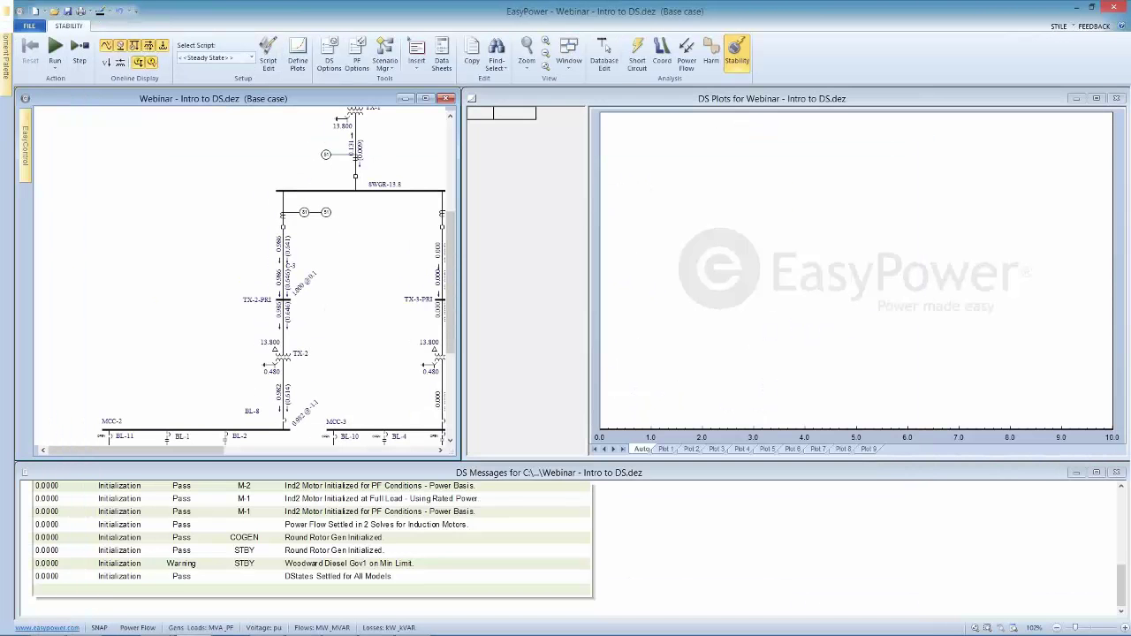
click(482, 102)
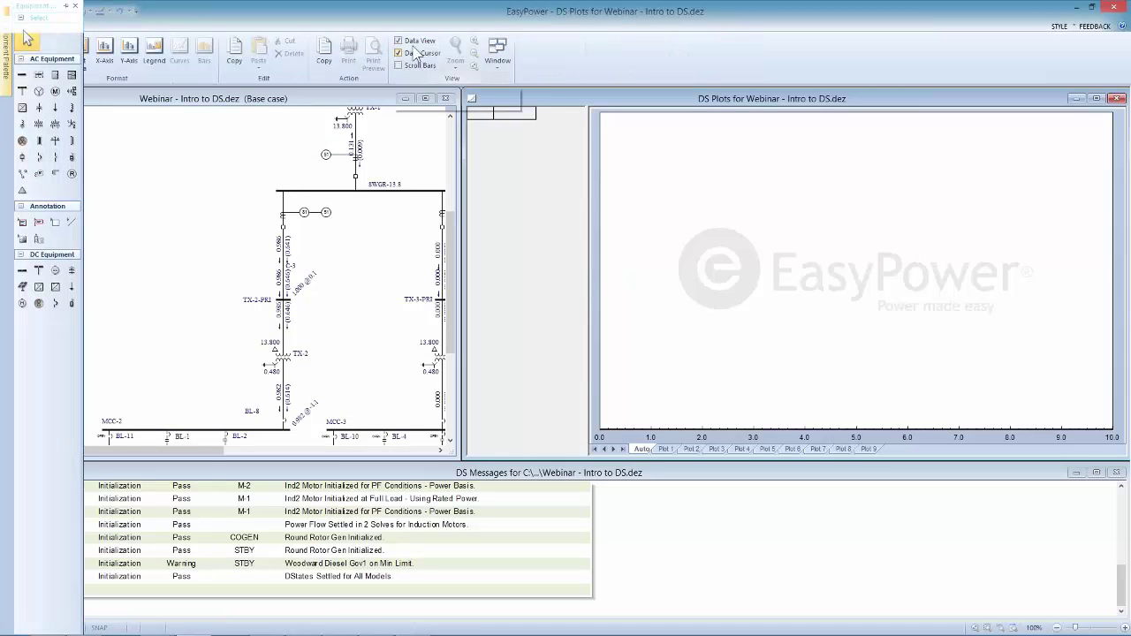
click(399, 41)
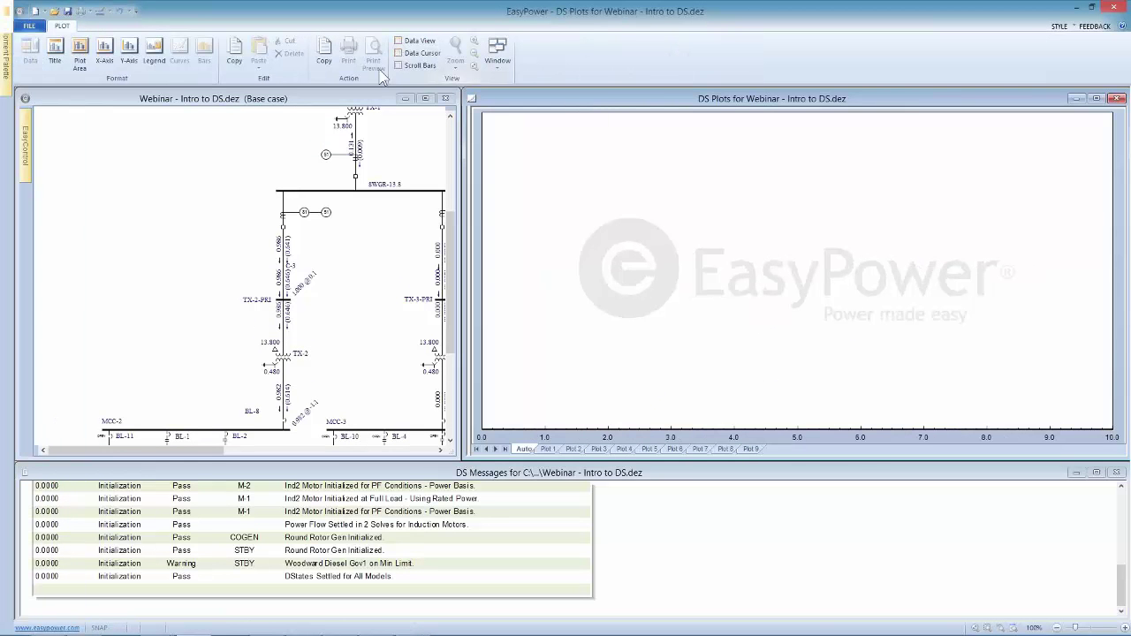
Examine the initialized power flows and bus voltages on the one-line feeders from TX-2 to TX-5
drag(370, 214, 243, 213)
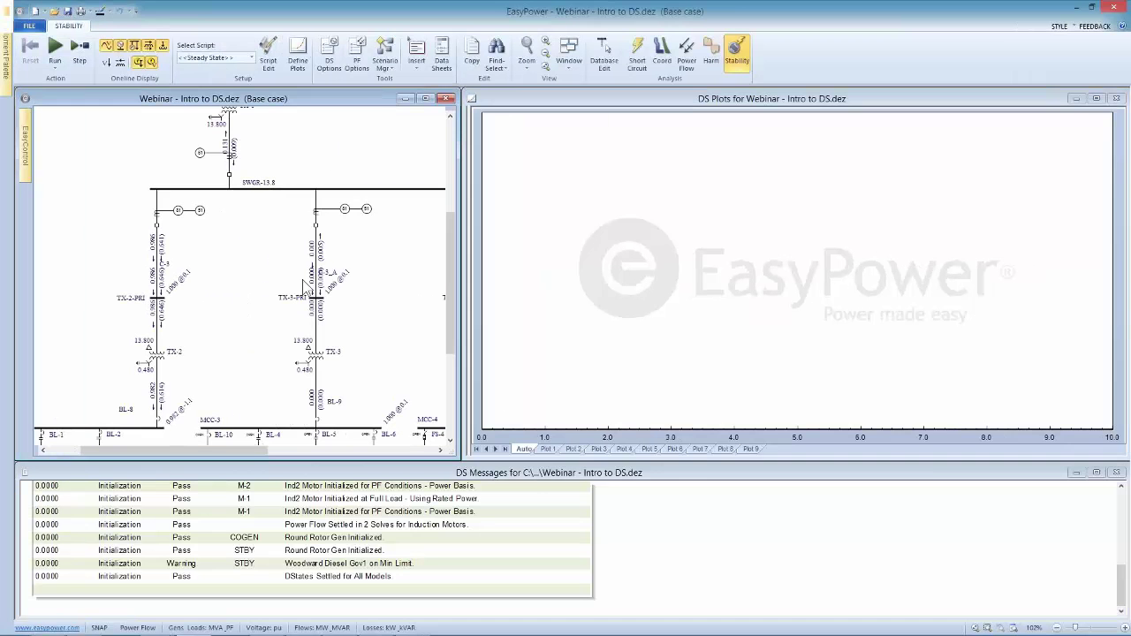
drag(350, 265, 256, 208)
drag(281, 270, 184, 291)
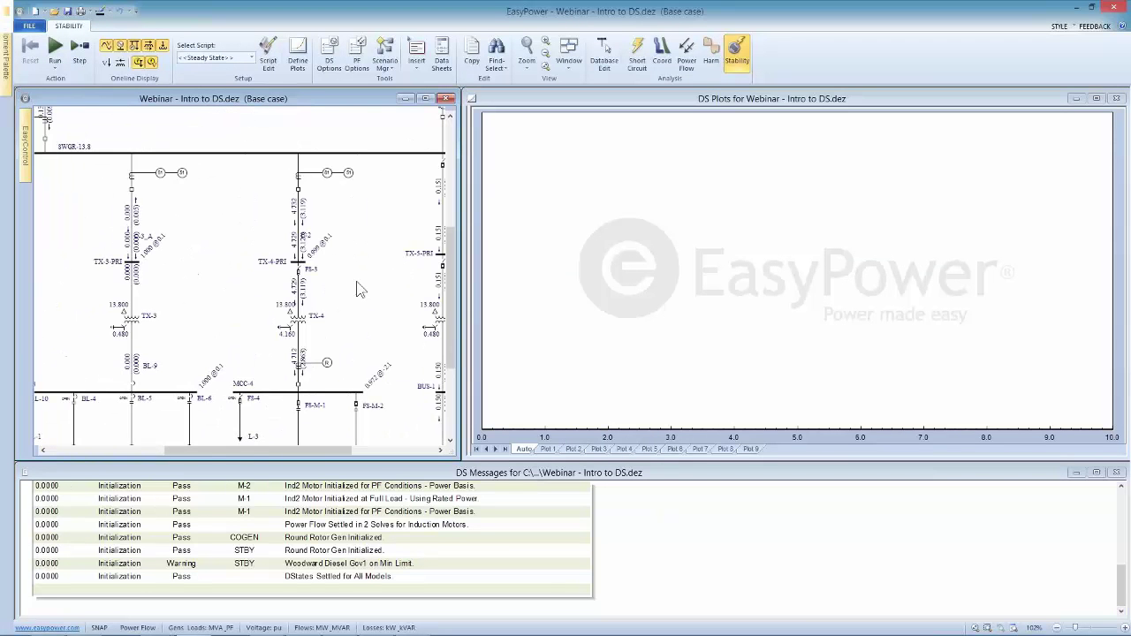
drag(338, 298, 217, 319)
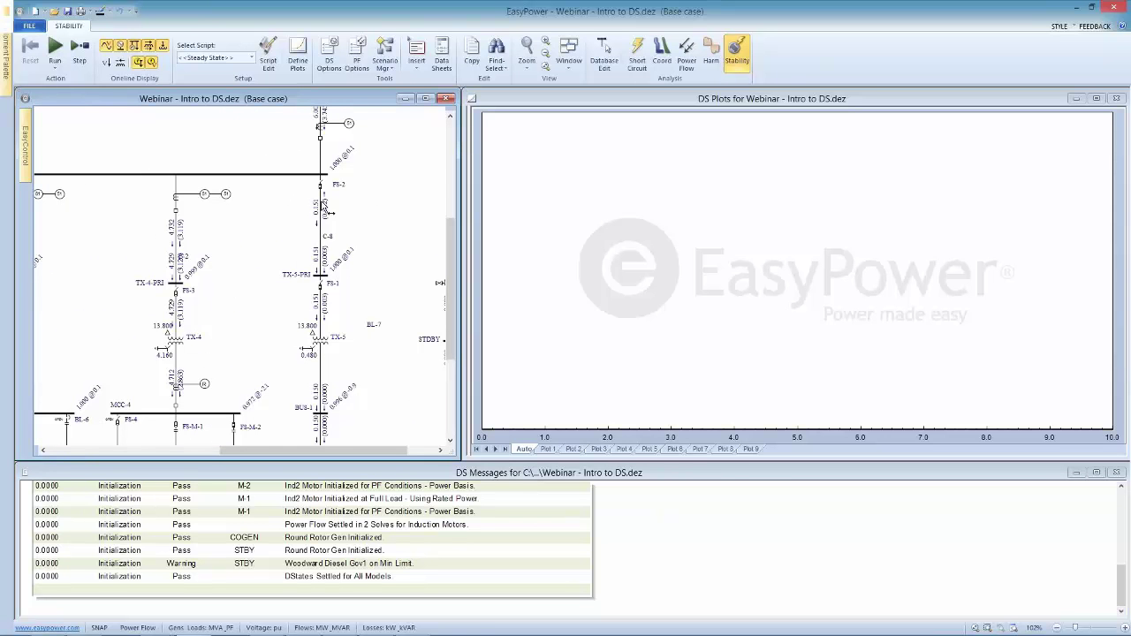
scroll(366, 248, left, 3)
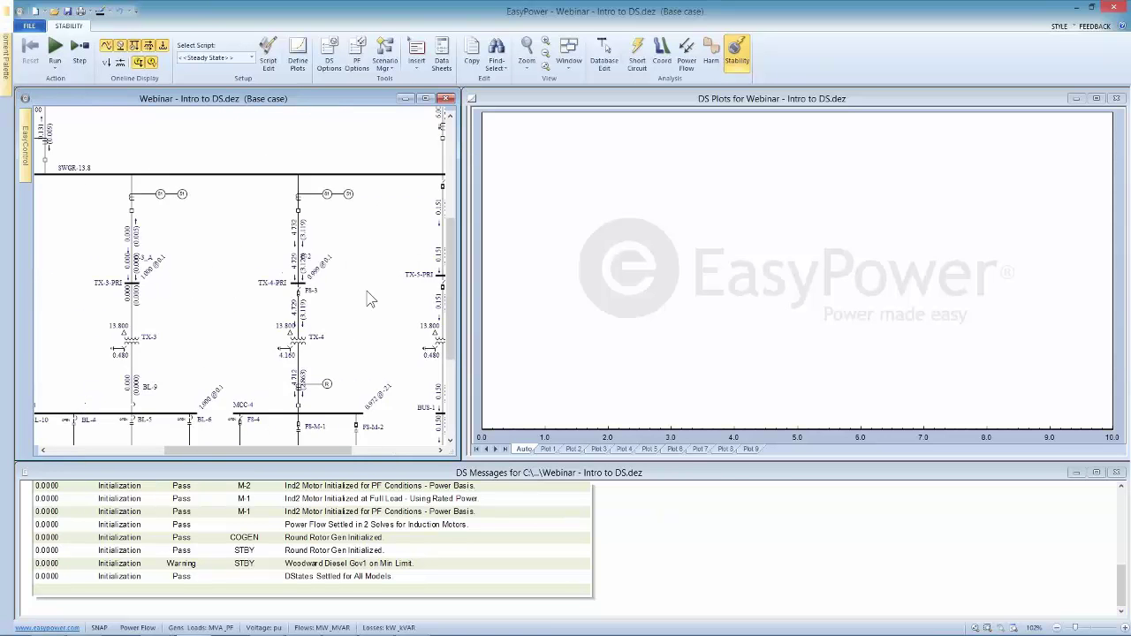
scroll(369, 311, right, 2)
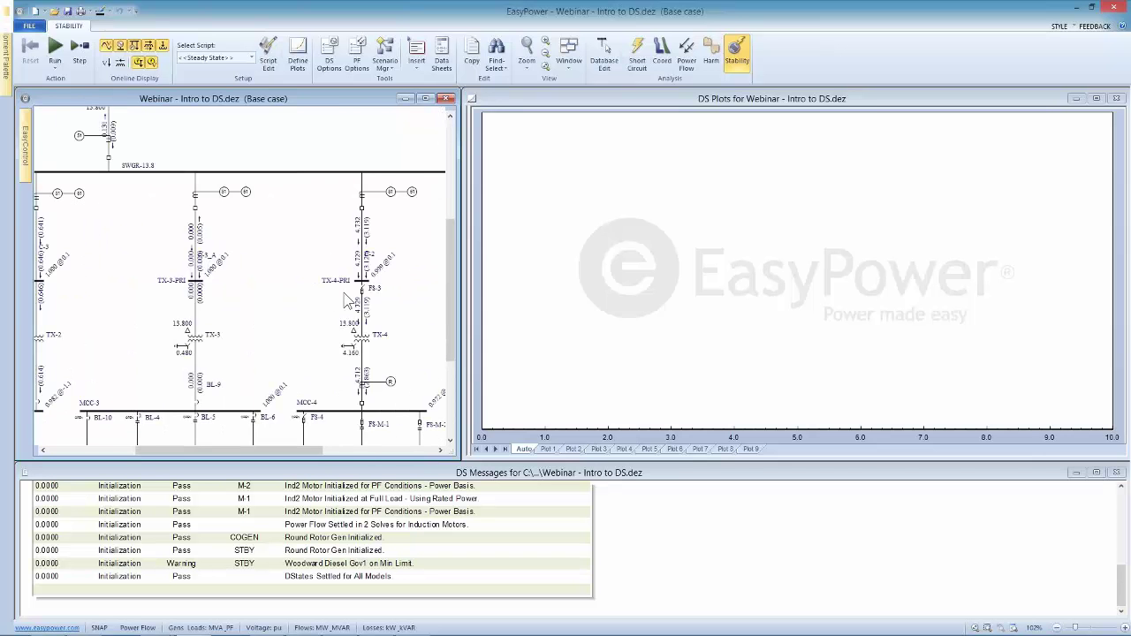
drag(299, 265, 258, 304)
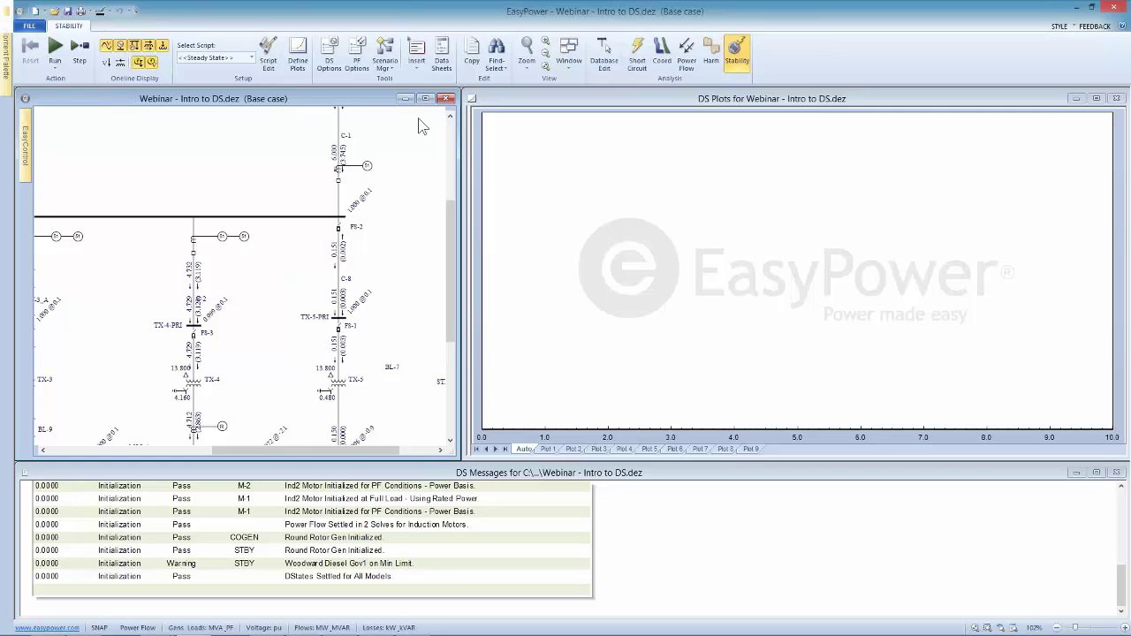
Run a 5% exciter step test and a 10% governor step test on the COGEN generator
drag(415, 143, 379, 342)
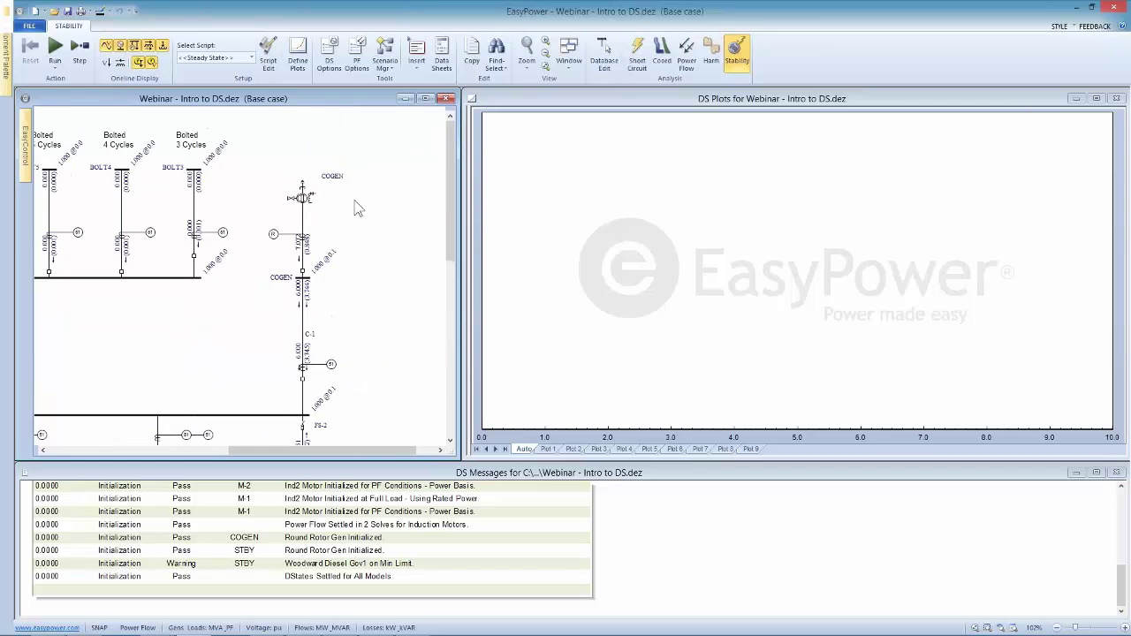
drag(330, 224, 323, 224)
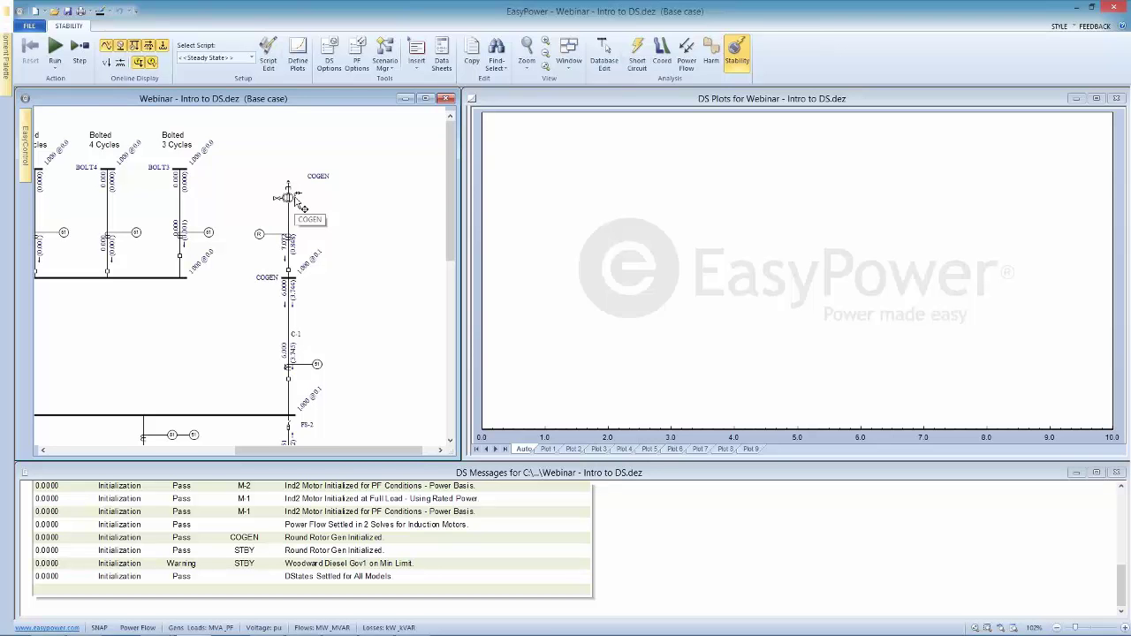
click(299, 204)
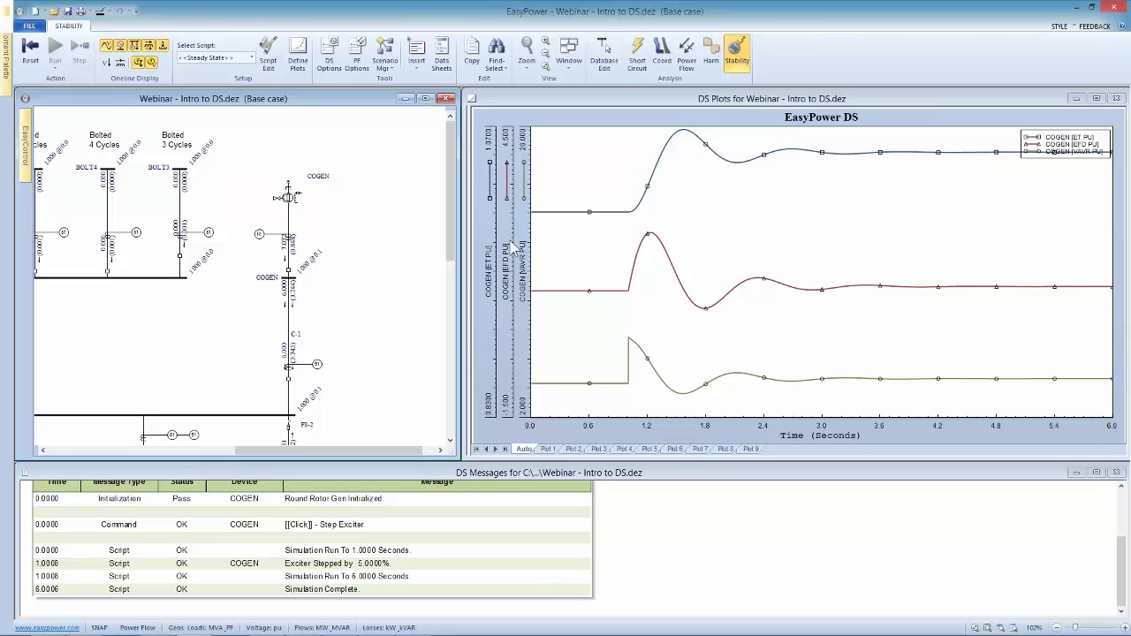
click(285, 198)
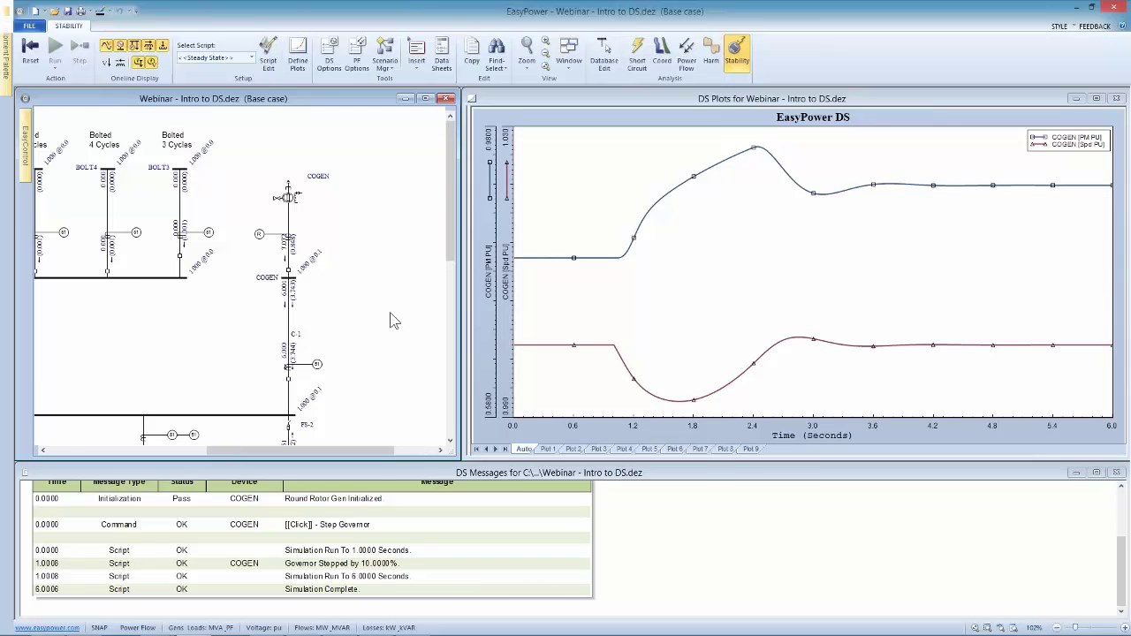
Run a 5% exciter step test and a 10% governor step test on the STBY generator
scroll(390, 312, left, 2)
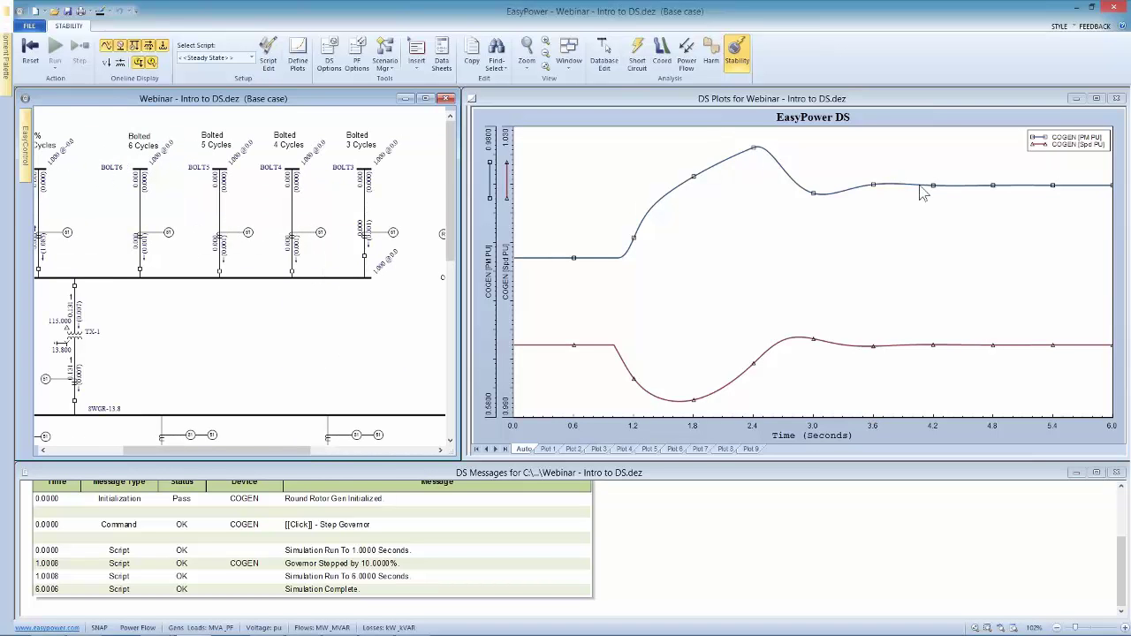
drag(379, 324, 133, 304)
mouse_move(277, 292)
mouse_down()
mouse_move(206, 182)
mouse_move(289, 275)
mouse_up()
drag(301, 380, 298, 335)
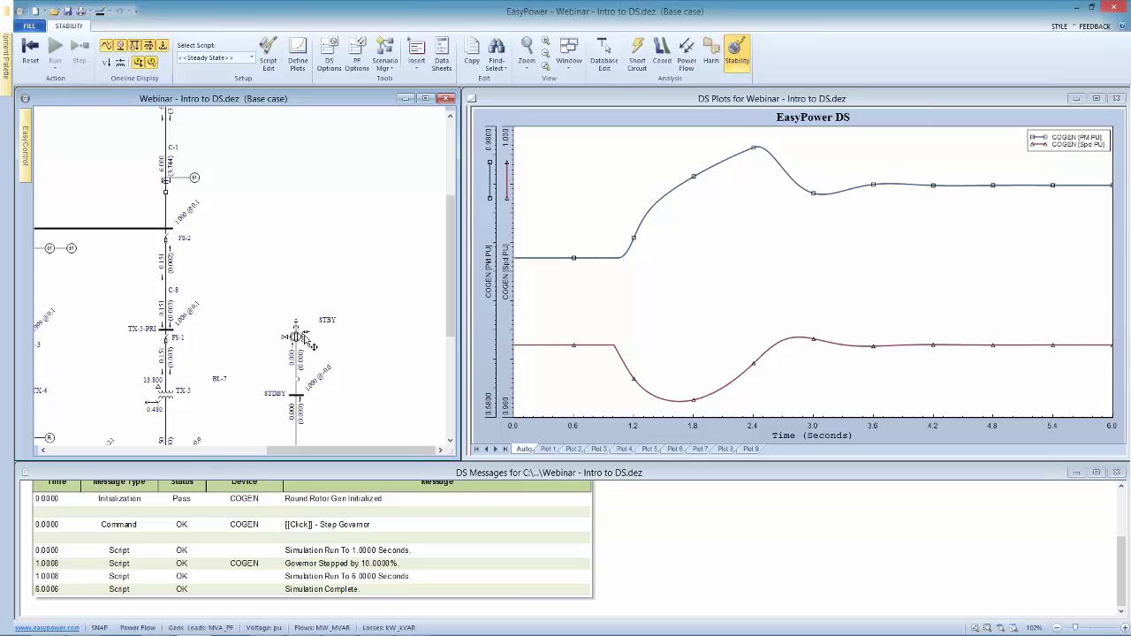
click(309, 343)
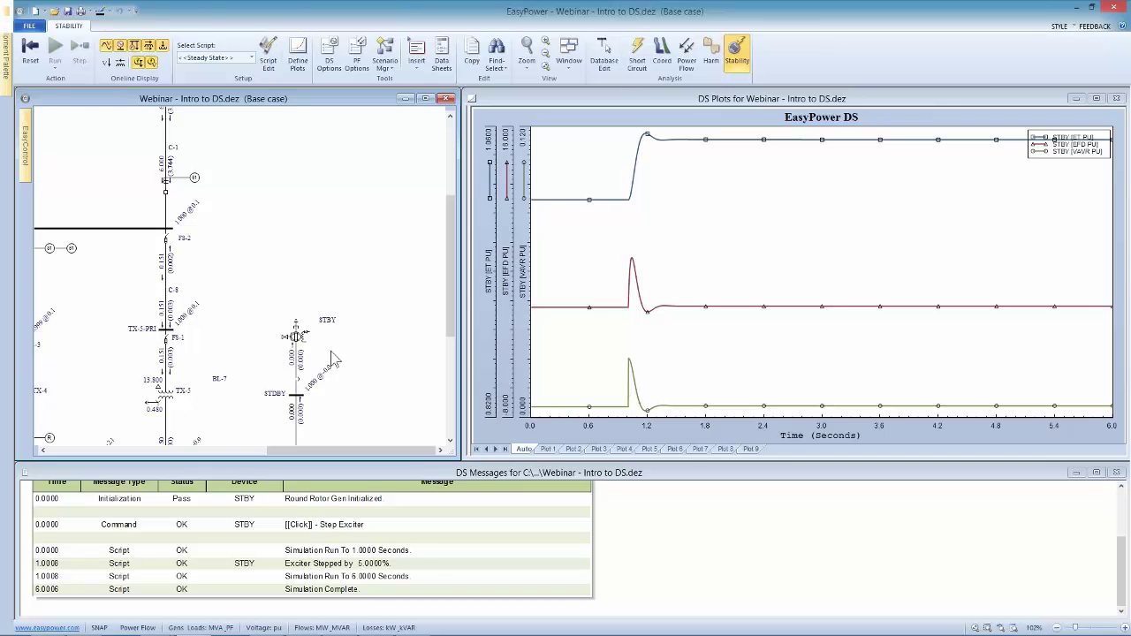
click(291, 337)
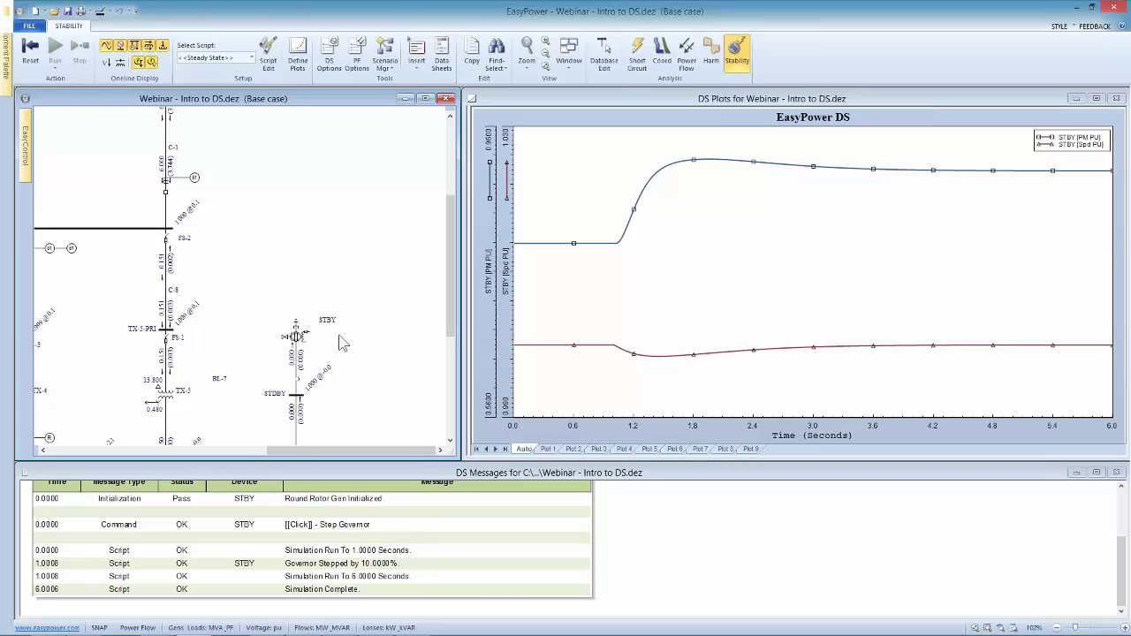
Return to the database edit focus and maximize the one-line window
scroll(344, 353, down, 2)
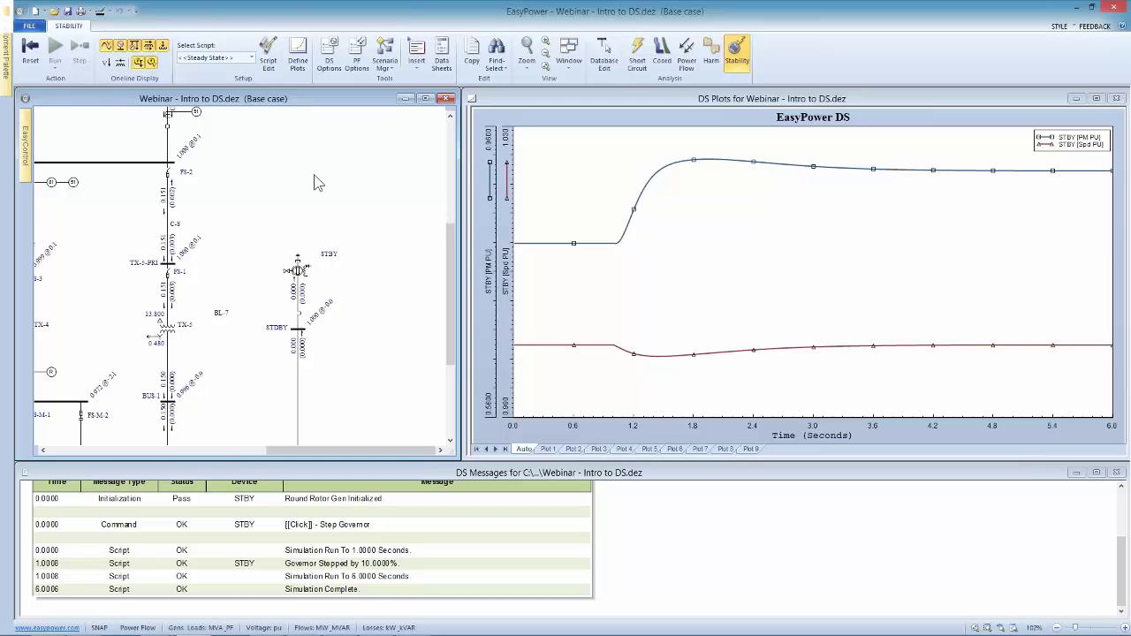
drag(296, 152, 336, 104)
drag(248, 309, 379, 268)
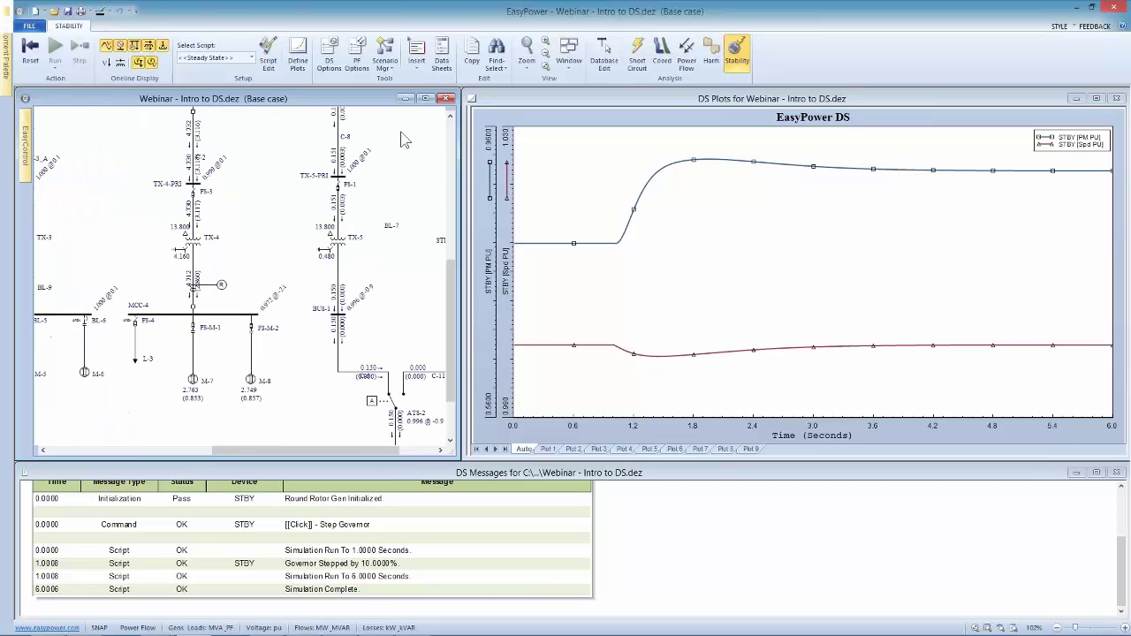
drag(251, 239, 271, 246)
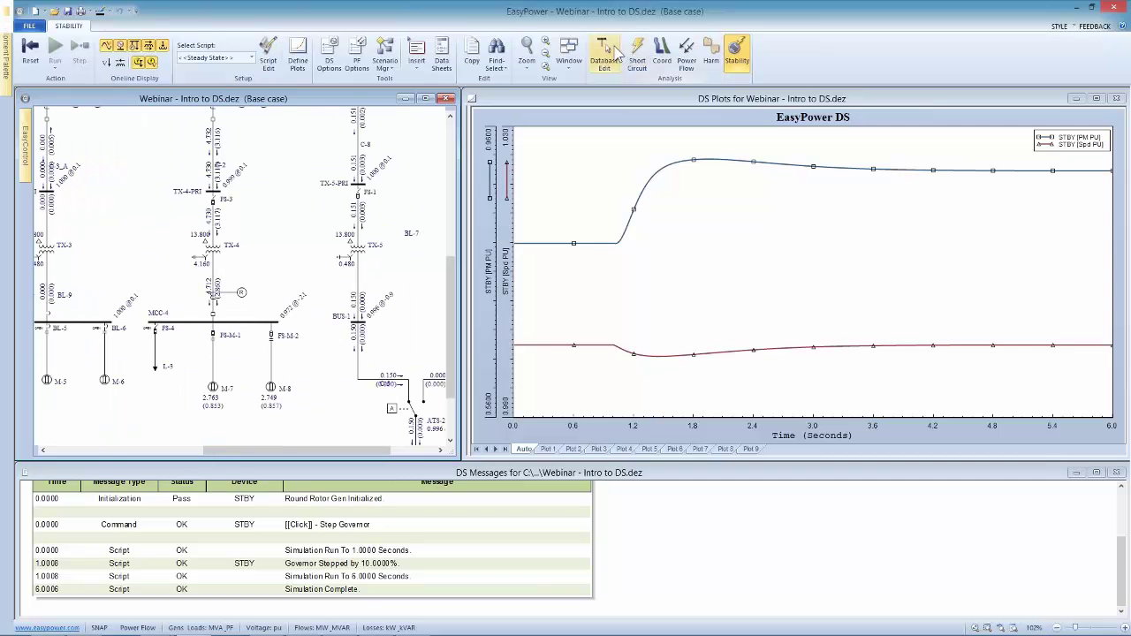
click(606, 53)
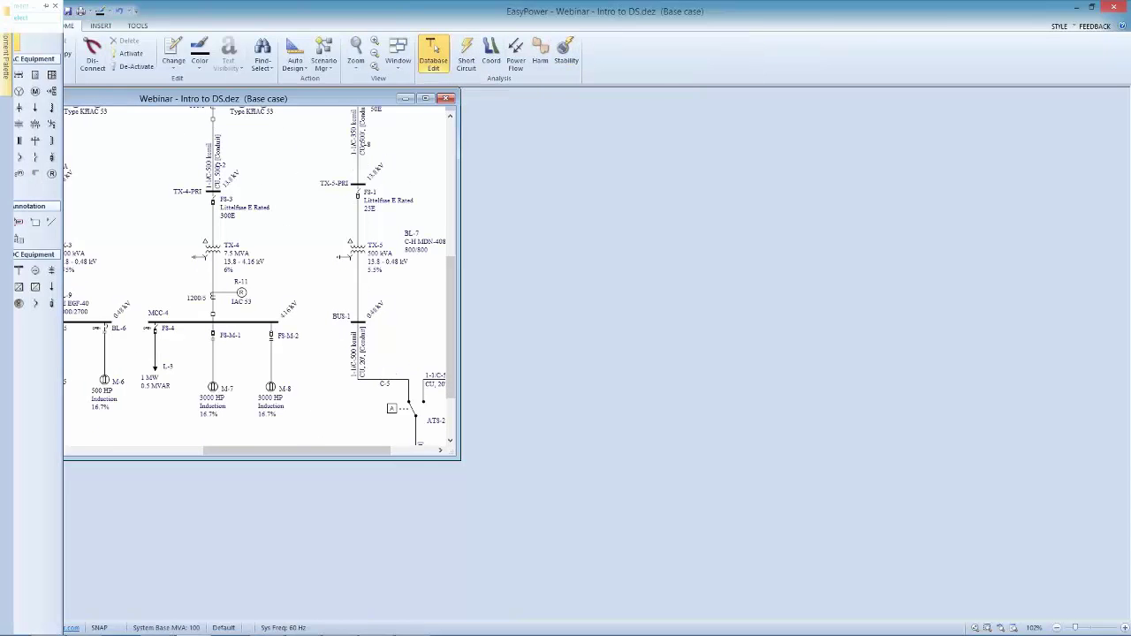
click(425, 99)
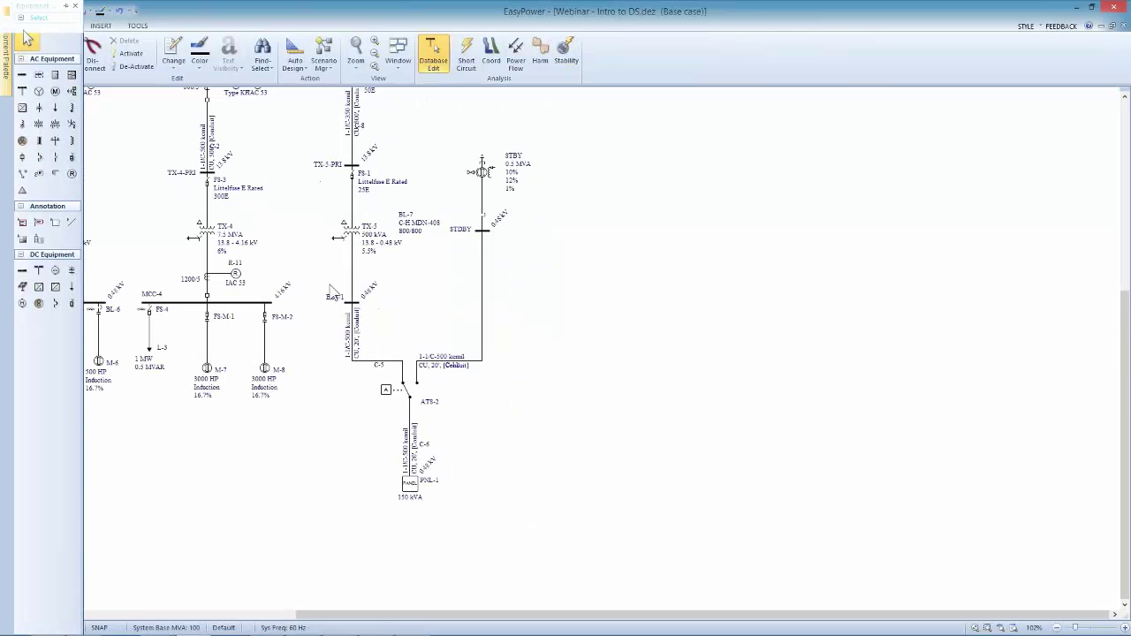
Insert a motor on the MCC-2 bus, beside motor M-2
drag(397, 346, 431, 392)
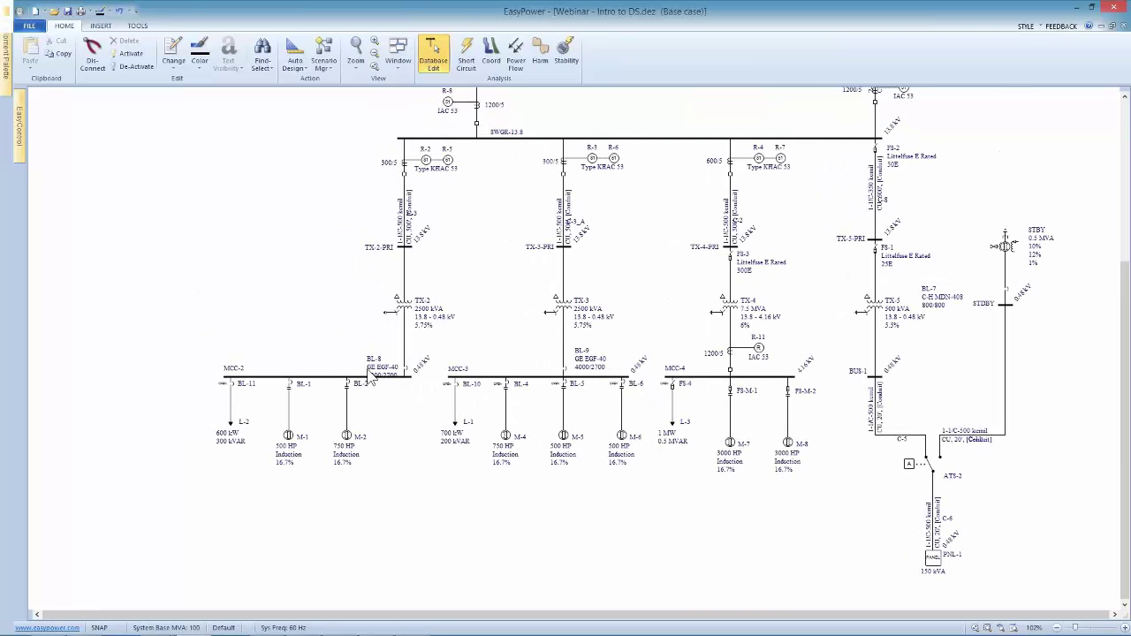
scroll(526, 378, up, 2)
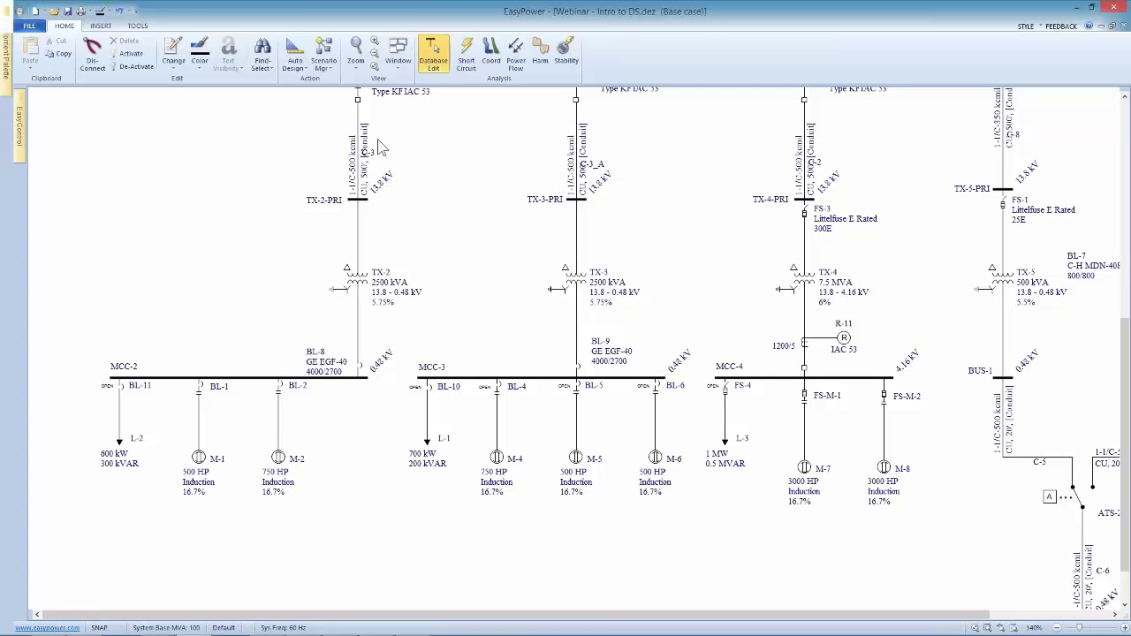
click(103, 27)
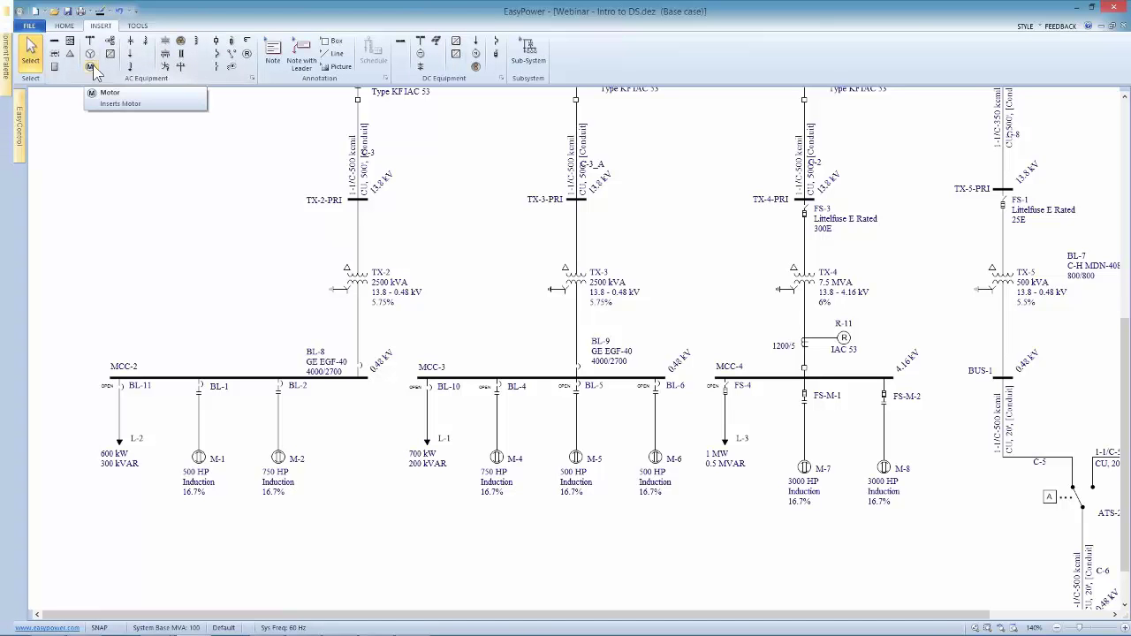
click(91, 67)
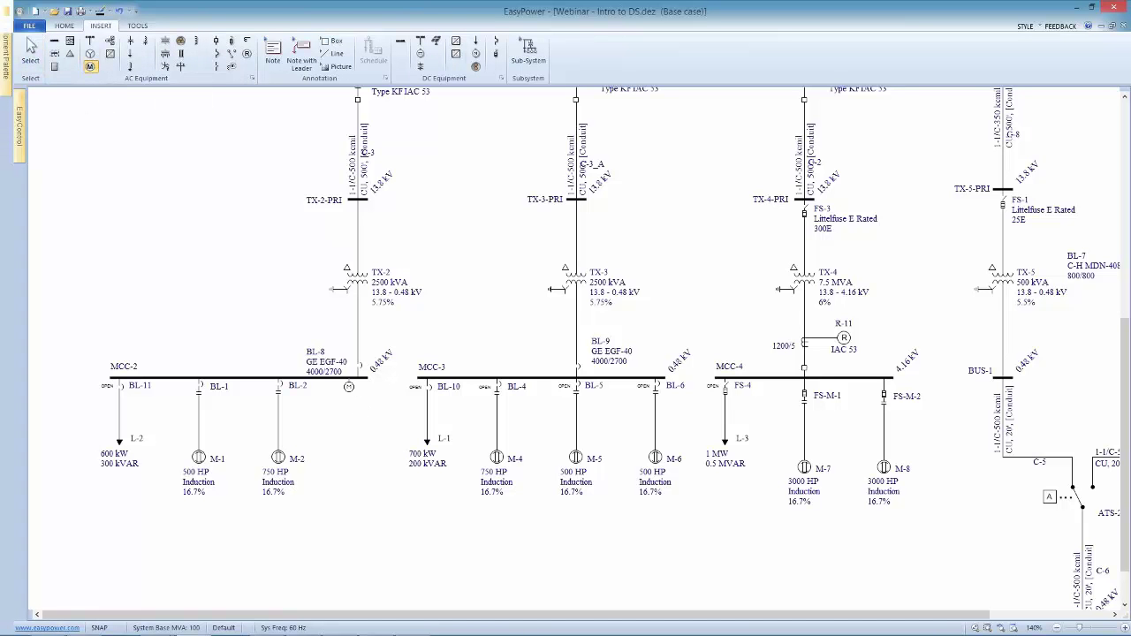
click(349, 382)
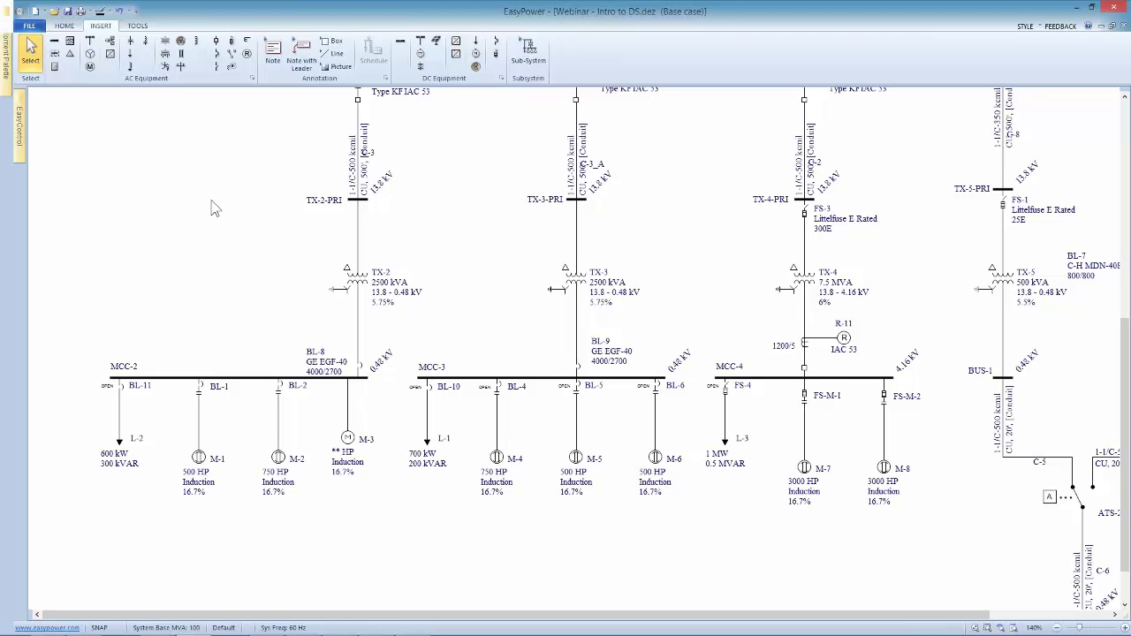
Insert a low-voltage breaker between MCC-2 and the new motor, and move the motor lower in line with its neighbours
click(216, 54)
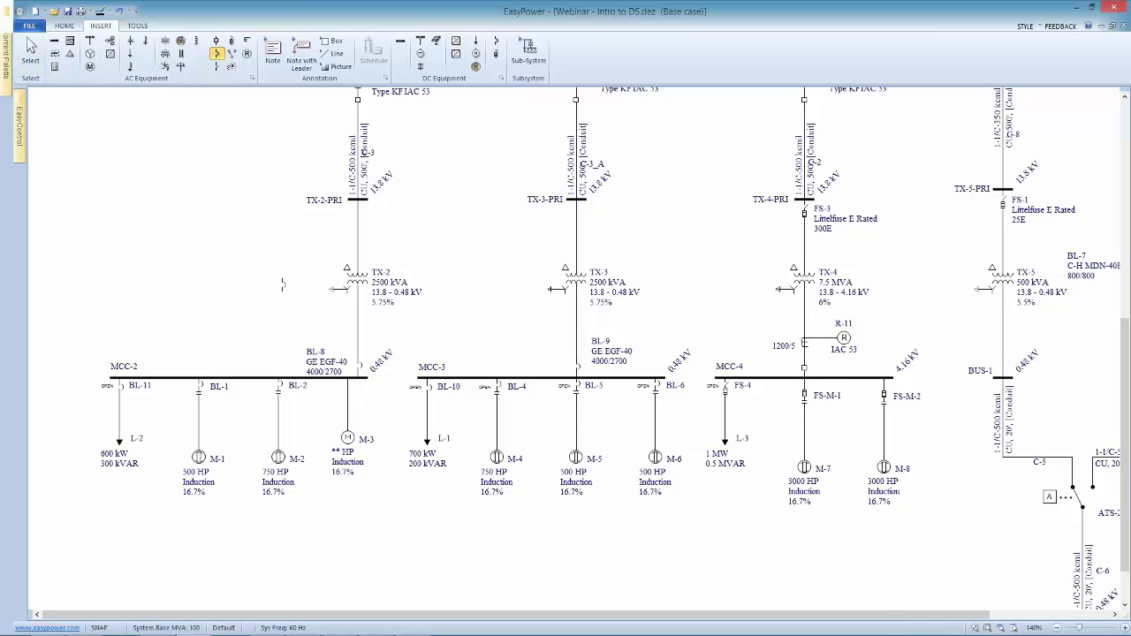
click(348, 387)
drag(346, 440, 347, 469)
Copy the data of breaker BL-2 and paste it onto the new motor's breaker
right_click(281, 385)
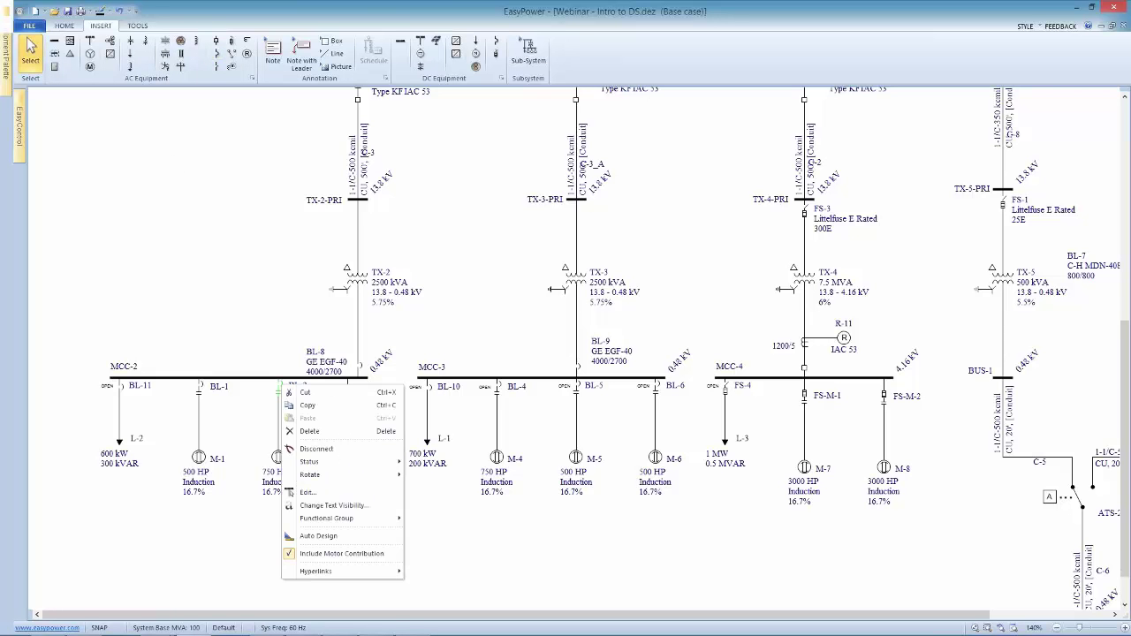
click(353, 402)
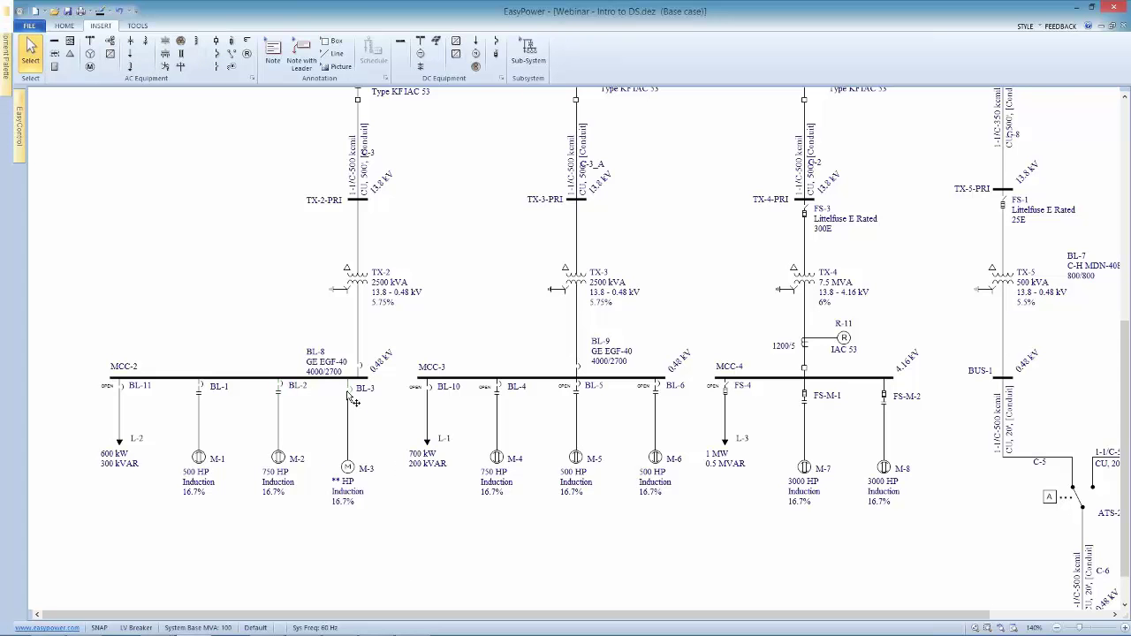
right_click(352, 400)
click(380, 428)
In the new motor's data, set the rating to 500 HP and calculate its short-circuit X/R
double_click(350, 468)
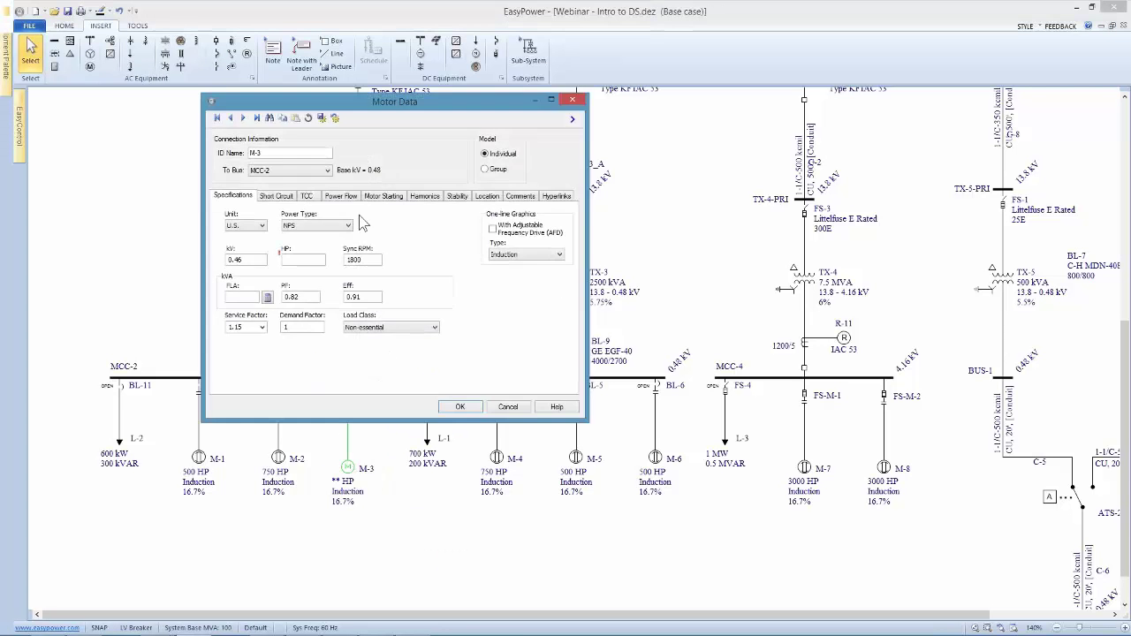
drag(322, 101, 576, 131)
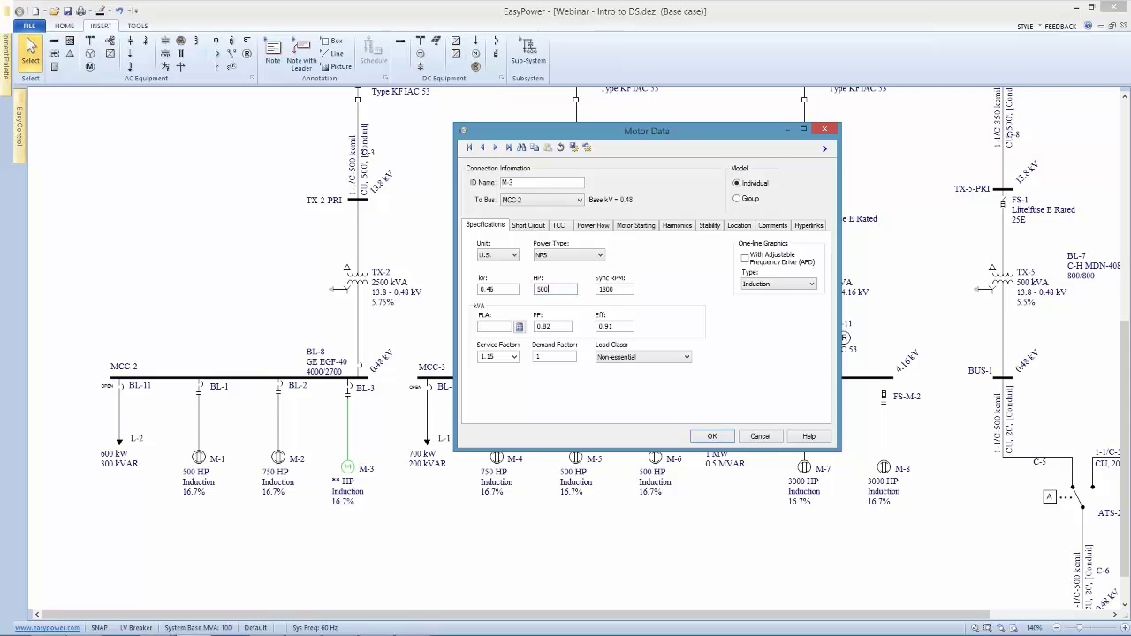
click(555, 326)
click(528, 226)
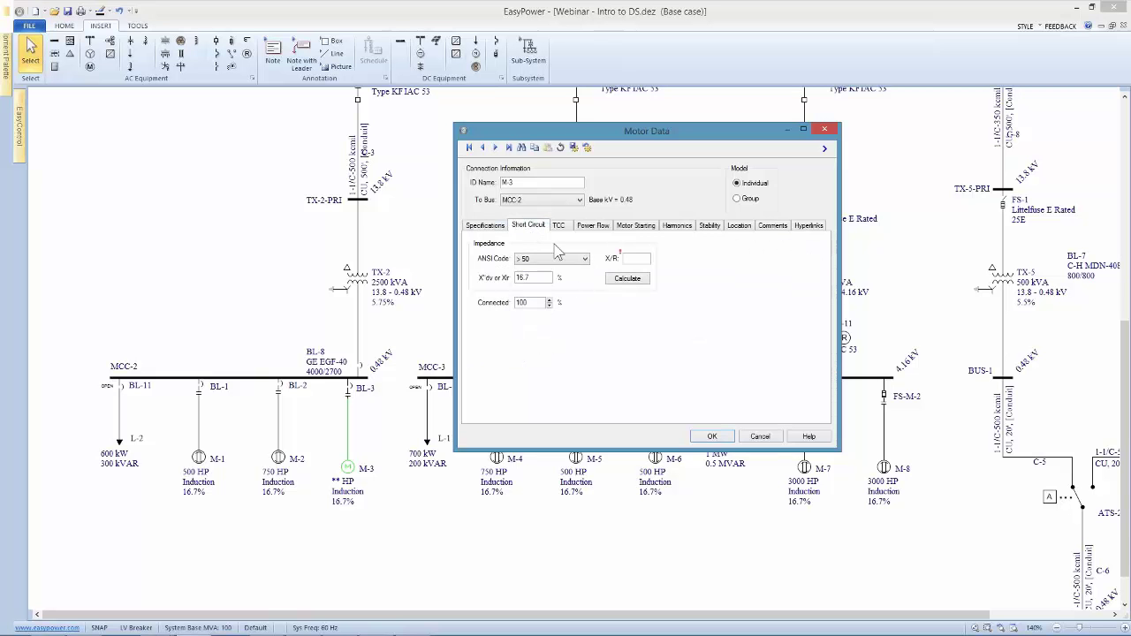
click(623, 280)
Review the new motor's specifications and enable its motor model in the stability data
click(497, 227)
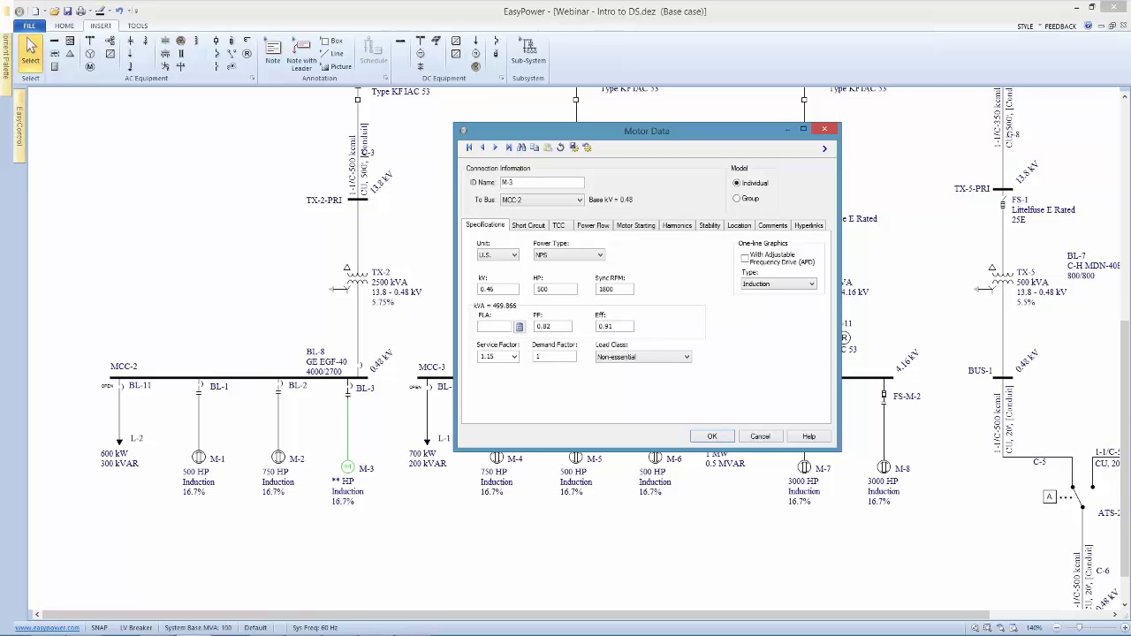
click(708, 226)
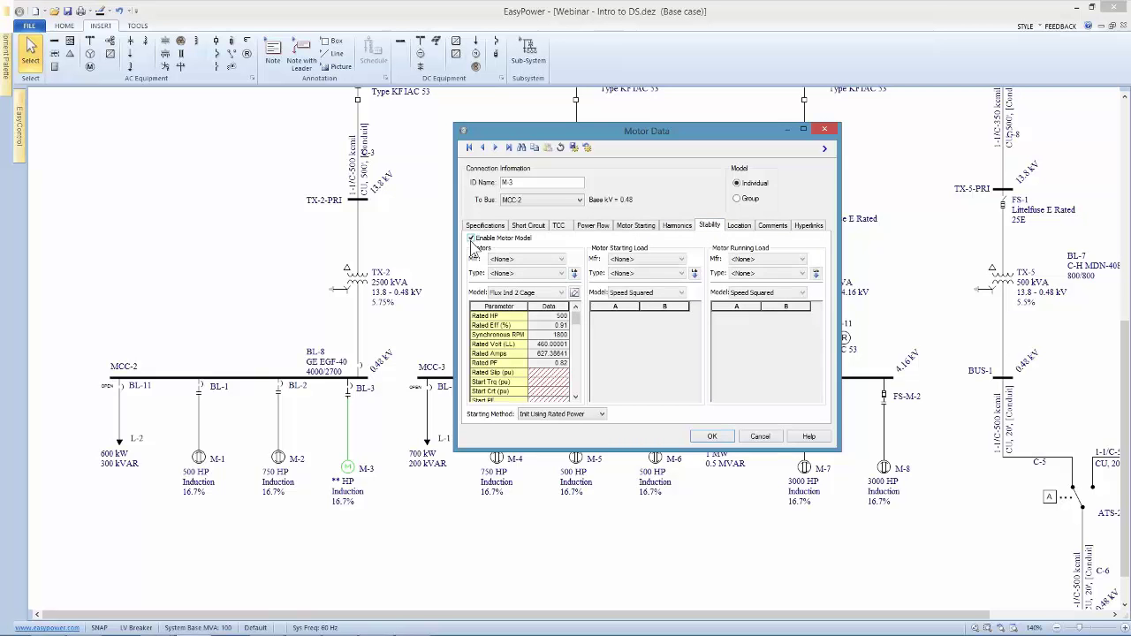
Set the motor manufacturer to Rockwell in the new motor's stability data
click(550, 261)
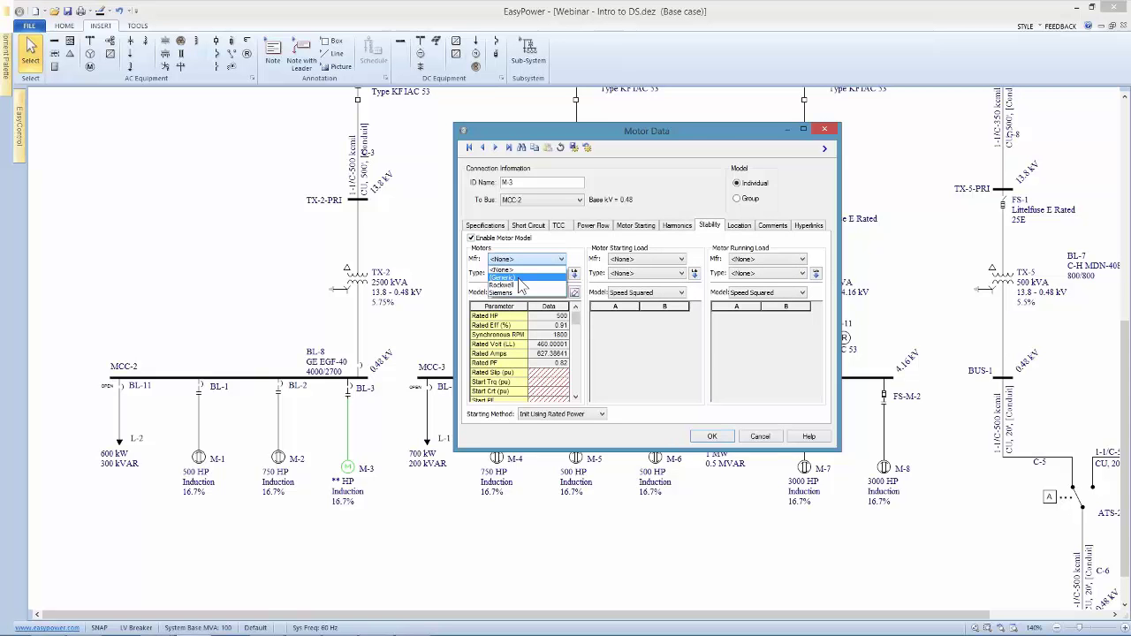
click(518, 286)
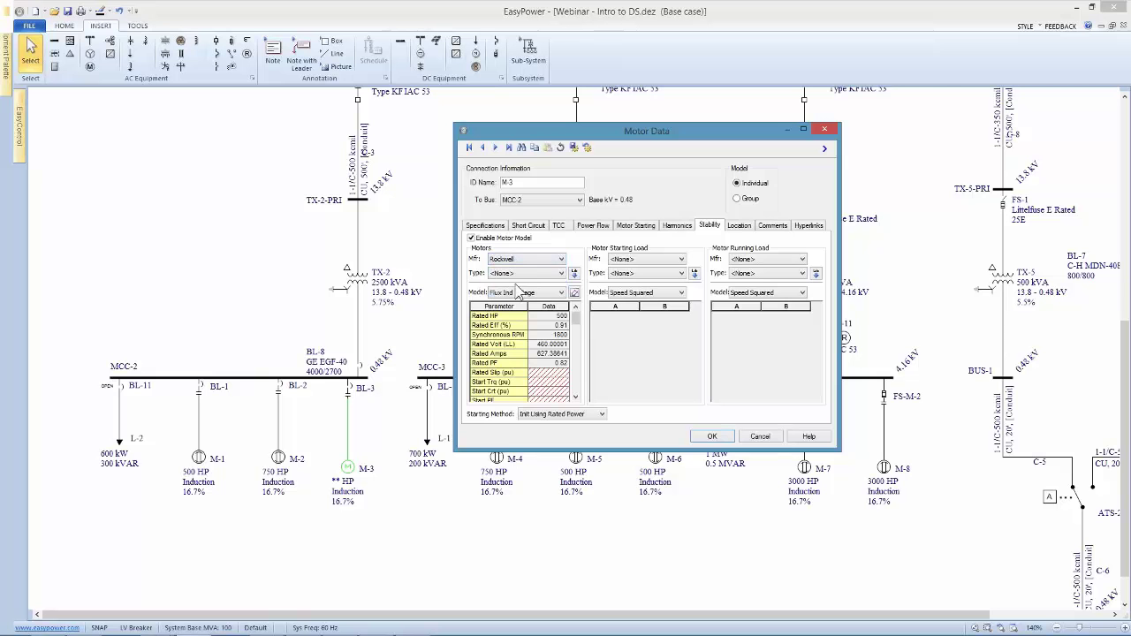
click(535, 273)
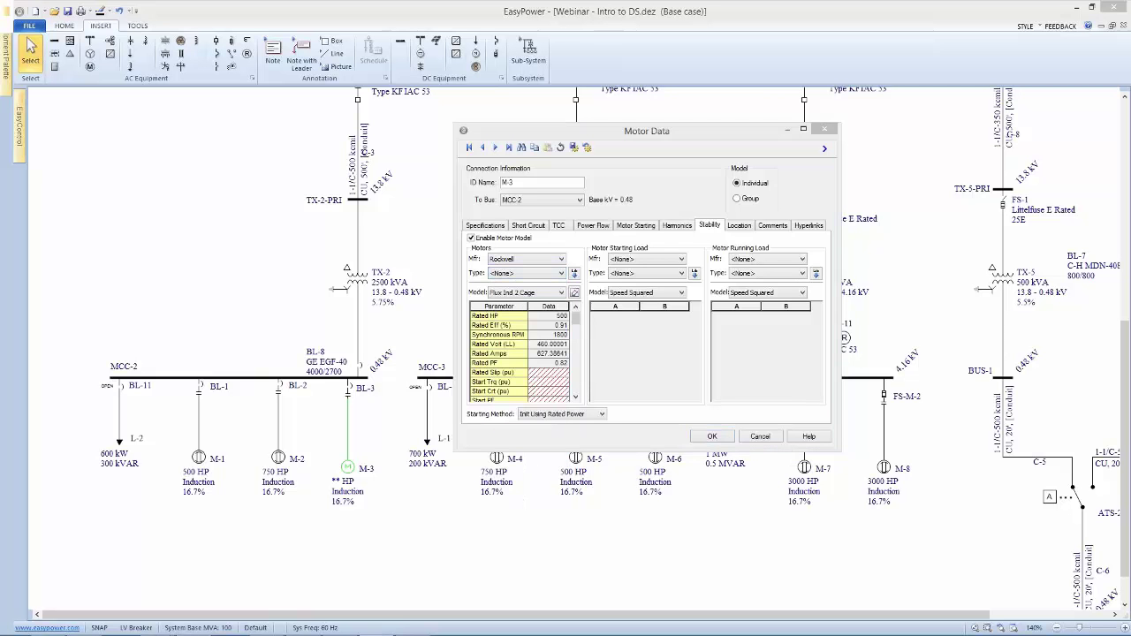
Switch to the PowerPoint presentation and examine the slide explaining how library motor types are named
drag(1130, 160, 699, 40)
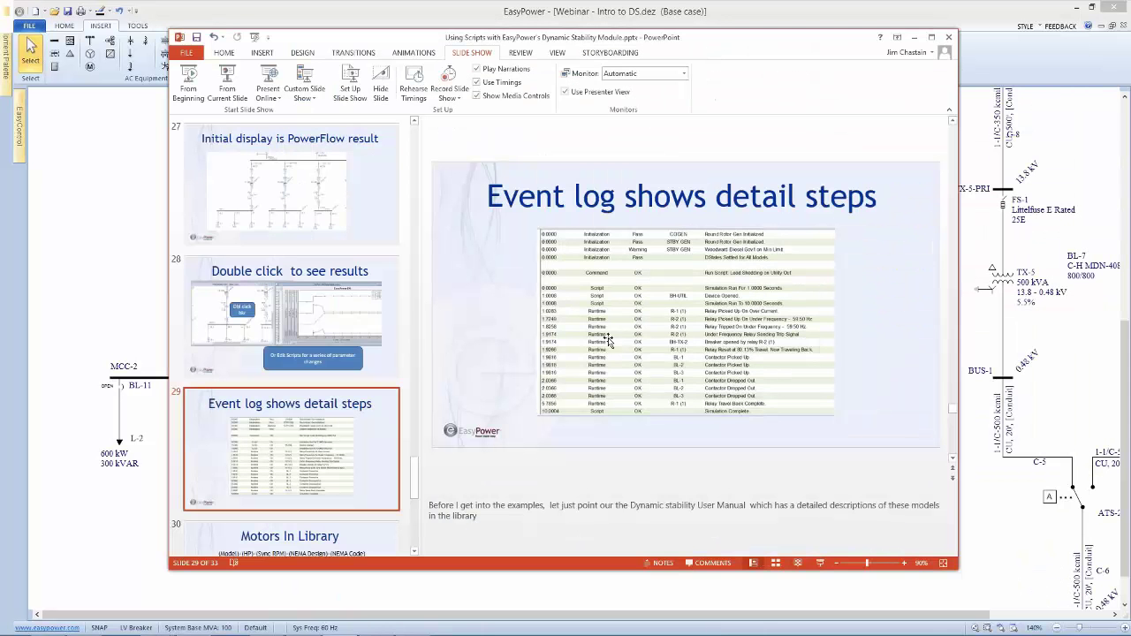
scroll(290, 488, down, 5)
scroll(297, 469, up, 3)
click(313, 387)
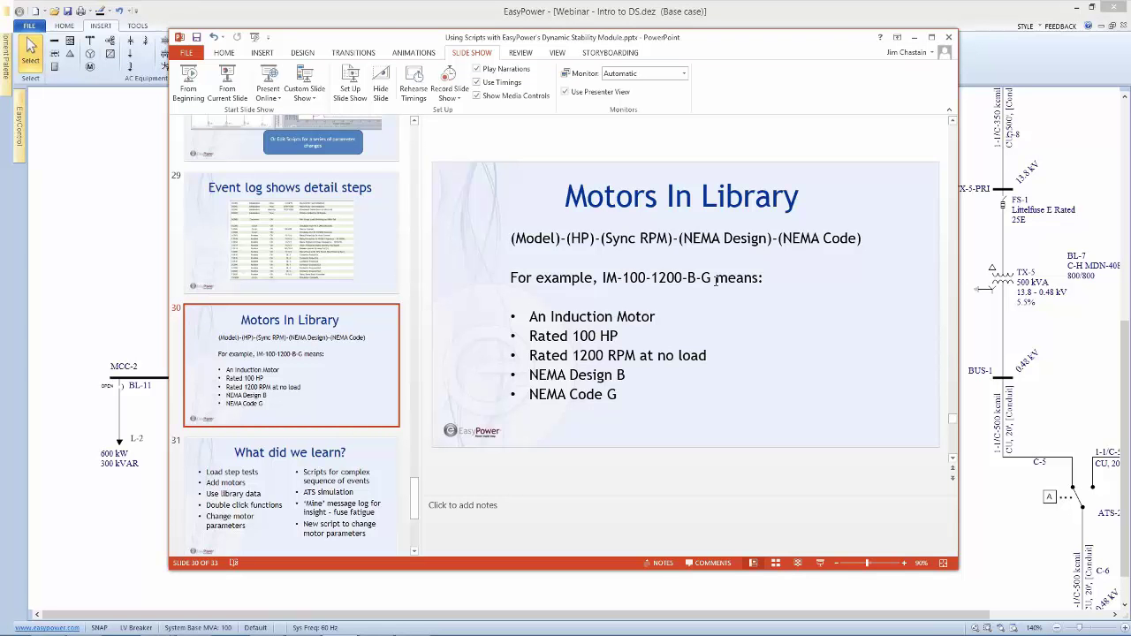
drag(412, 38, 1130, 323)
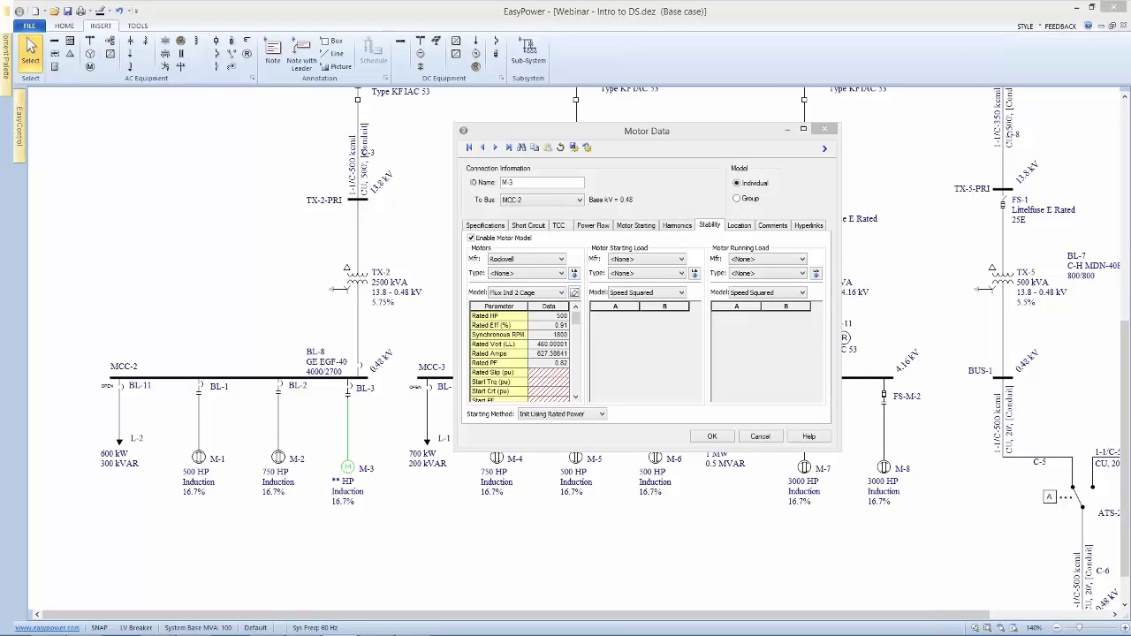
Choose motor type IM-200-1200-B-G and import its library data, overwriting the specified power factor and efficiency
click(557, 274)
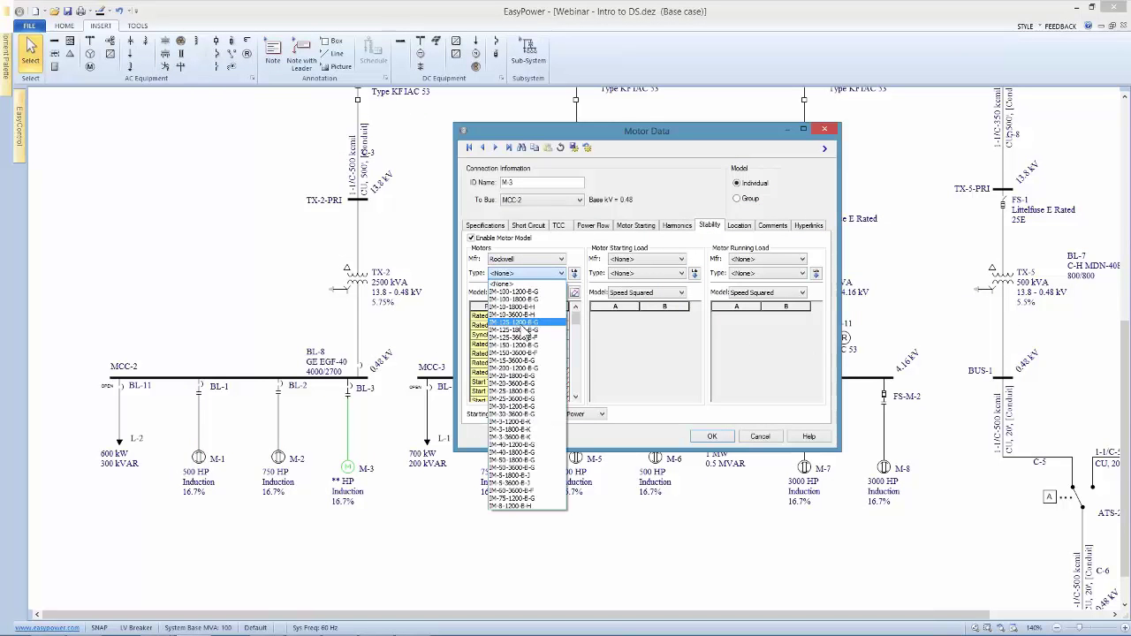
click(502, 369)
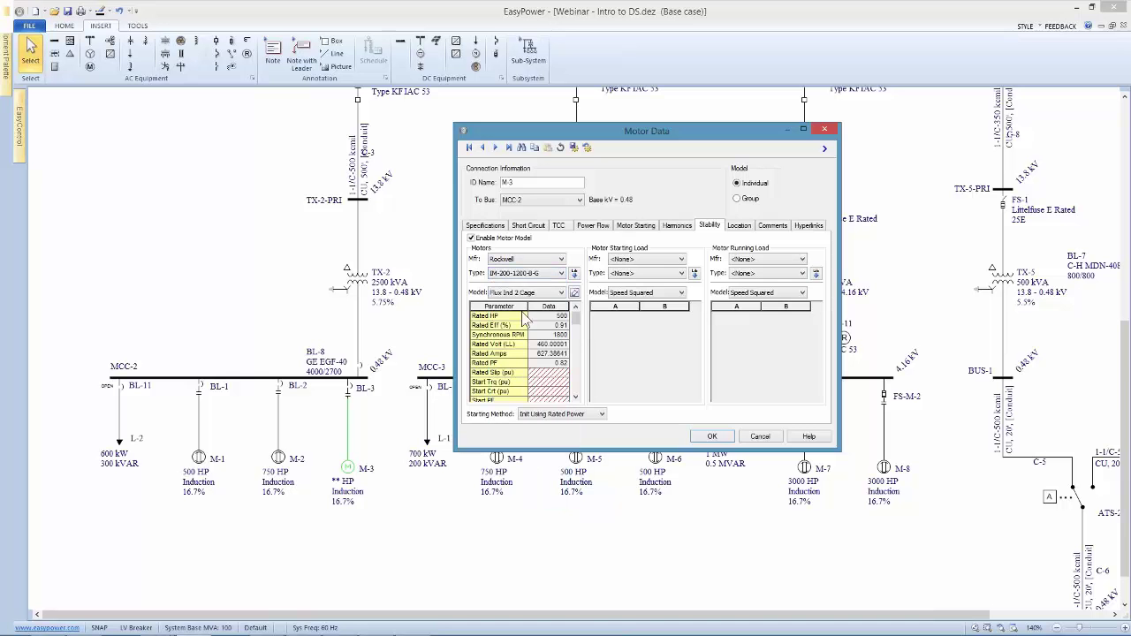
click(573, 274)
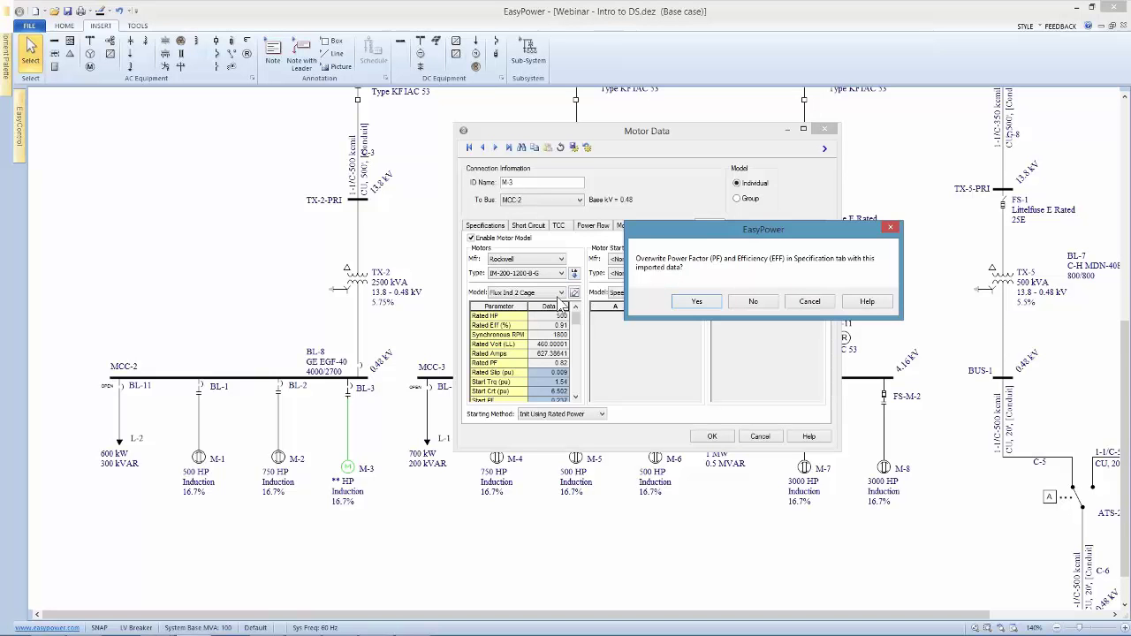
click(697, 304)
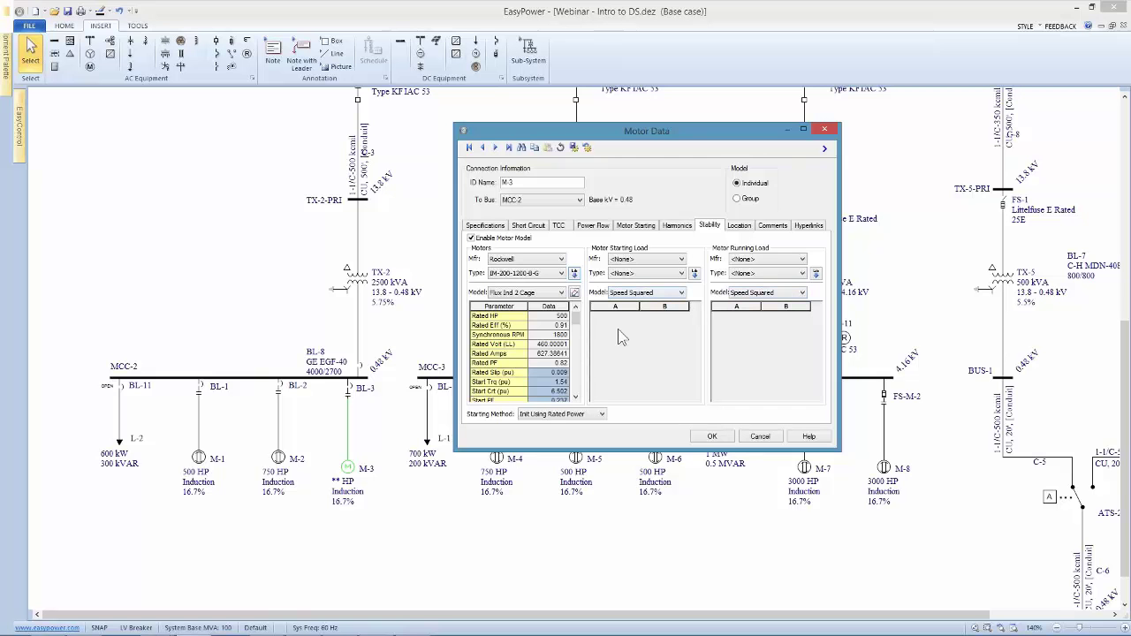
Try defining the induction motor parameters by plotting a twelve-point speed-torque curve that falls from full speed and rises near standstill
click(576, 299)
drag(544, 177, 806, 198)
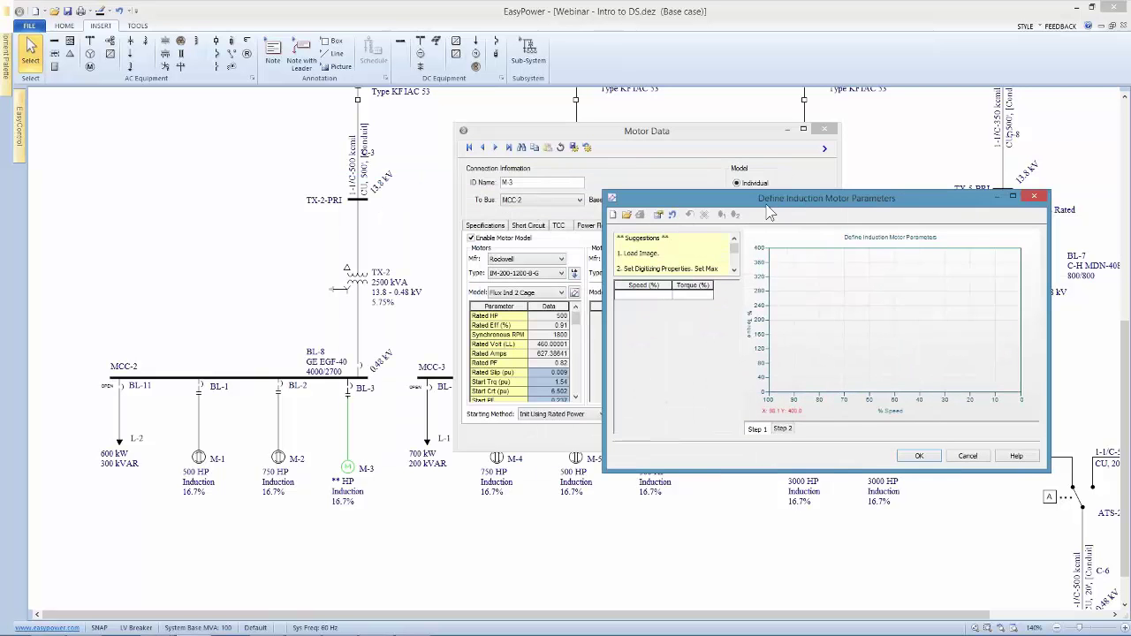
click(772, 293)
click(785, 292)
click(815, 299)
click(831, 309)
click(856, 322)
click(875, 332)
click(899, 350)
click(937, 361)
click(964, 369)
click(987, 370)
click(1001, 351)
click(1004, 336)
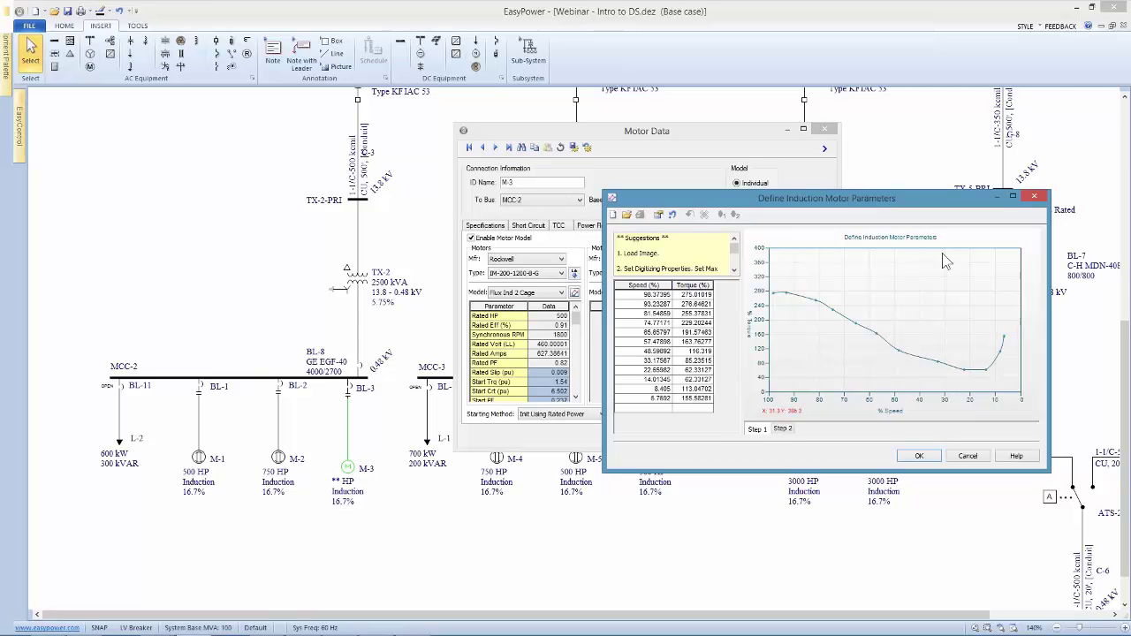
click(967, 457)
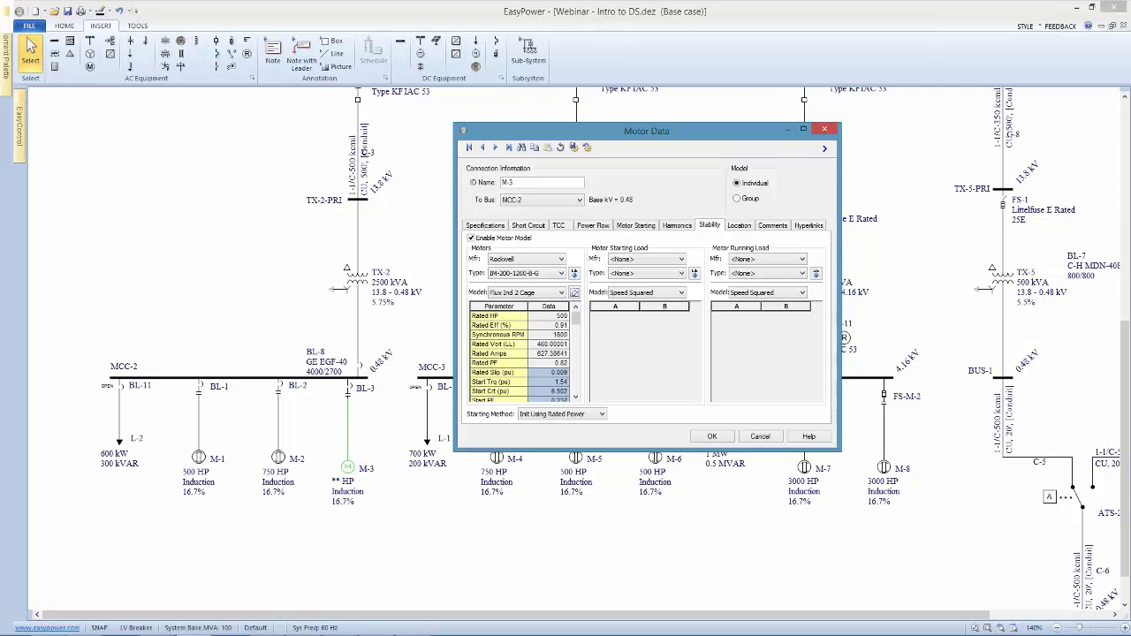
Accept the motor data and switch to stability analysis with the plot's data view hidden
click(712, 436)
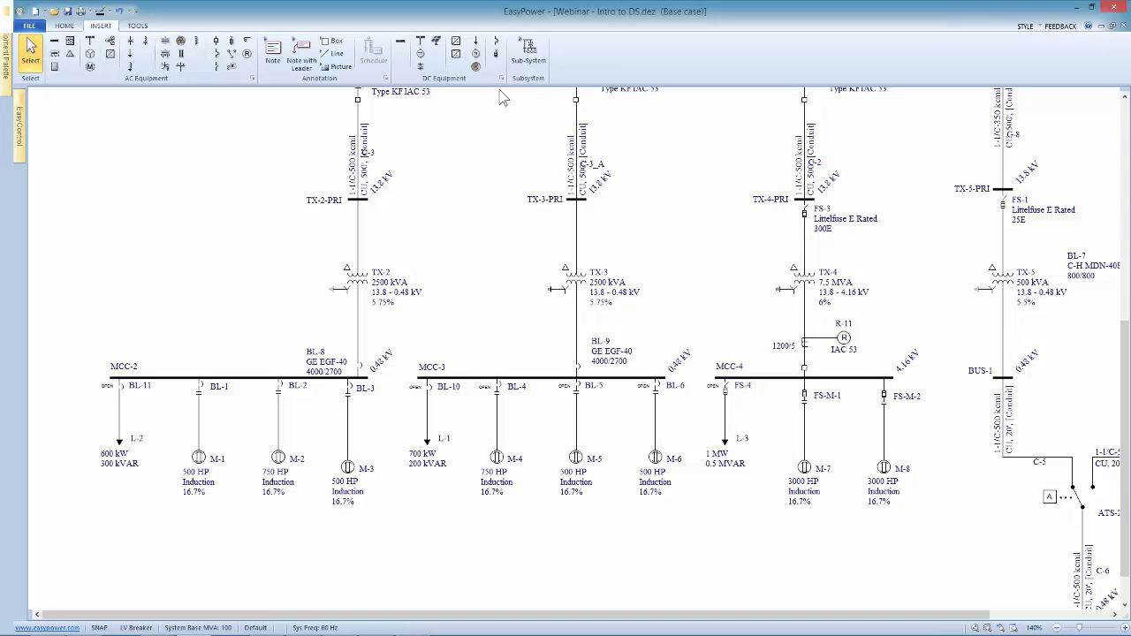
click(66, 27)
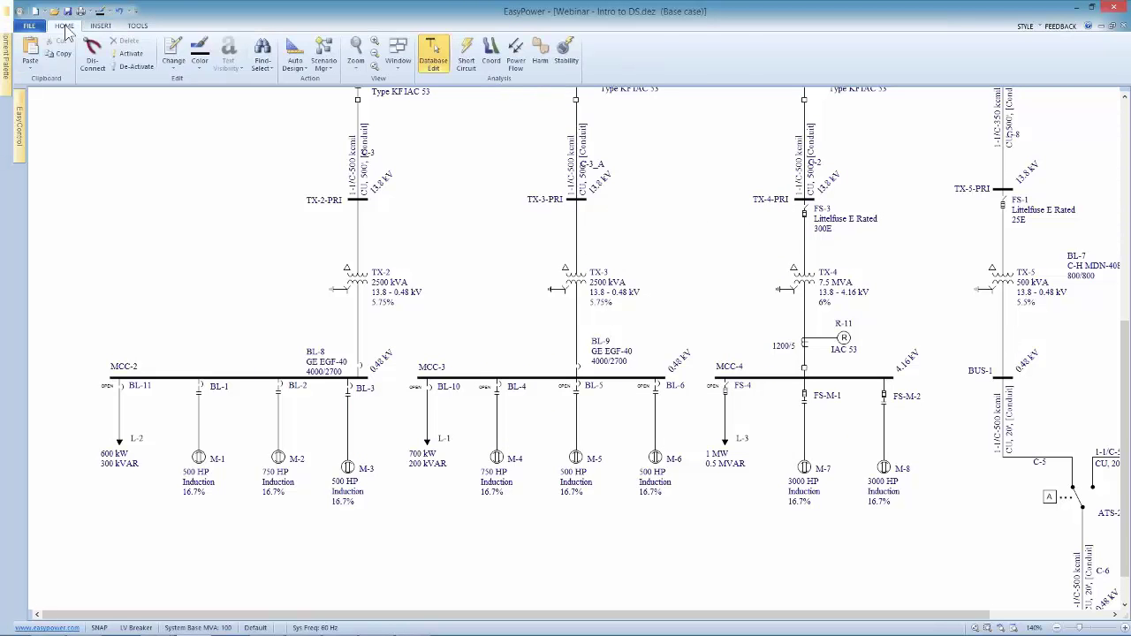
click(566, 60)
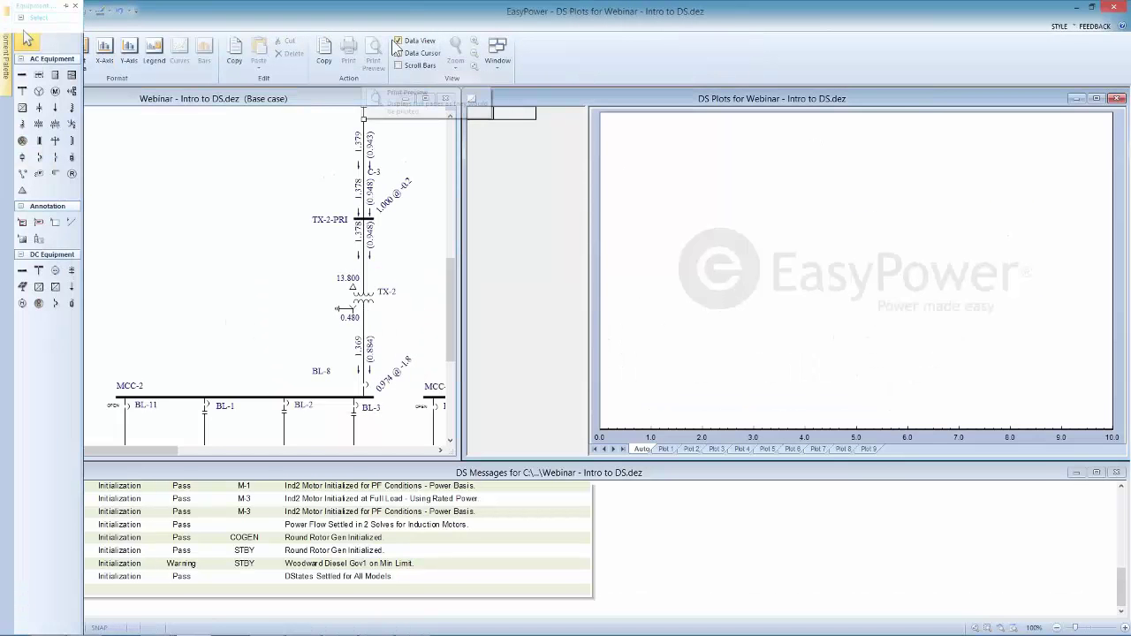
click(409, 44)
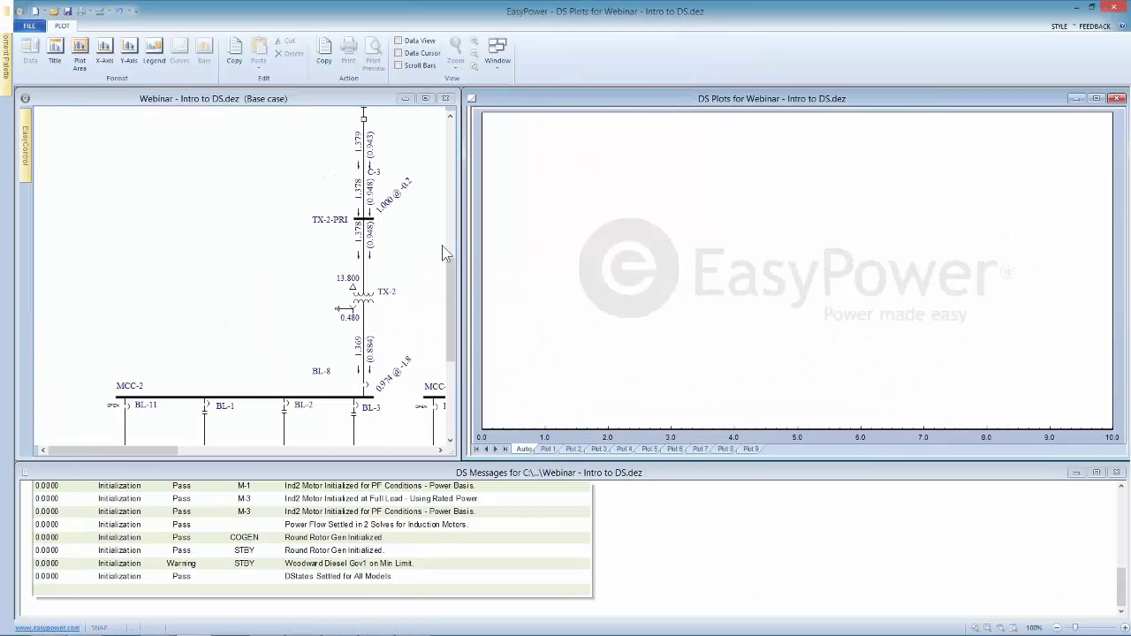
Open breaker BL-3 and re-solve the power flow, and simulate closing the breaker to start motor M-3
drag(381, 314, 386, 187)
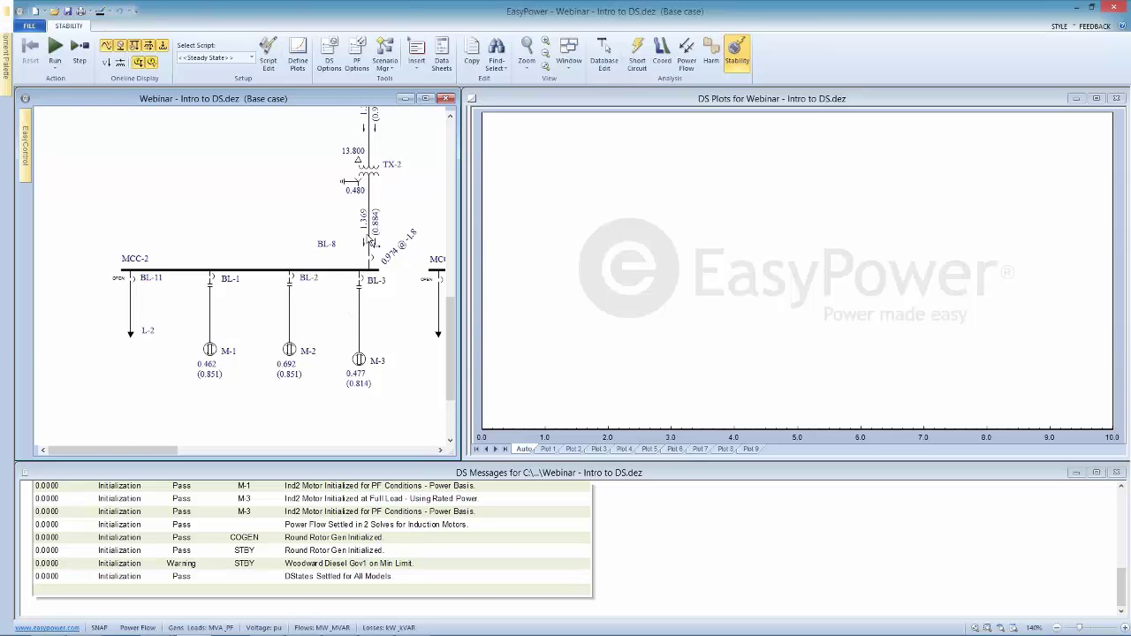
right_click(358, 286)
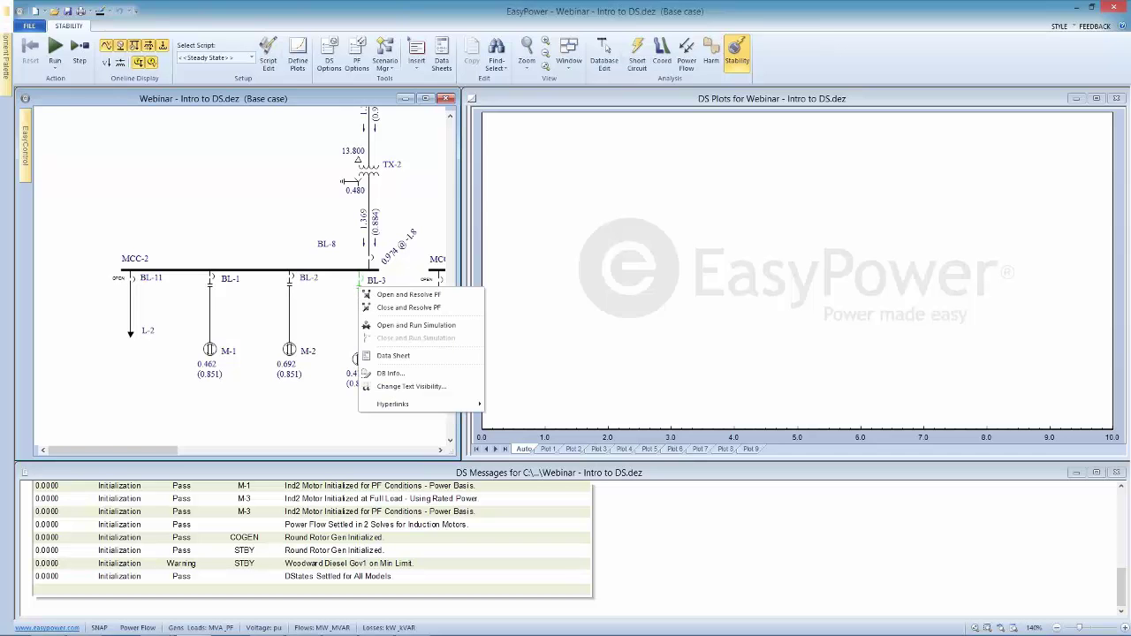
click(403, 296)
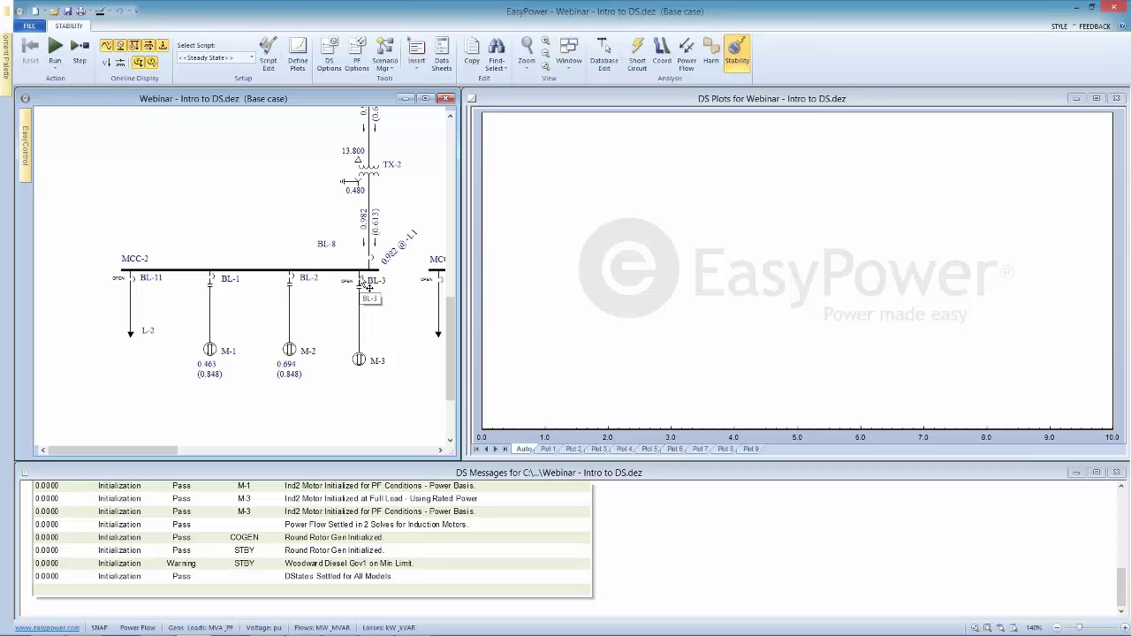
click(363, 284)
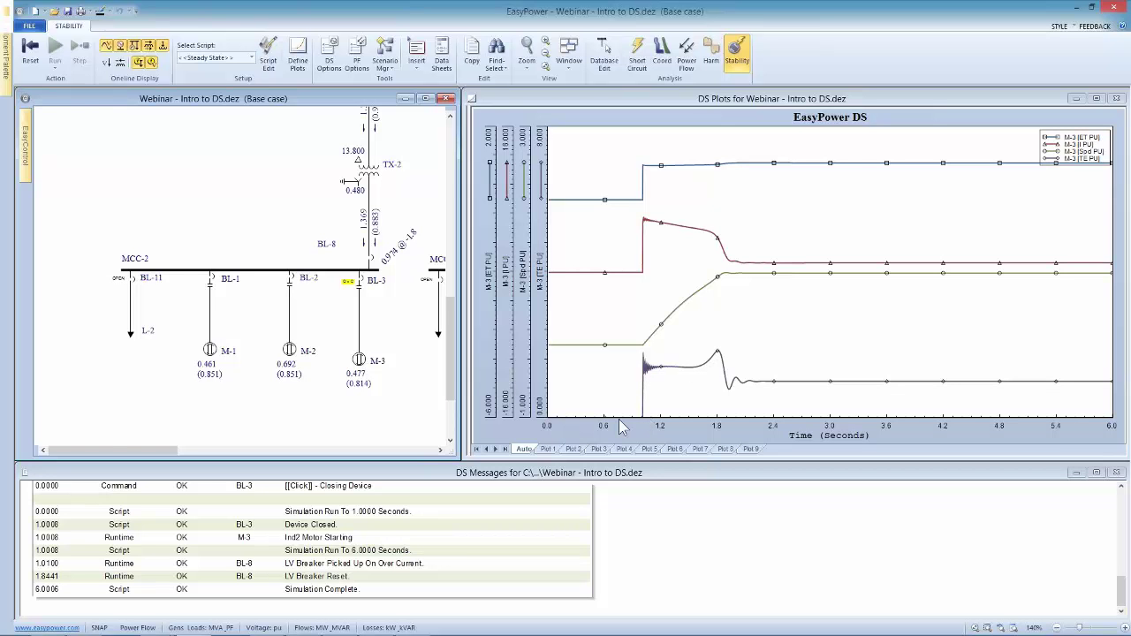
mouse_move(645, 424)
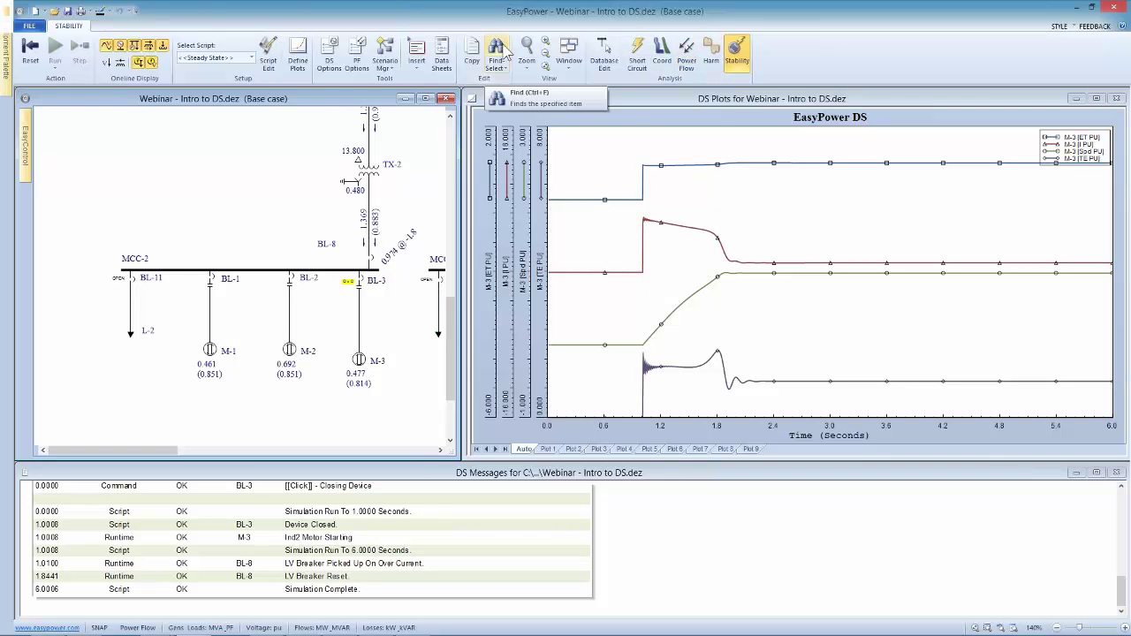
Return to database editing, saving the temporary changes to the database, and maximize the one-line diagram
click(603, 52)
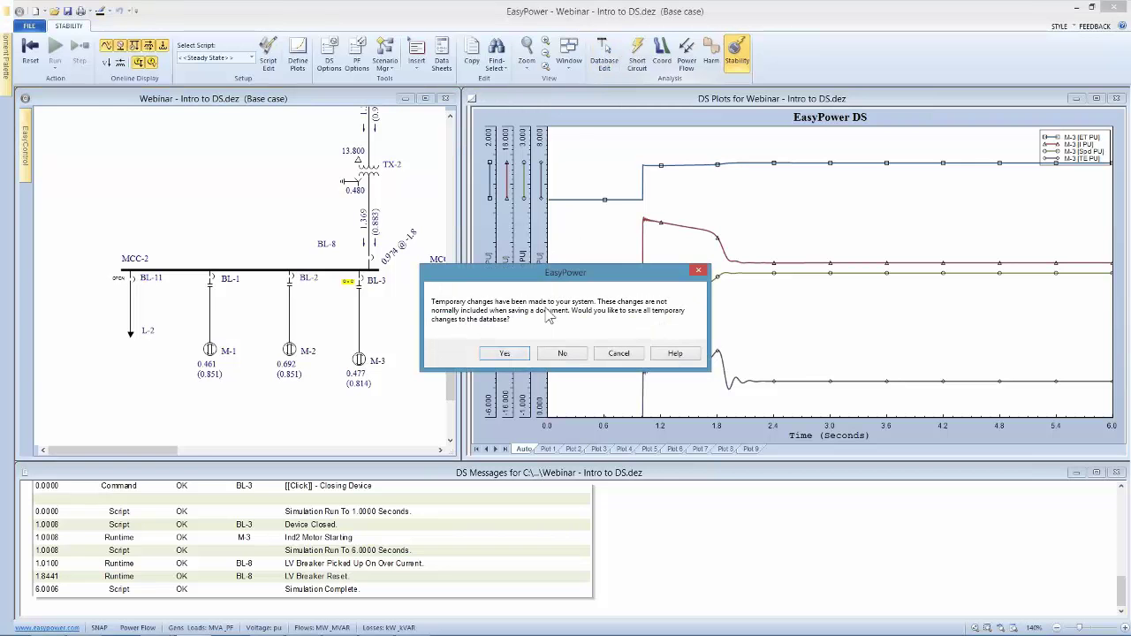
click(528, 354)
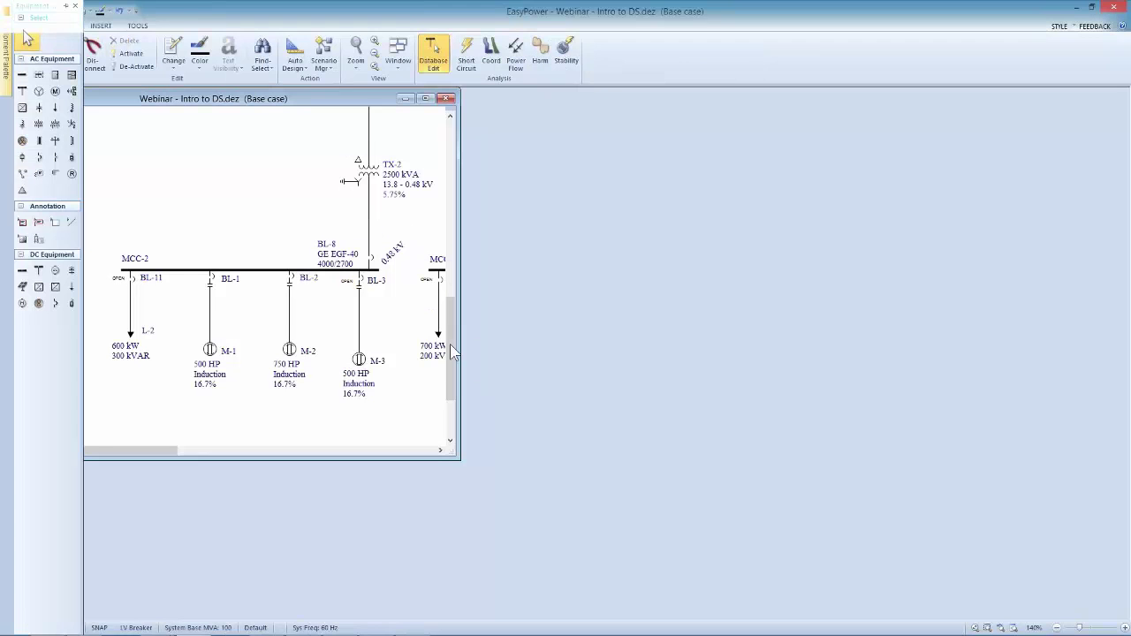
click(425, 99)
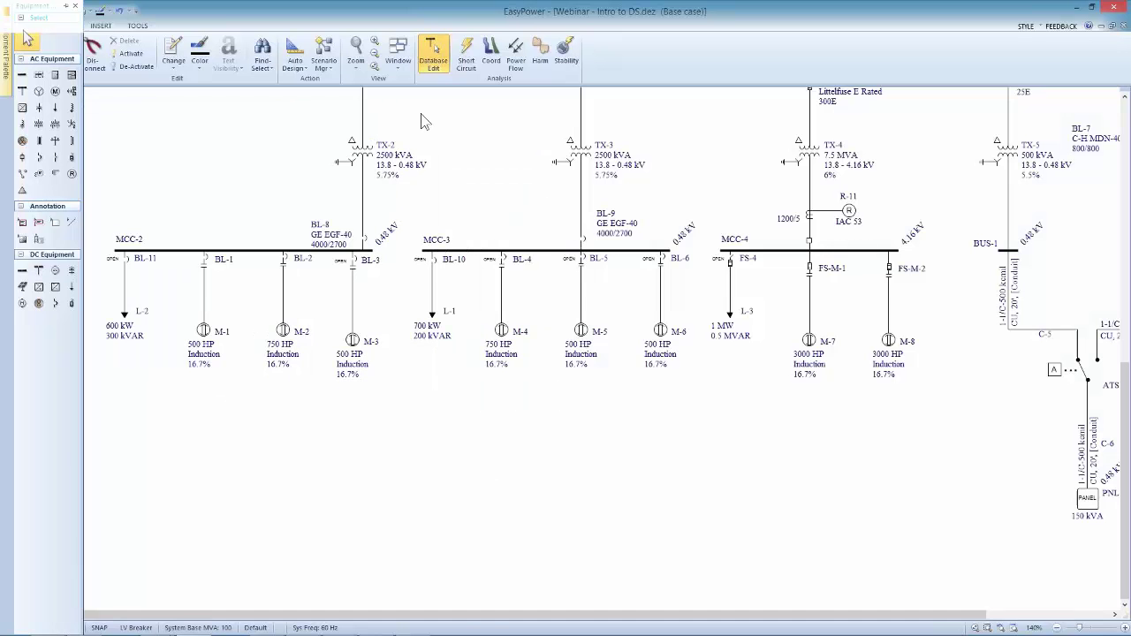
In motor M-3's stability data, set the inertia constant H to 0.8 kW-Sec/kVA
double_click(356, 346)
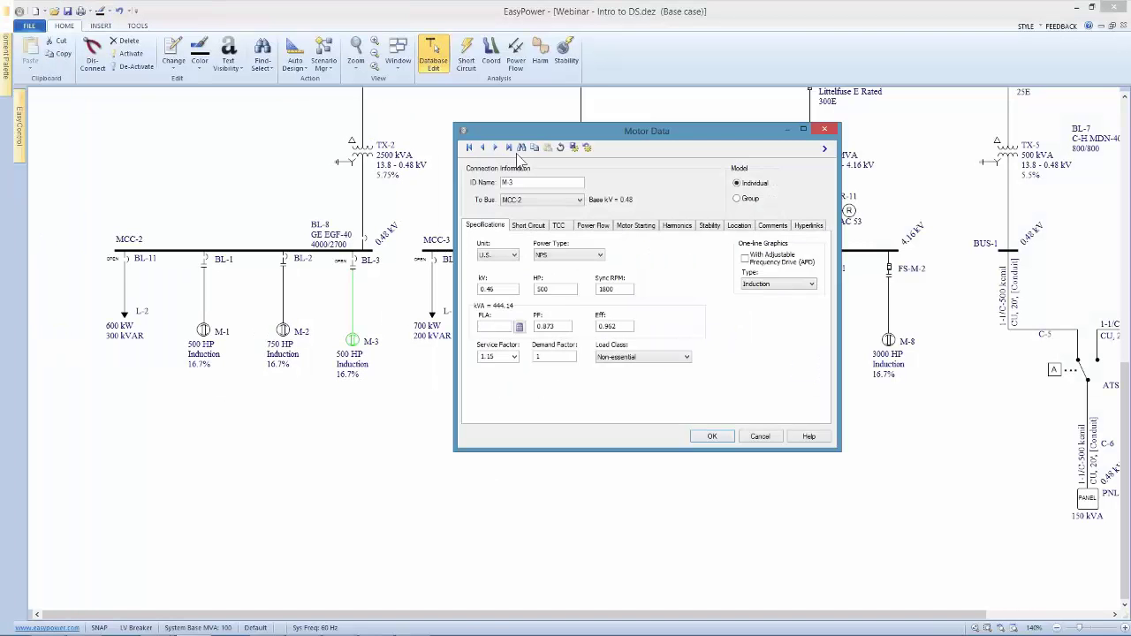
click(710, 226)
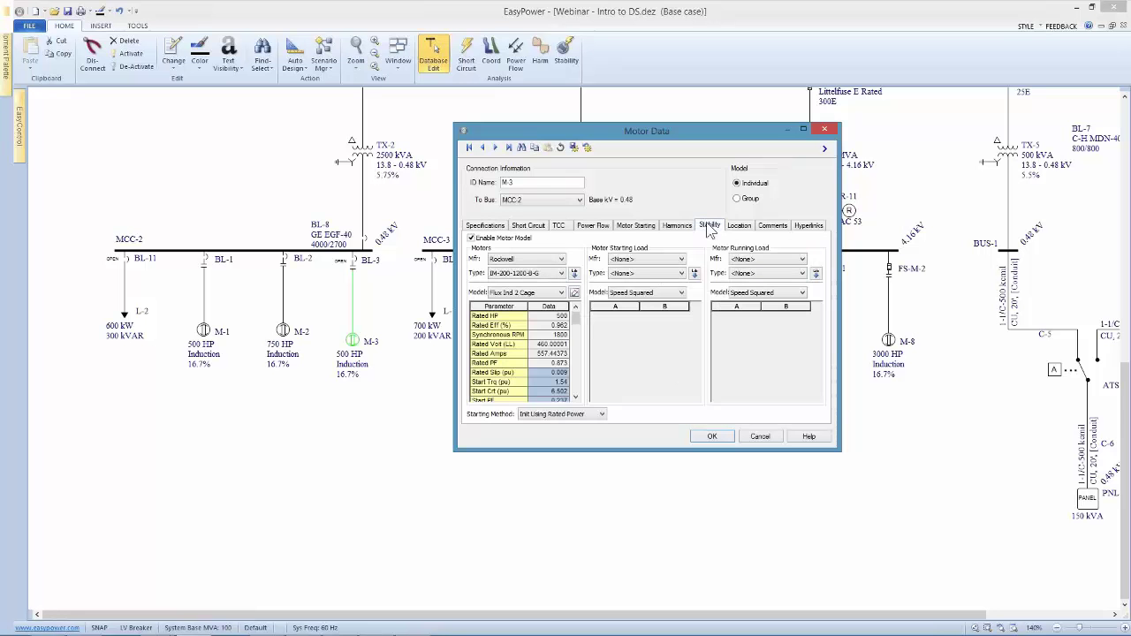
click(575, 372)
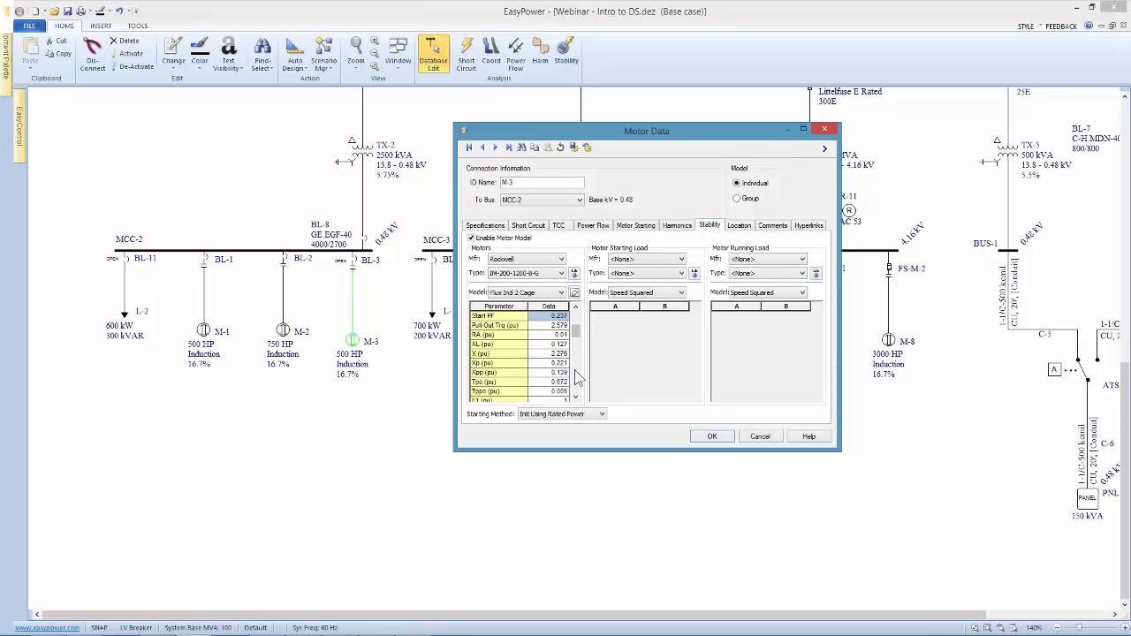
click(575, 372)
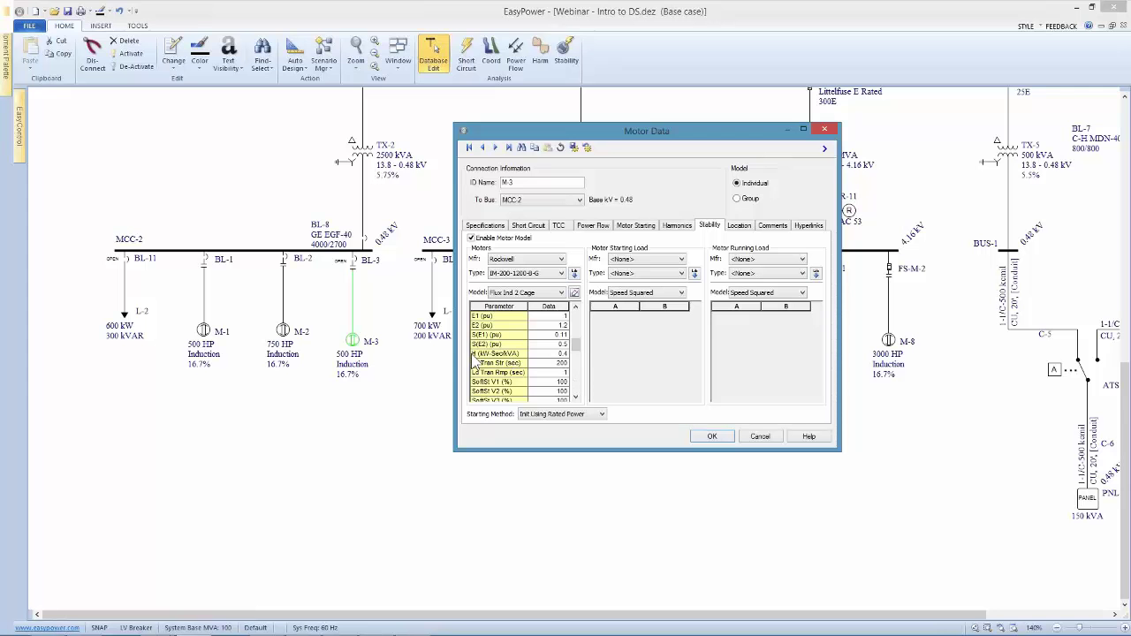
double_click(563, 354)
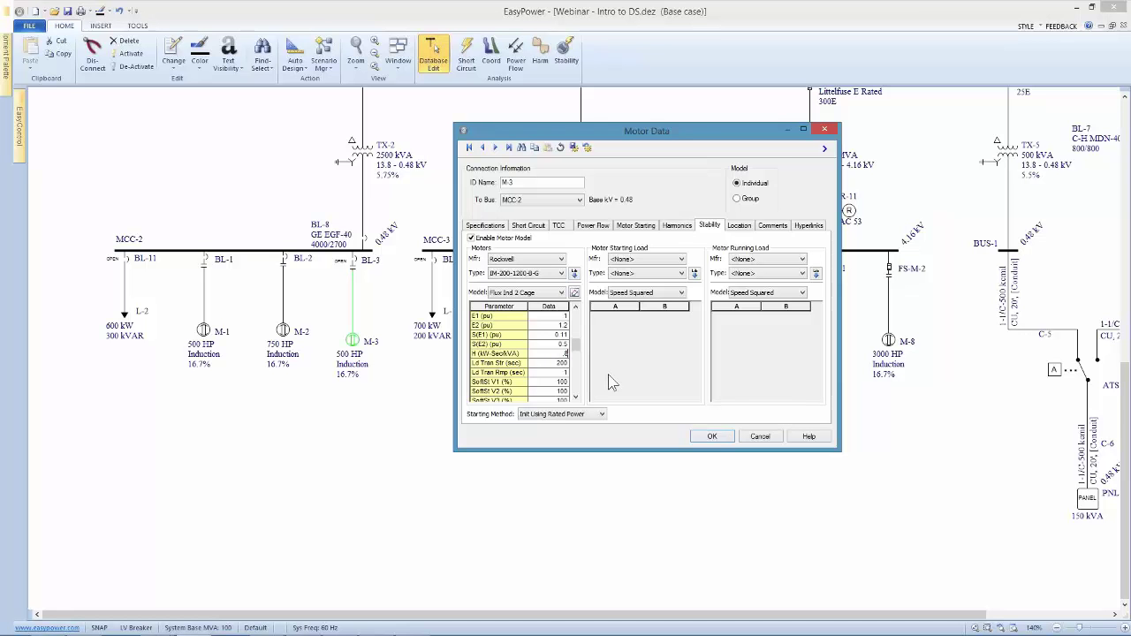
click(718, 437)
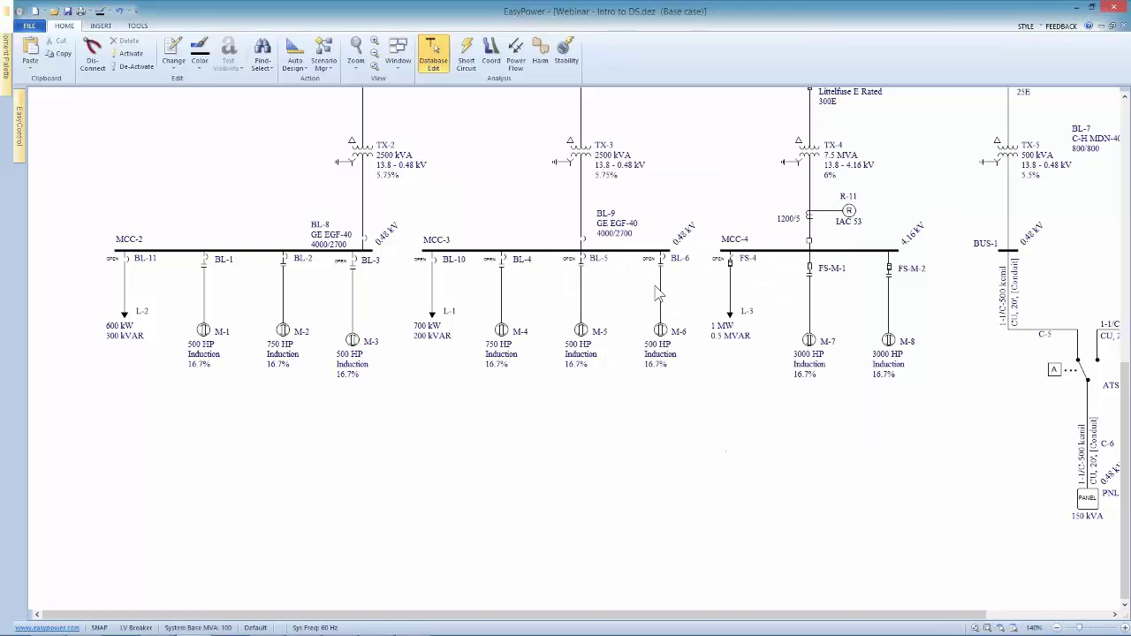
Switch to stability analysis, simulate closing breaker BL-3 to start motor M-3, and reset the simulation
click(567, 53)
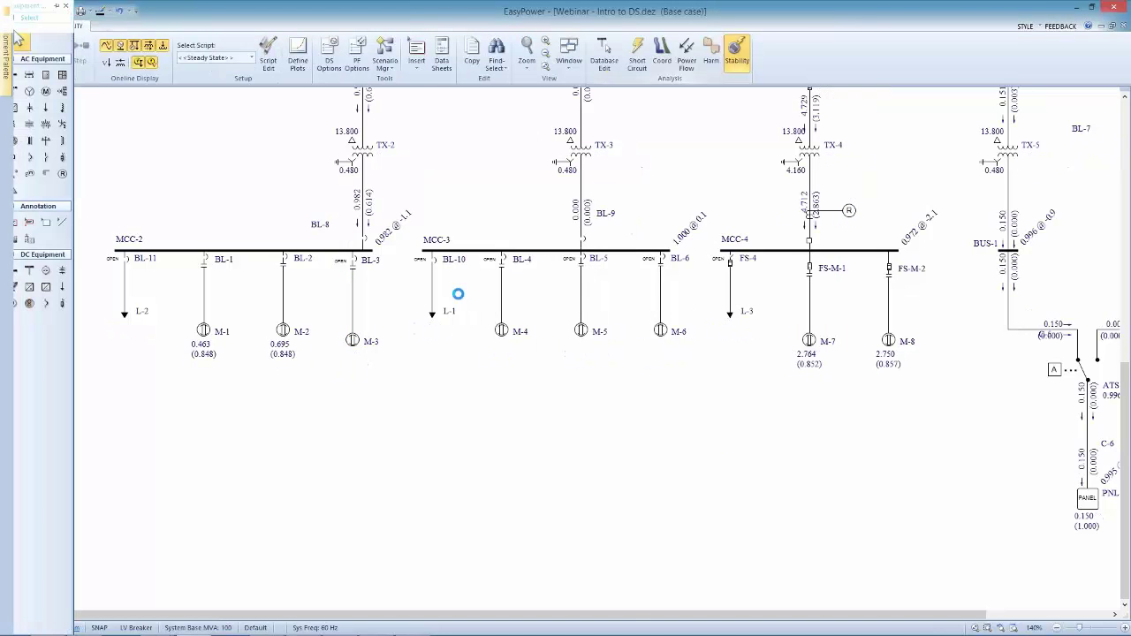
click(362, 286)
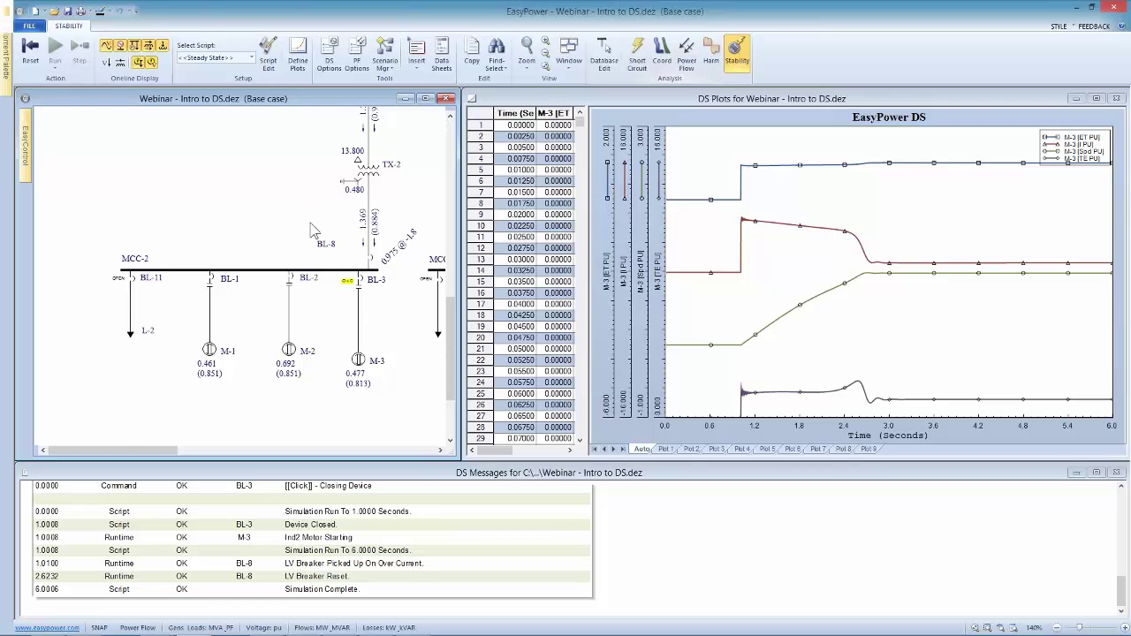
drag(375, 299, 338, 315)
scroll(334, 306, up, 1)
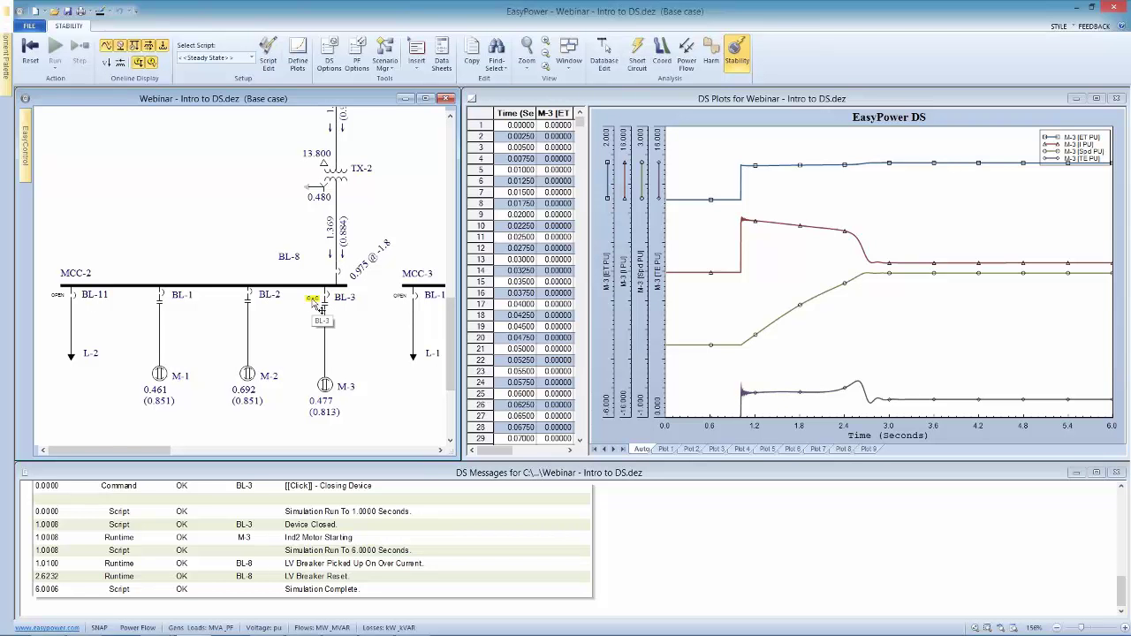
click(30, 51)
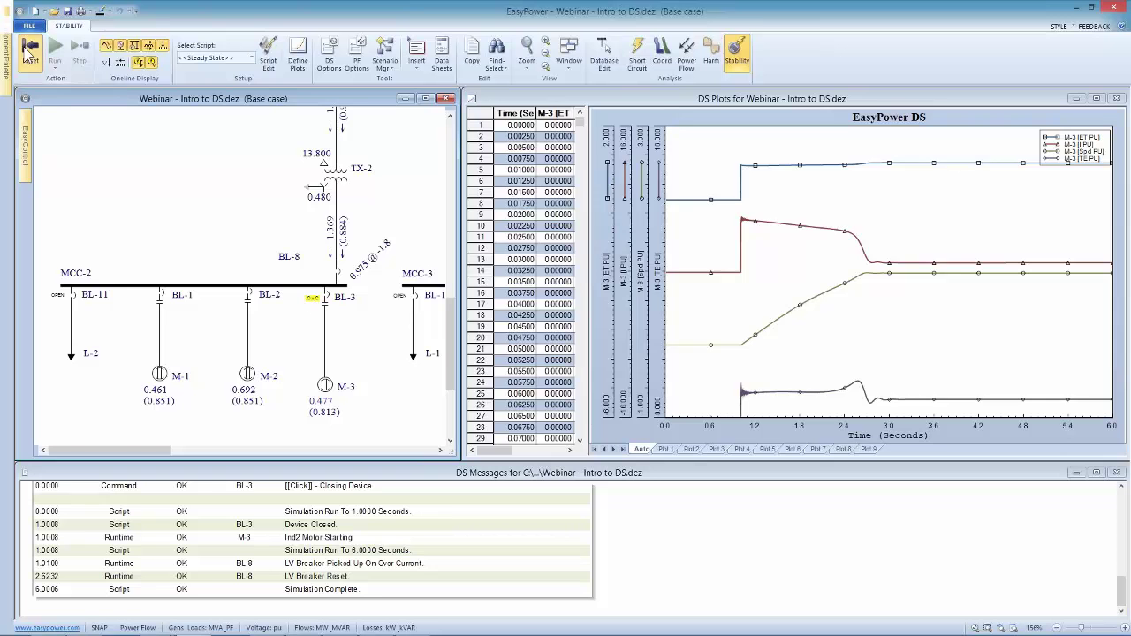
Select the script "Sequence M4,M5,M6" for the motors on MCC-3
scroll(295, 182, up, 3)
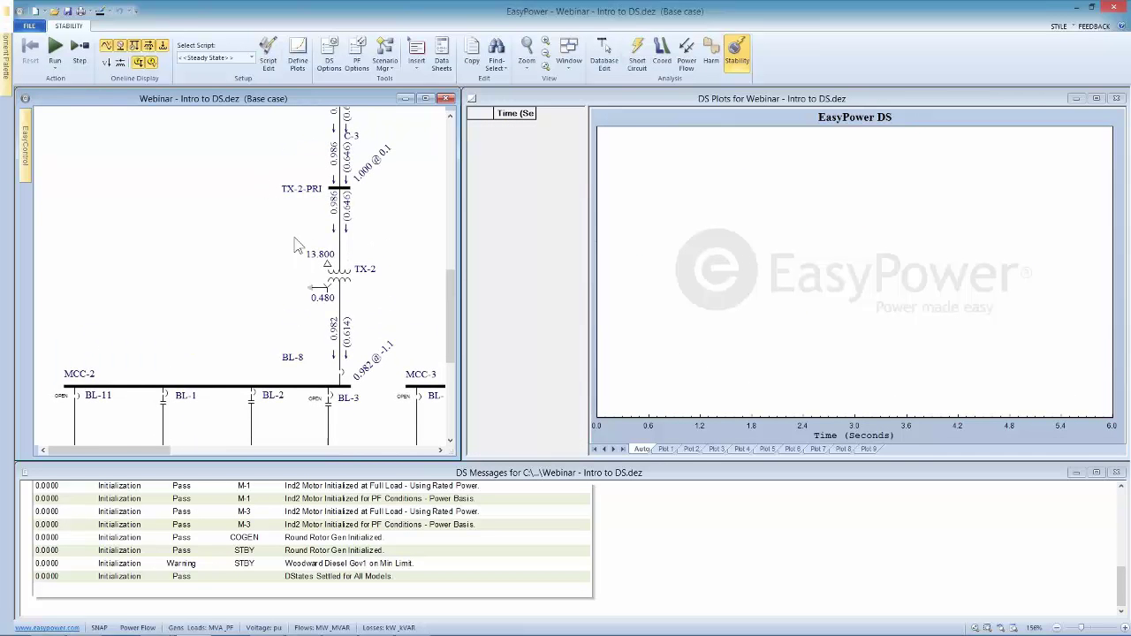
scroll(297, 295, down, 2)
drag(386, 268, 229, 255)
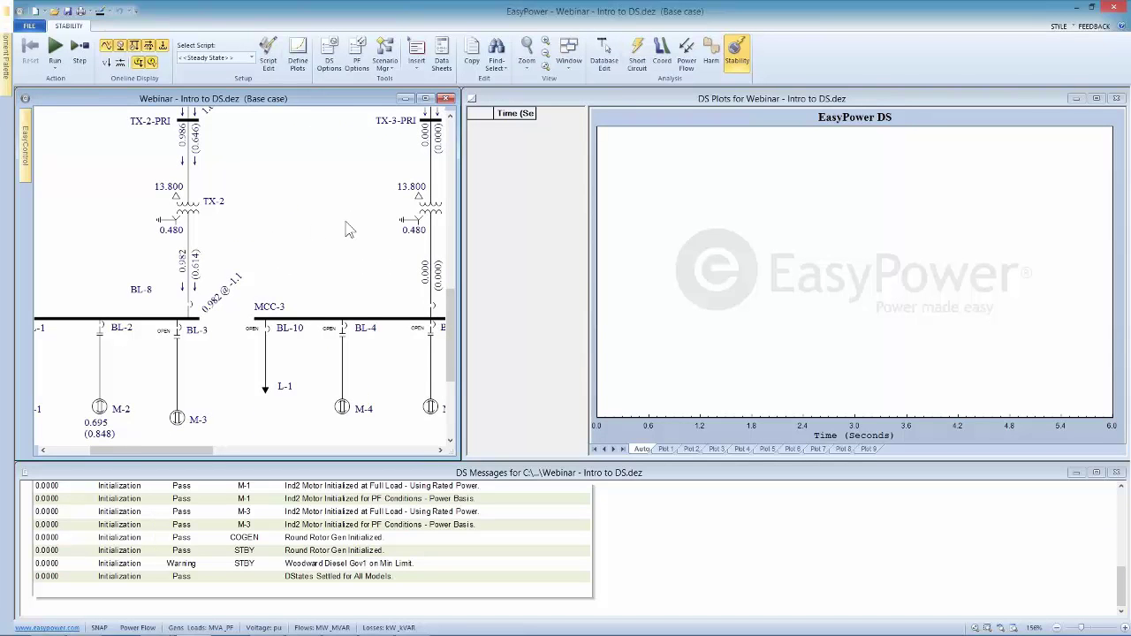
drag(315, 261, 228, 271)
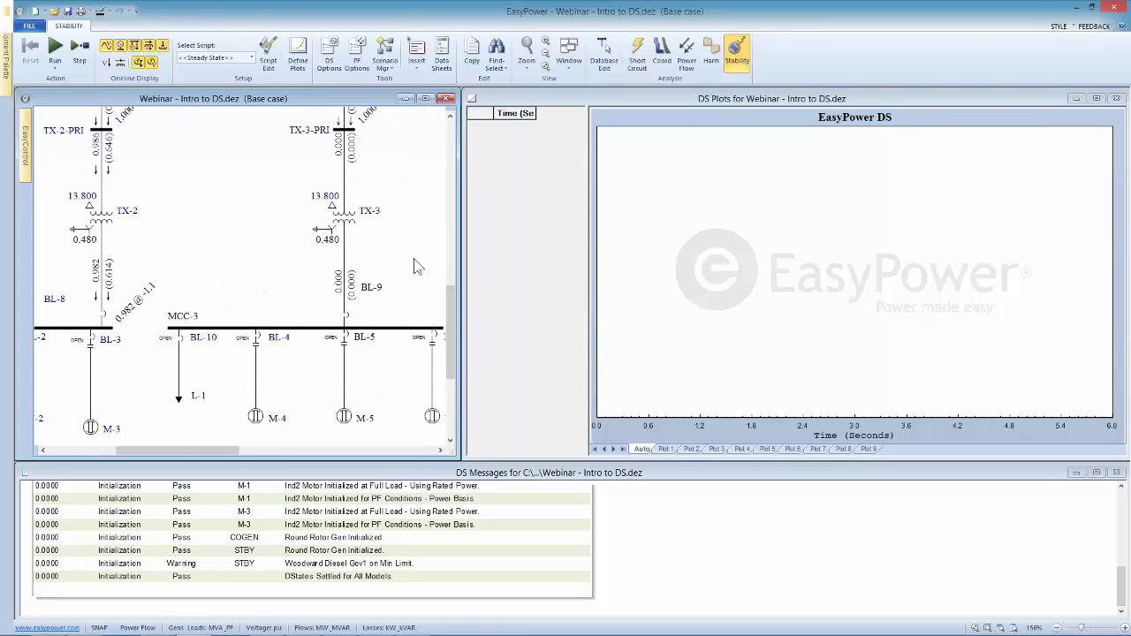
drag(422, 265, 98, 268)
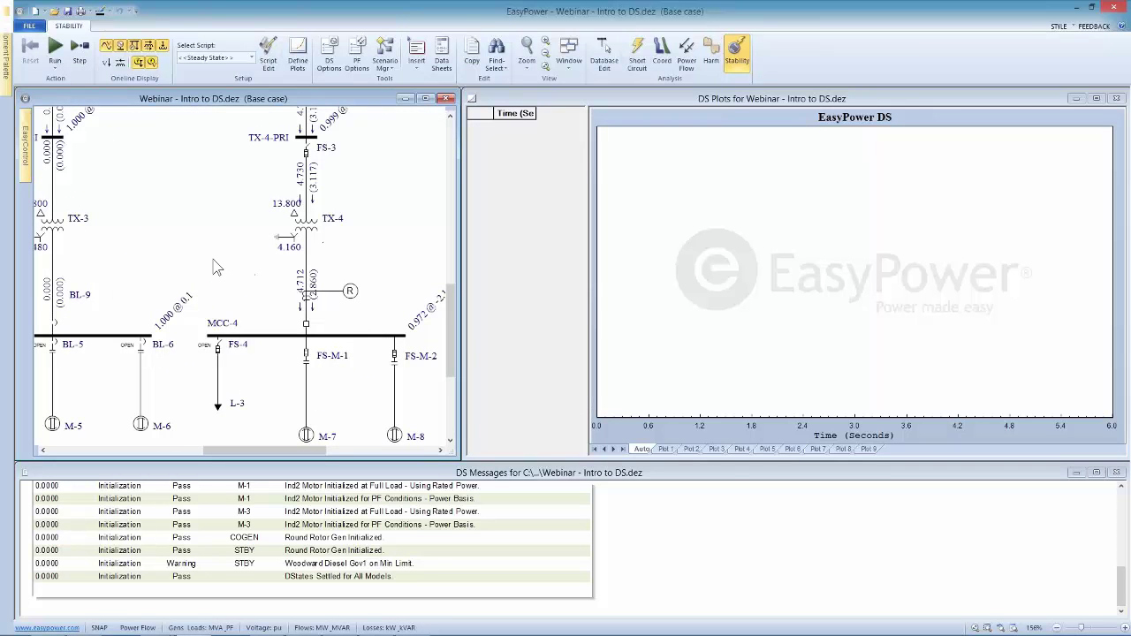
drag(144, 248, 350, 239)
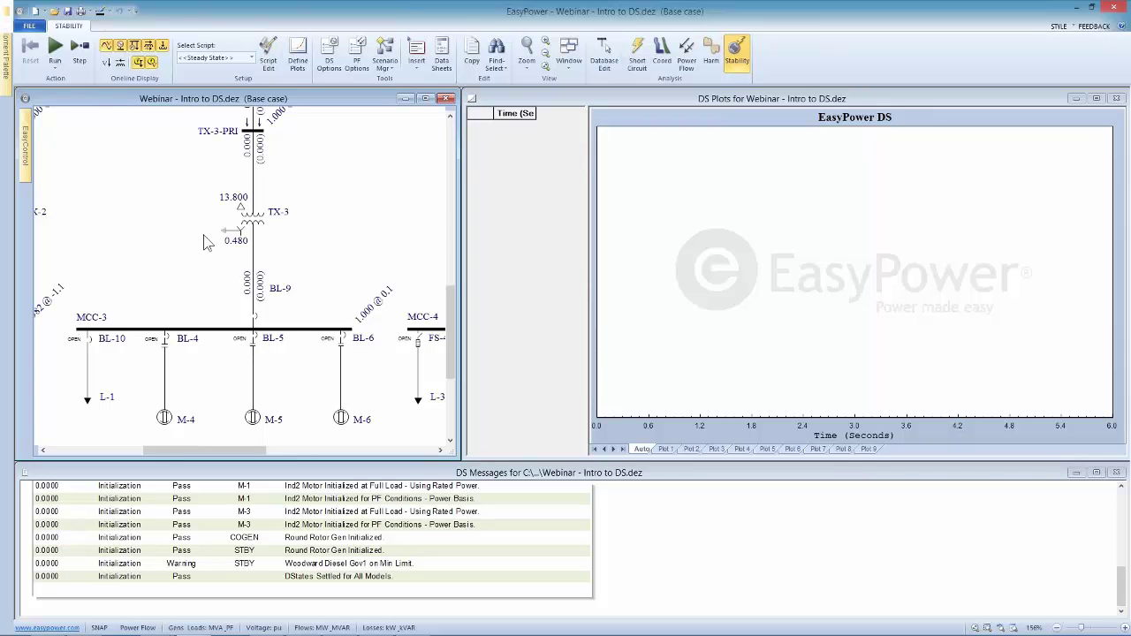
click(252, 58)
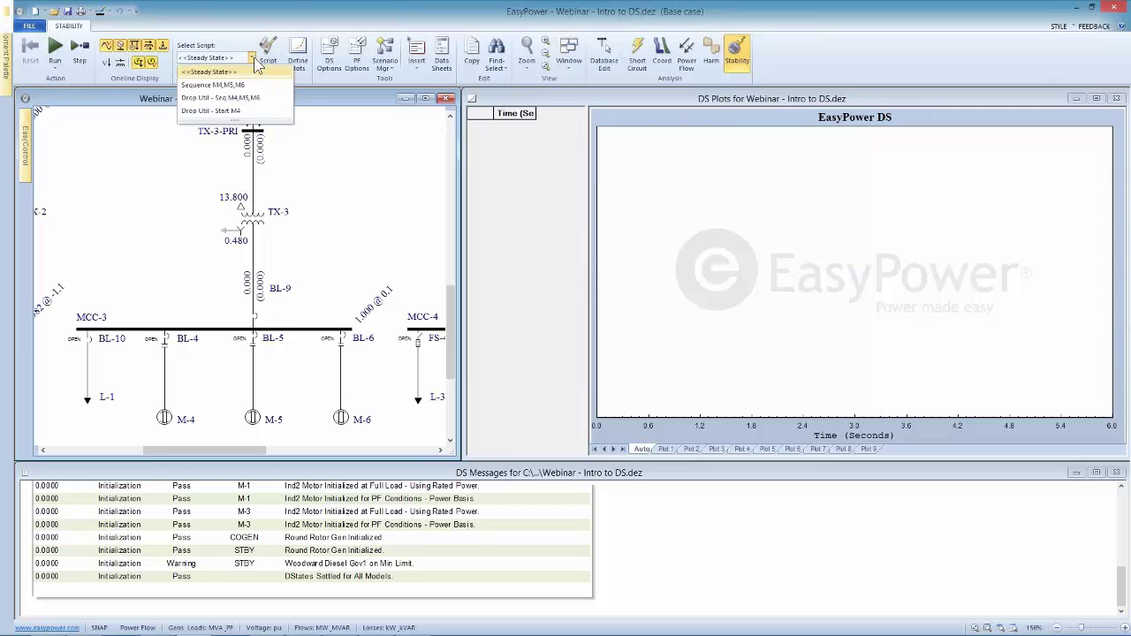
click(219, 86)
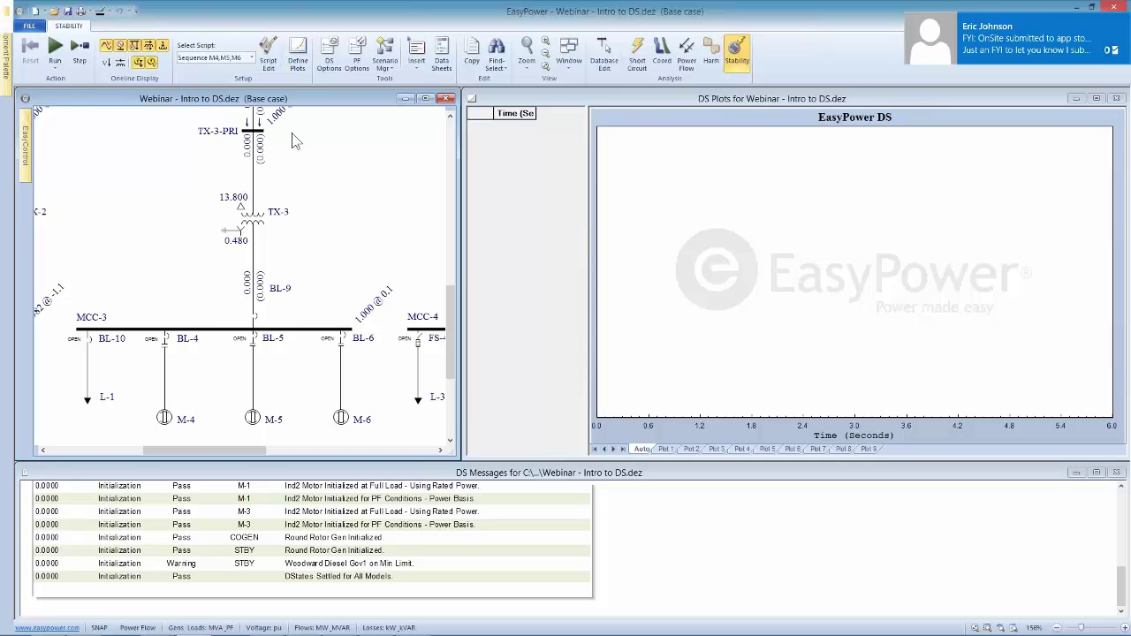
Open the Sequence M4,M5,M6 script for editing, review its commands, breaker IDs and times, and close the script editor
click(269, 55)
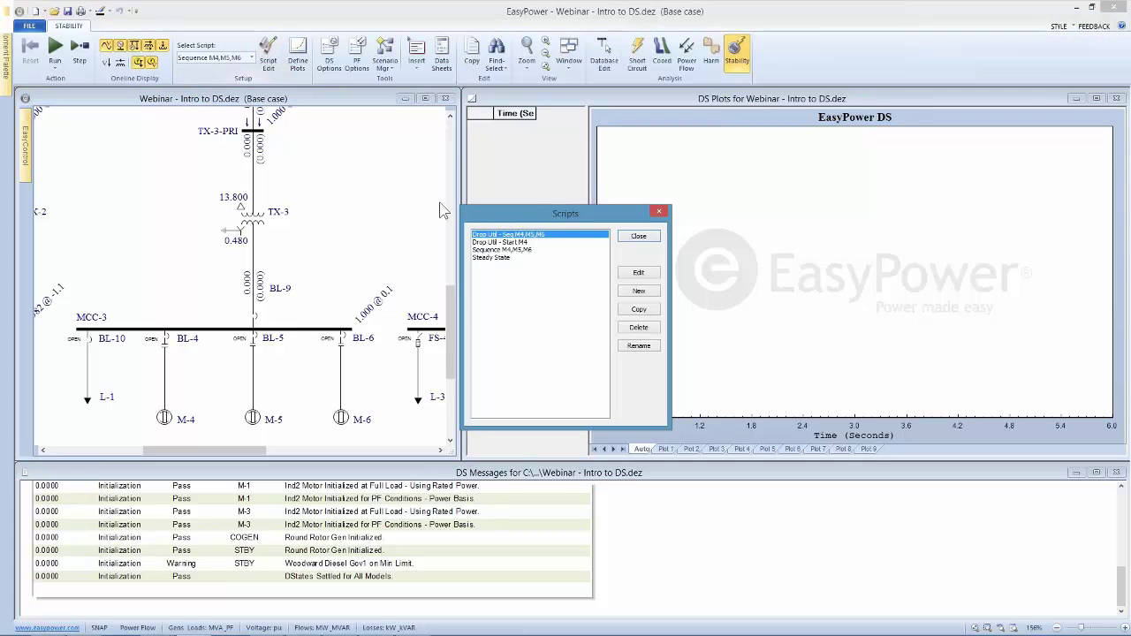
click(498, 250)
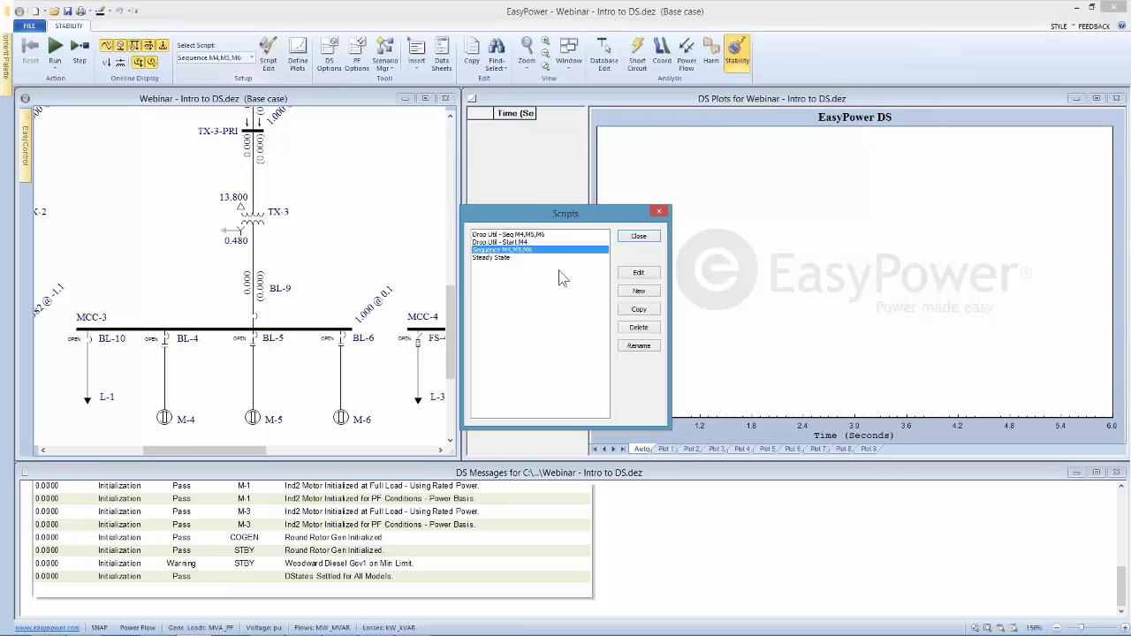
click(634, 275)
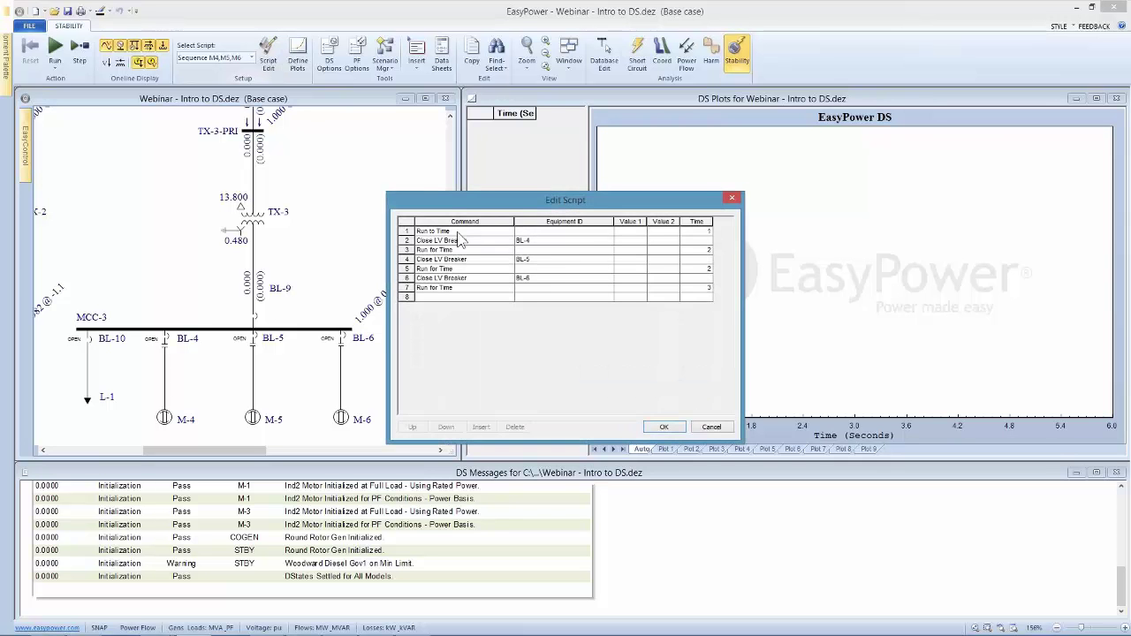
drag(457, 210, 268, 181)
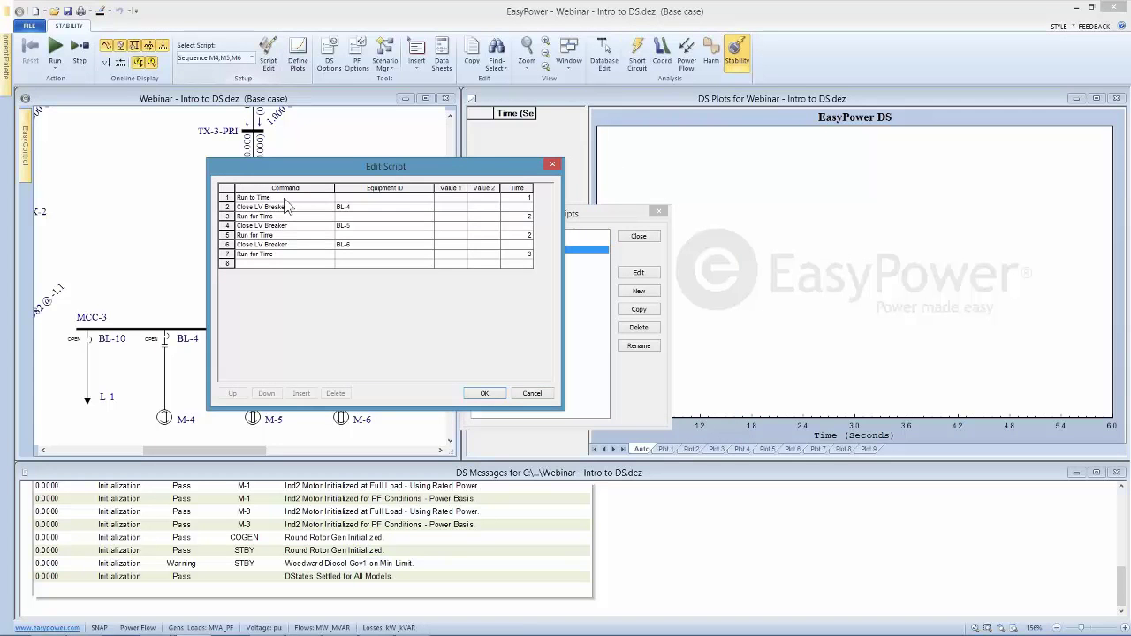
click(284, 200)
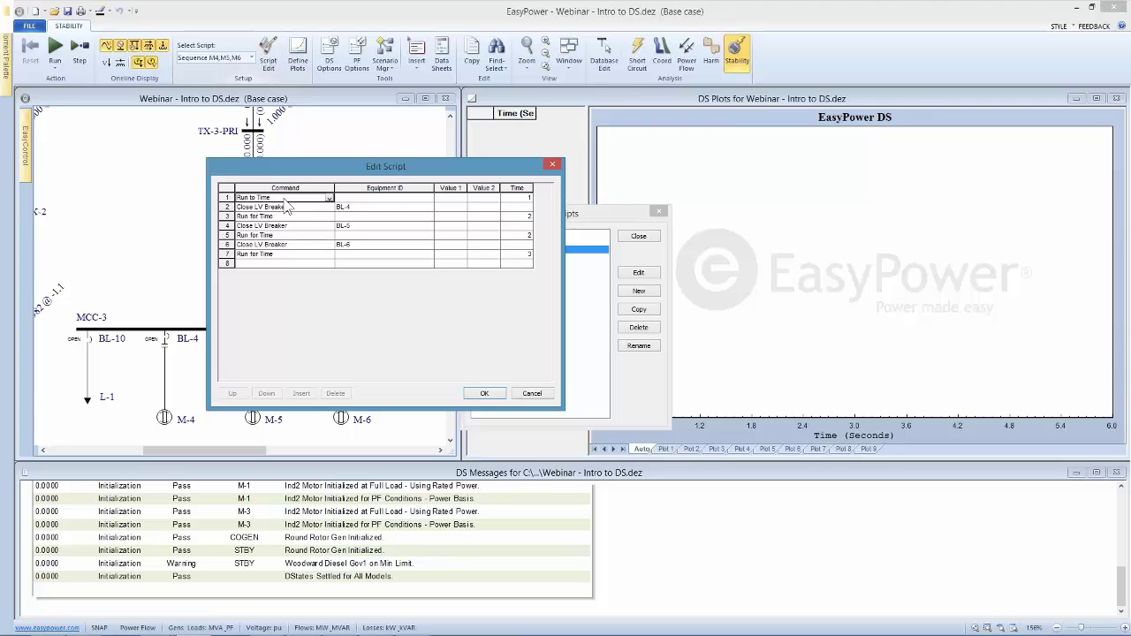
click(330, 200)
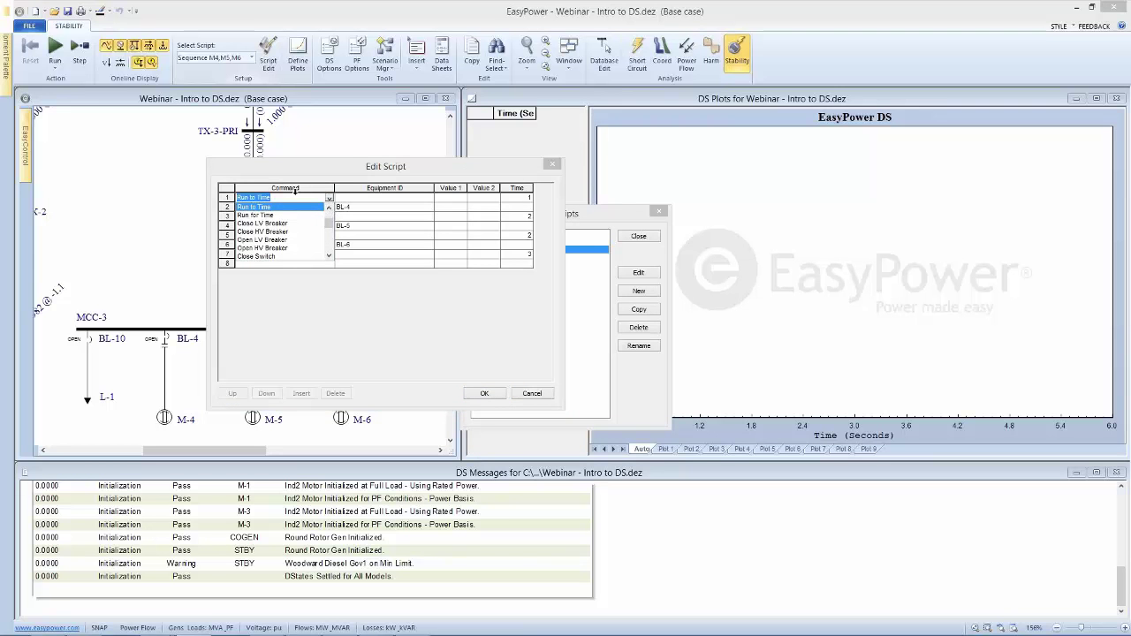
click(294, 190)
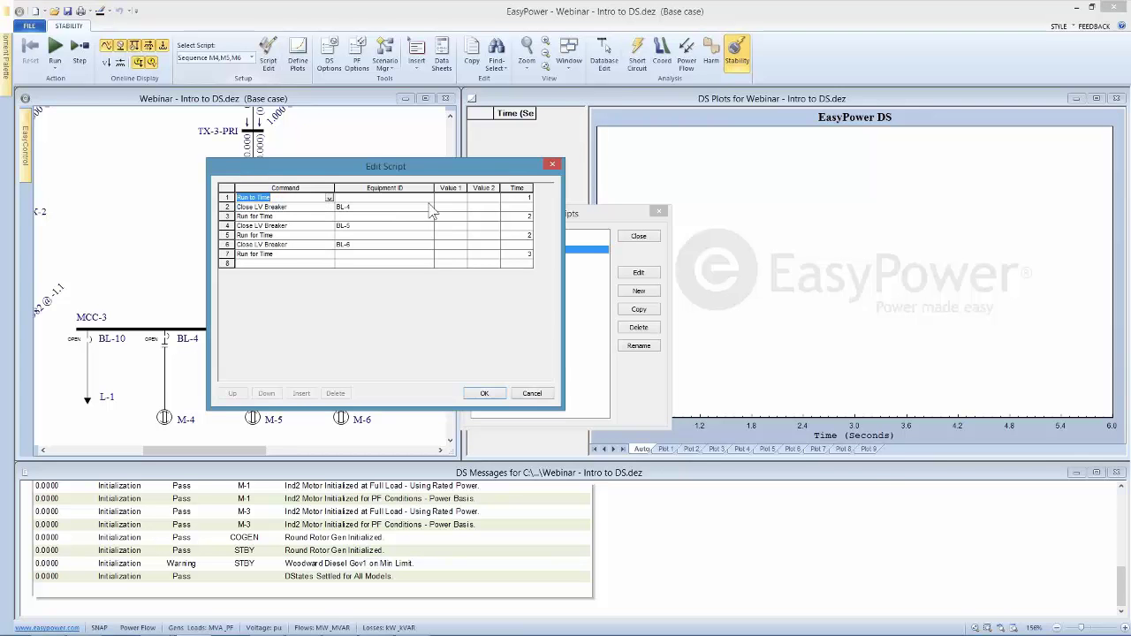
click(522, 201)
click(529, 216)
click(484, 394)
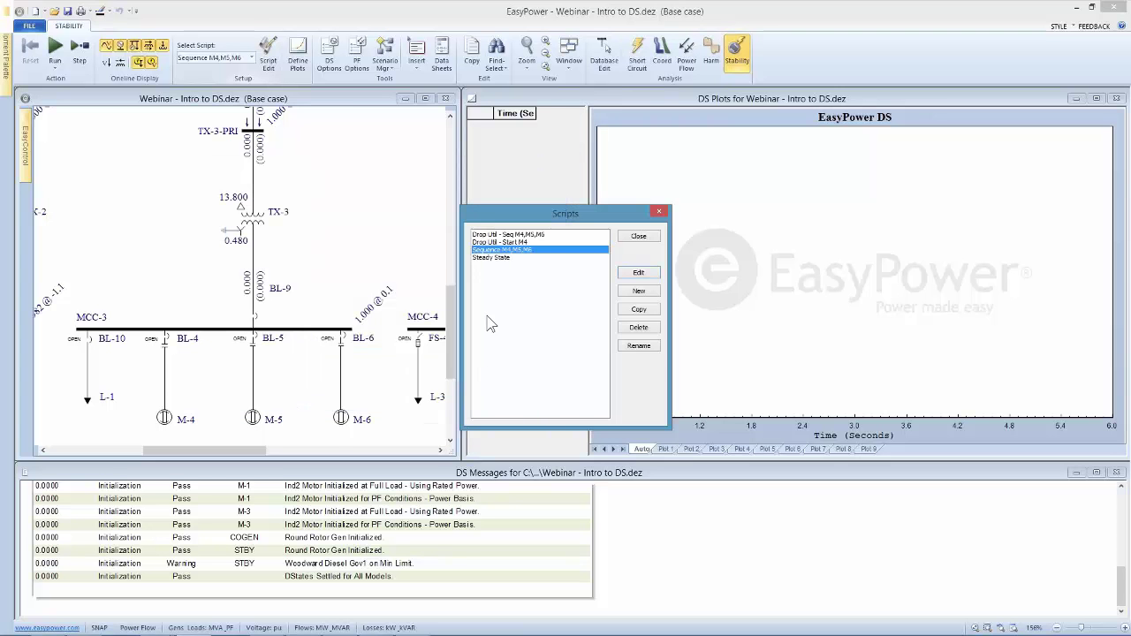
click(639, 237)
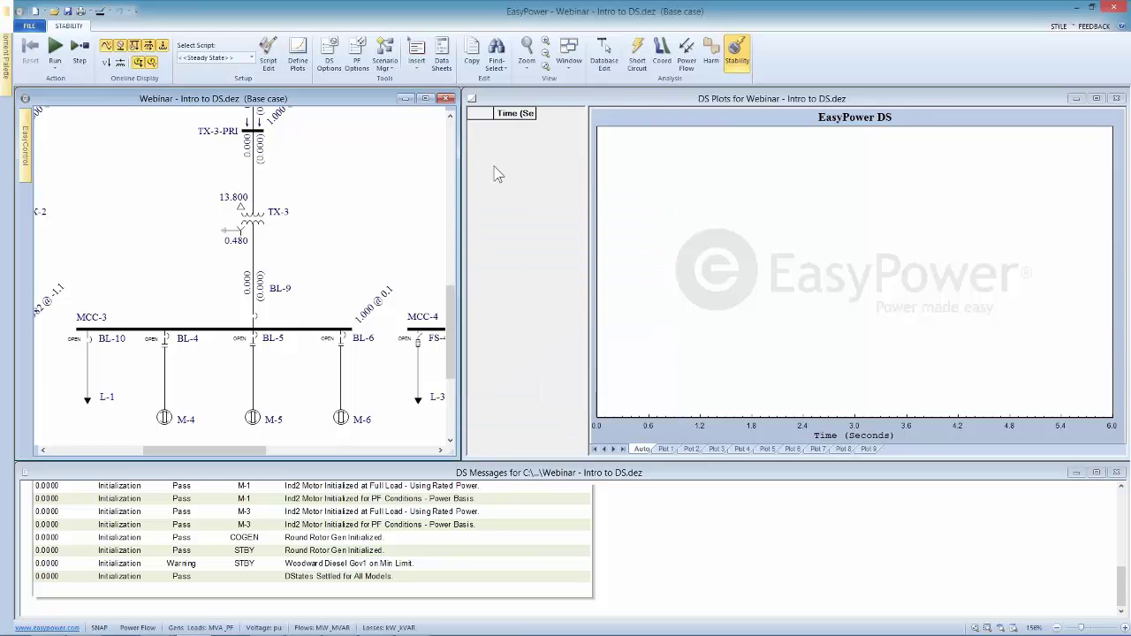
Select the script "Sequence M4,M5,M6" and run the stability simulation
click(248, 57)
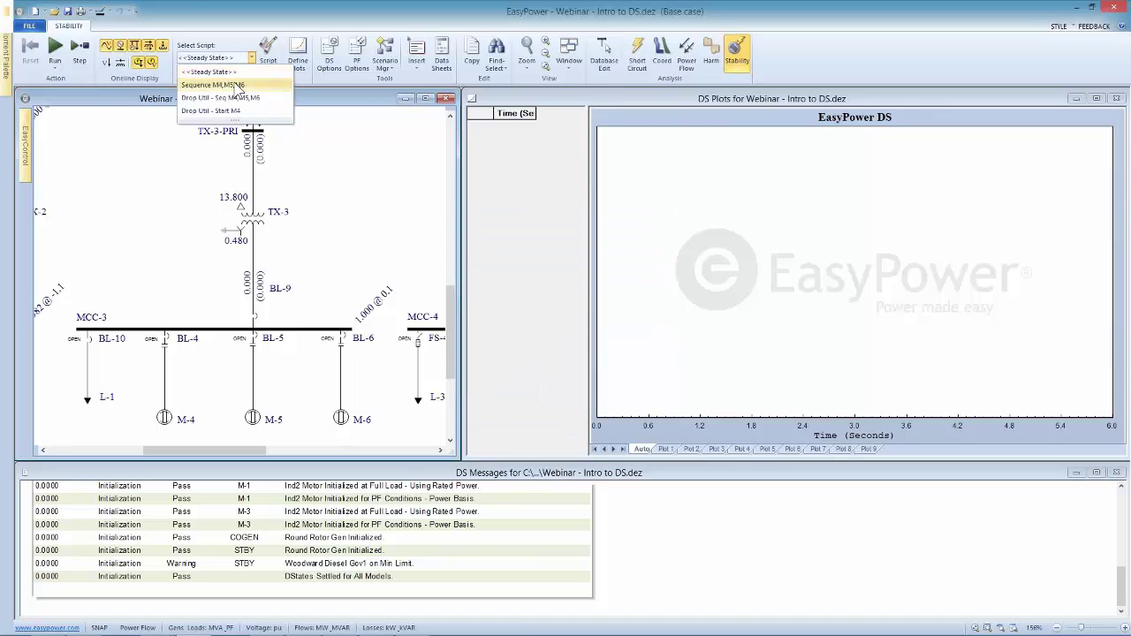
click(237, 85)
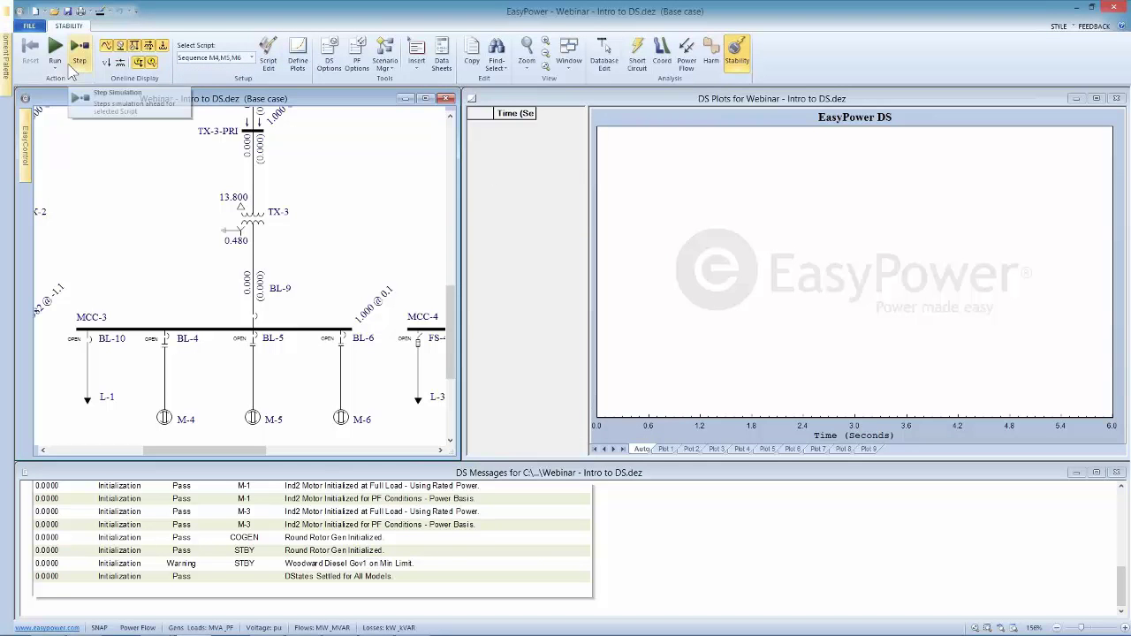
click(57, 53)
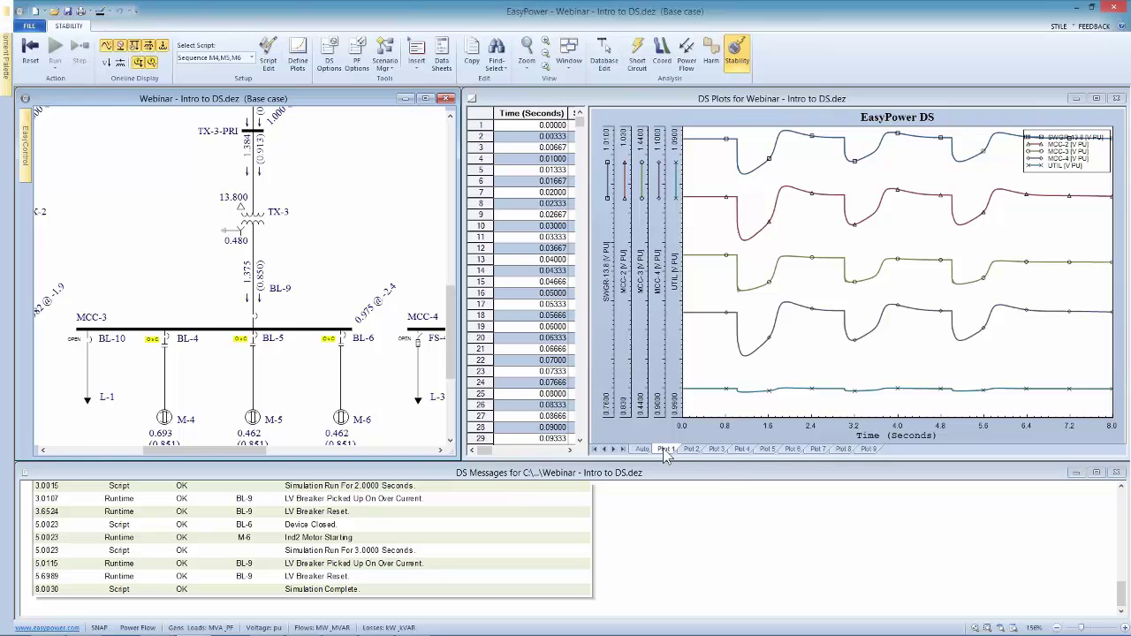
Hide the data table beside Plot 1 and bring MCC-3 with its motors into view on the one-line diagram
click(511, 94)
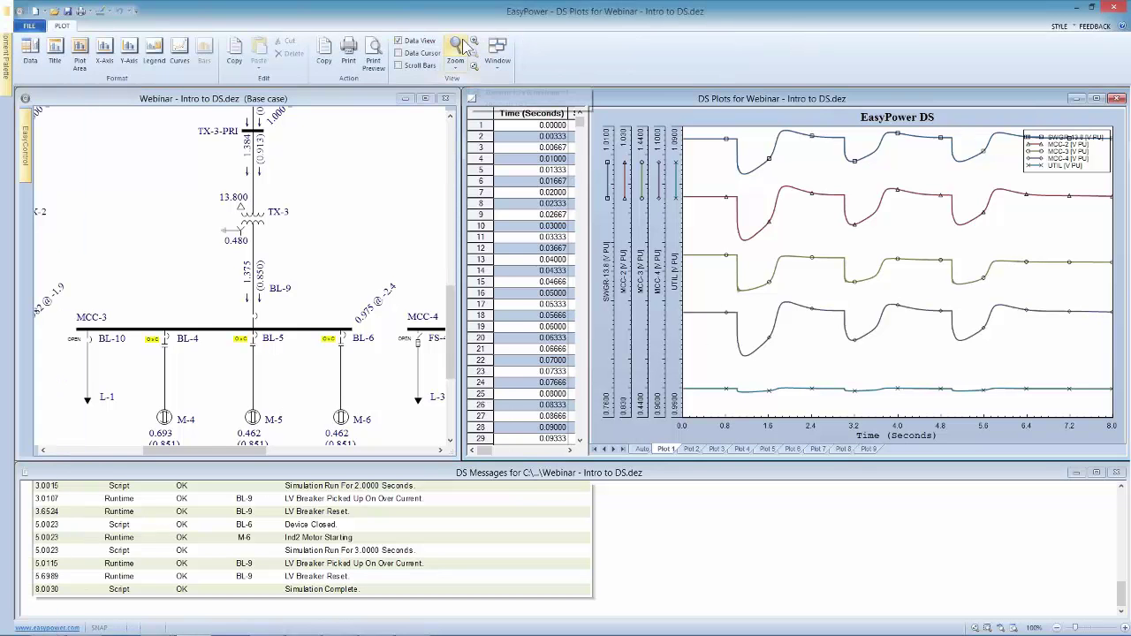
click(400, 41)
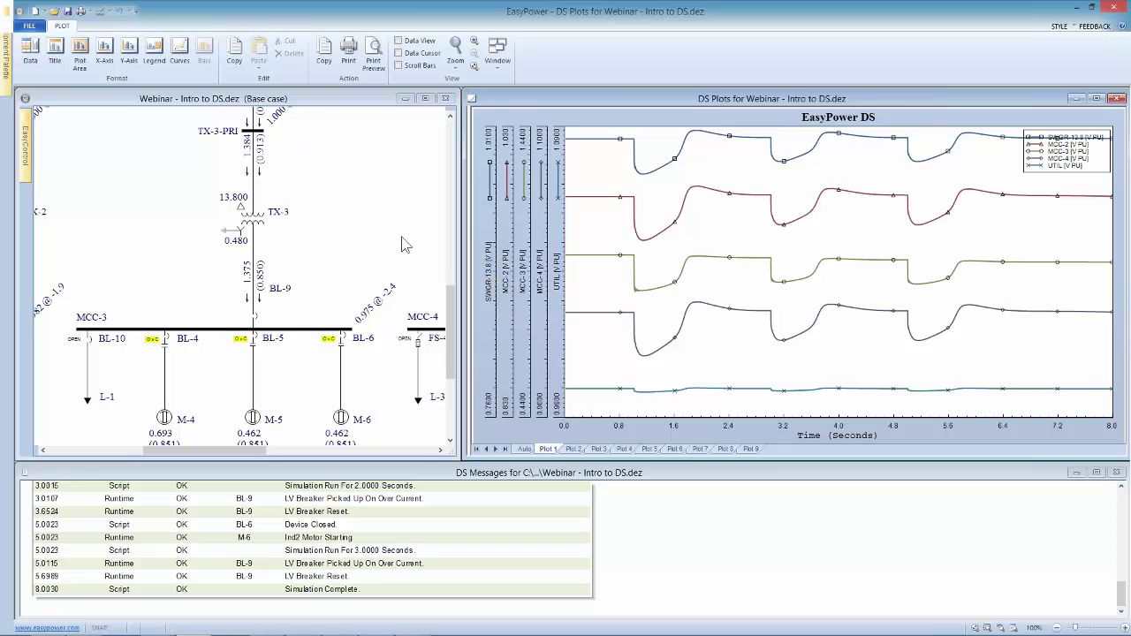
click(196, 172)
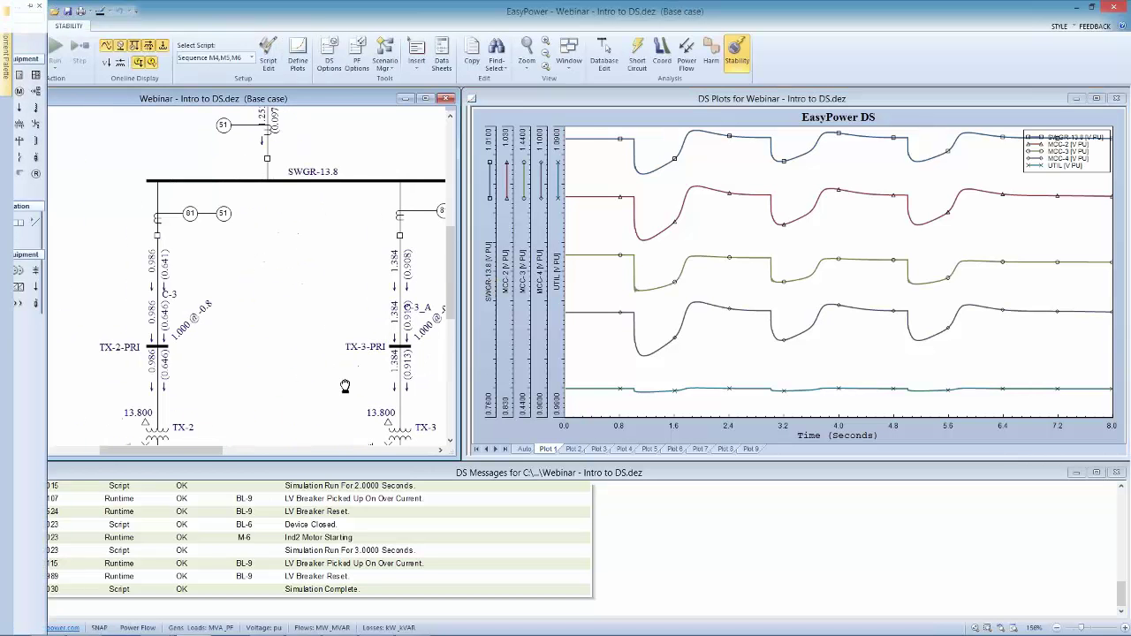
drag(345, 386, 231, 150)
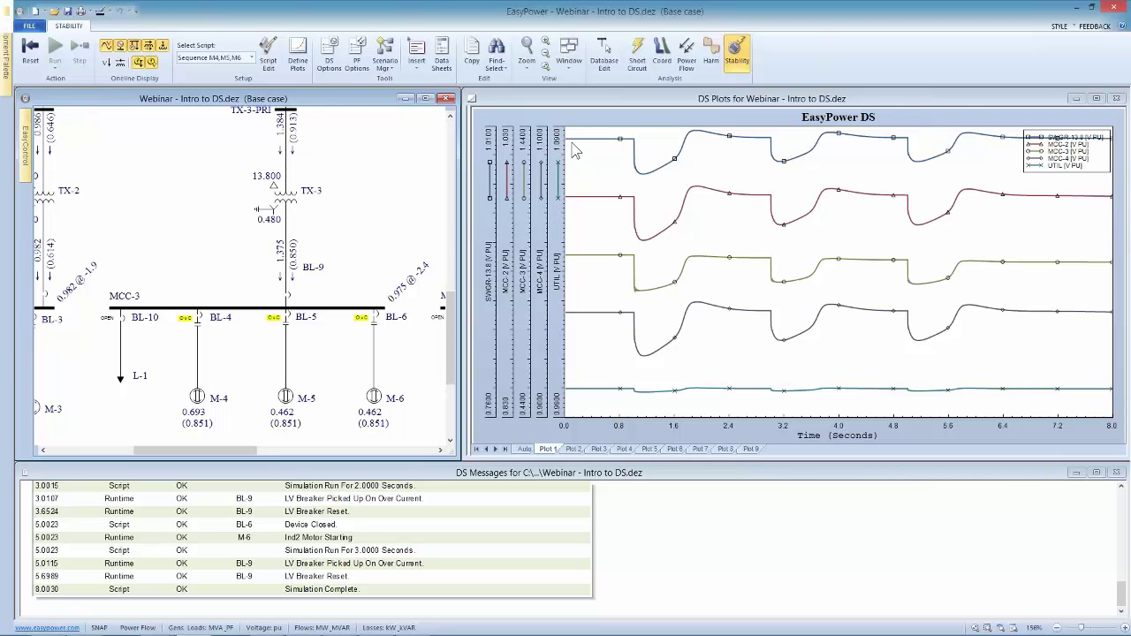
Move Plot 1's legend into the middle of the plot and turn on the data cursor to read the bus voltages before the first motor start
drag(1059, 166, 673, 217)
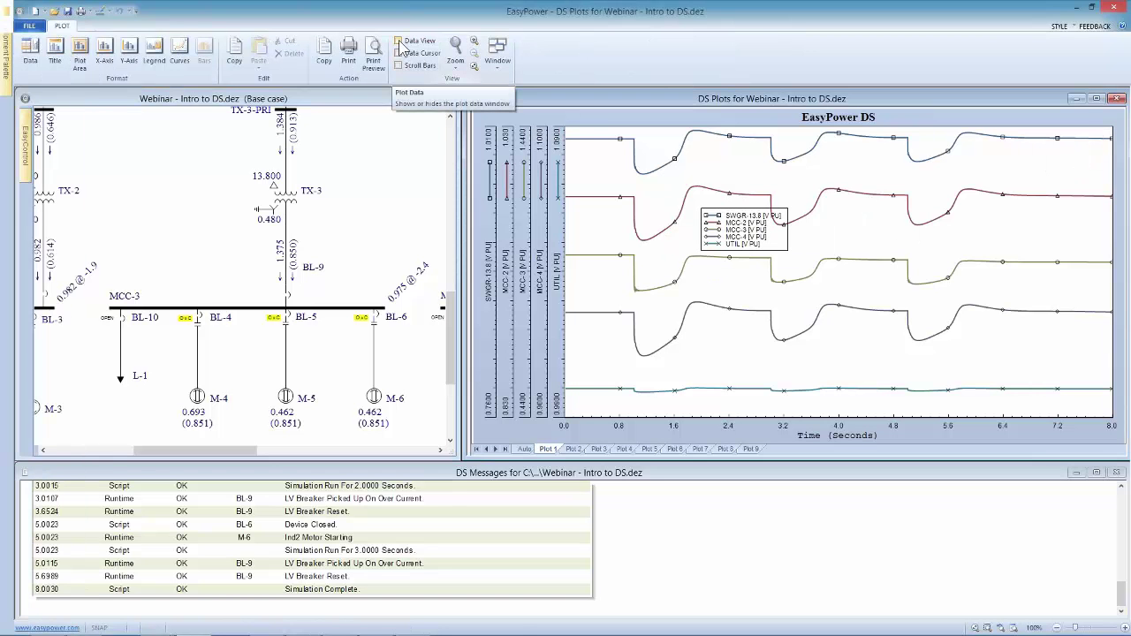
click(399, 53)
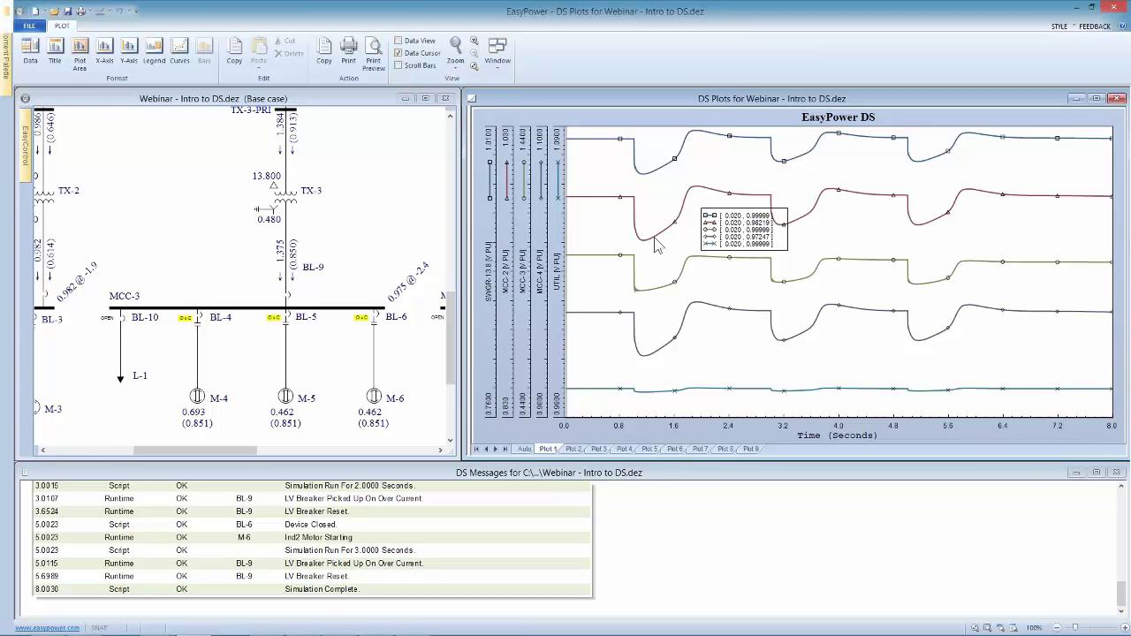
drag(657, 236, 607, 258)
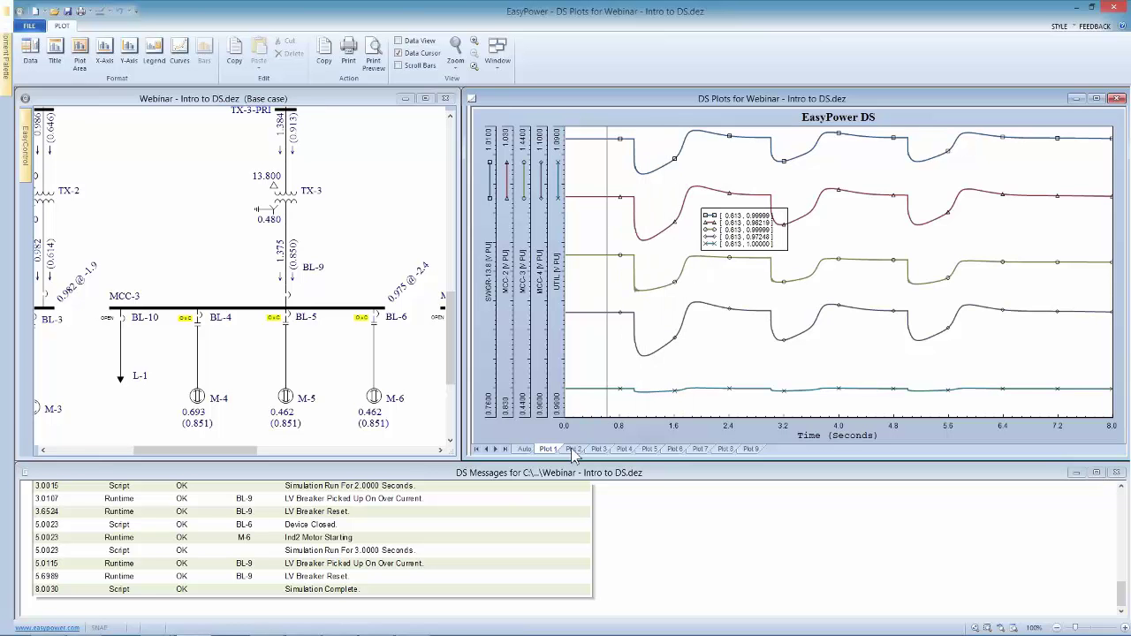
Examine the motor and generator currents in Plot 2 and the COGEN curves in Plot 3 with the data cursor
click(575, 449)
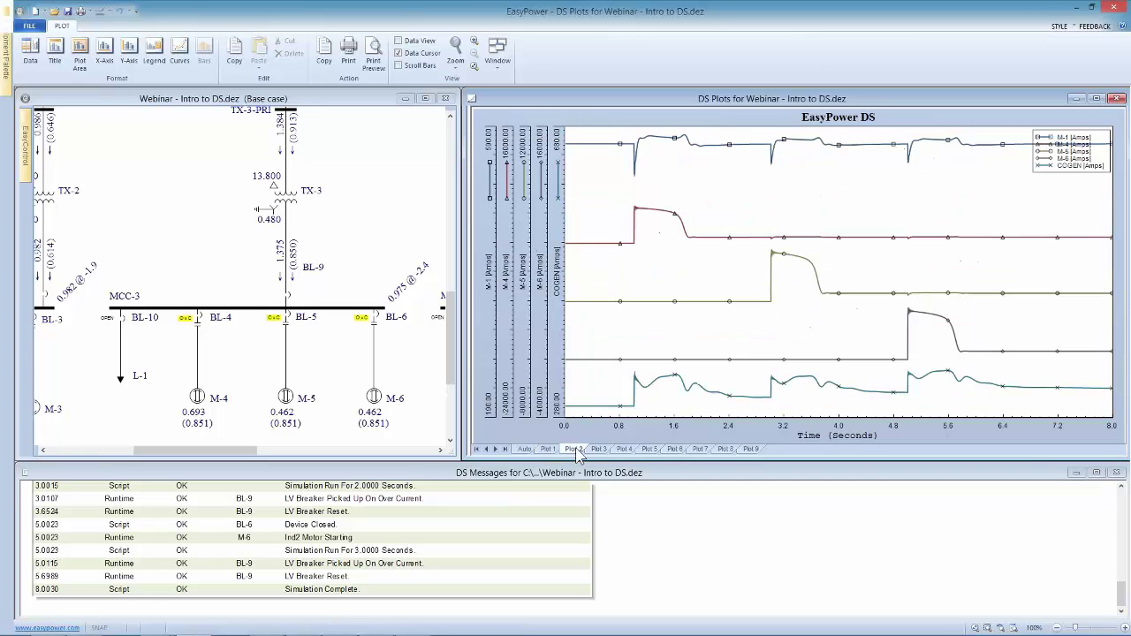
click(615, 283)
drag(625, 268, 588, 415)
click(600, 450)
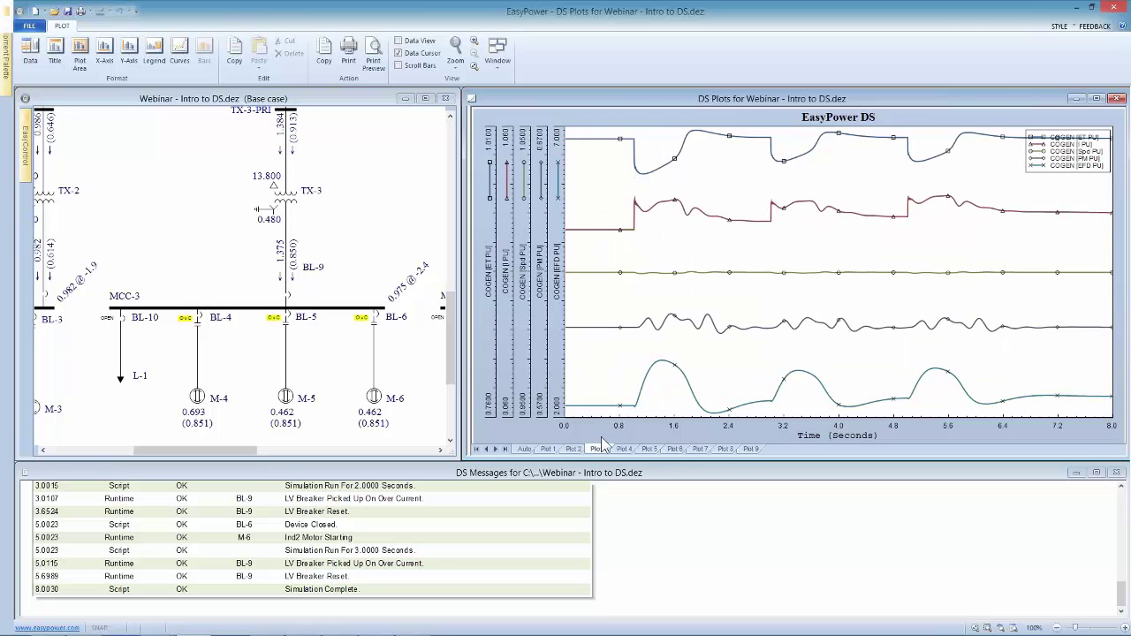
drag(572, 296, 511, 245)
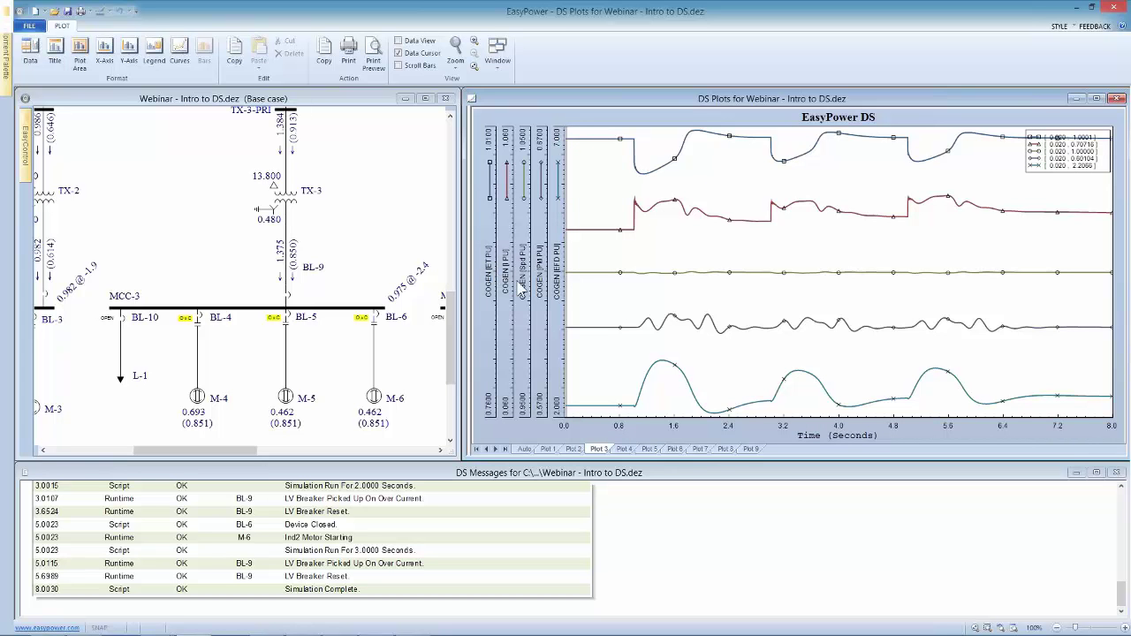
drag(568, 285, 514, 273)
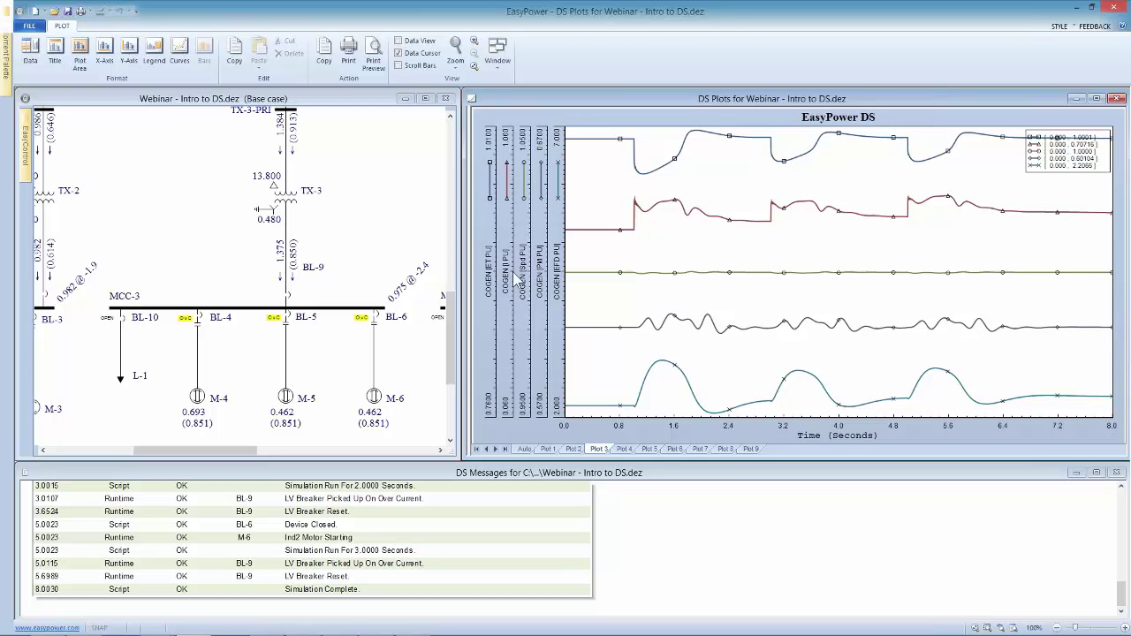
Reset the stability simulation to its initial conditions
click(364, 251)
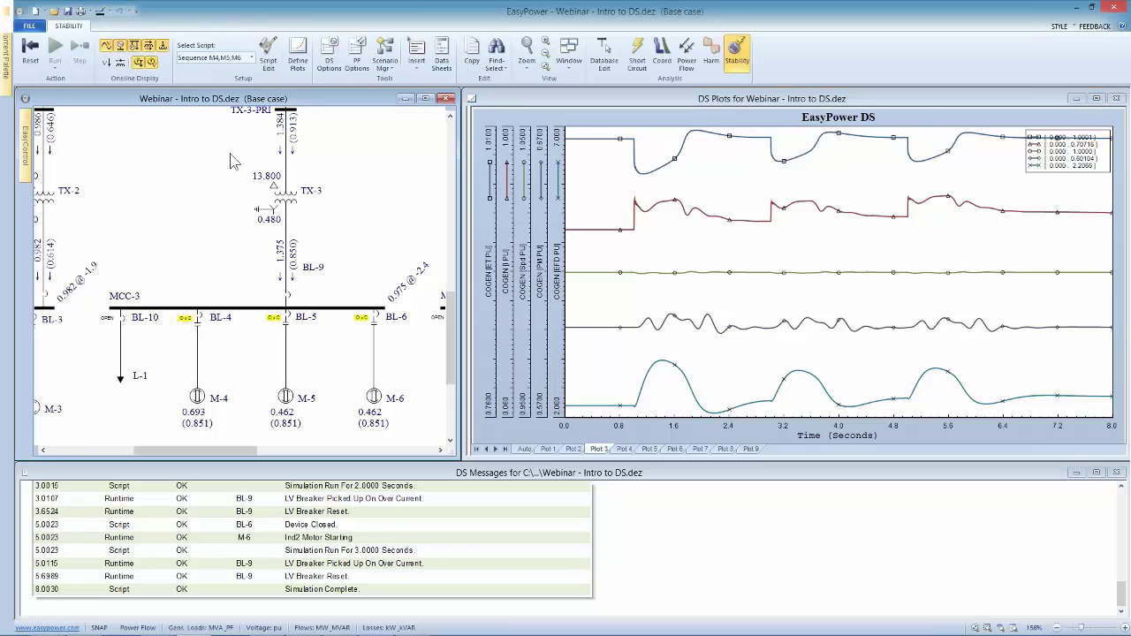
click(31, 49)
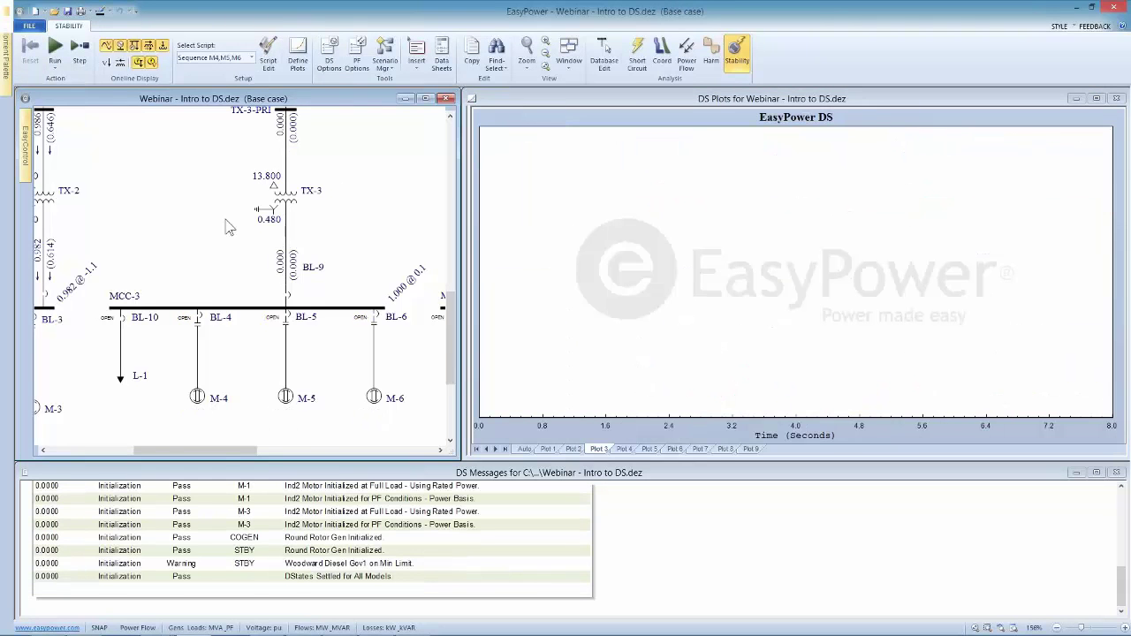
Examine the one-line diagram from switchgear SWGR-13.8 and transformer TX-1 across to the COGEN generator and its connection
scroll(211, 212, up, 5)
scroll(174, 202, left, 2)
scroll(270, 166, left, 2)
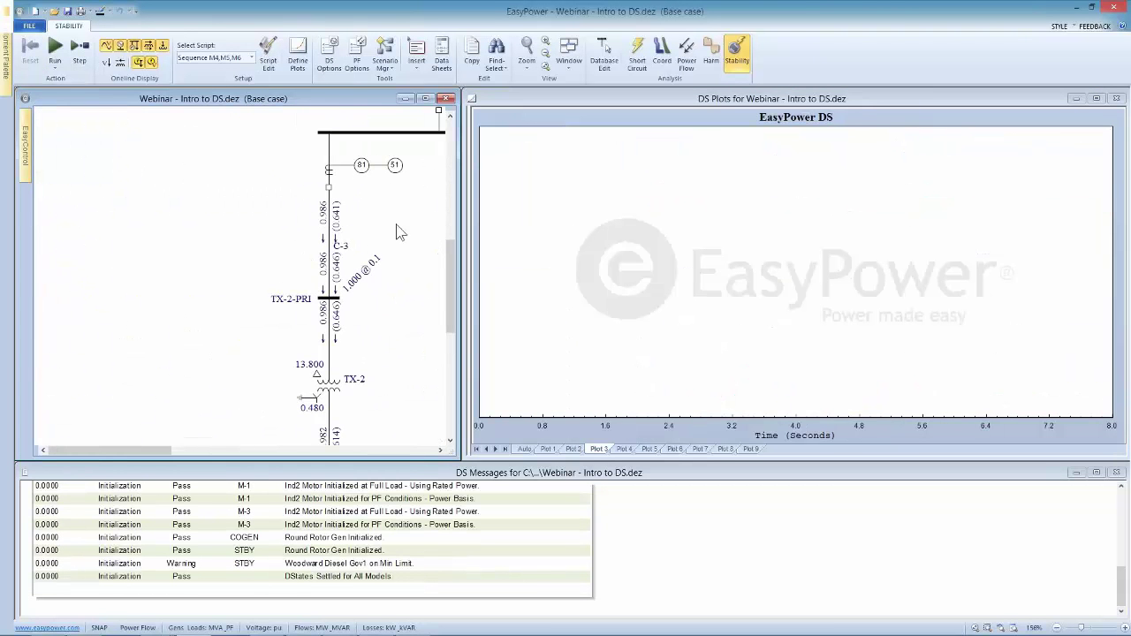
drag(395, 231, 195, 435)
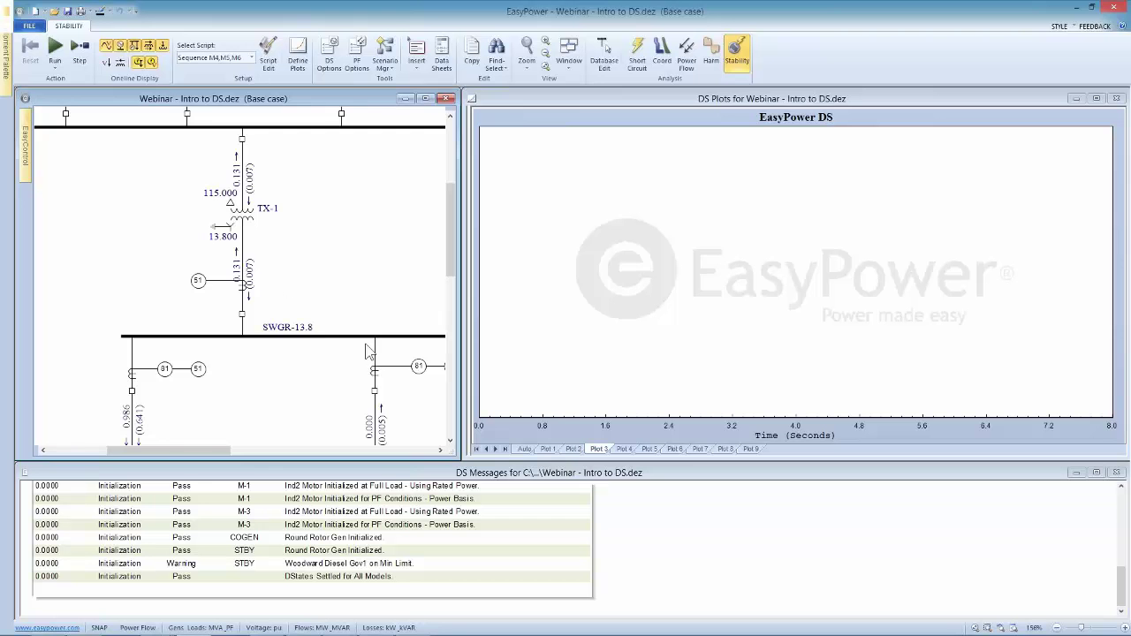
drag(398, 382, 174, 282)
drag(344, 292, 134, 345)
drag(323, 316, 161, 298)
drag(318, 193, 307, 362)
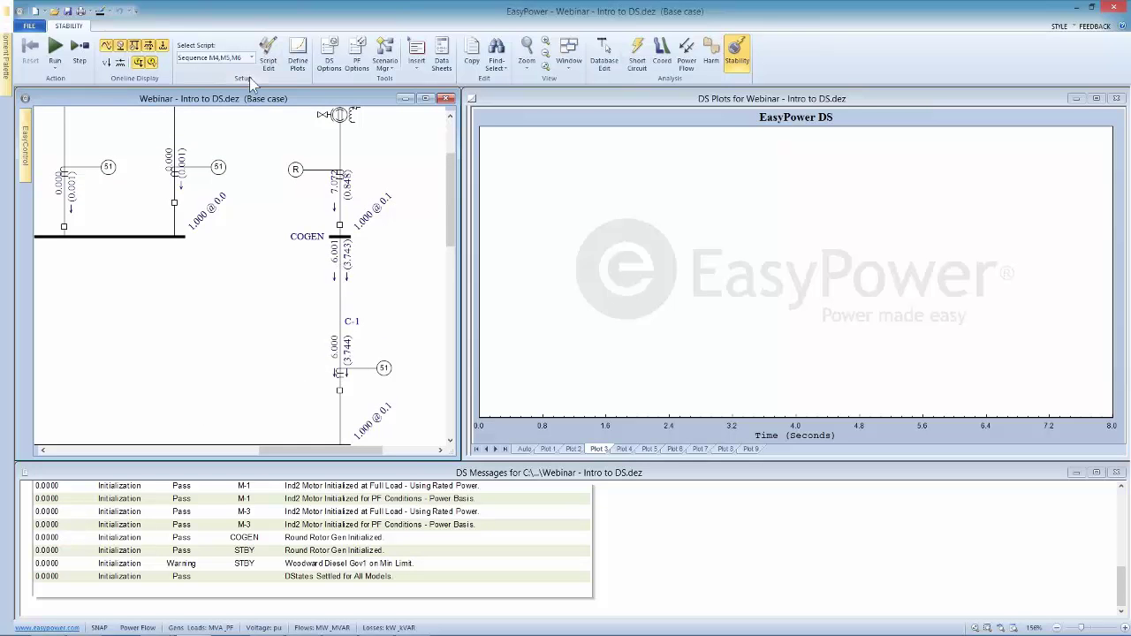
Run the Sequence M4,M5,M6 script and read the COGEN curves in Plot 3 with the data cursor
click(65, 50)
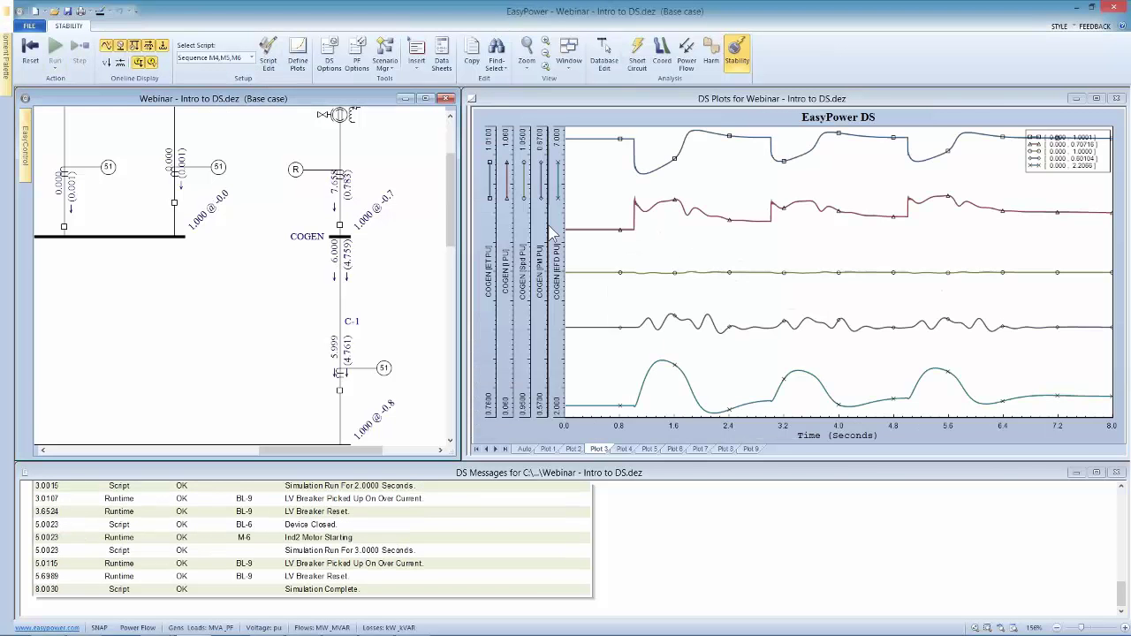
drag(627, 226, 577, 230)
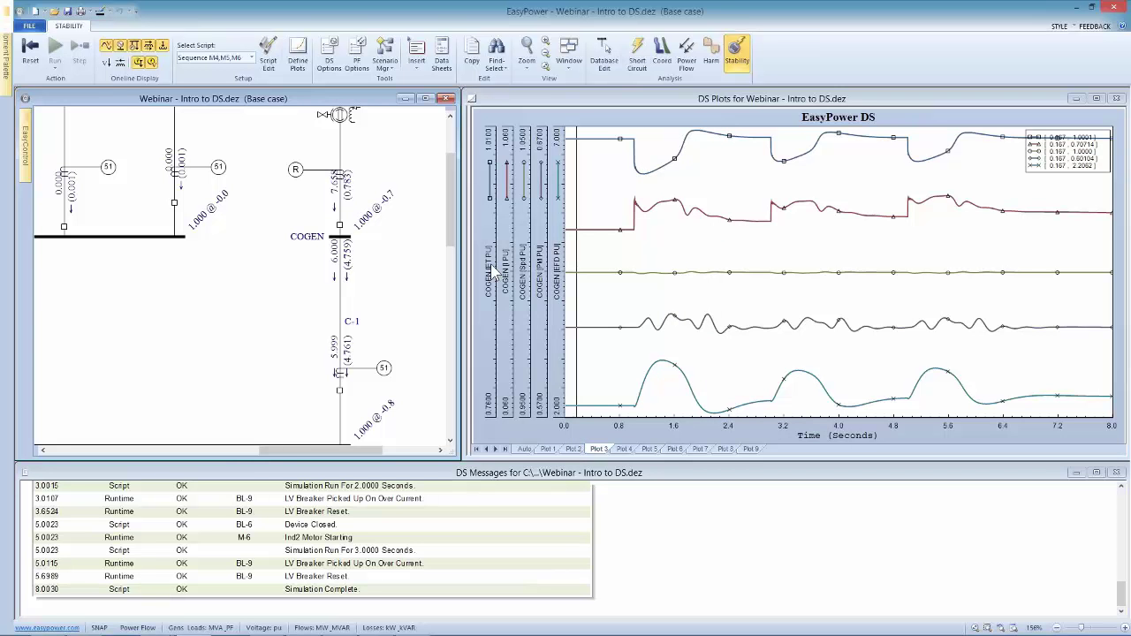
drag(587, 192, 925, 415)
mouse_move(698, 142)
drag(939, 384, 574, 447)
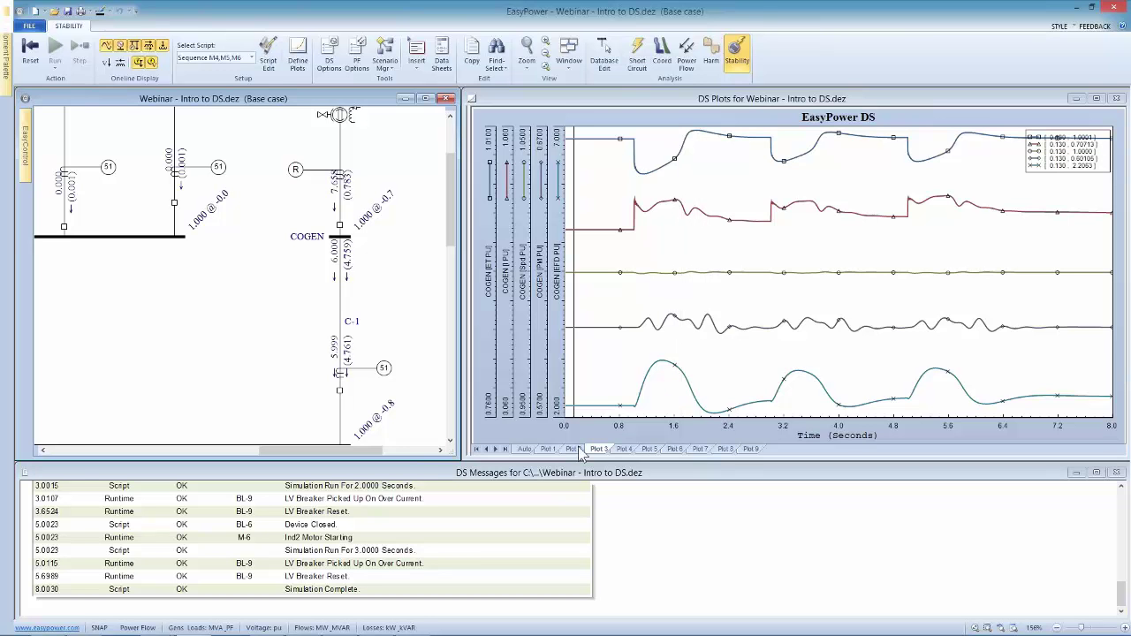
Review the motor currents in Plot 2 and read the bus voltages in Plot 1 with the data cursor
click(576, 450)
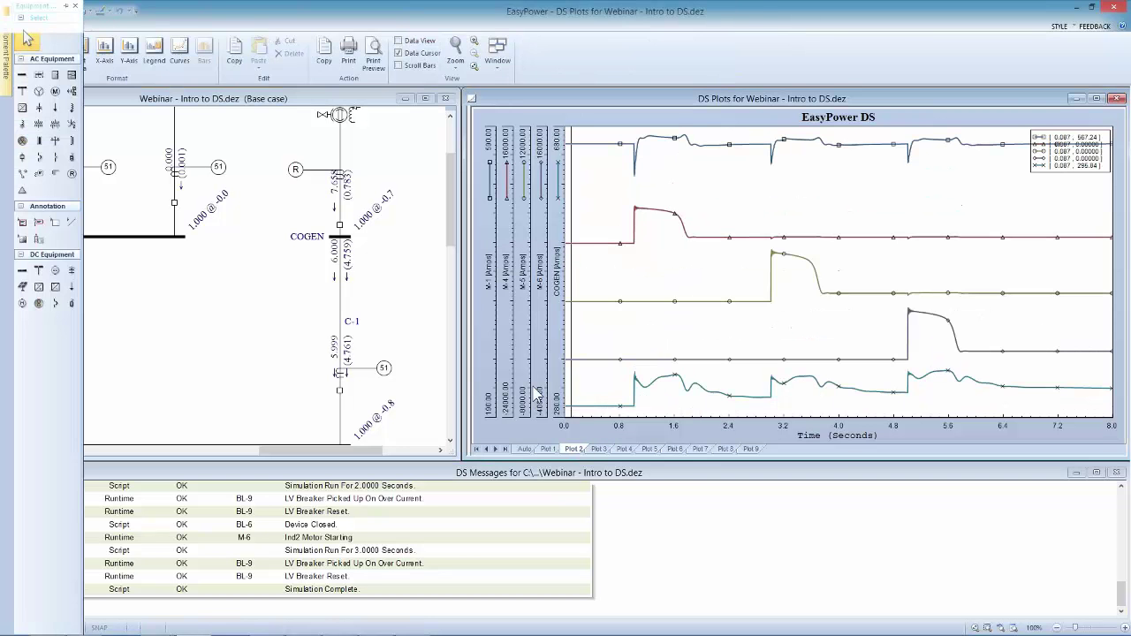
click(548, 449)
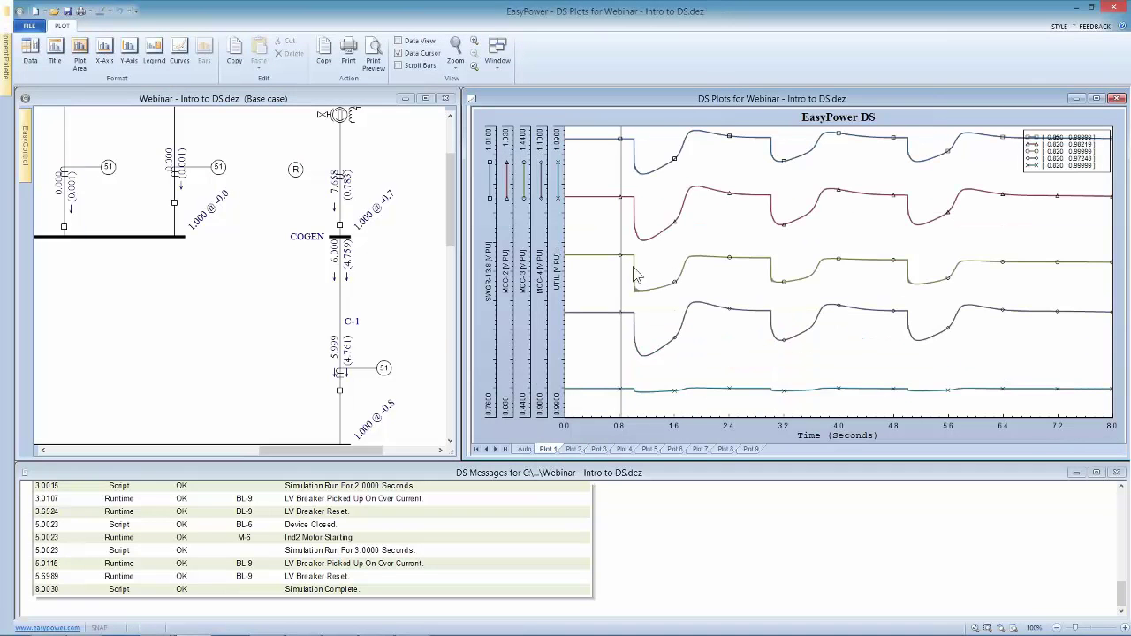
drag(638, 164, 348, 288)
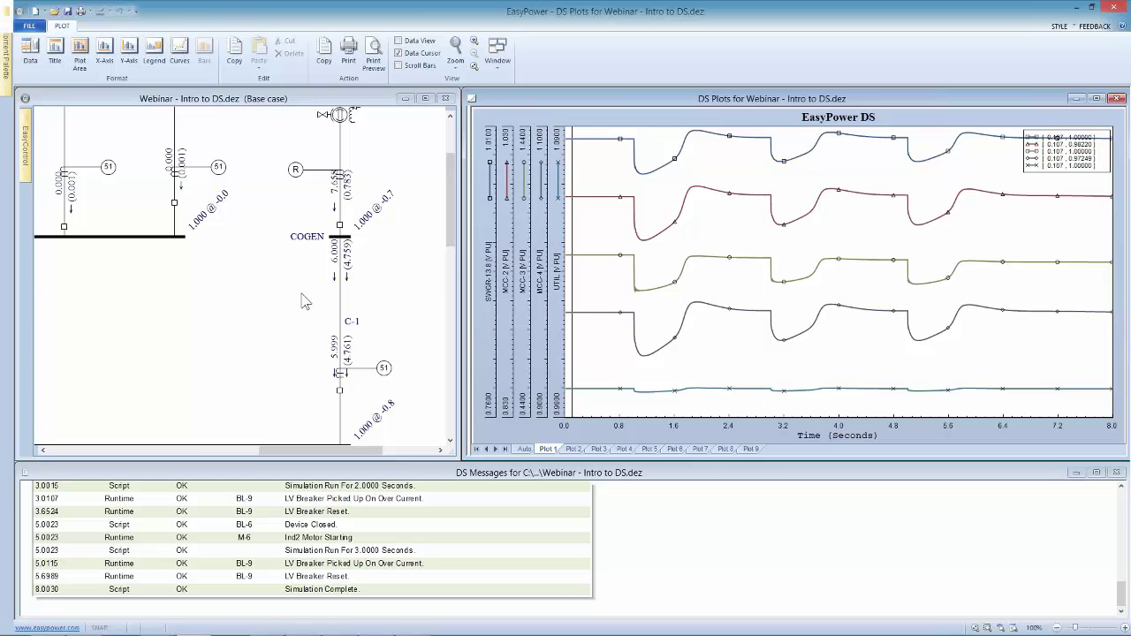
drag(566, 381, 360, 251)
Examine the one-line diagram from SWGR-13.8 down to the motors on MCC-3, and read Plot 1's voltages before the first motor start
click(167, 330)
mouse_move(27, 37)
scroll(200, 309, down, 5)
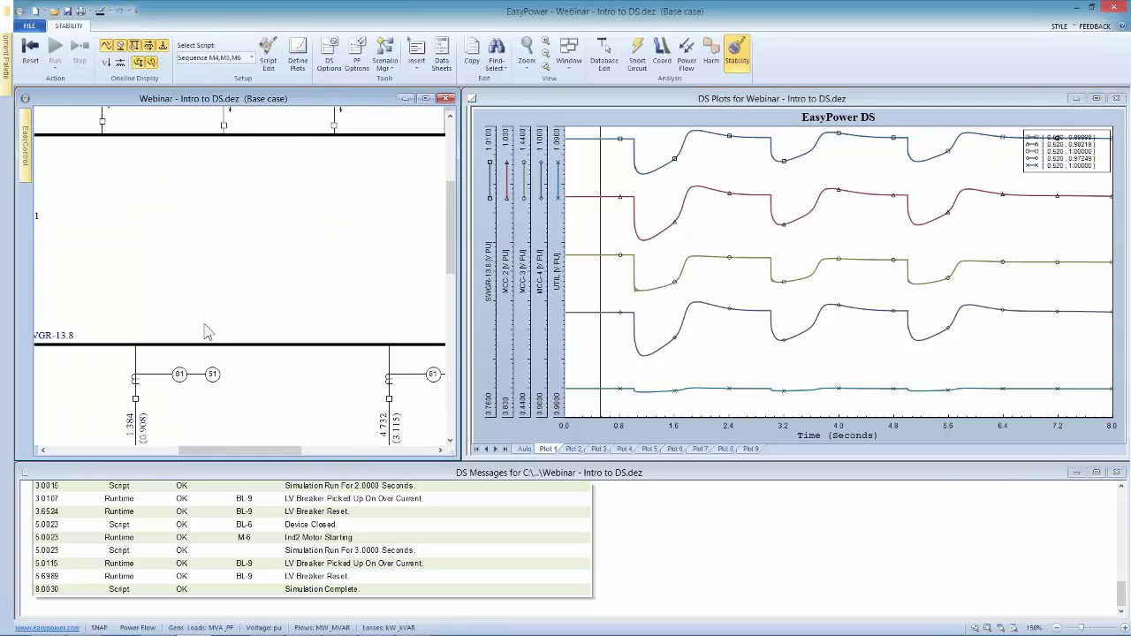
drag(195, 350, 288, 189)
drag(271, 338, 278, 263)
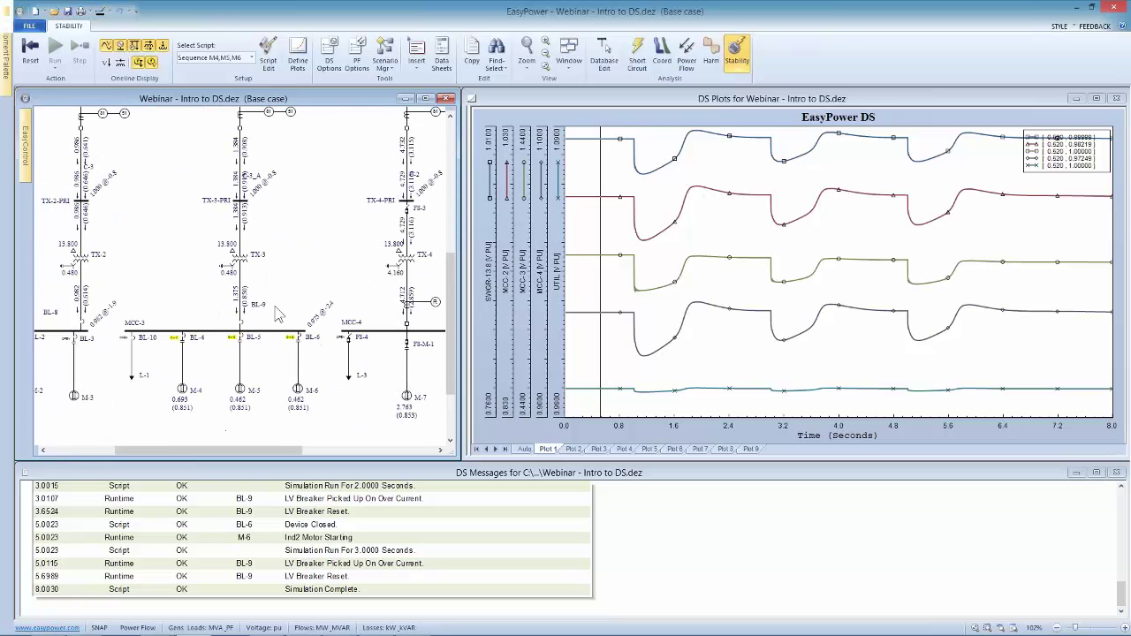
drag(273, 321, 268, 315)
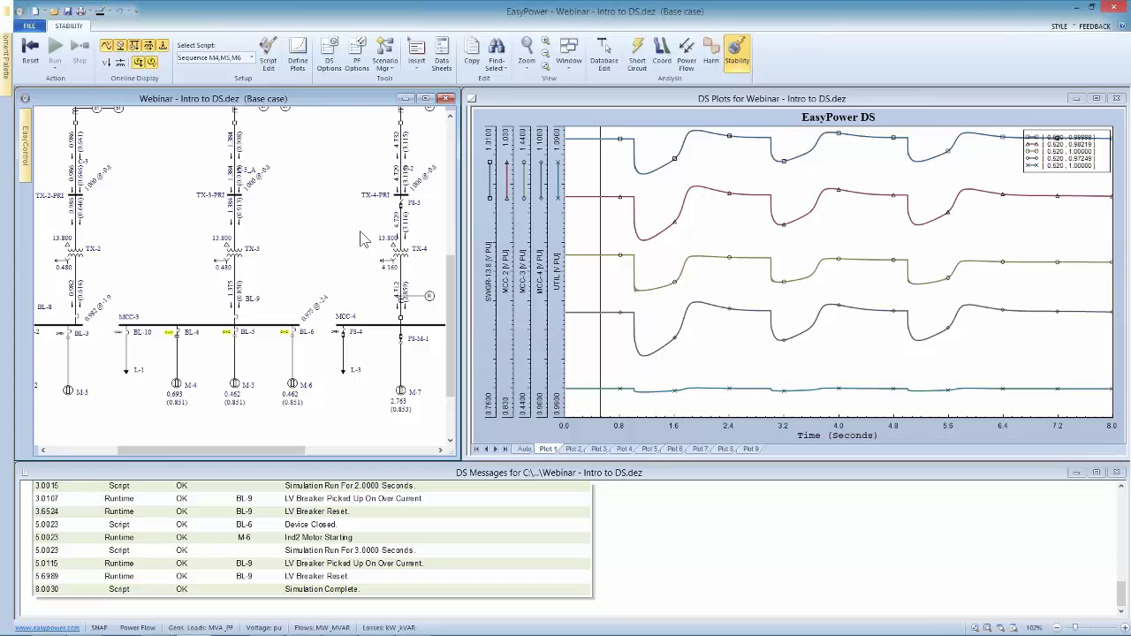
click(595, 220)
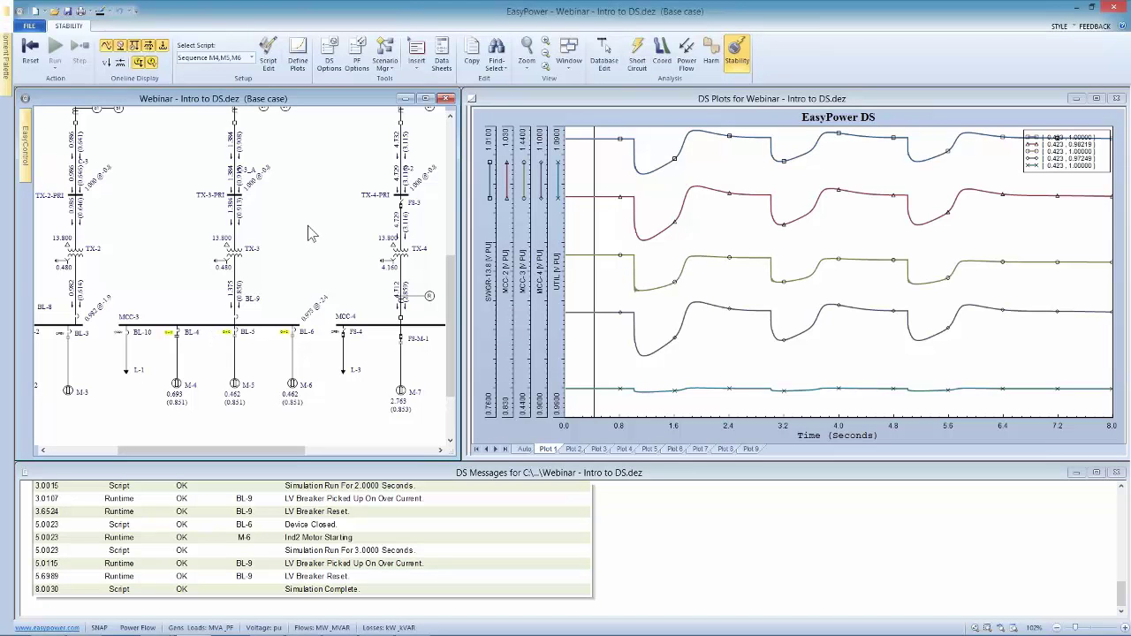
drag(595, 265, 624, 265)
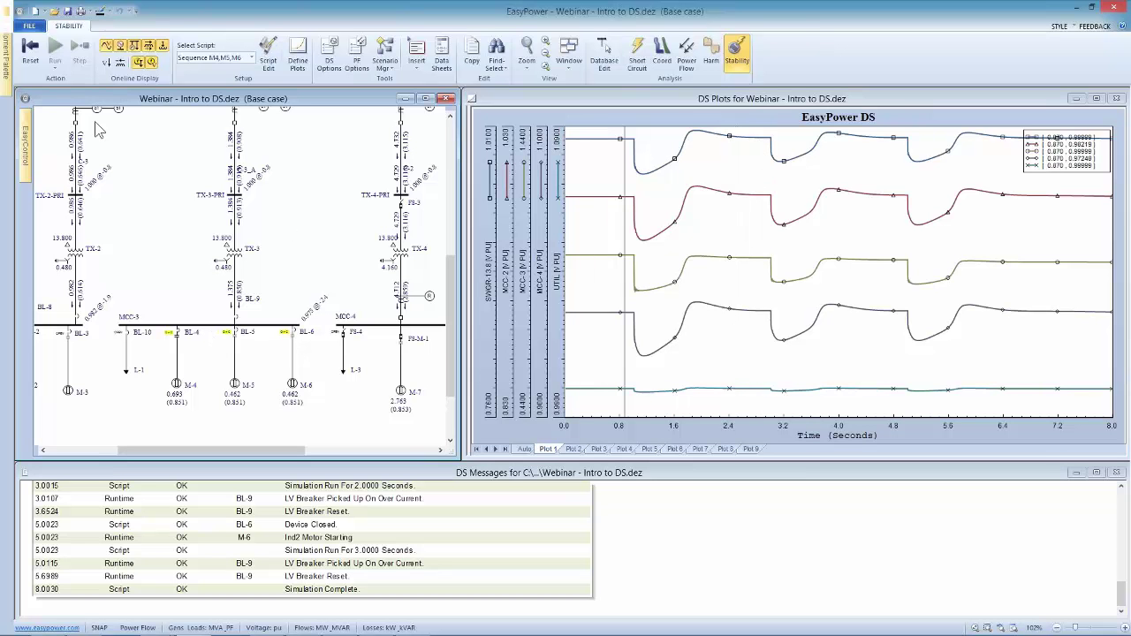
Reset the simulation to its initial conditions and select the Drop Util - Seq M4,M5,M6 script
click(30, 49)
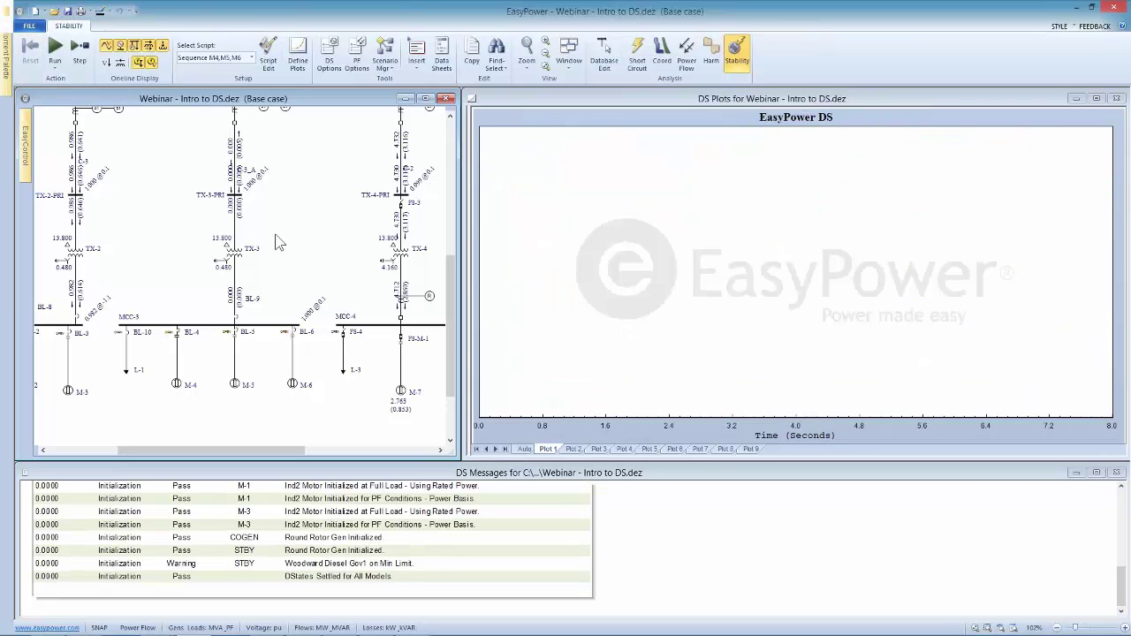
scroll(282, 171, up, 3)
click(251, 57)
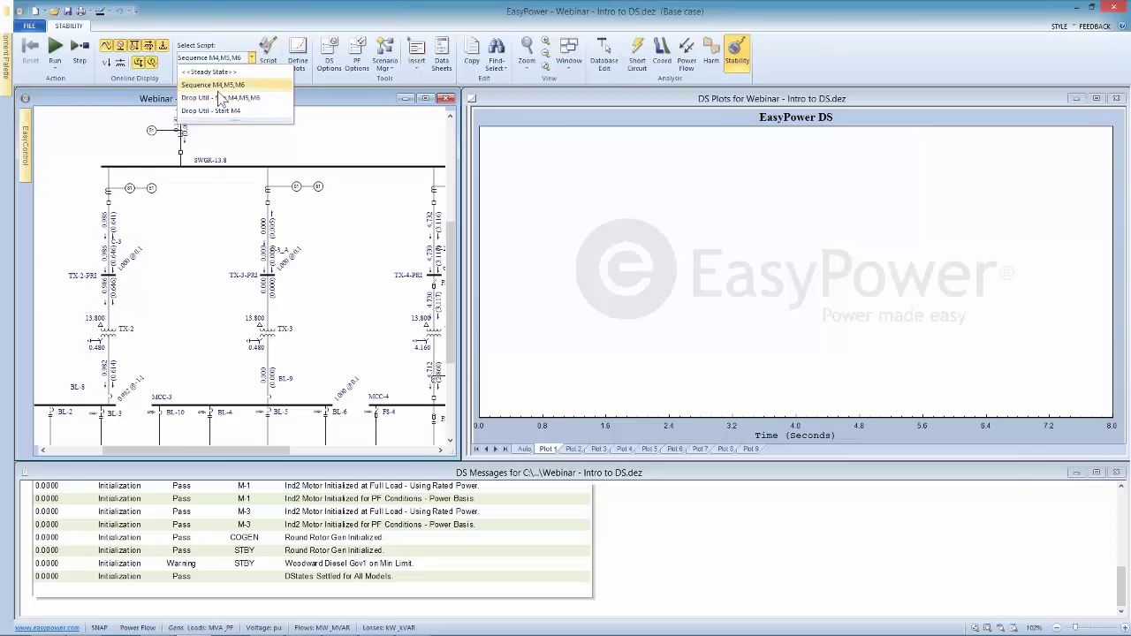
click(226, 97)
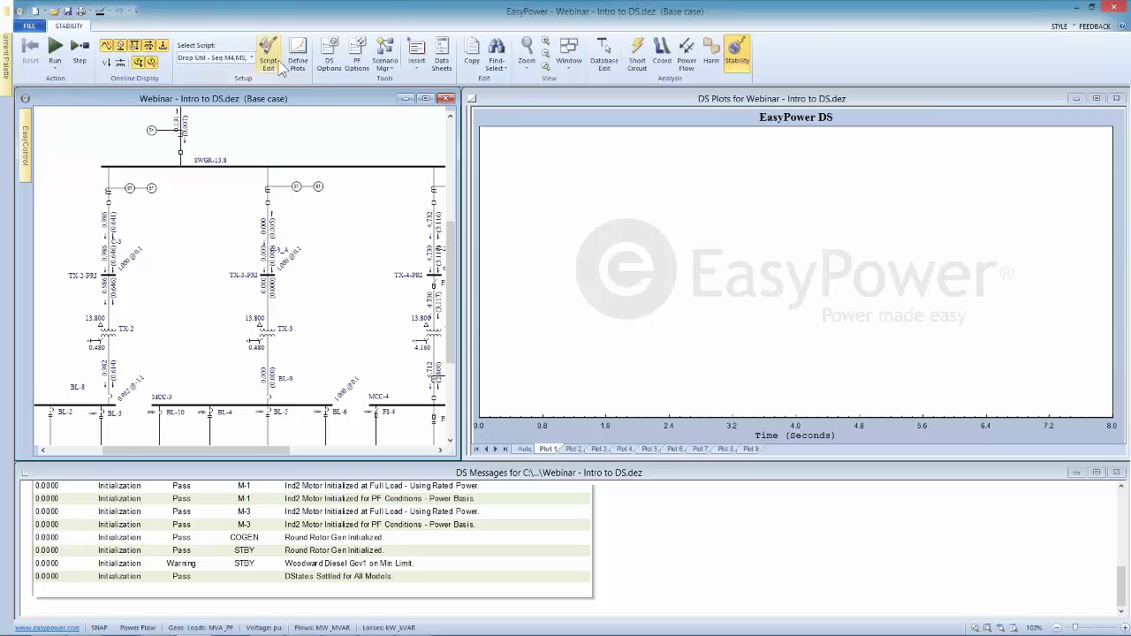
Review the commands, equipment IDs and times in the Drop Util - Seq M4,M5,M6 script
click(268, 55)
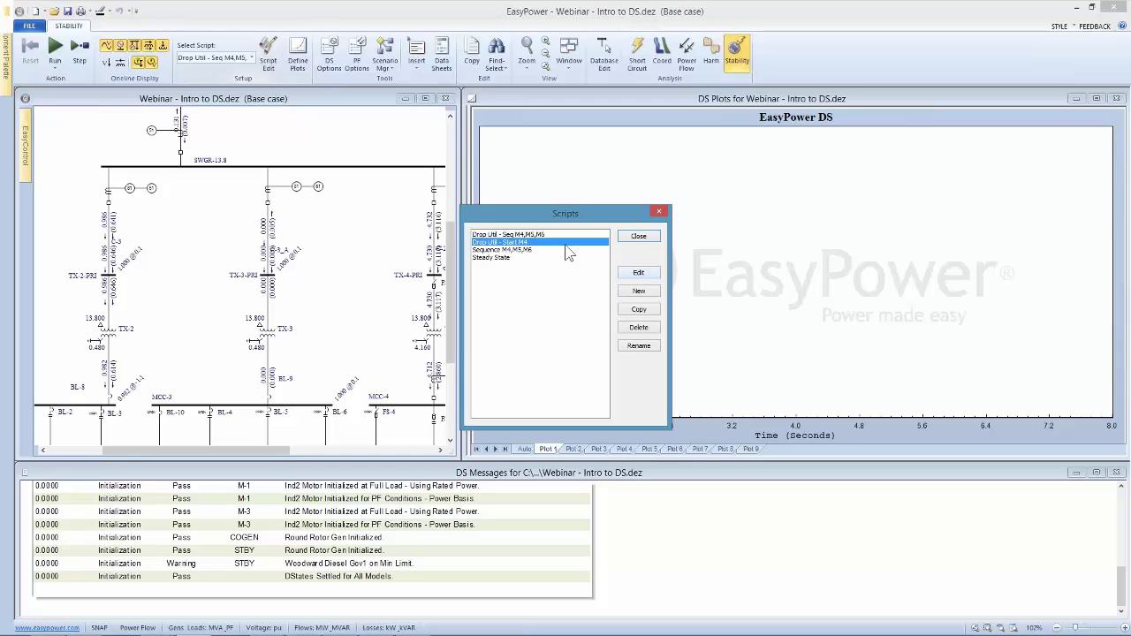
click(638, 273)
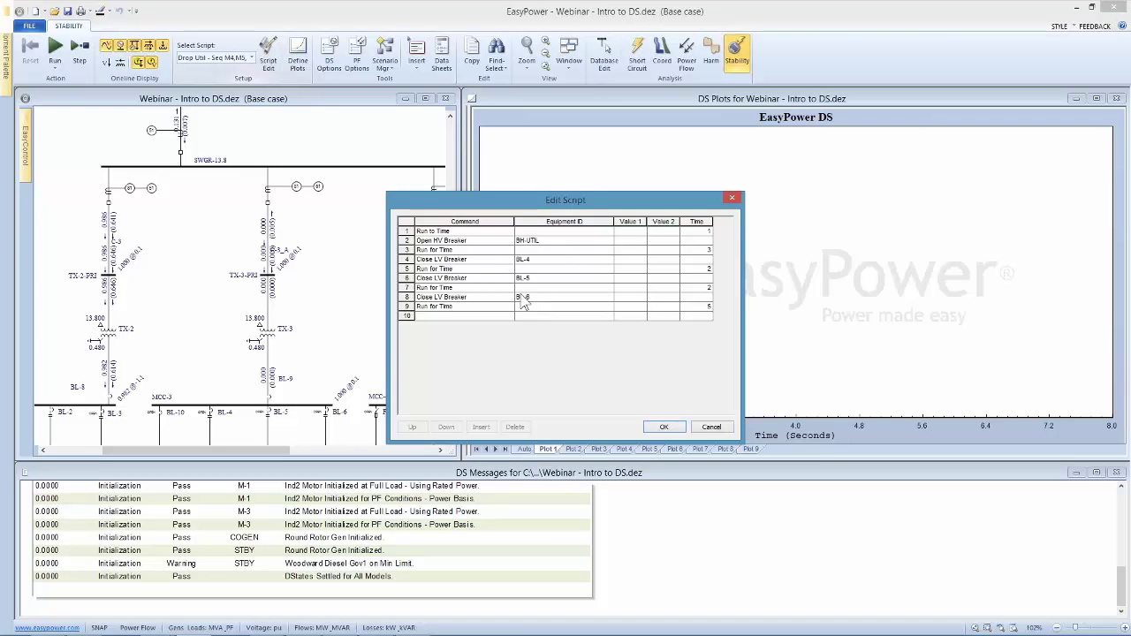
click(663, 427)
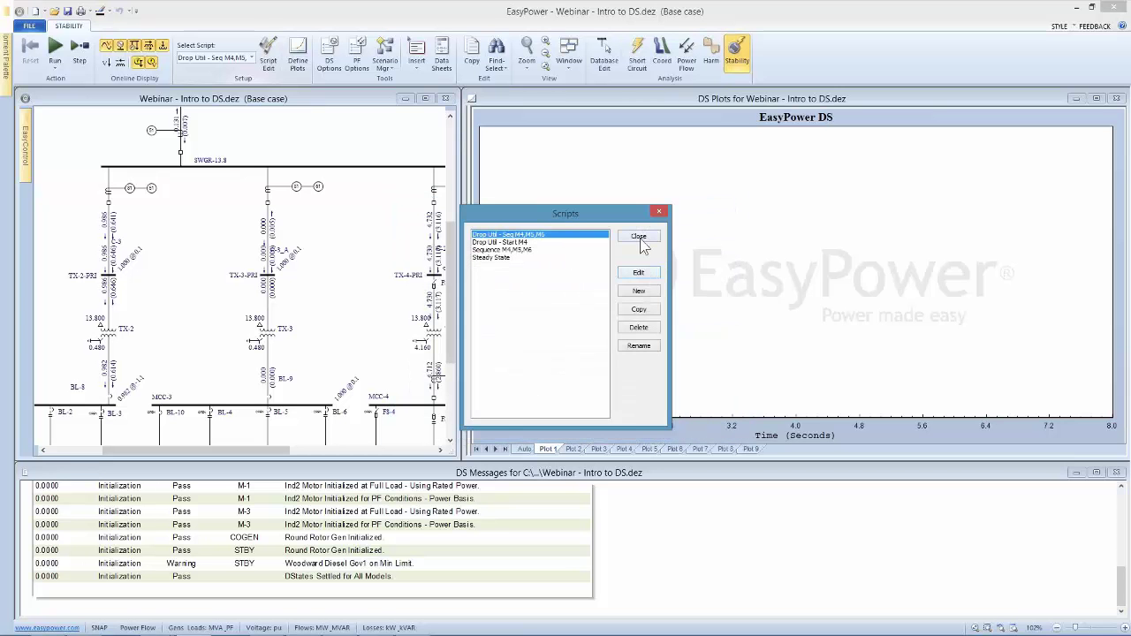
click(641, 237)
Select the Drop Util - Seq M4,M5,M6 script again and run the simulation
click(247, 58)
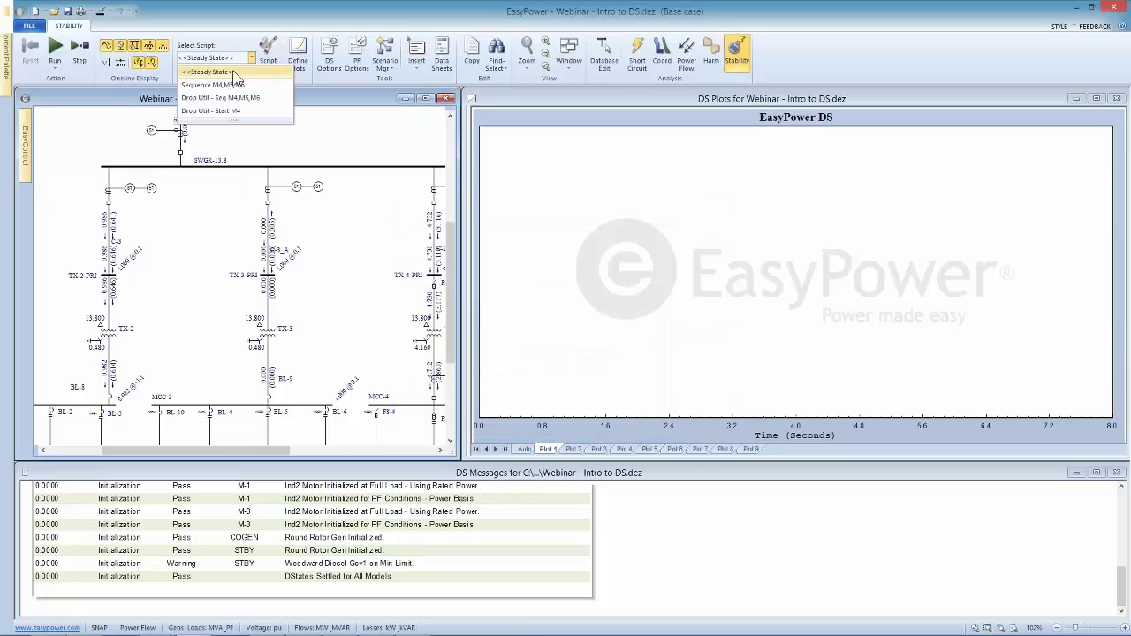
click(220, 99)
click(55, 48)
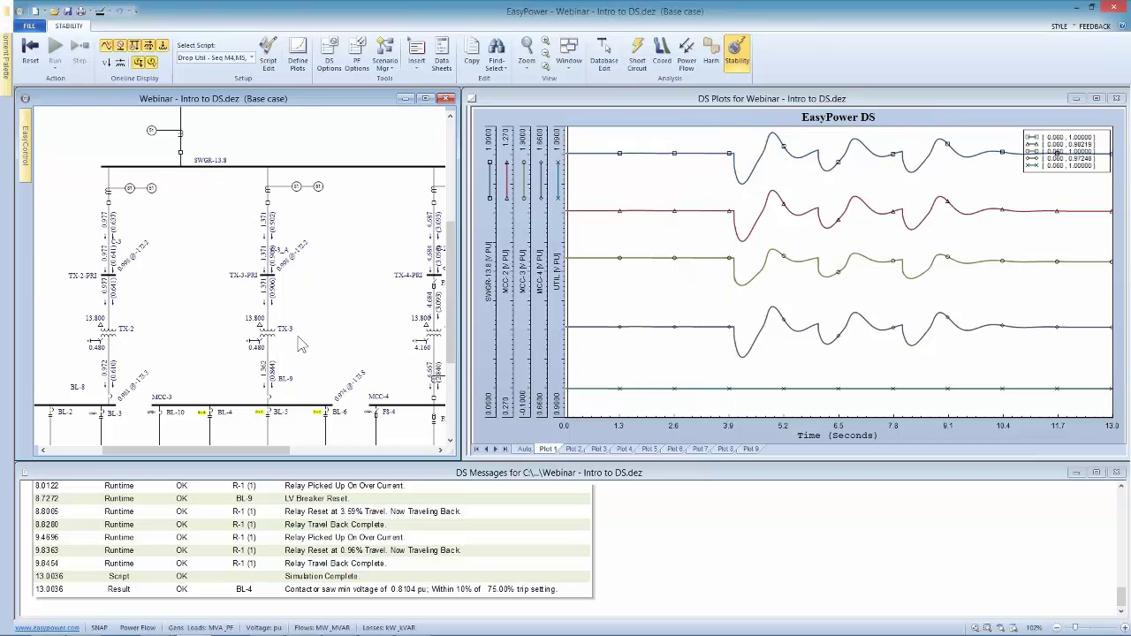
Move Plot 1's legend into the plot area and read the bus voltage peak after the first motor start with the data cursor
scroll(373, 328, right, 3)
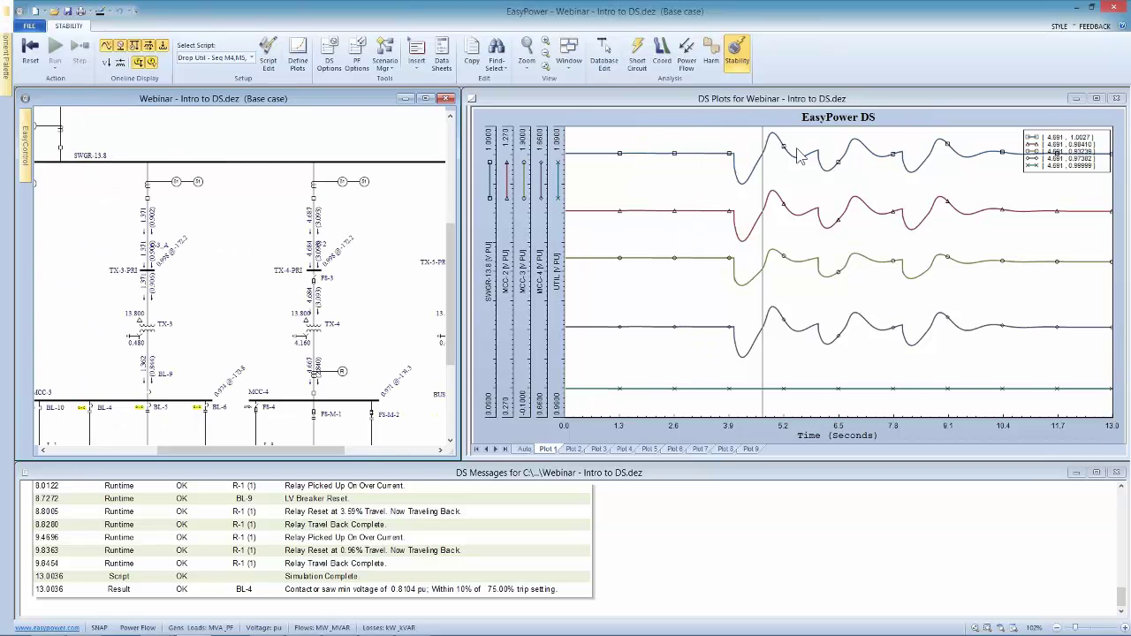
drag(1028, 167, 707, 237)
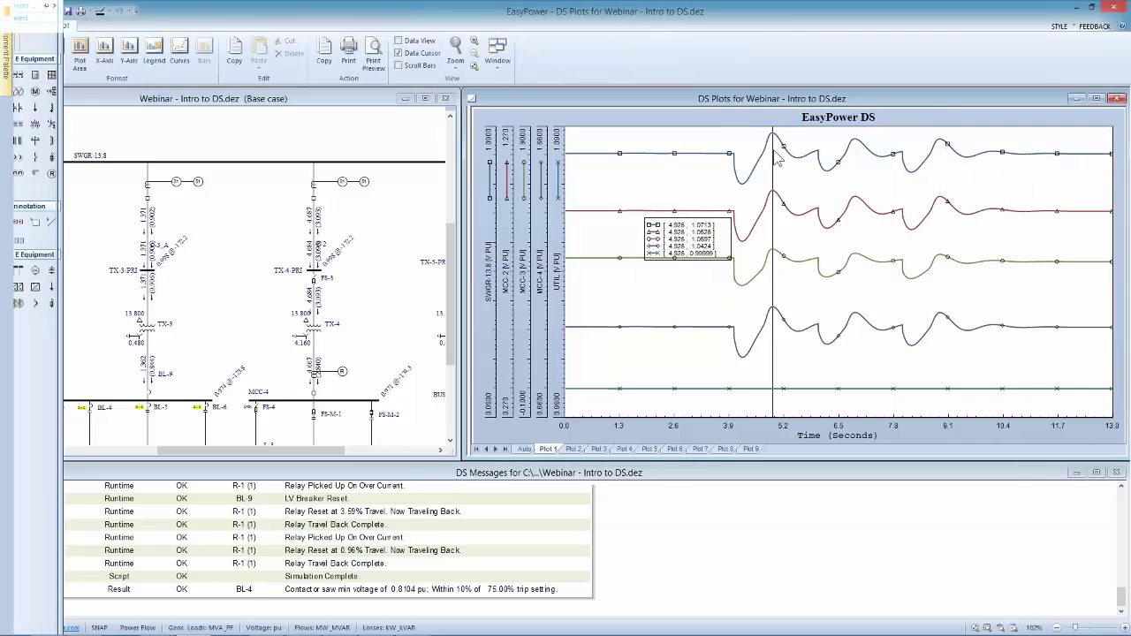
mouse_move(775, 144)
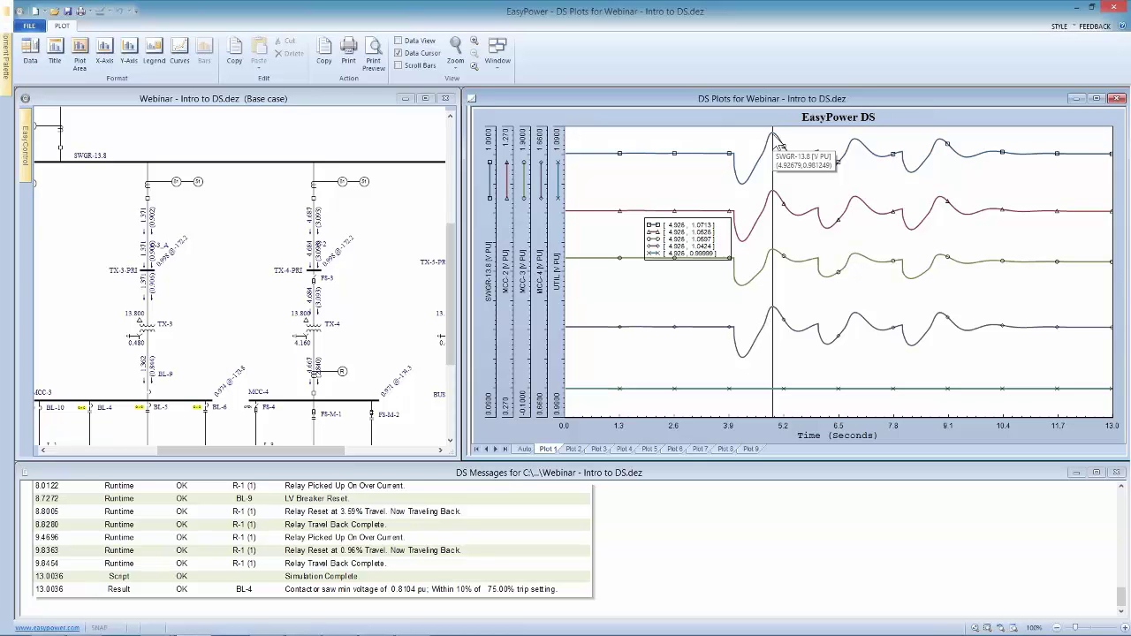
drag(777, 144, 590, 232)
drag(888, 164, 483, 224)
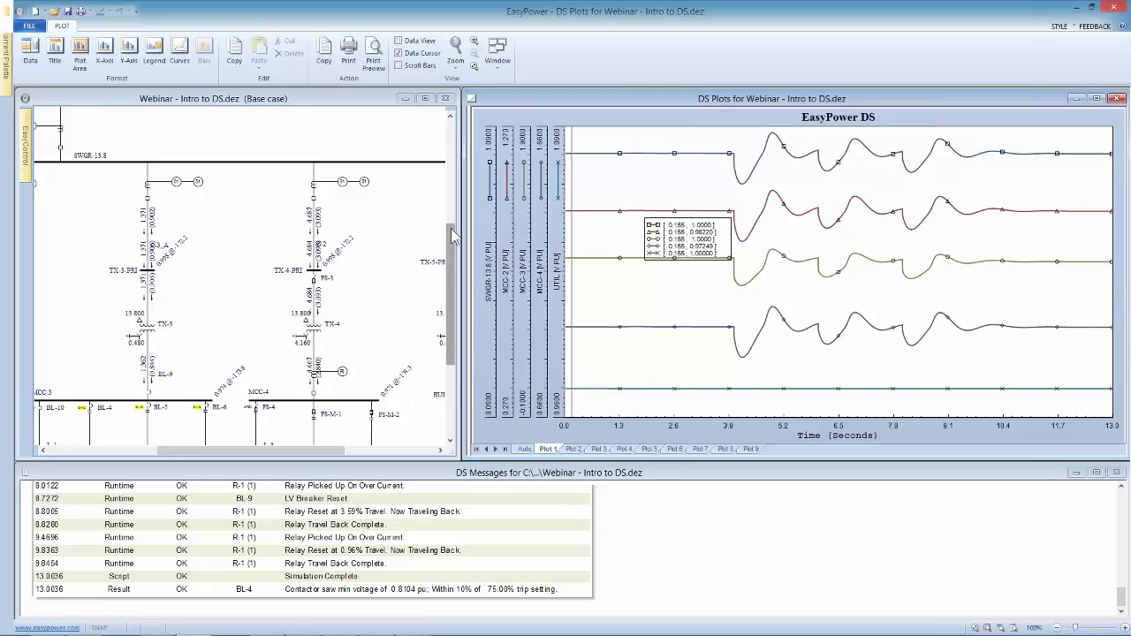
Reset the stability simulation to its initial conditions
click(279, 196)
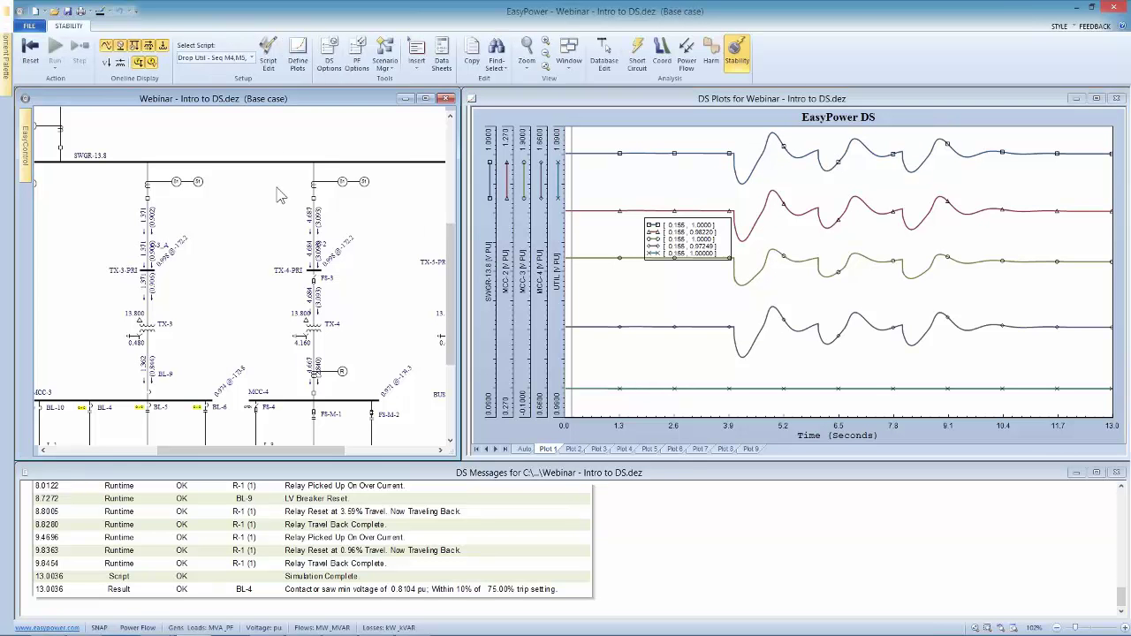
click(30, 51)
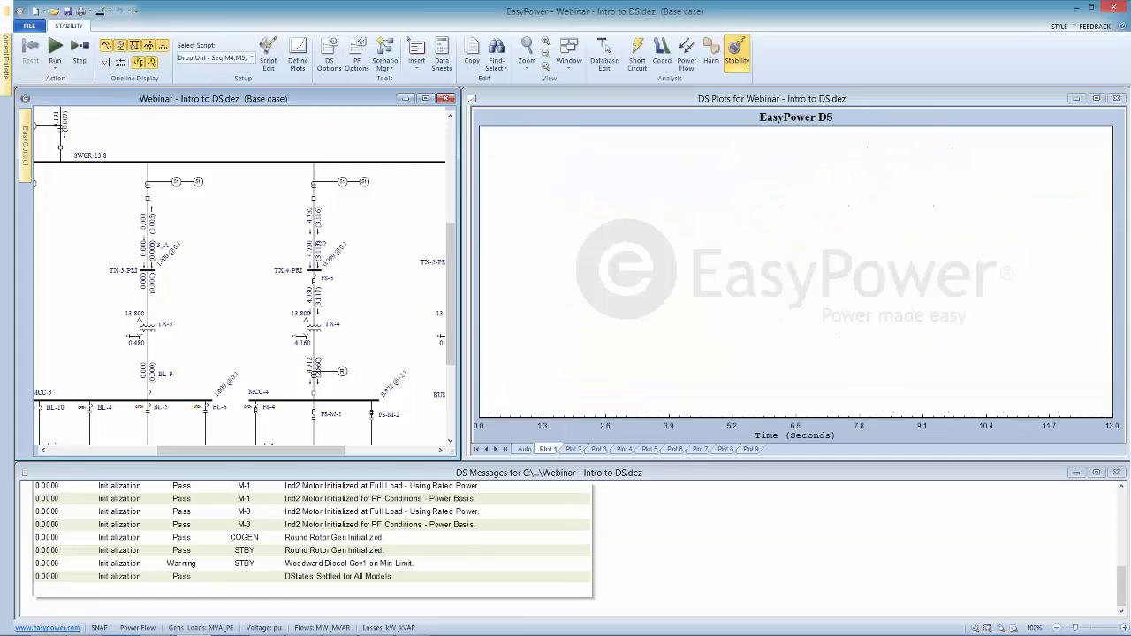
Examine transfer switch ATS-2 on the one-line diagram, with its BUS-1 and standby generator feeds and panel PNL-1
drag(386, 290, 275, 335)
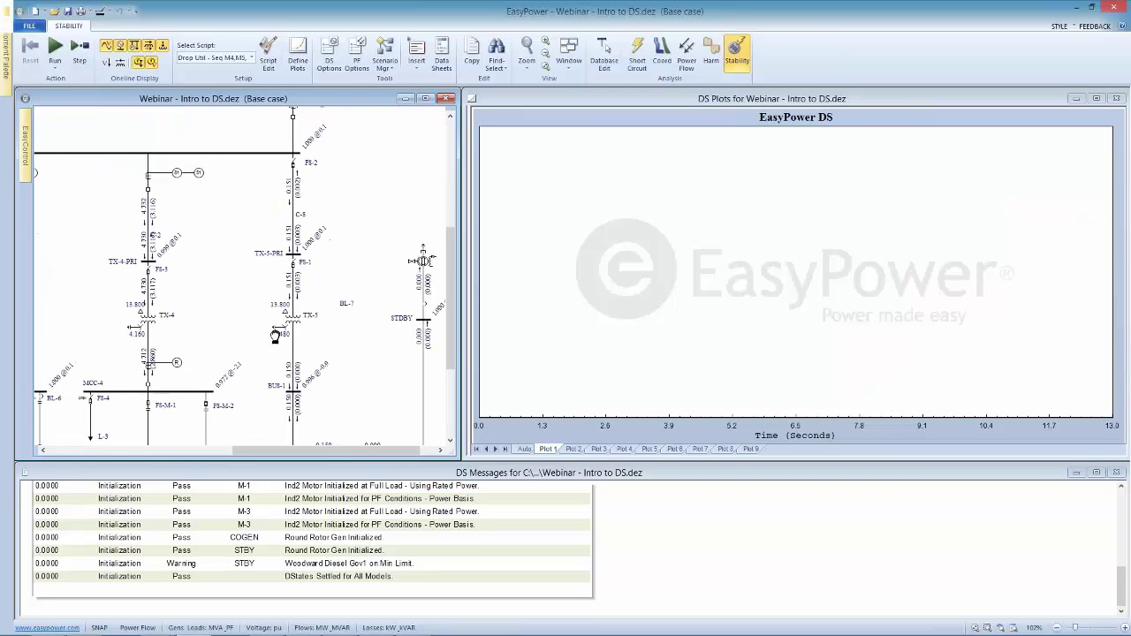
drag(338, 283, 320, 204)
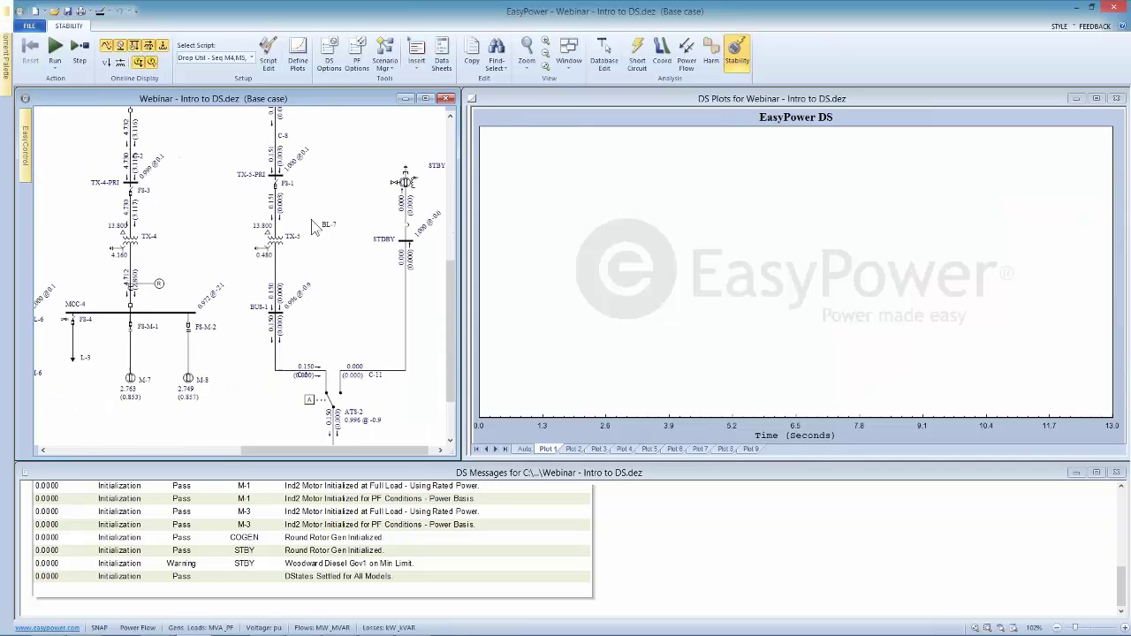
drag(351, 403, 328, 243)
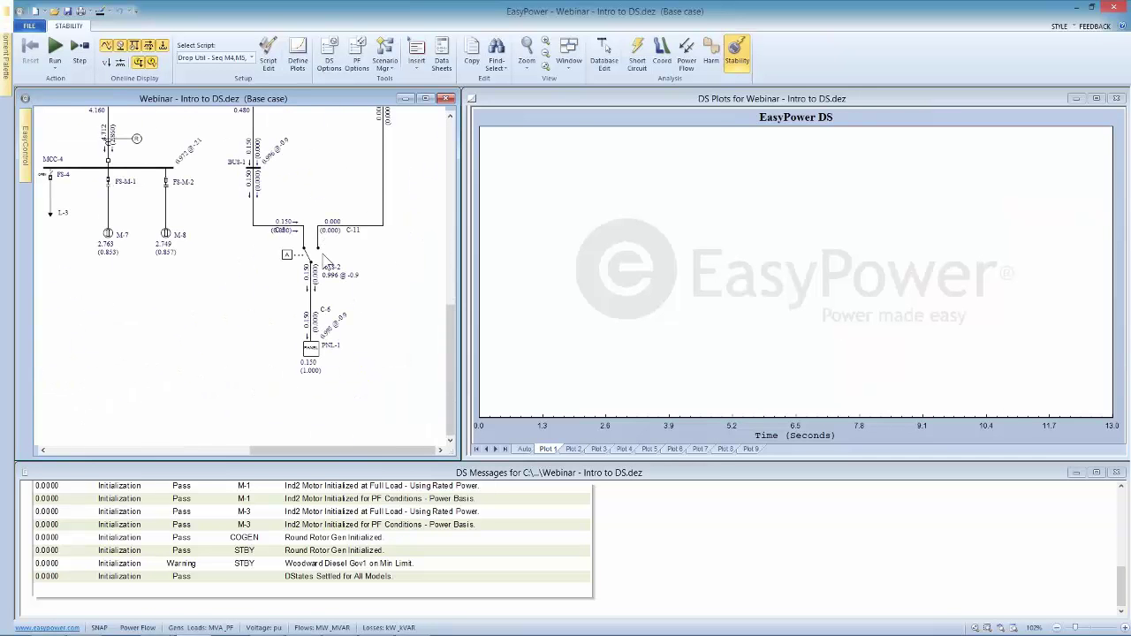
scroll(292, 184, left, 5)
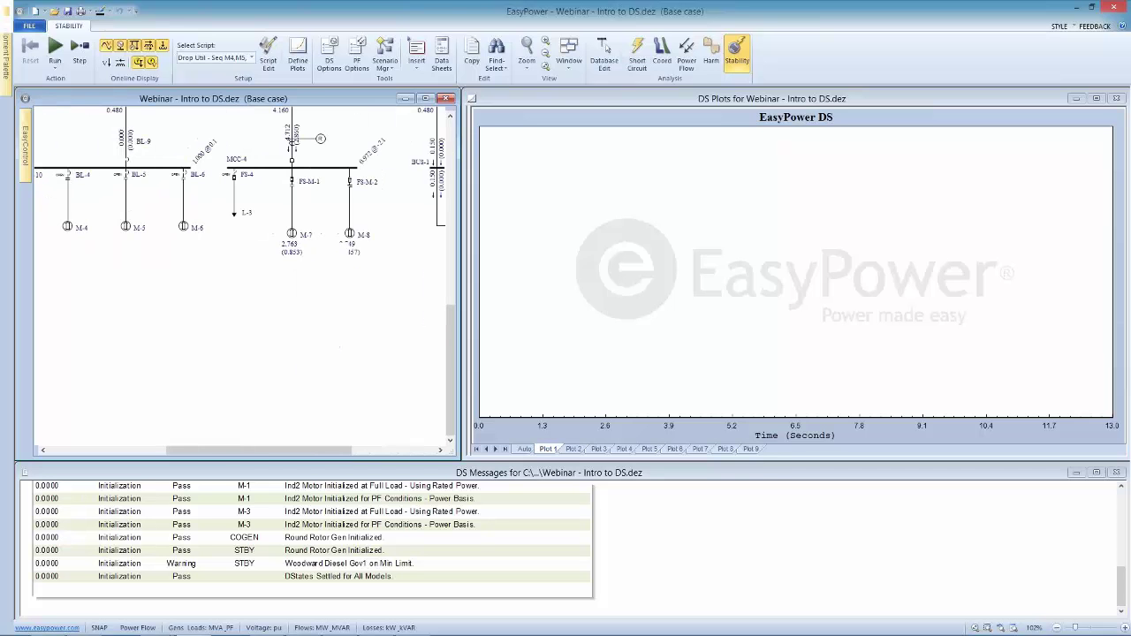
scroll(365, 247, right, 5)
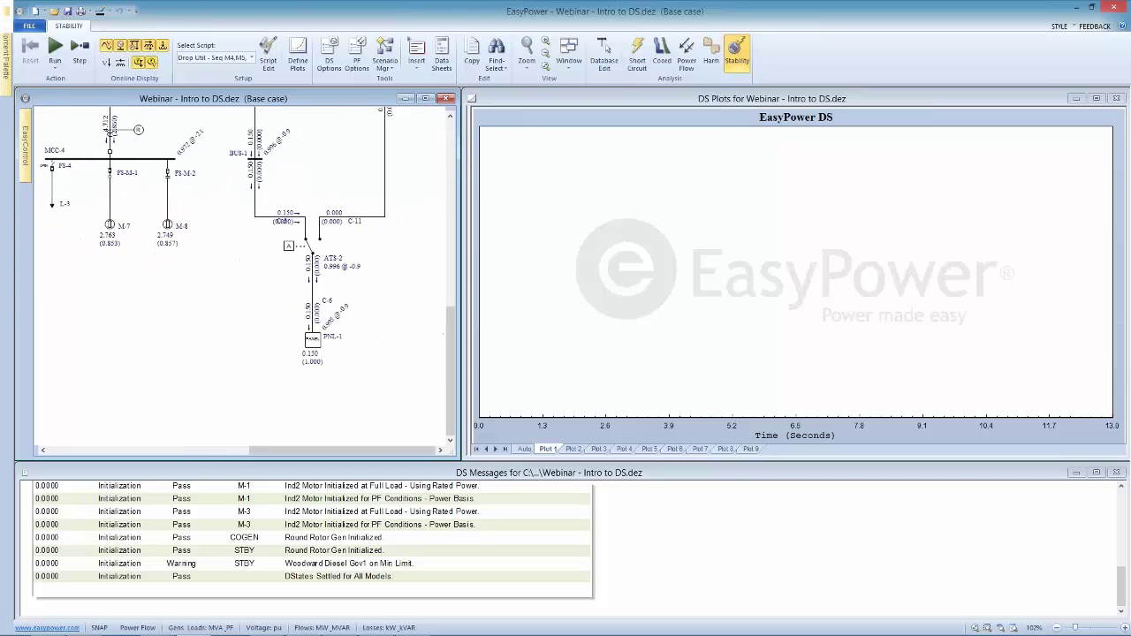
scroll(296, 160, up, 3)
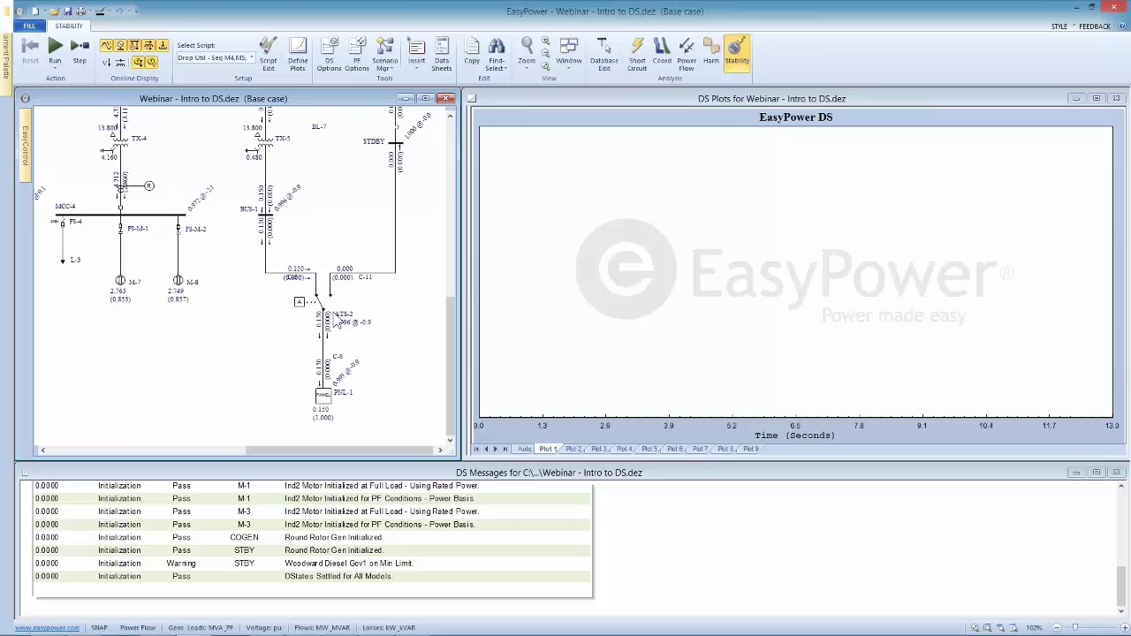
scroll(364, 145, up, 4)
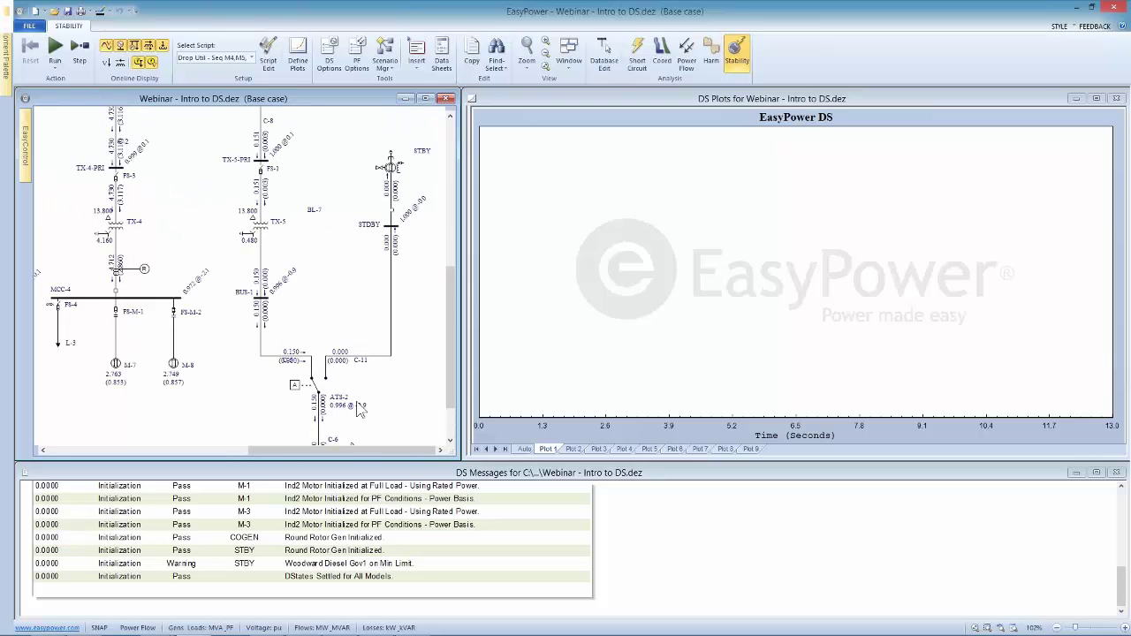
scroll(361, 408, down, 5)
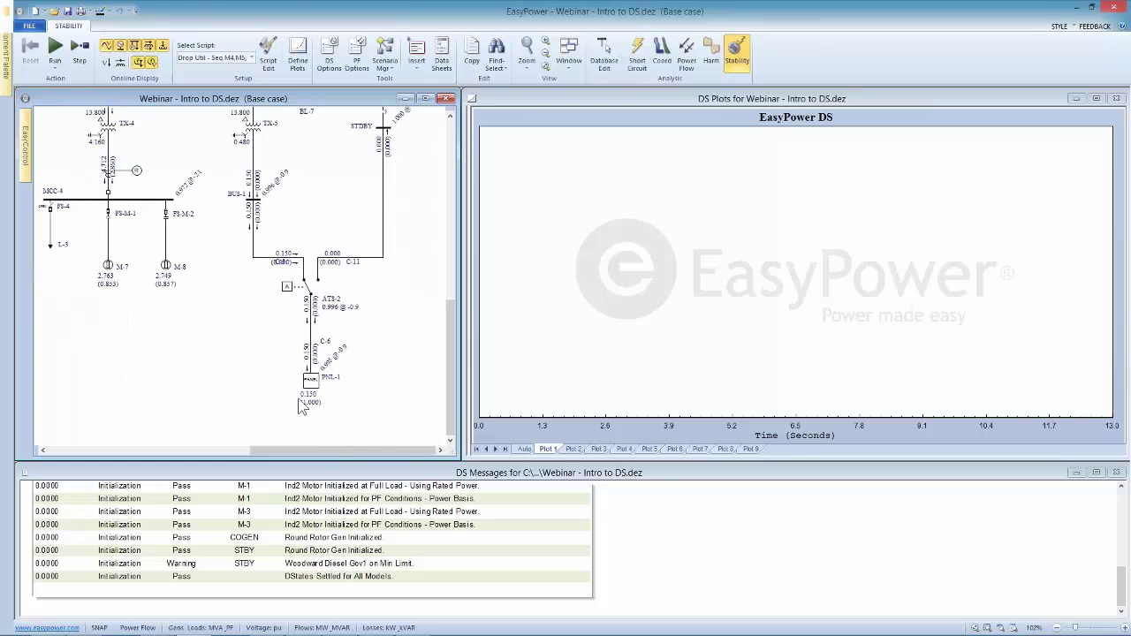
Apply a fault at bus TX-5-PRI on the one-line diagram and simulate it for 10 seconds
drag(332, 228, 337, 315)
drag(295, 161, 418, 161)
drag(162, 219, 225, 237)
drag(114, 240, 156, 244)
drag(289, 273, 101, 276)
drag(334, 162, 327, 204)
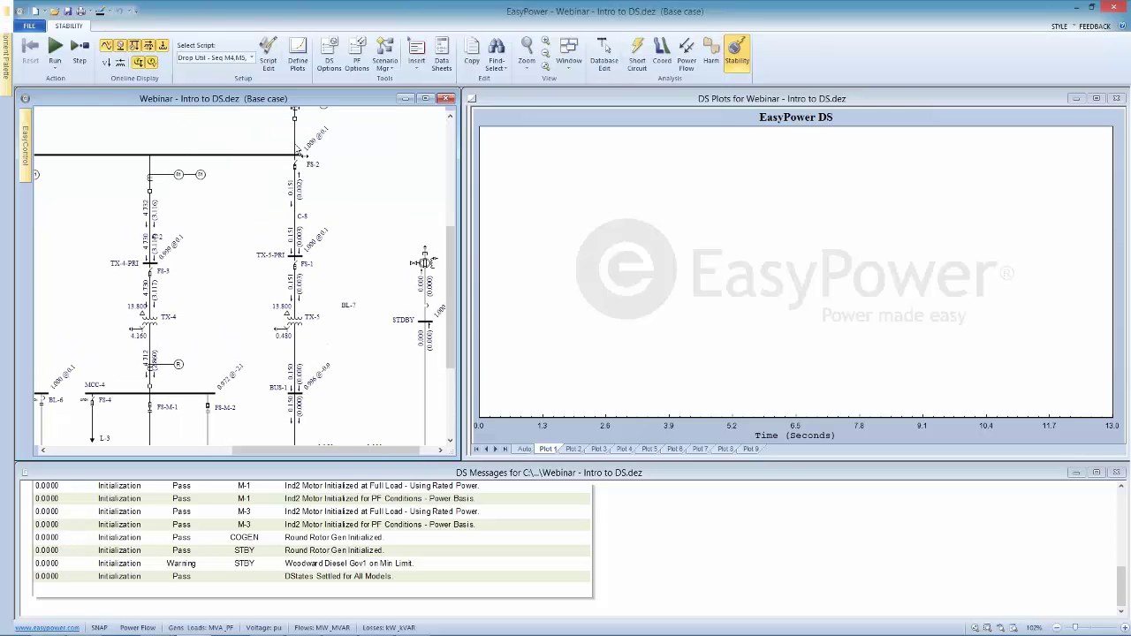
double_click(298, 258)
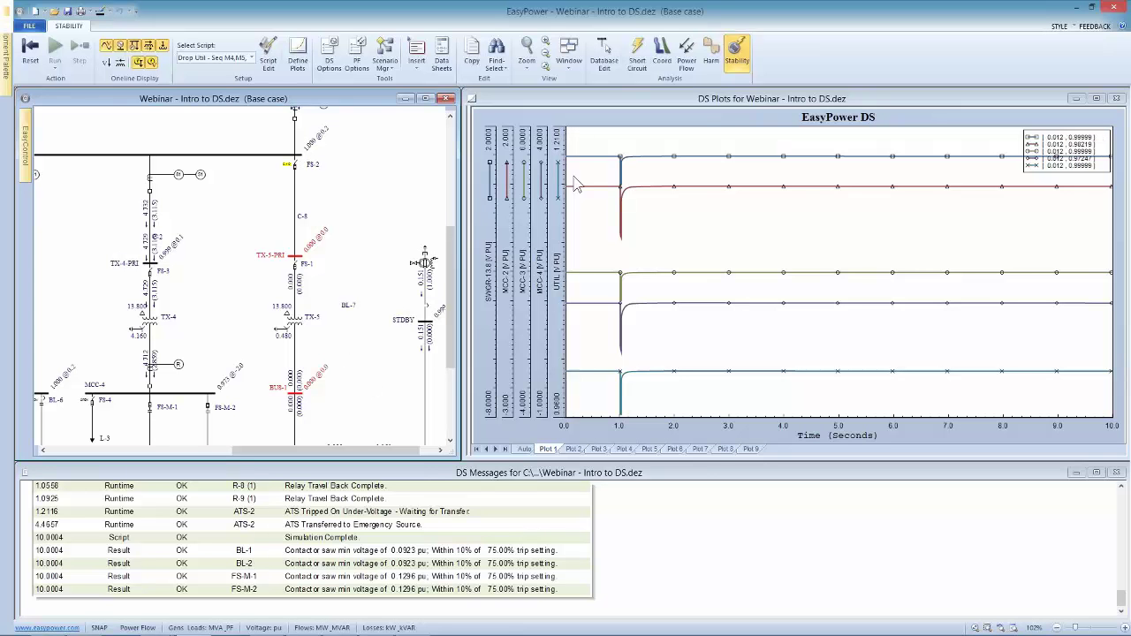
Review the Auto plot, Plot 1 and Plot 2 for the TX-5-PRI fault, and check ATS-2's position on the one-line diagram
click(524, 449)
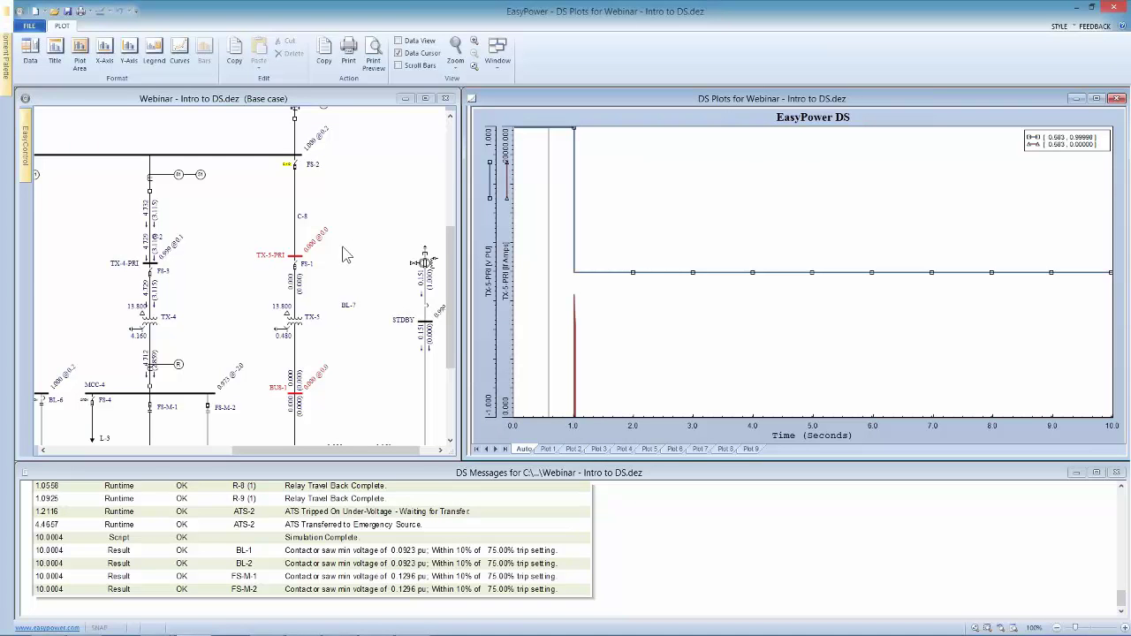
click(572, 450)
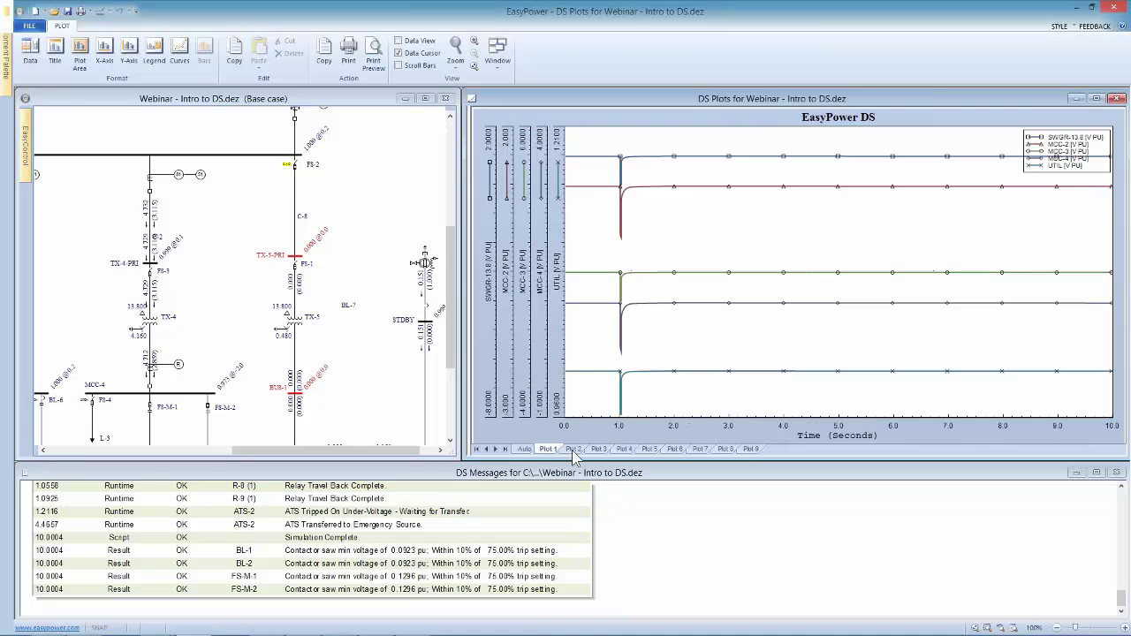
click(572, 450)
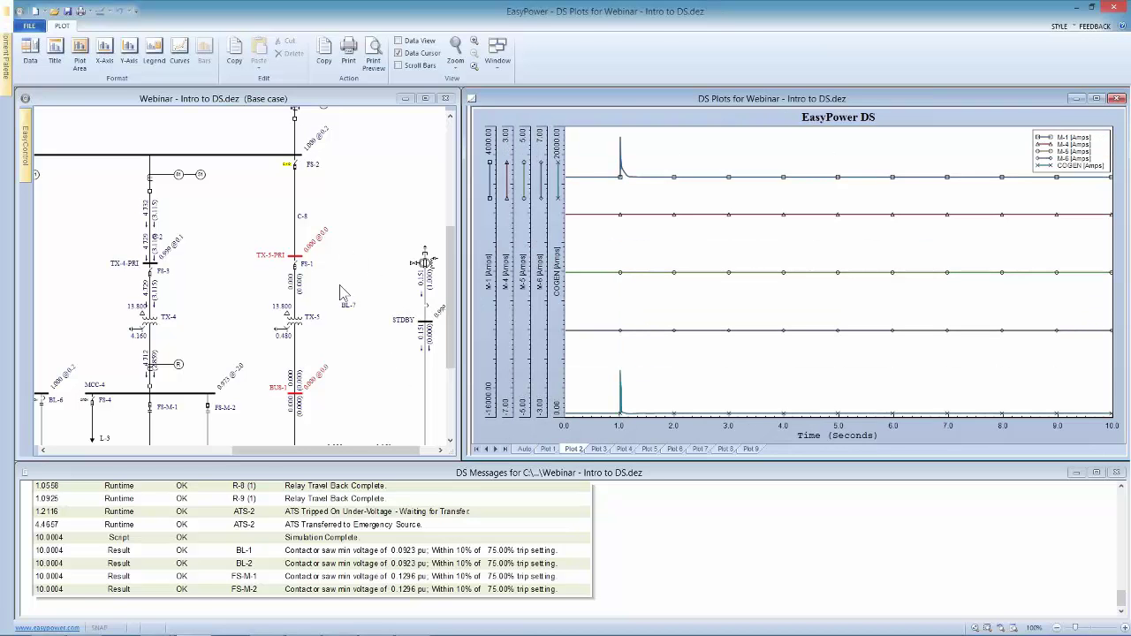
drag(360, 352, 327, 257)
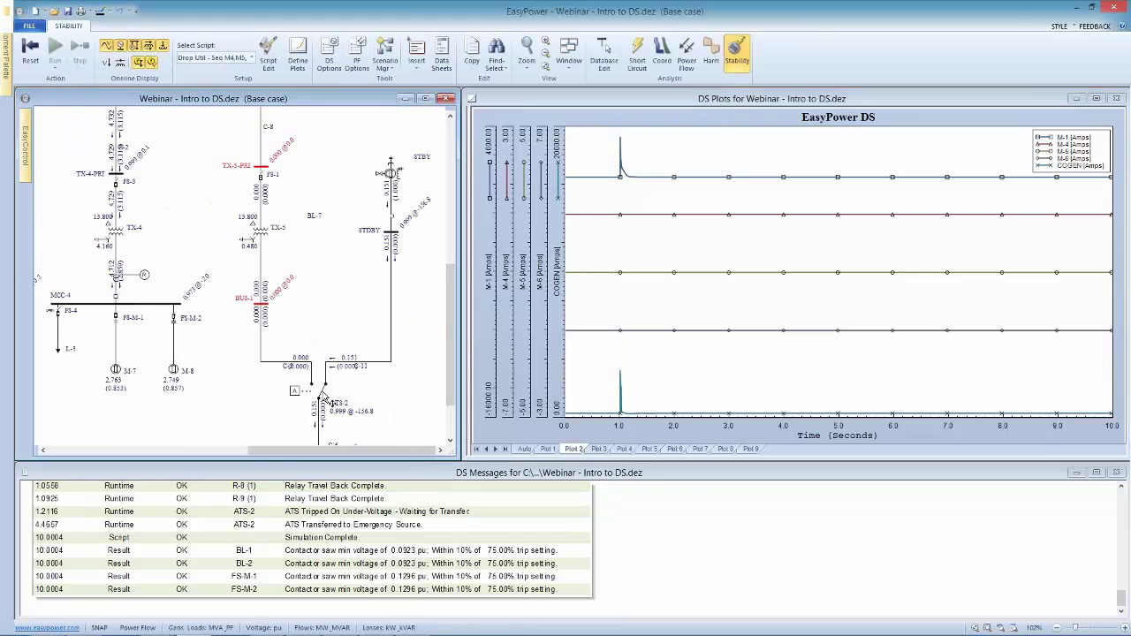
Compare the COGEN generator curves on Plot 3 with the STBY generator curves on Plot 4 for the TX-5-PRI fault
click(598, 449)
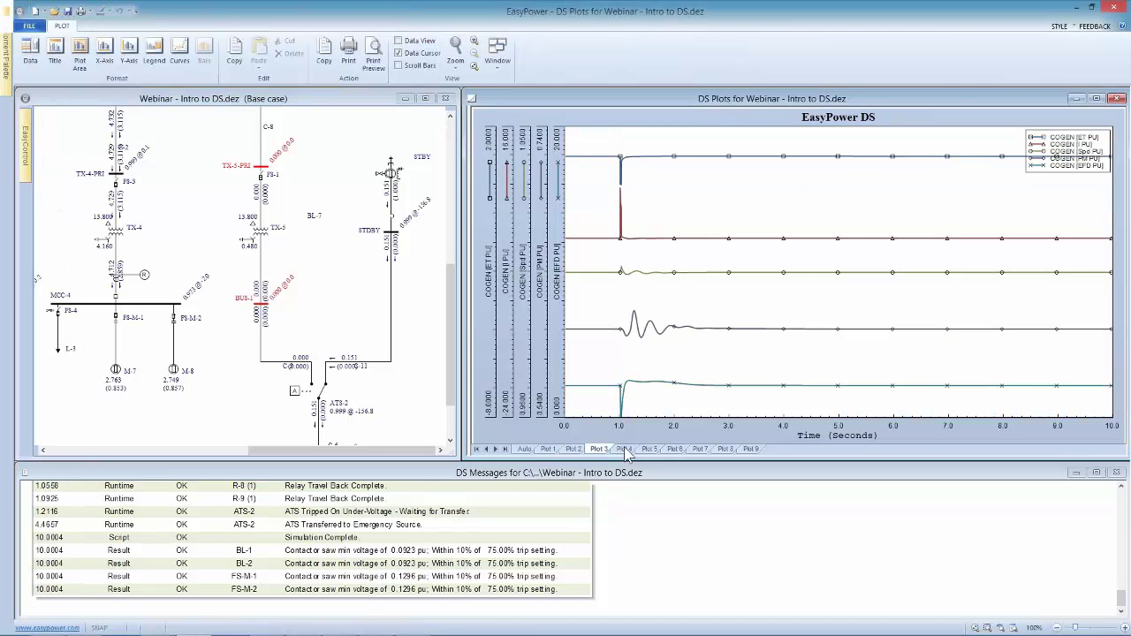
click(625, 449)
drag(571, 279, 557, 223)
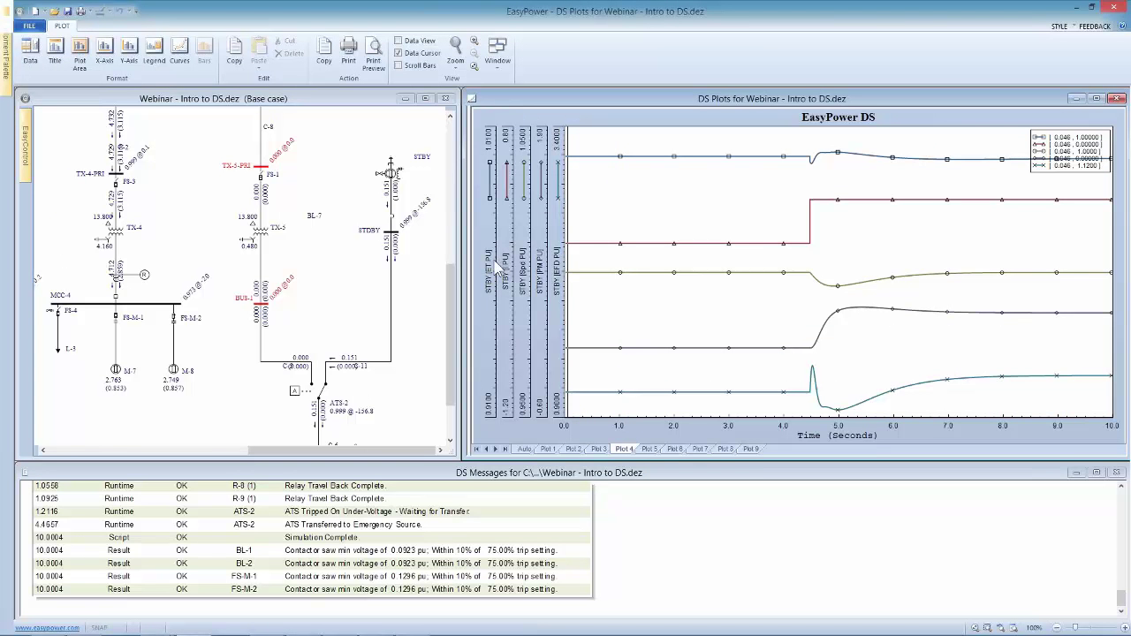
drag(569, 177, 521, 285)
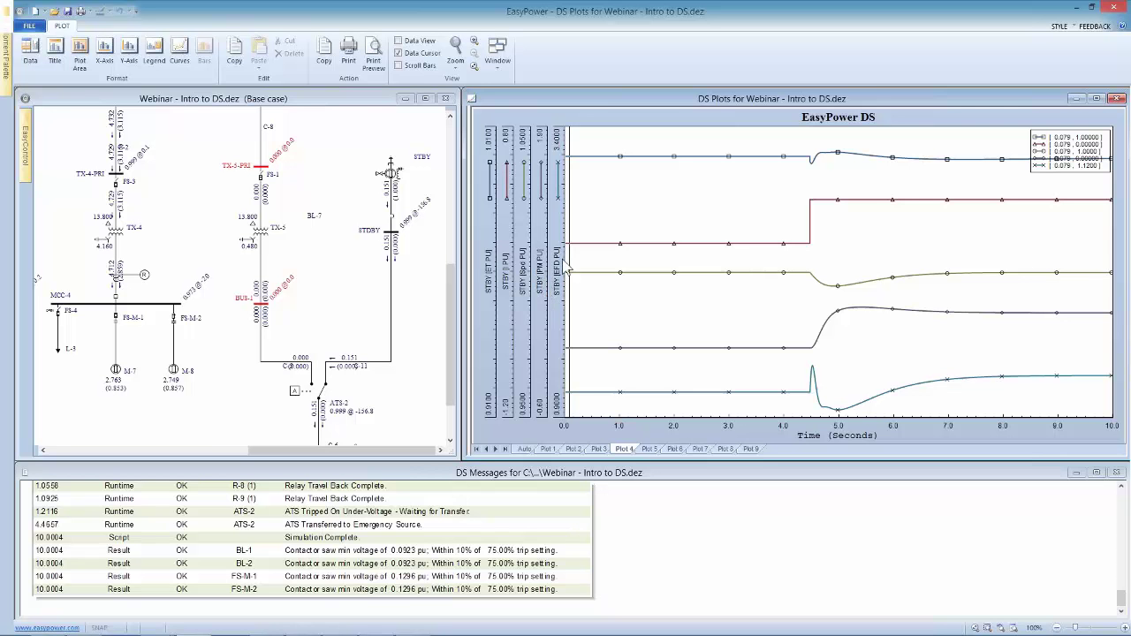
drag(565, 281, 536, 321)
drag(626, 375, 475, 351)
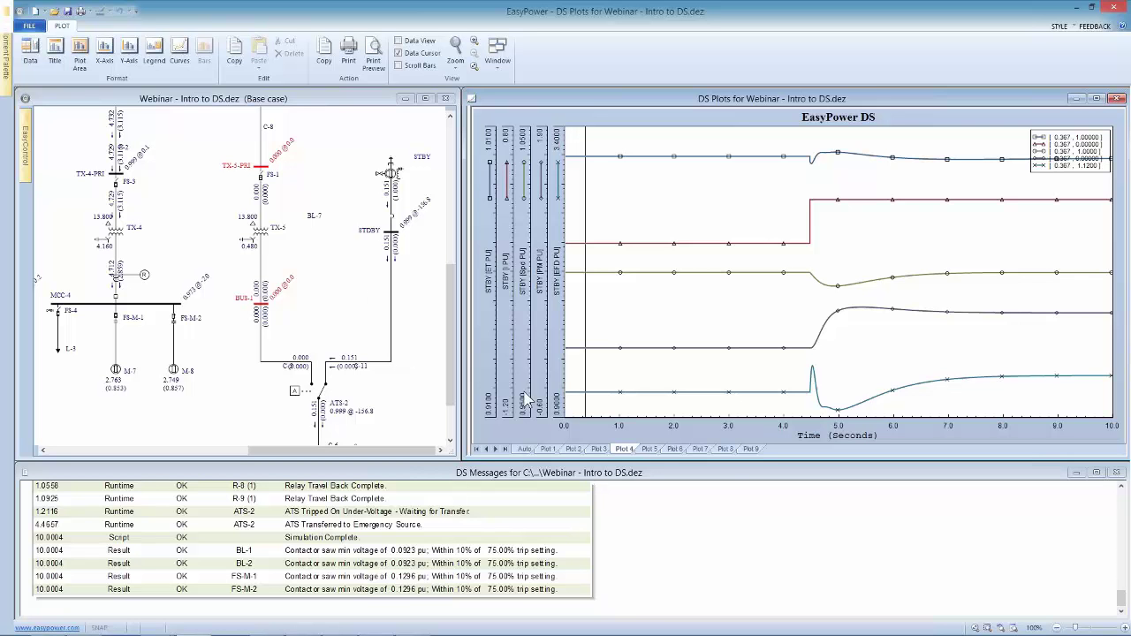
click(599, 449)
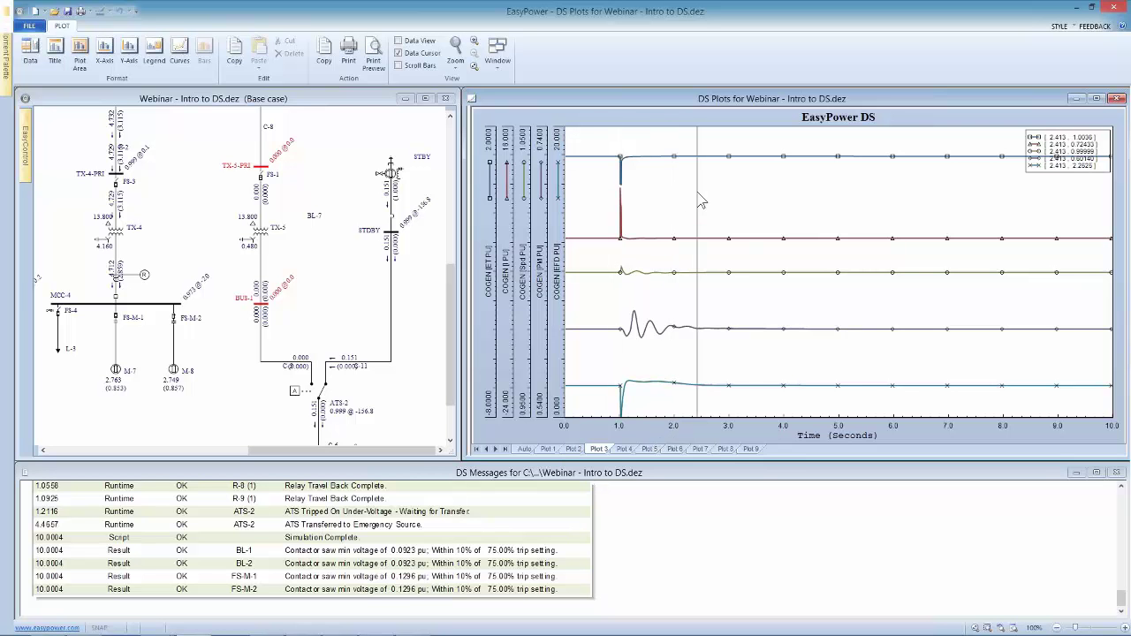
click(623, 450)
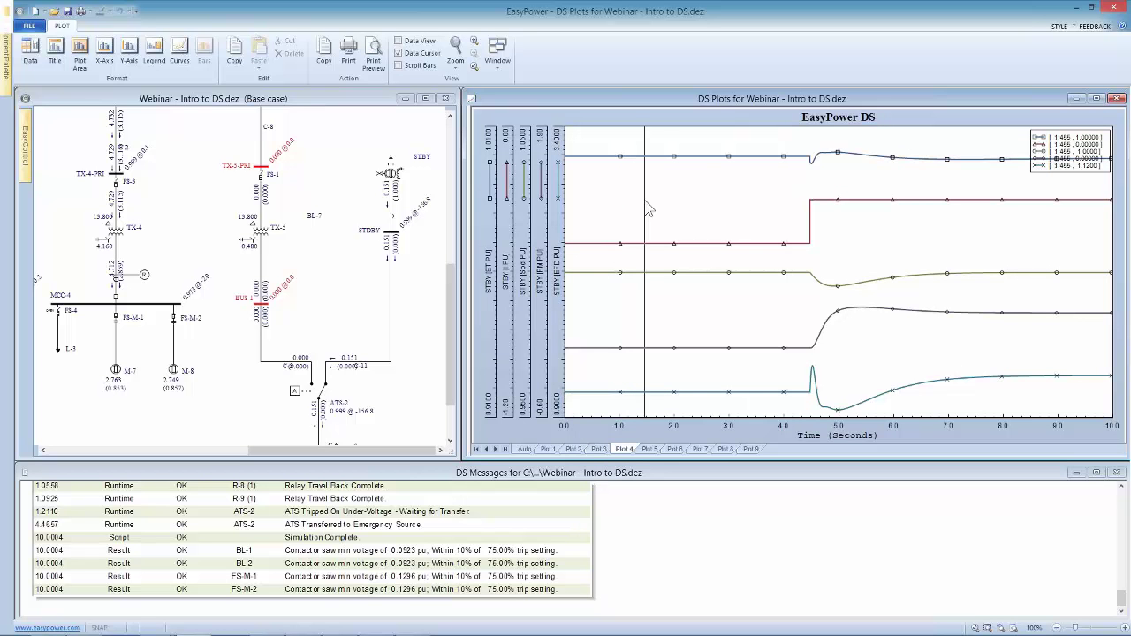
Uncover more of the DS Messages report and read the device events from the start of the TX-5-PRI fault
drag(457, 460, 468, 143)
click(456, 473)
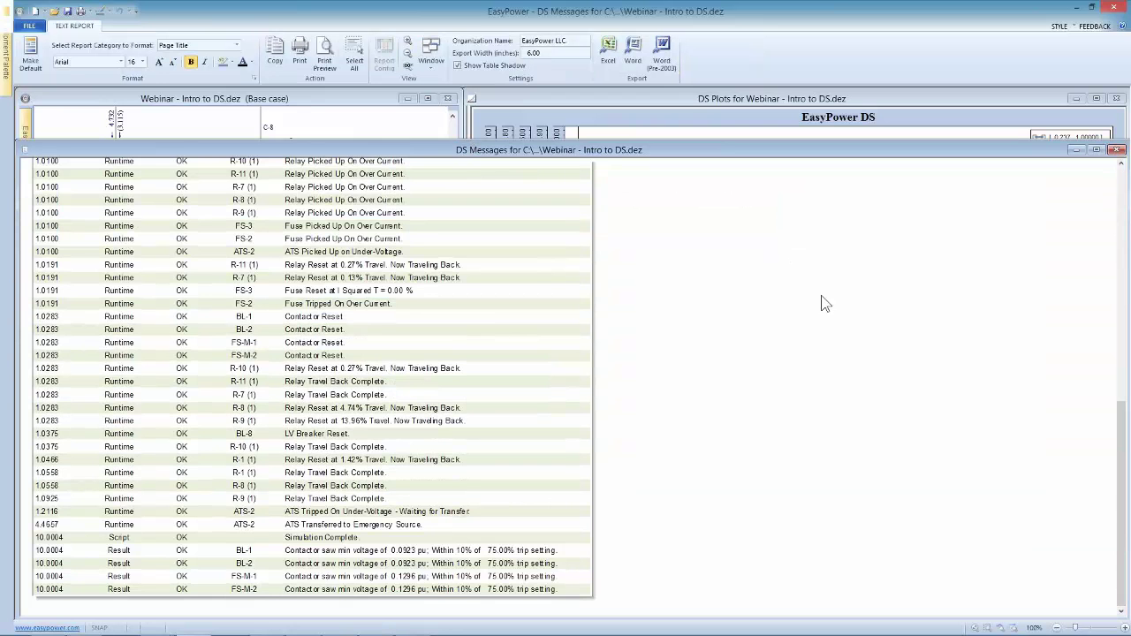
drag(1123, 422, 970, 313)
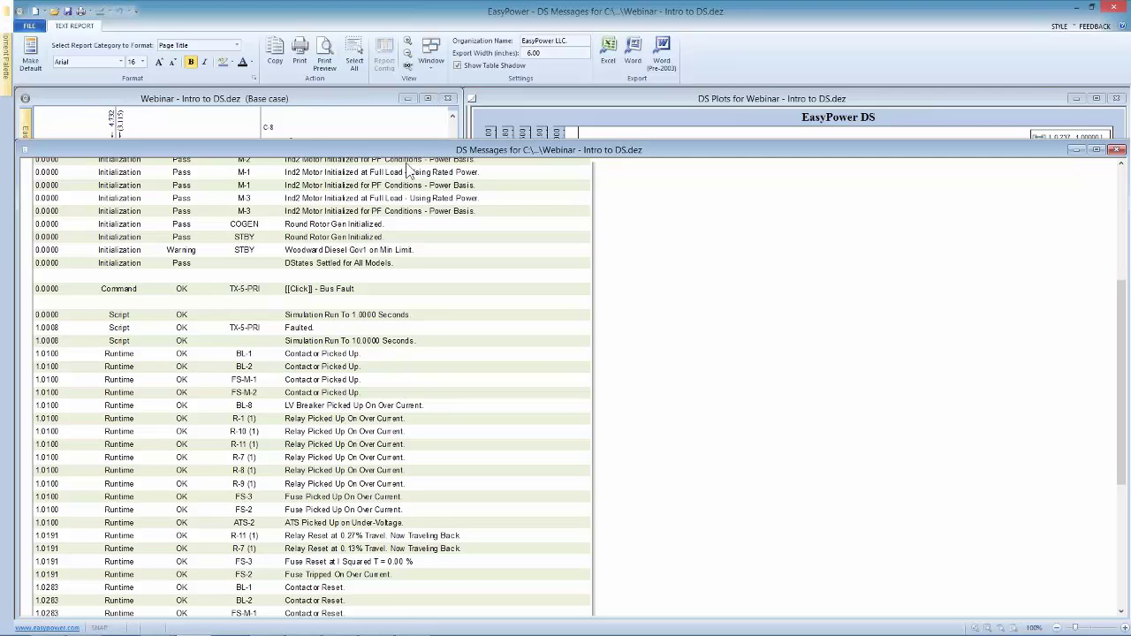
Move the DS Messages report down and examine the MCC-3 and MCC-4 feeders and motors on the one-line diagram
drag(407, 153, 450, 389)
click(396, 320)
drag(212, 282, 350, 293)
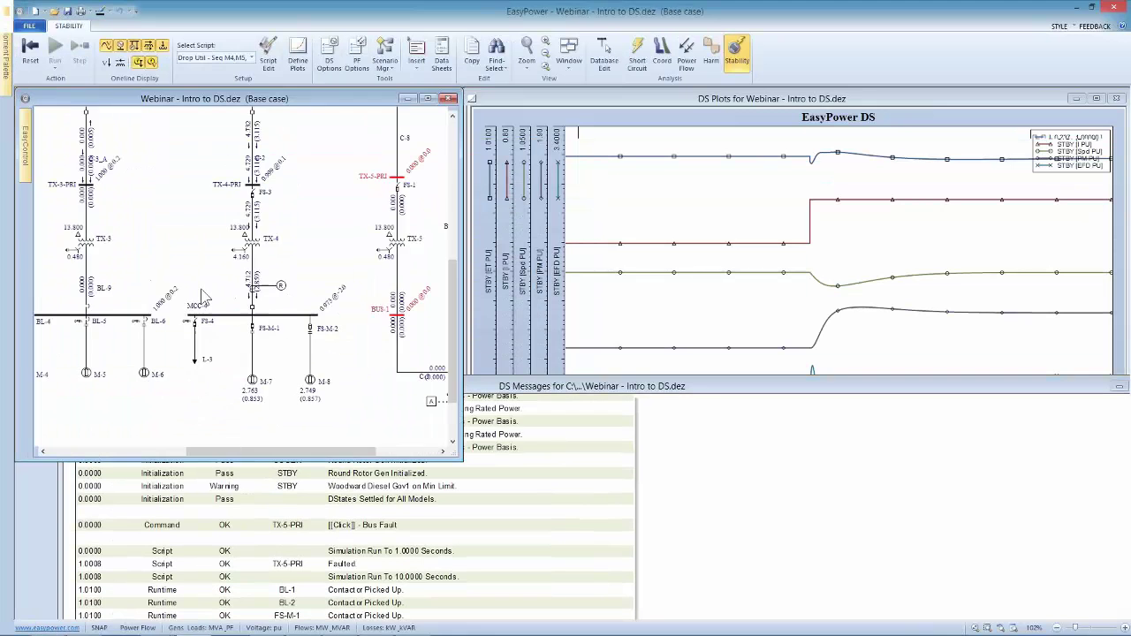
drag(168, 284, 134, 291)
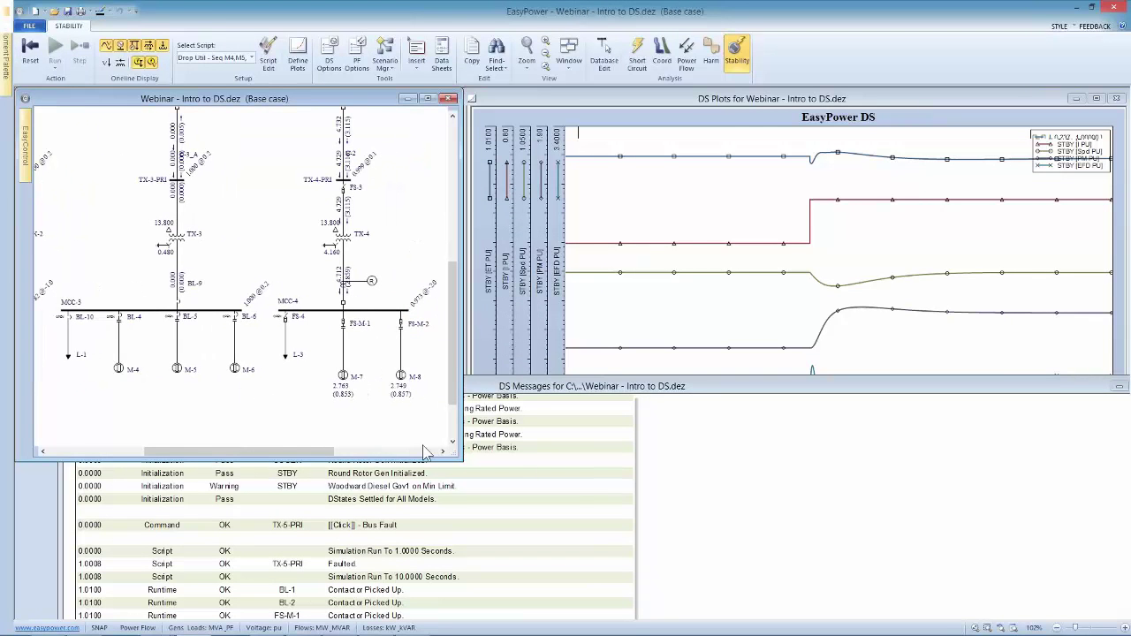
click(524, 460)
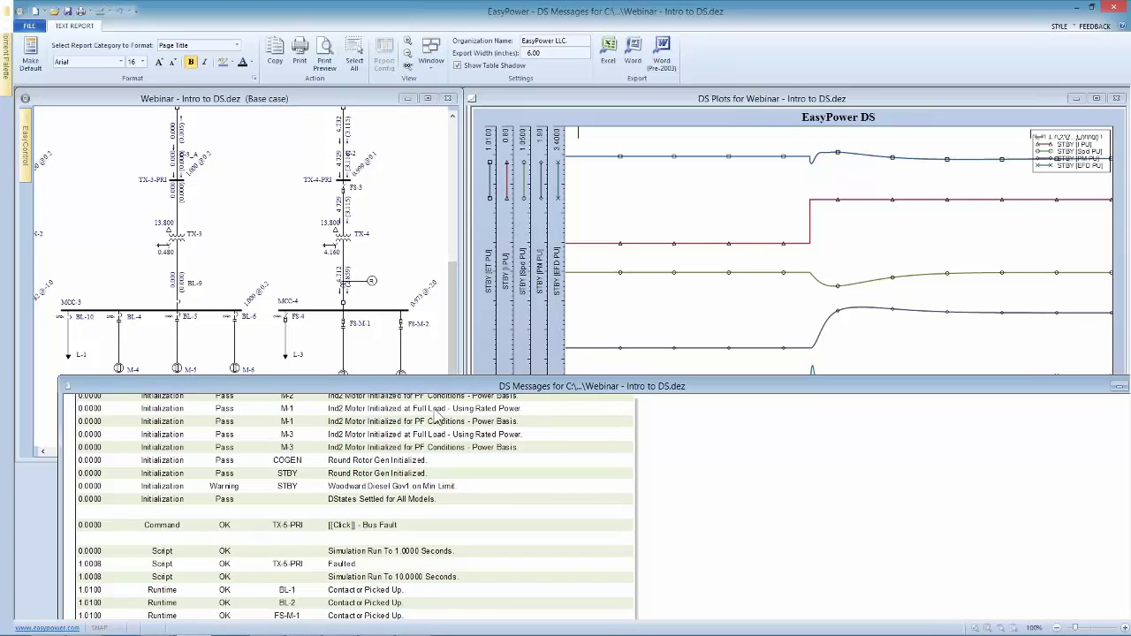
Read the relay, fuse, contactor and ATS-2 messages following the TX-5-PRI fault in the DS Messages report
scroll(456, 495, down, 7)
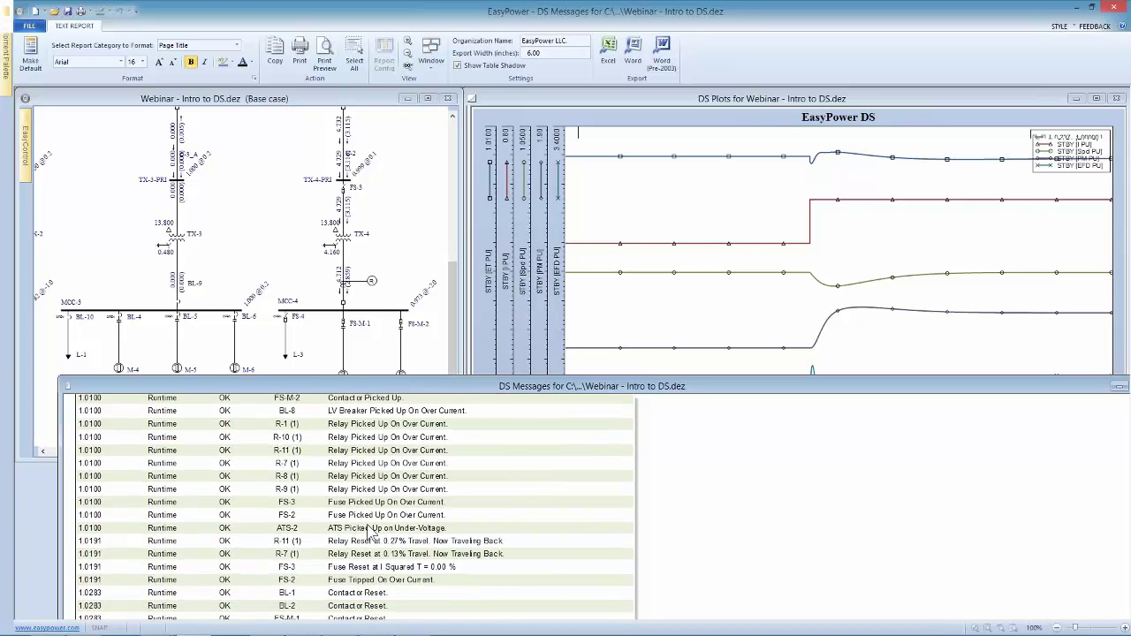
scroll(500, 518, down, 1)
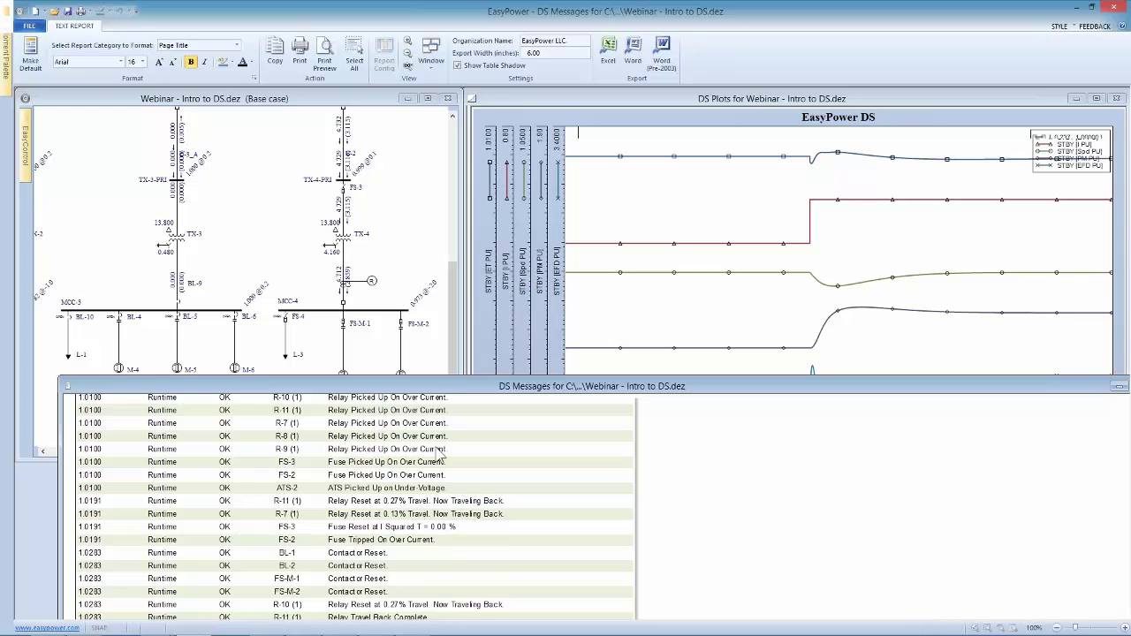
drag(424, 386, 478, 203)
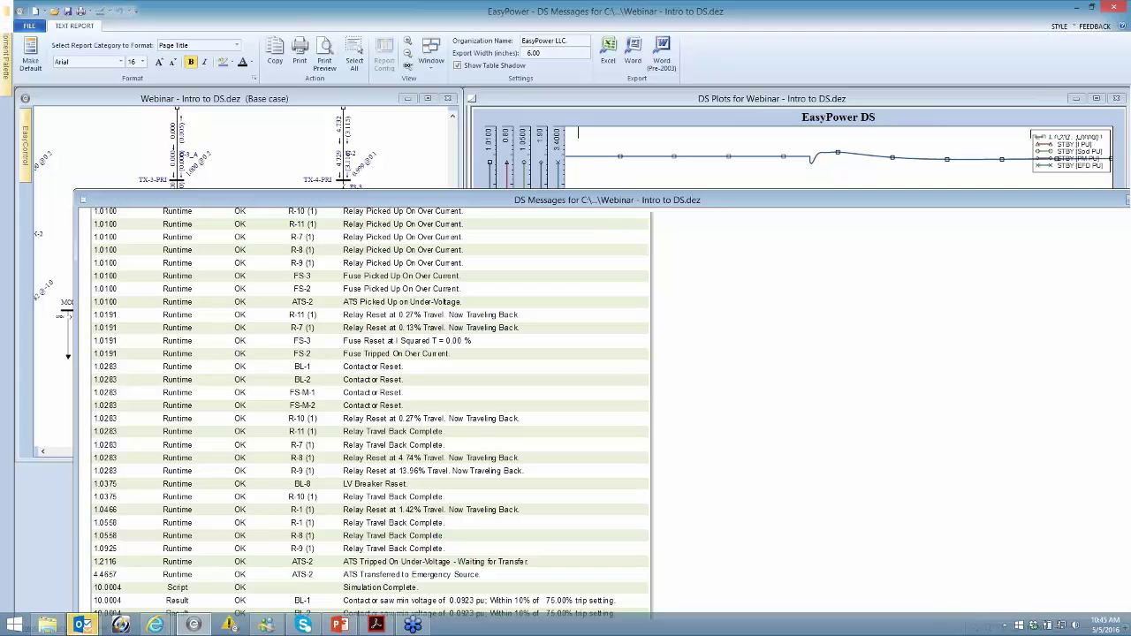
drag(518, 200, 469, 305)
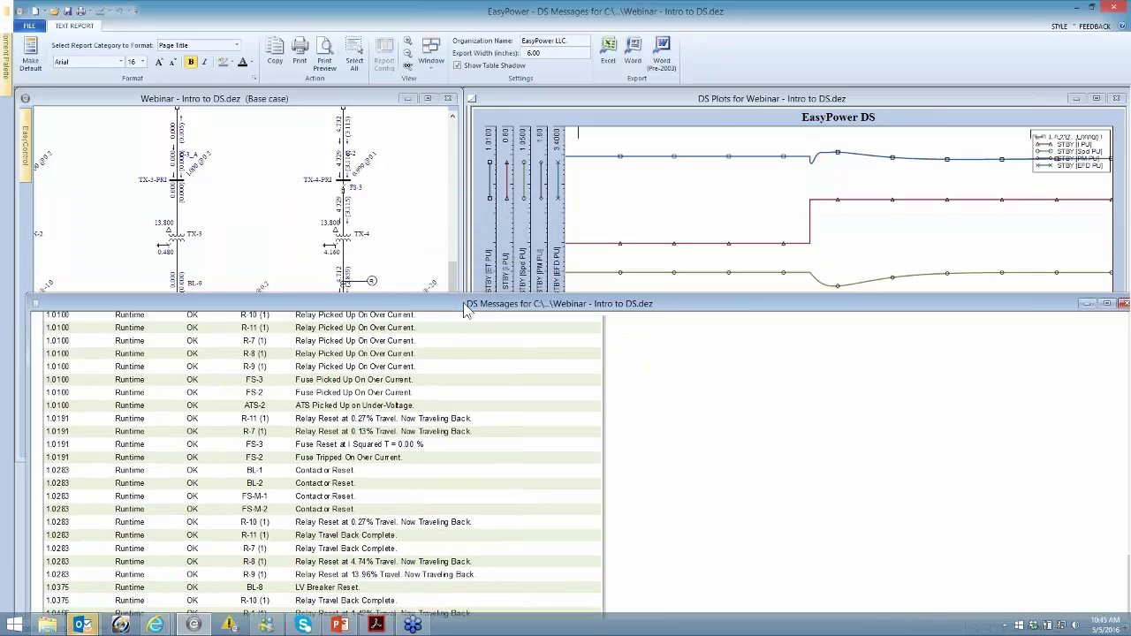
Reset the stability simulation and simulate a fault at bus TX-4-PRI for 10 seconds, with the messages report placed below the plots
click(424, 259)
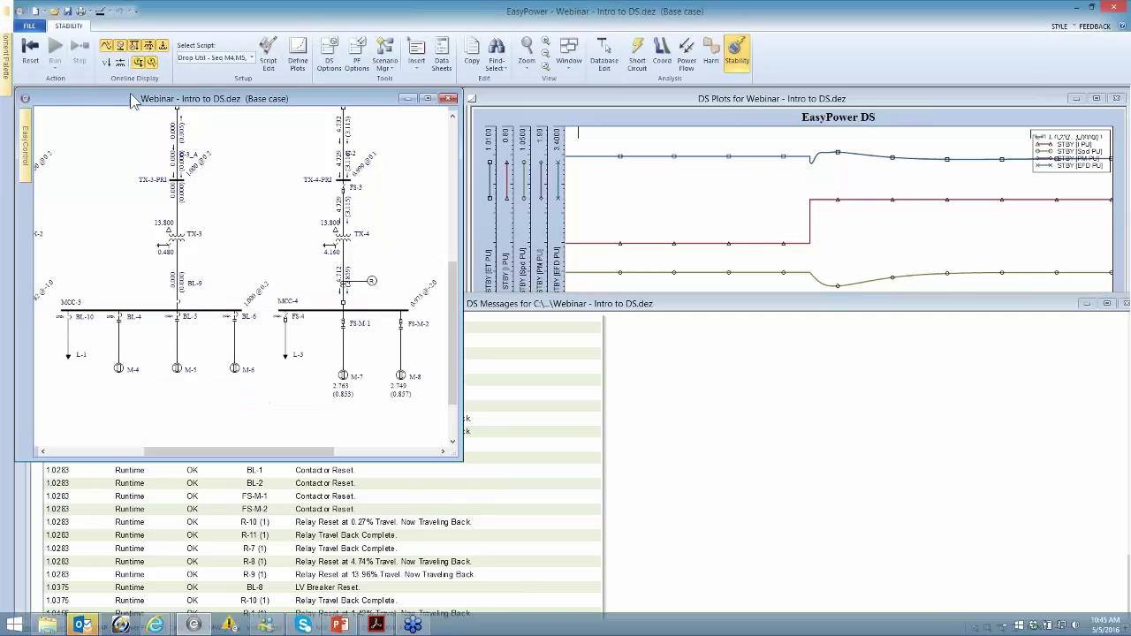
click(30, 55)
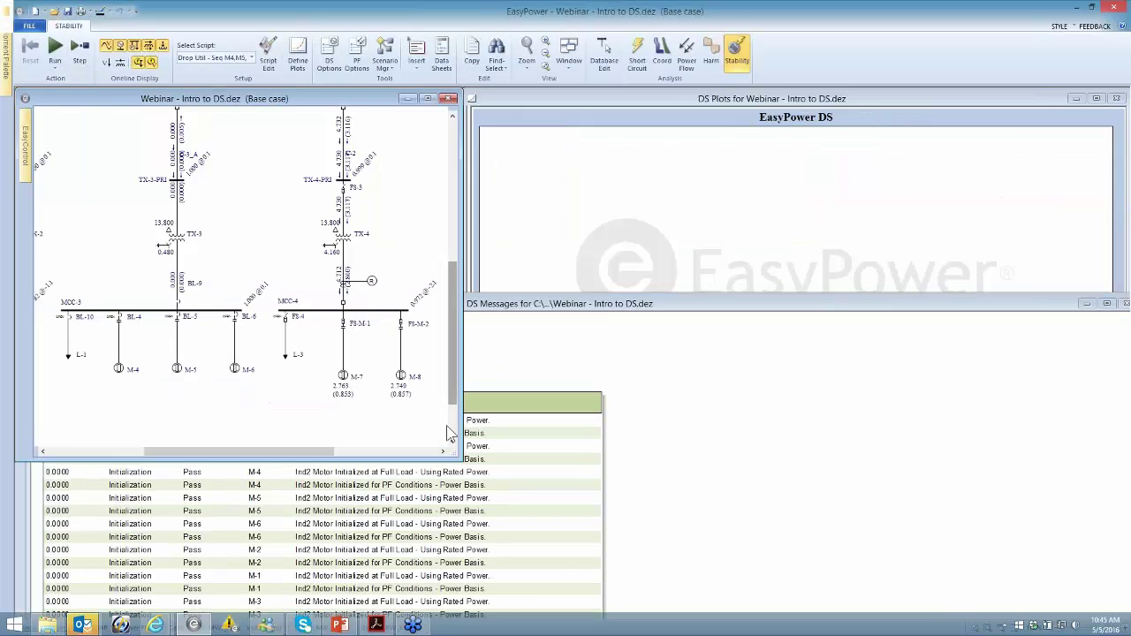
click(495, 325)
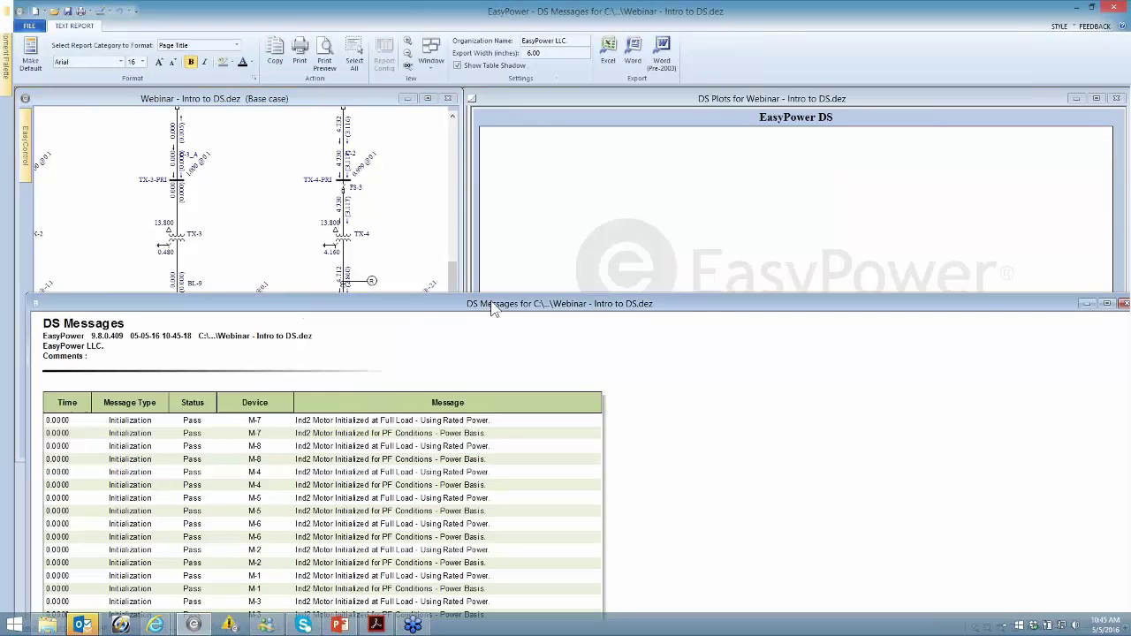
drag(493, 296, 477, 466)
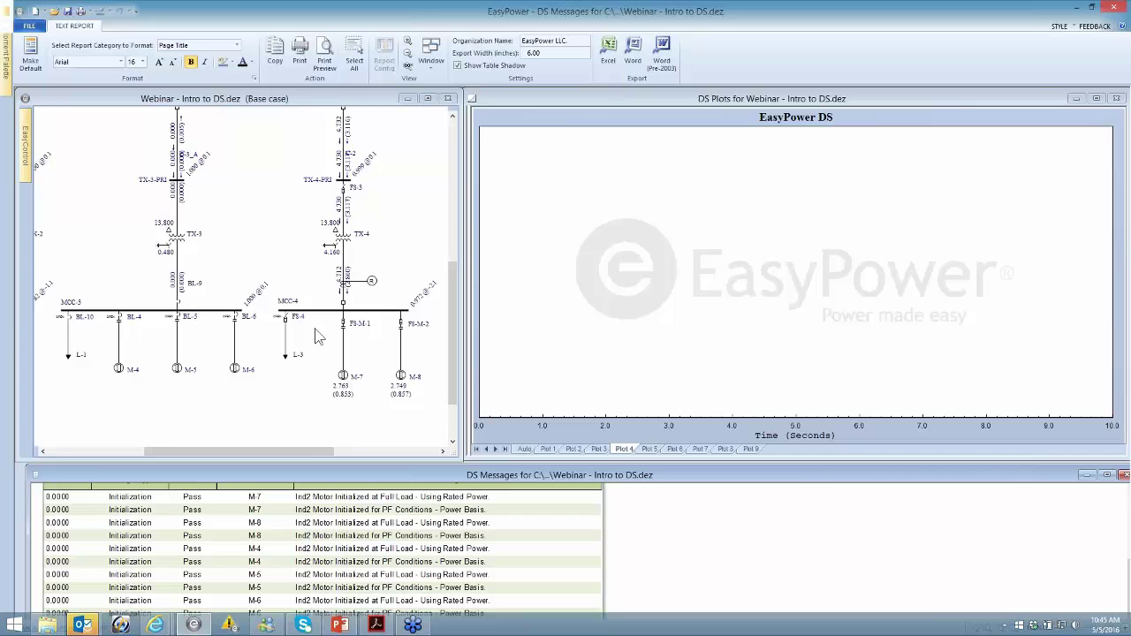
click(370, 223)
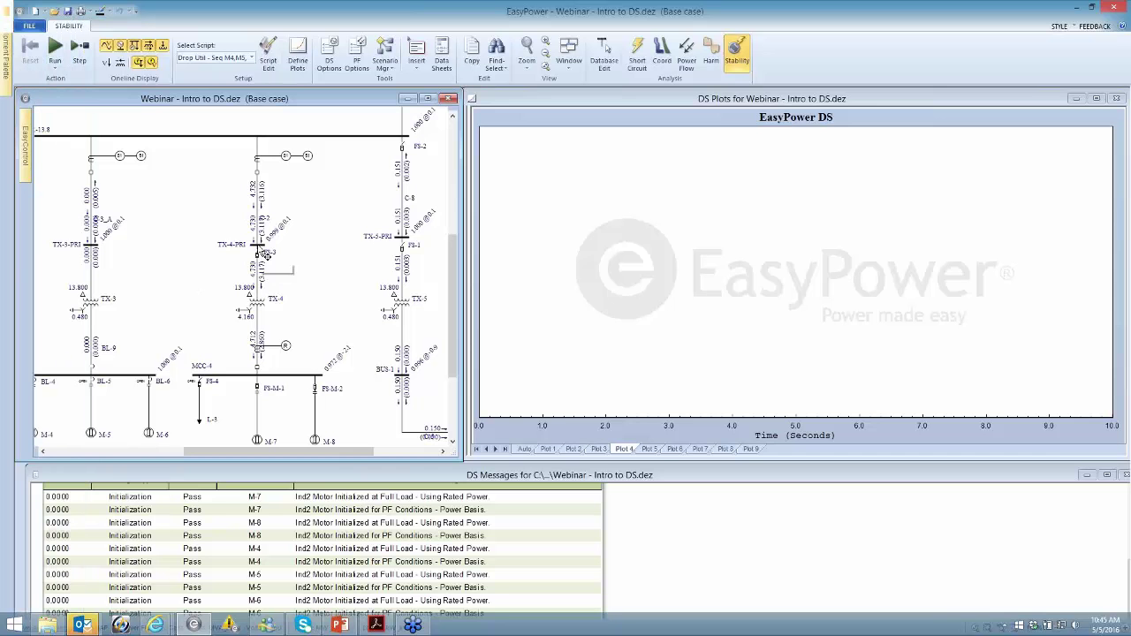
double_click(260, 247)
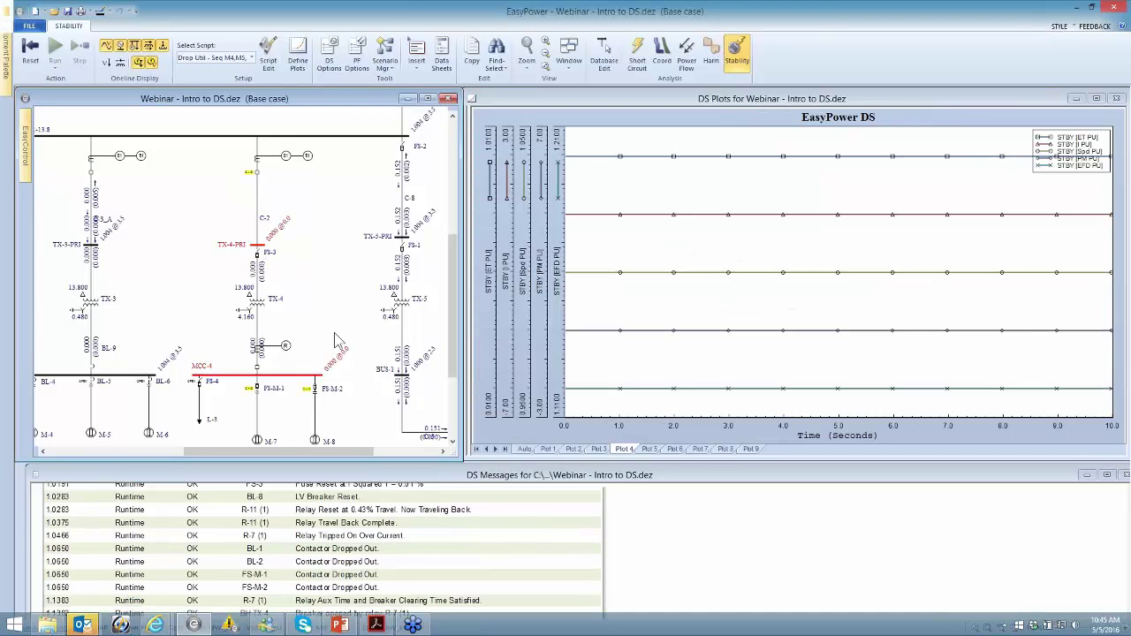
Examine the COGEN generator response to the TX-4-PRI fault on Plot 3 with the data cursor
click(599, 449)
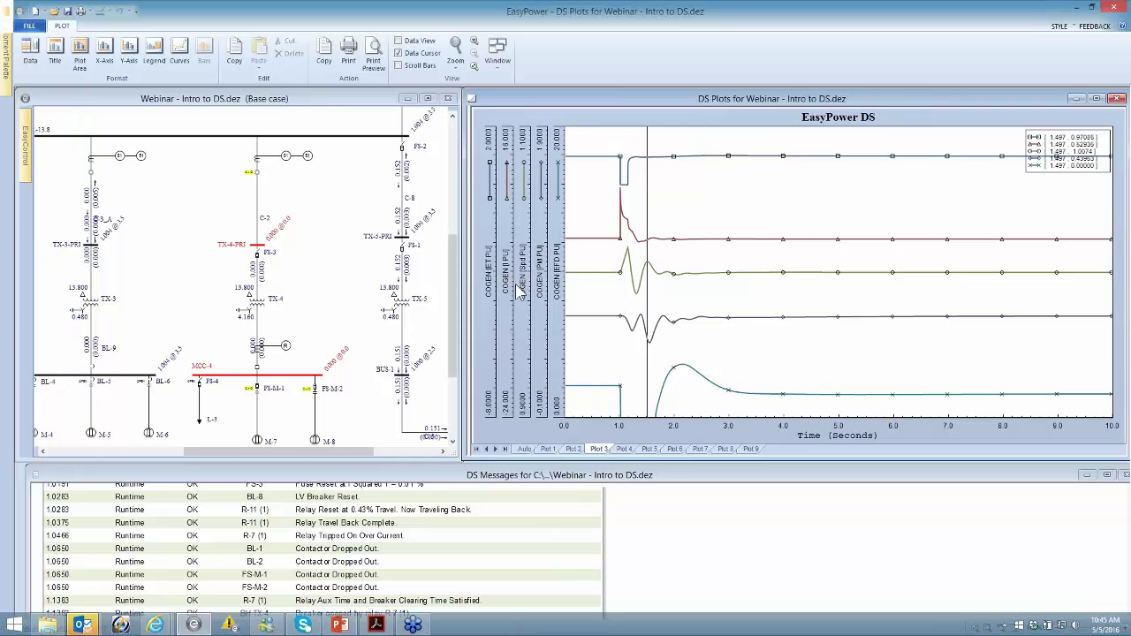
drag(623, 231, 394, 323)
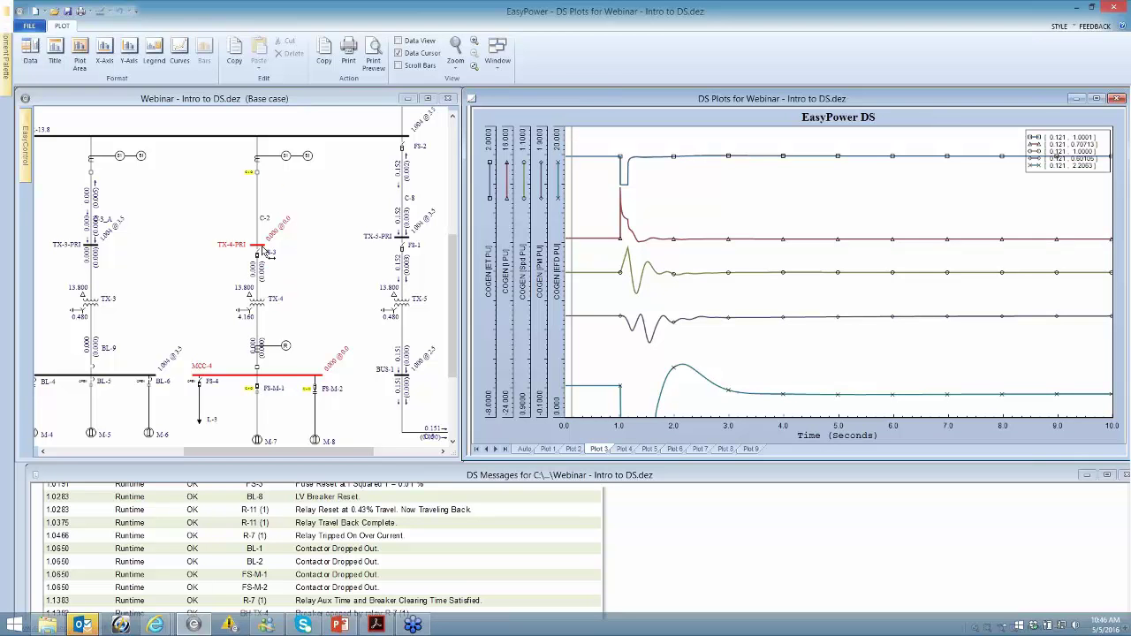
click(347, 380)
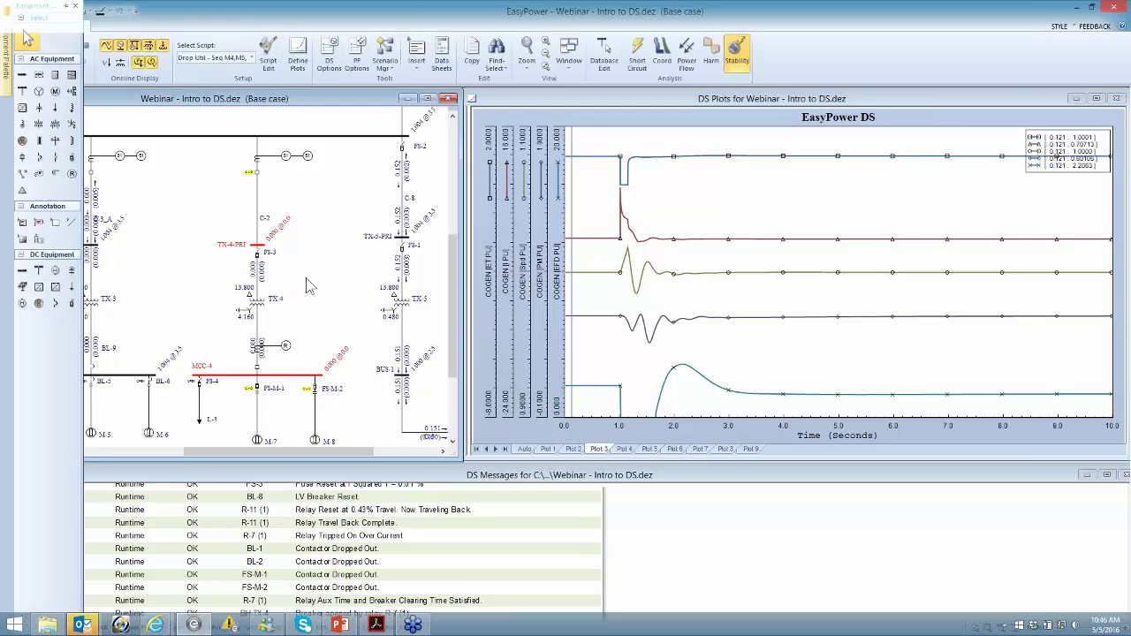
Read the relay, contactor and breaker messages for the TX-4-PRI fault in the DS Messages report
click(327, 492)
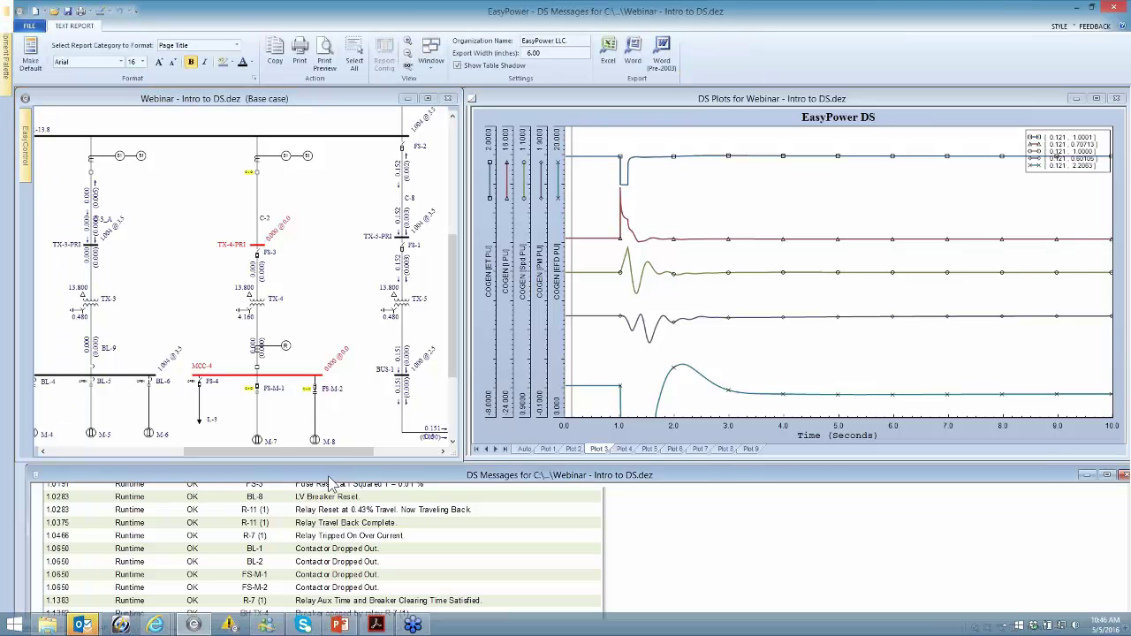
drag(336, 468, 371, 204)
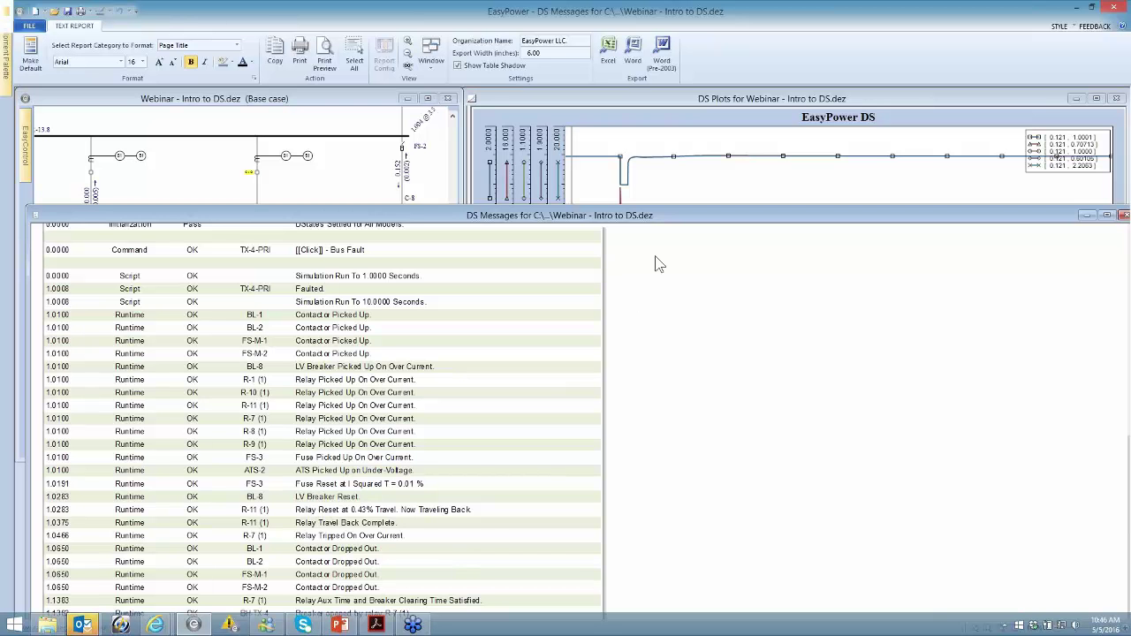
drag(654, 223, 618, 165)
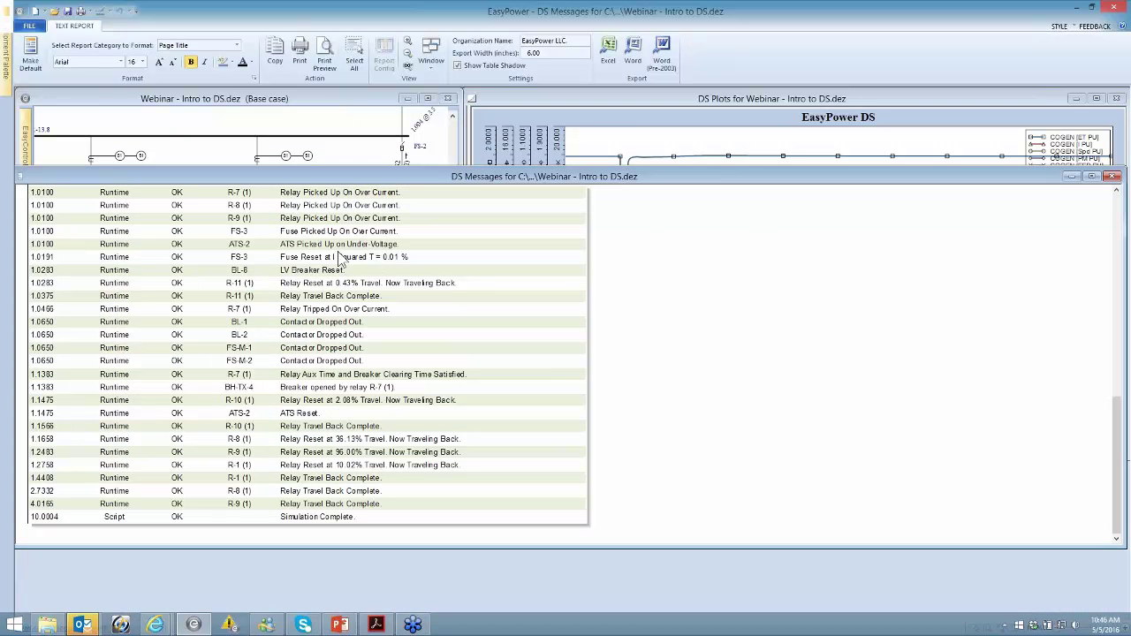
drag(364, 179, 394, 402)
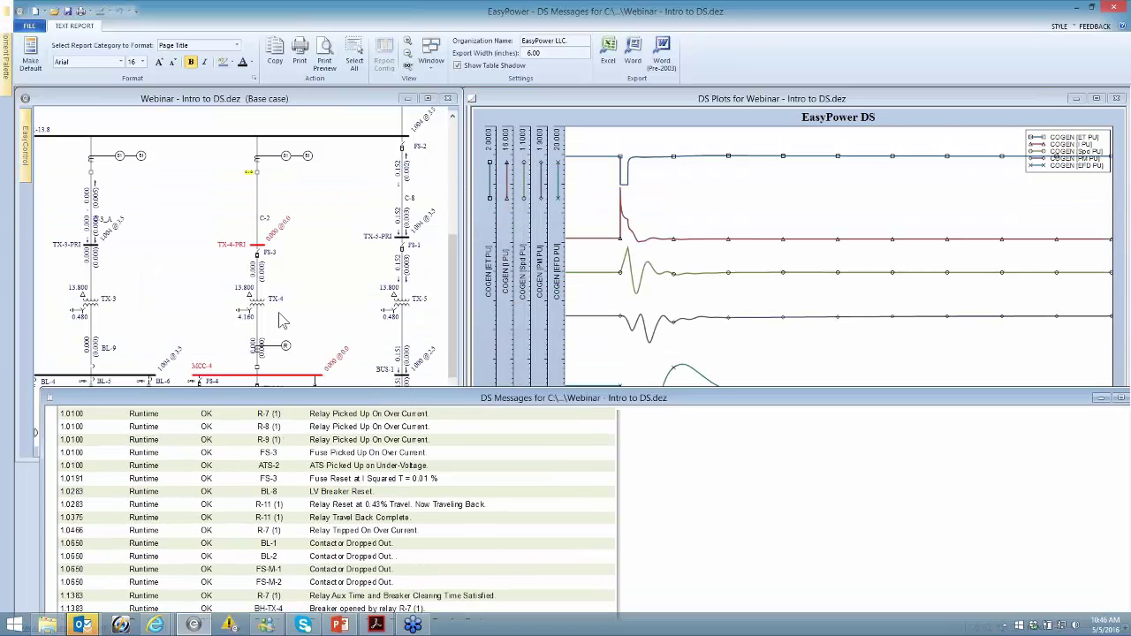
Simulate a bus fault at MCC-4 from the one-line diagram and reset the stability simulation to its initial conditions
click(284, 231)
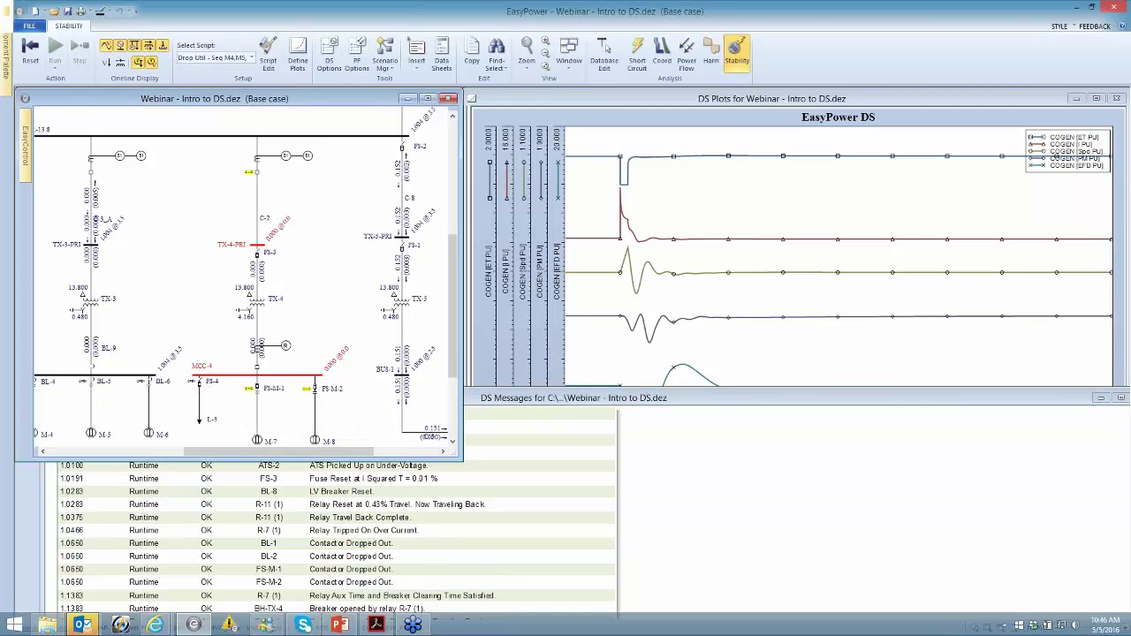
click(262, 382)
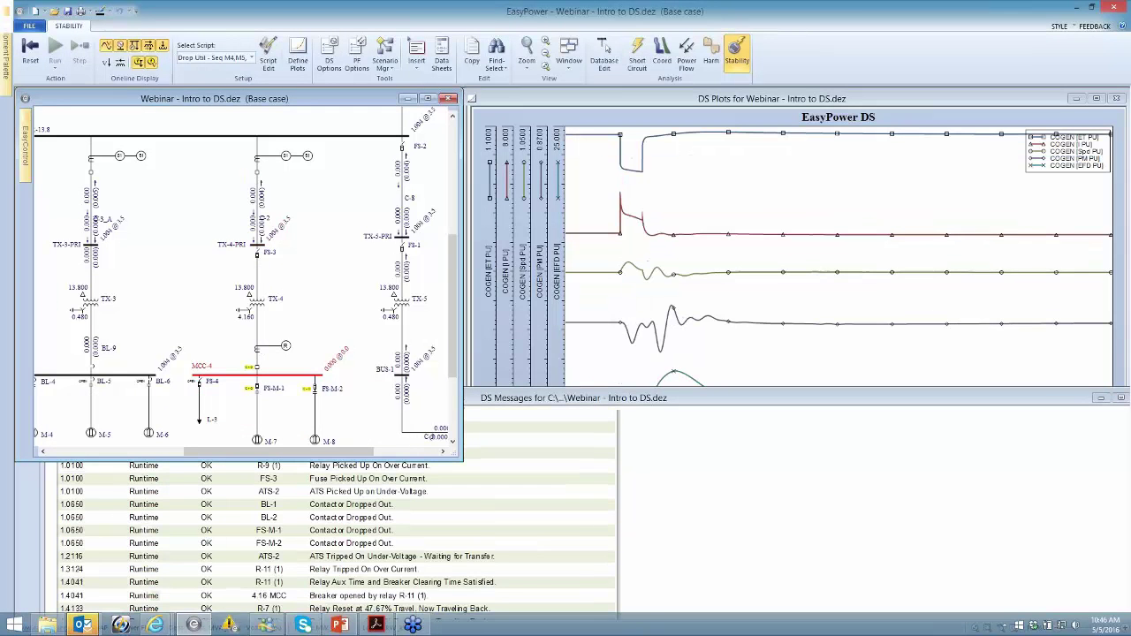
click(30, 53)
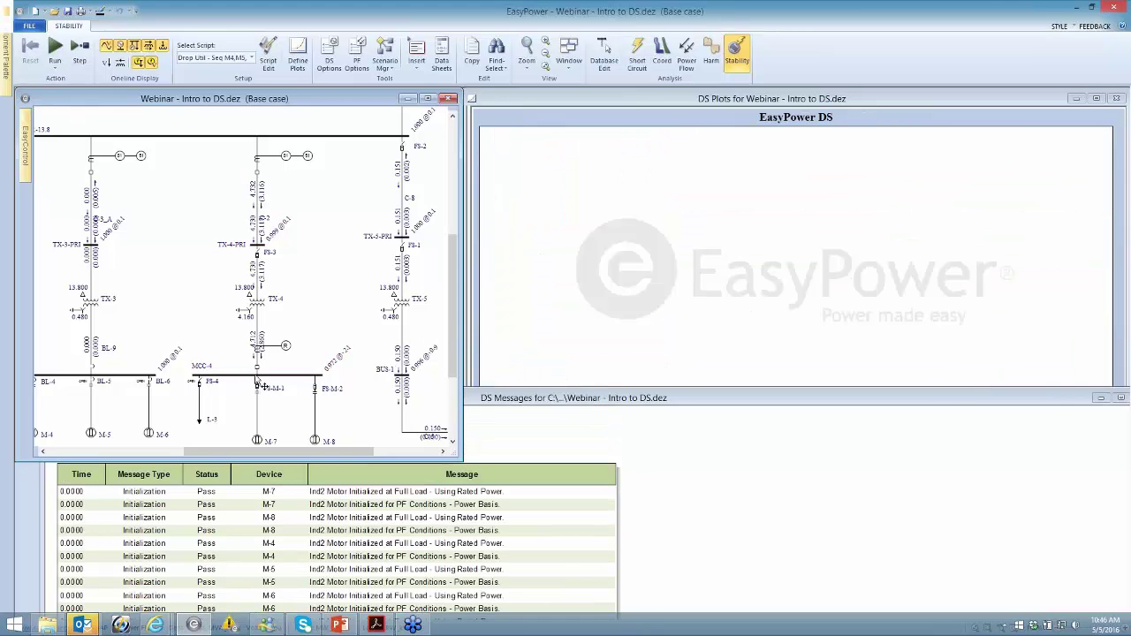
Simulate a bus fault at MCC-4 and read the relay, contactor and breaker messages in the DS Messages report
click(261, 386)
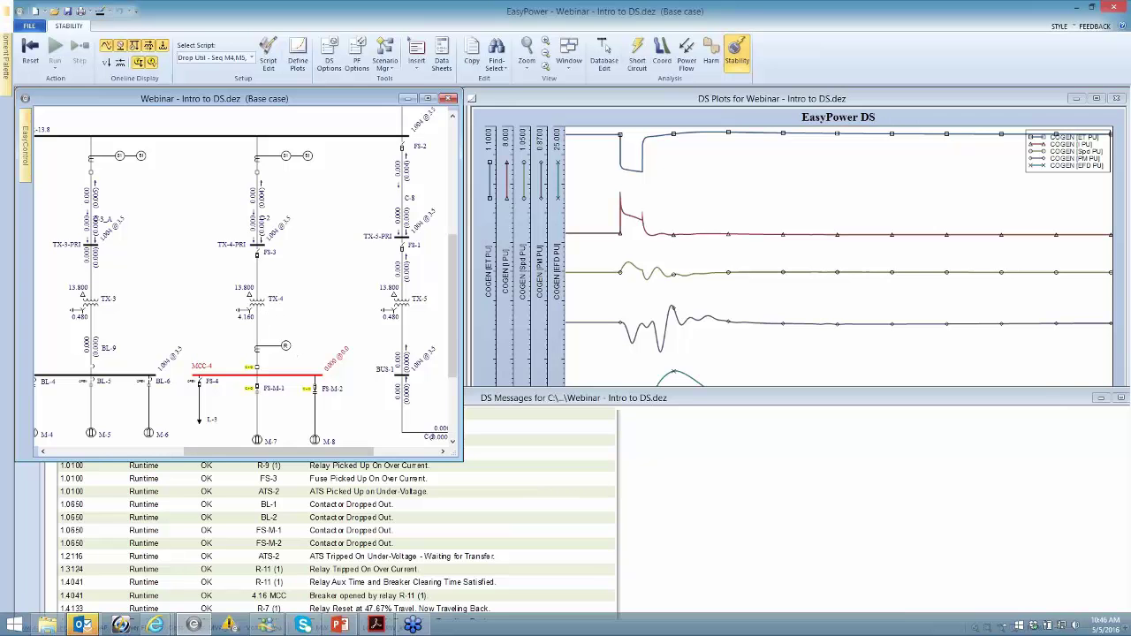
drag(482, 393, 482, 164)
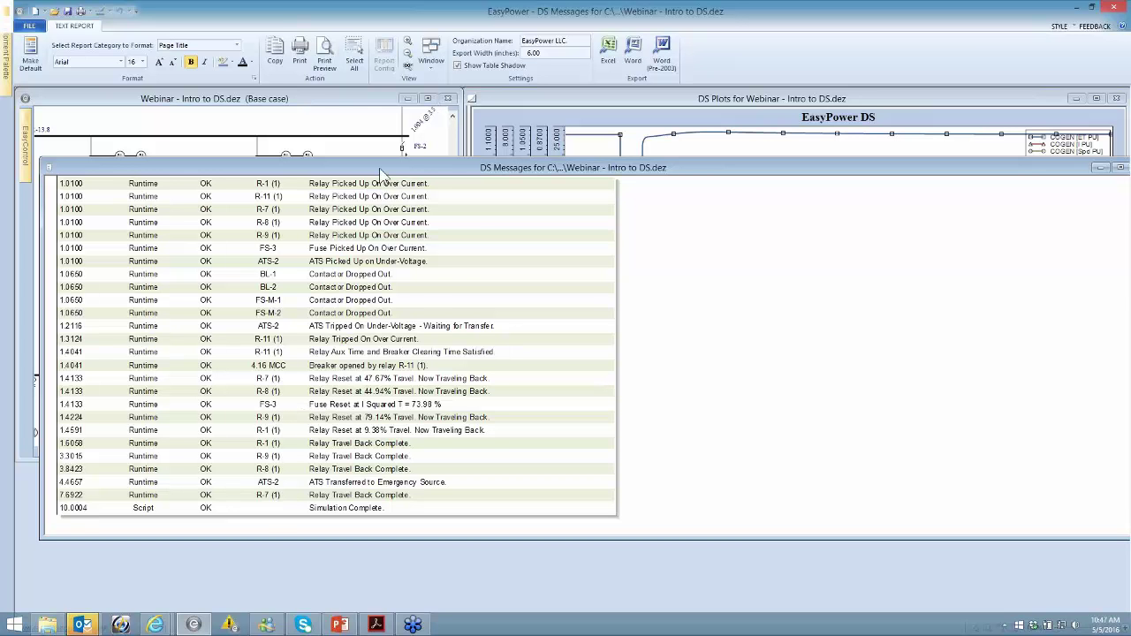
drag(382, 174, 362, 254)
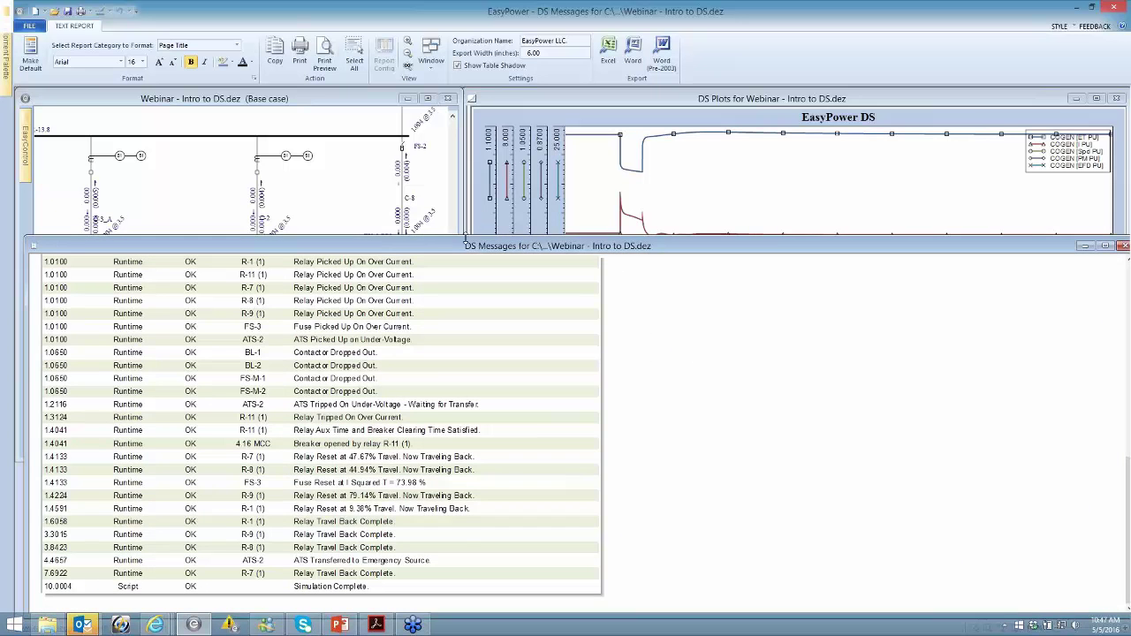
drag(463, 248, 455, 472)
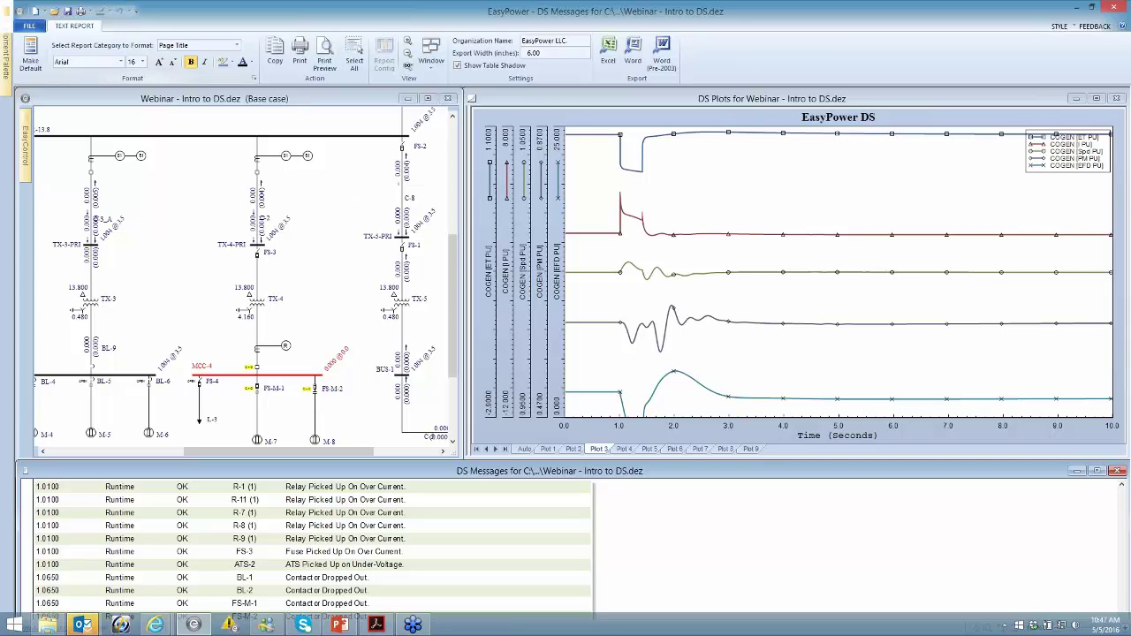
Reset the stability simulation and show the utility's sag and bolted fault buses on the one-line in Database Edit
click(5, 57)
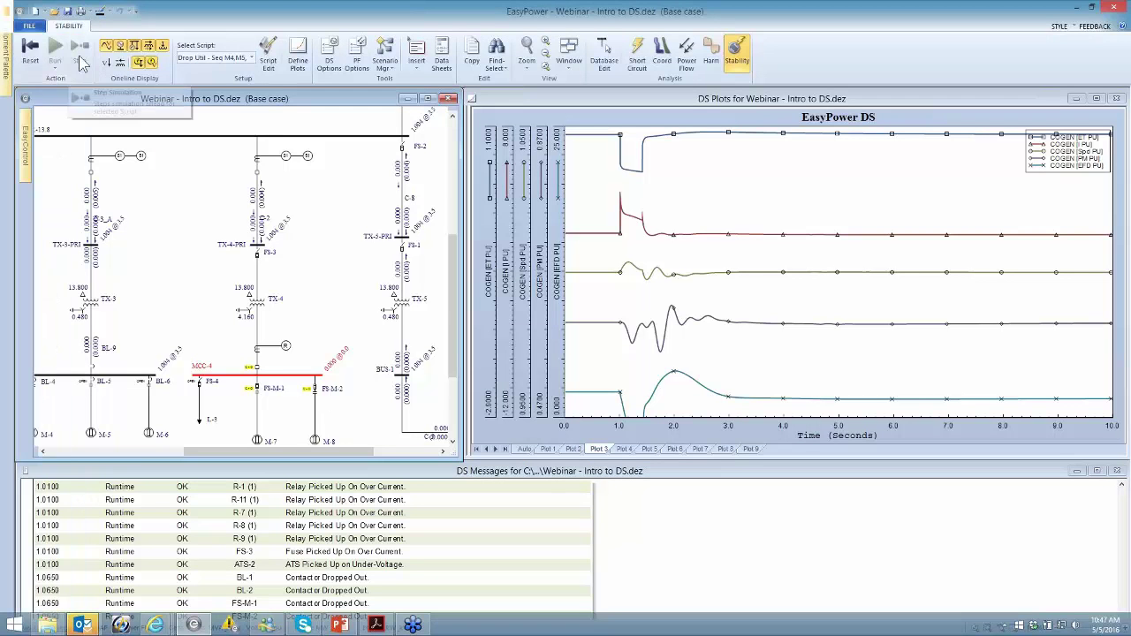
click(31, 52)
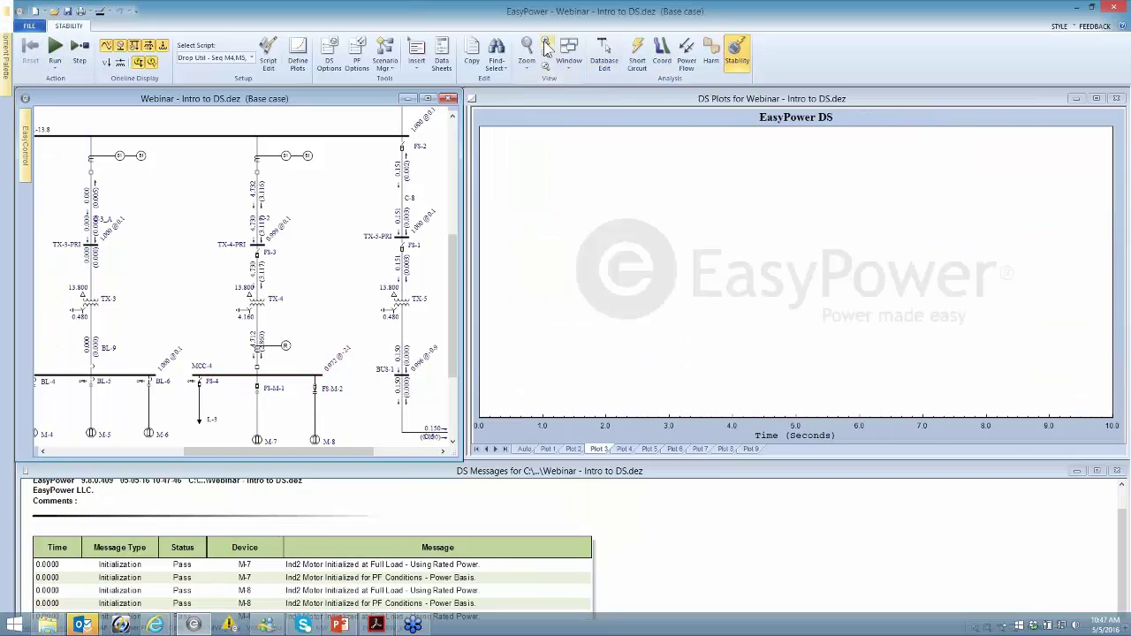
click(604, 55)
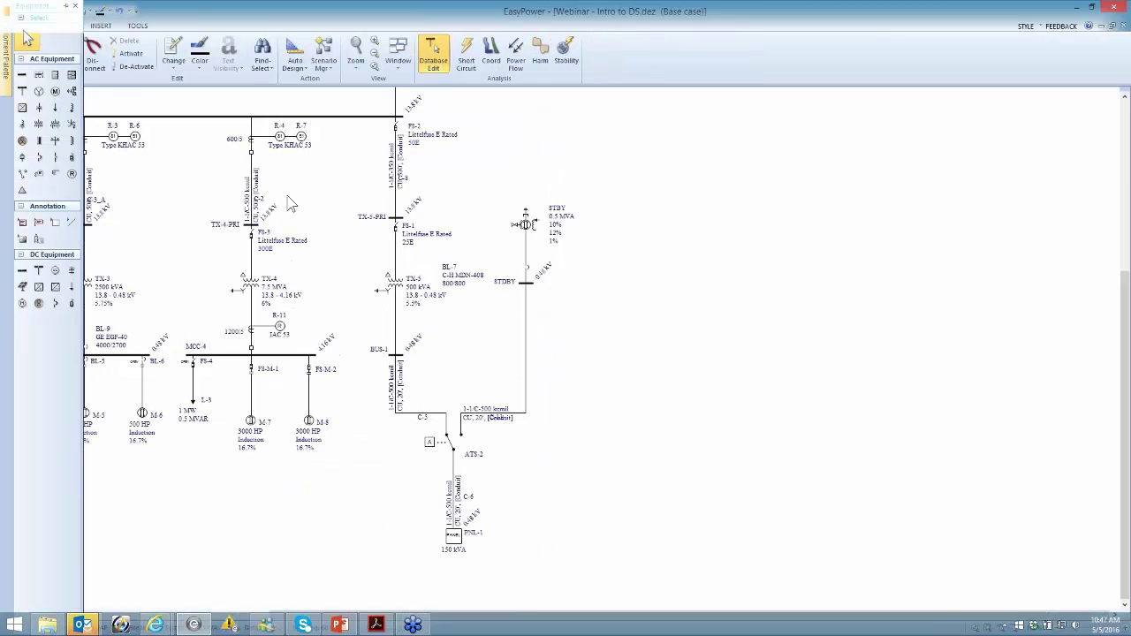
drag(290, 203, 762, 318)
drag(493, 203, 524, 433)
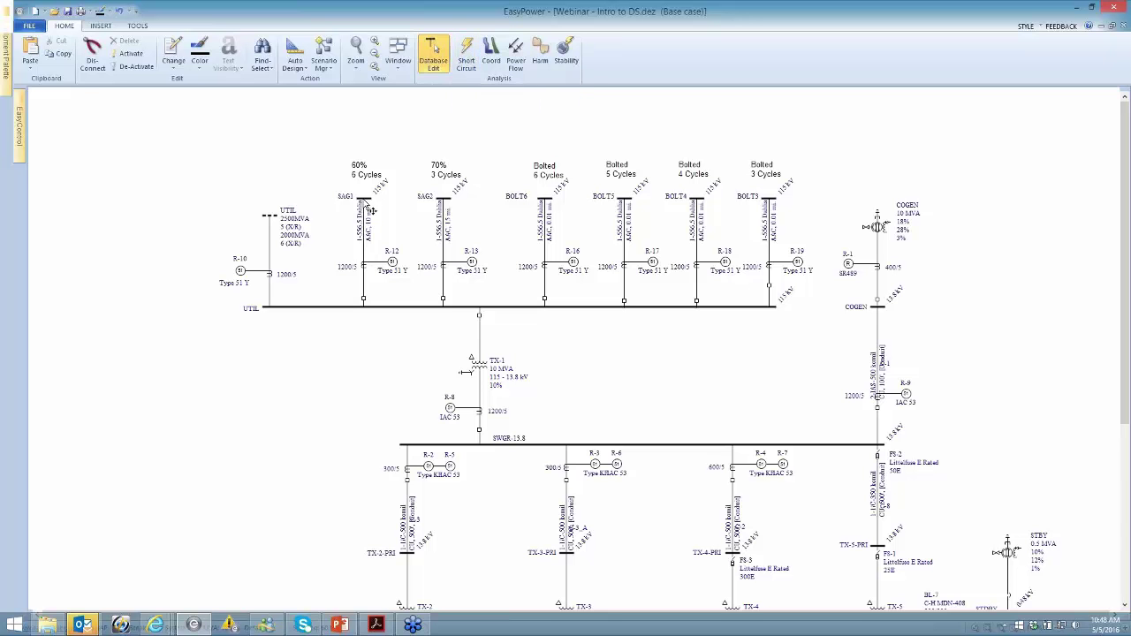
Calculate the short-circuit current at bus SAG1 on the maximized one-line, and return to Database Edit
click(466, 55)
mouse_move(26, 38)
double_click(362, 200)
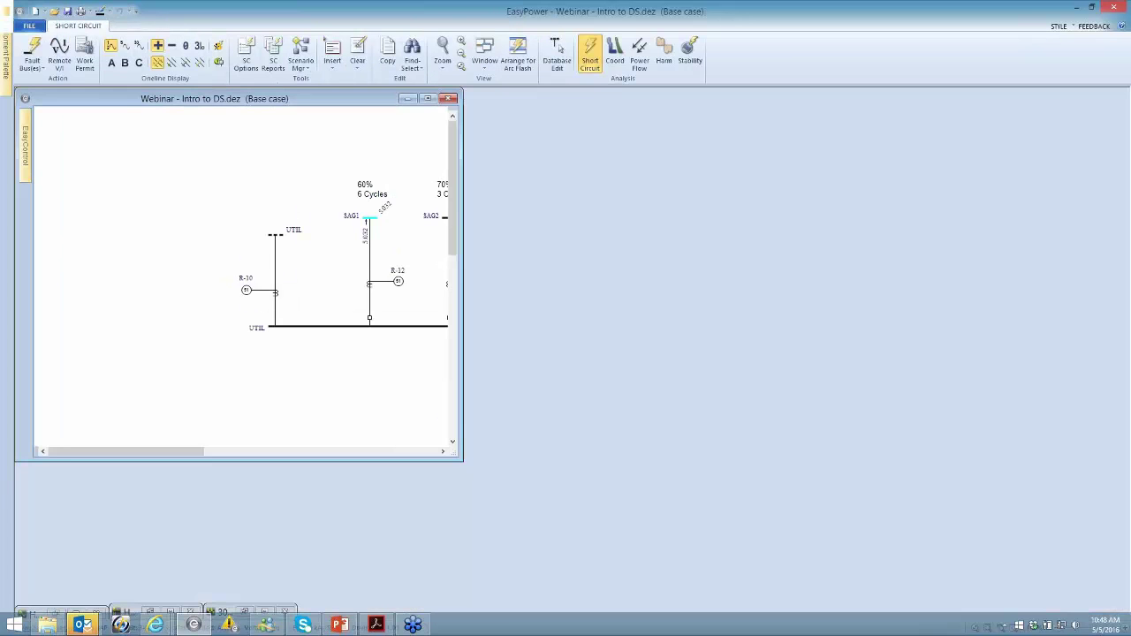
click(430, 99)
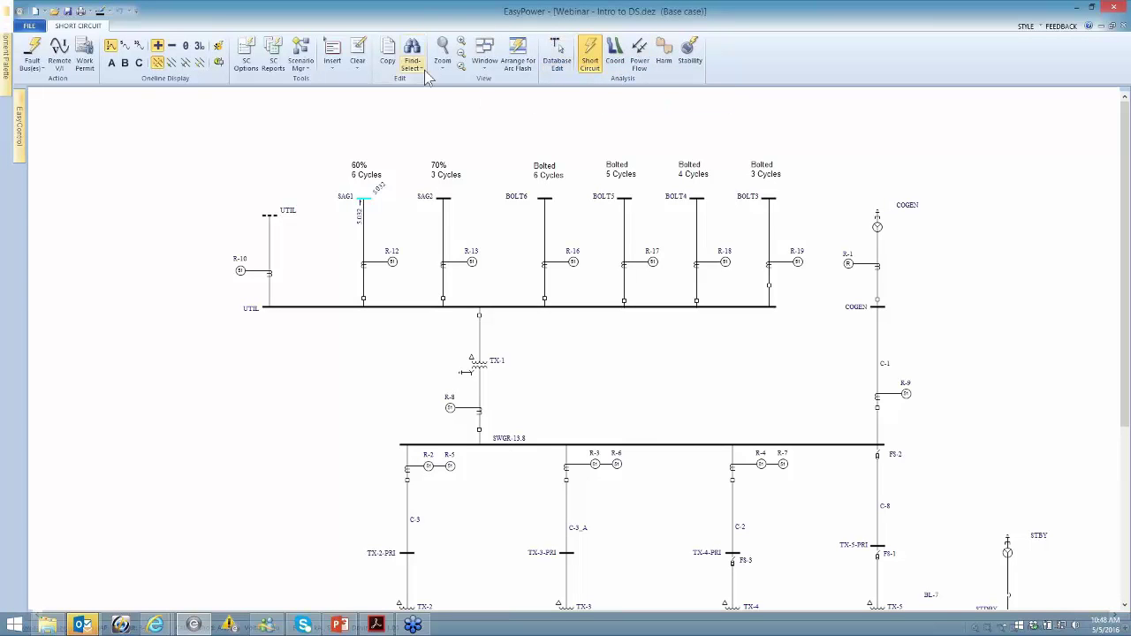
click(556, 54)
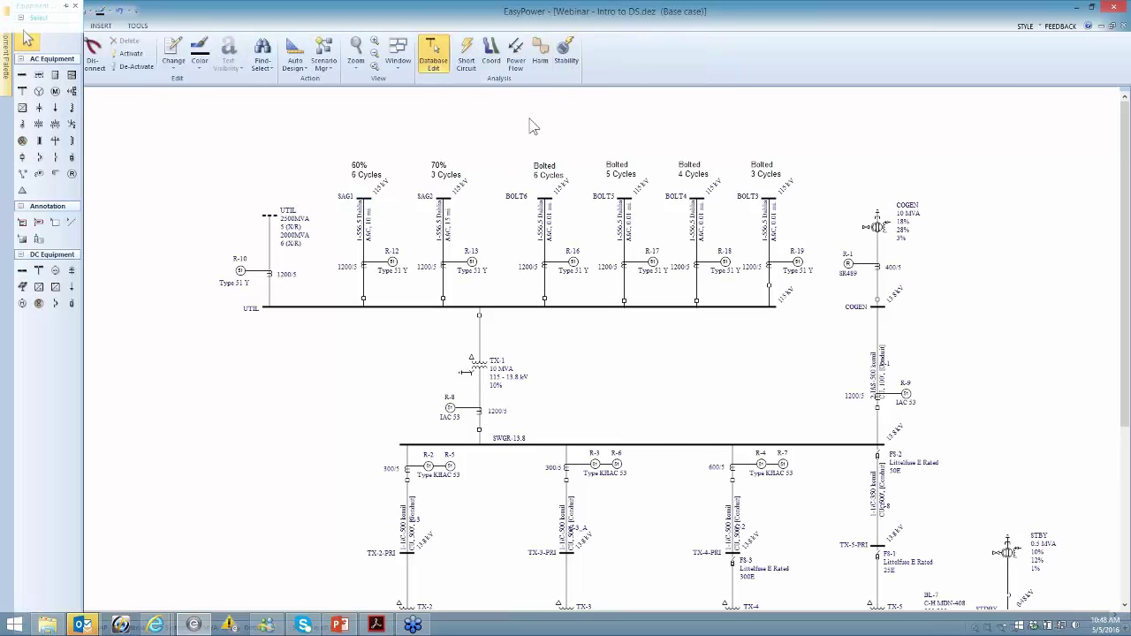
Switch to the stability analysis and simulate a fault at bus SAG2, the 70%, 3-cycle sag case
click(567, 55)
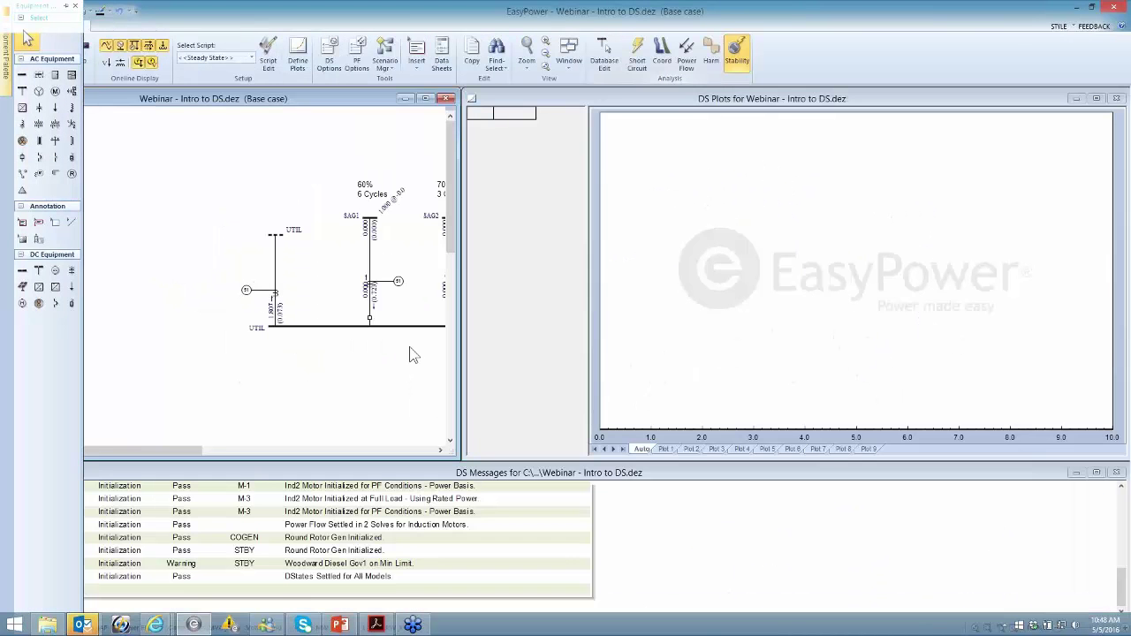
drag(325, 262, 158, 224)
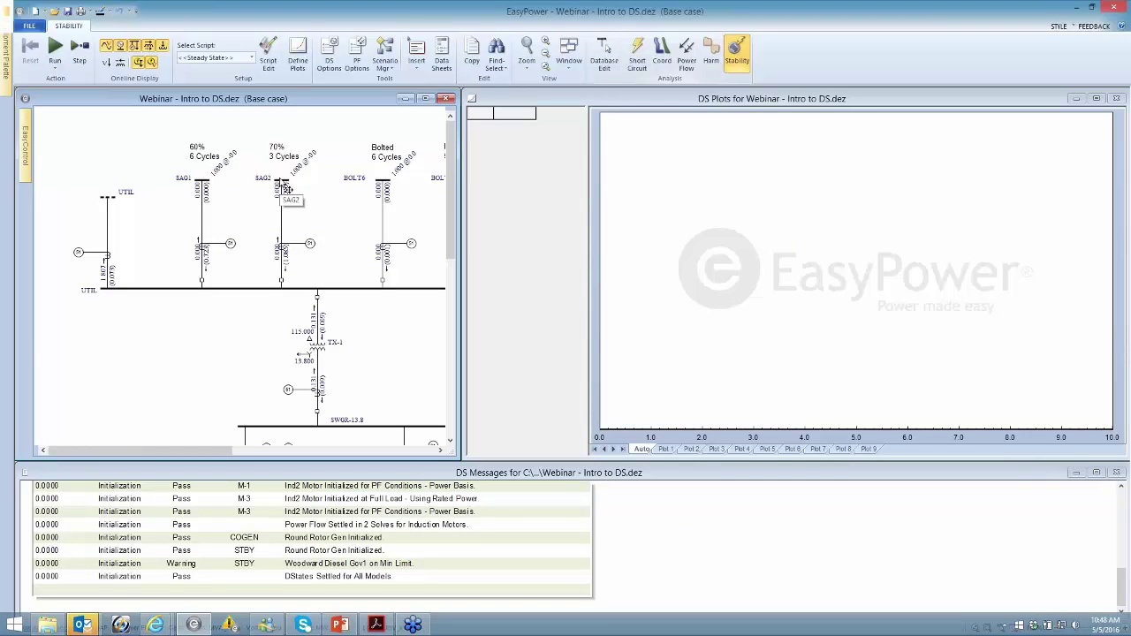
click(286, 190)
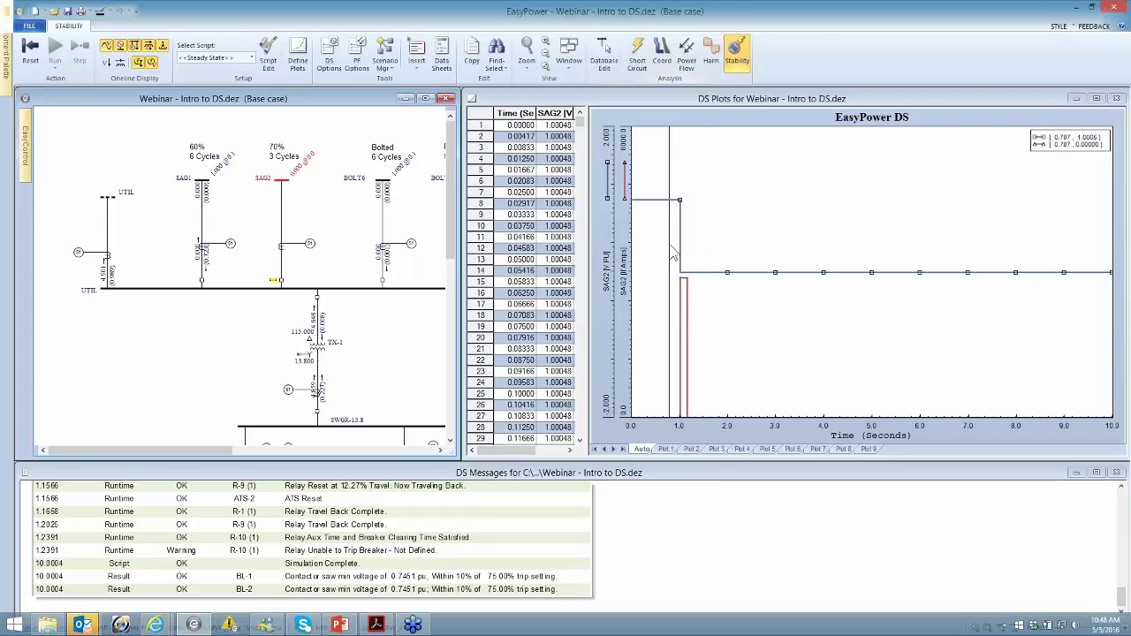
Review the SAG2 fault's bus voltages on Plot 1 and motor and COGEN currents on Plot 2 with the data view hidden
click(669, 451)
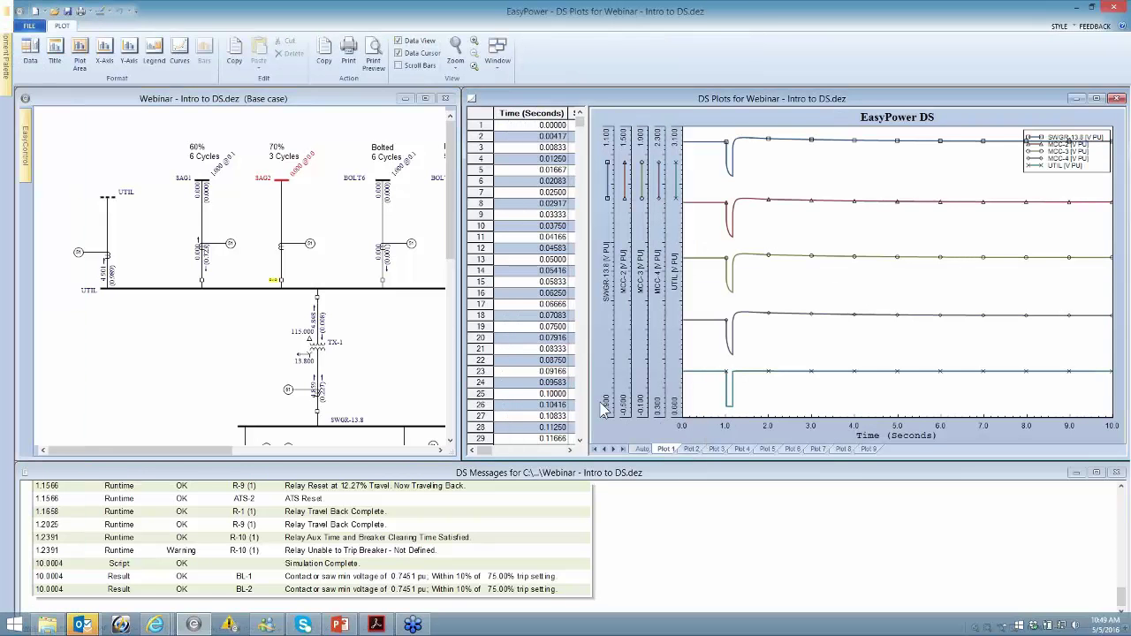
click(399, 41)
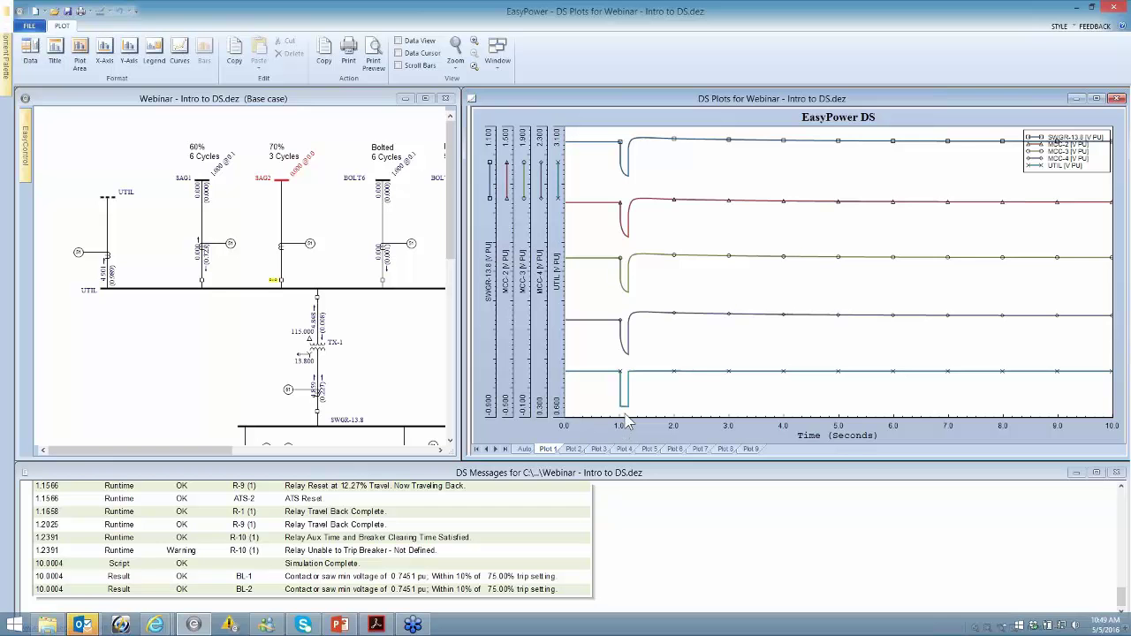
click(575, 449)
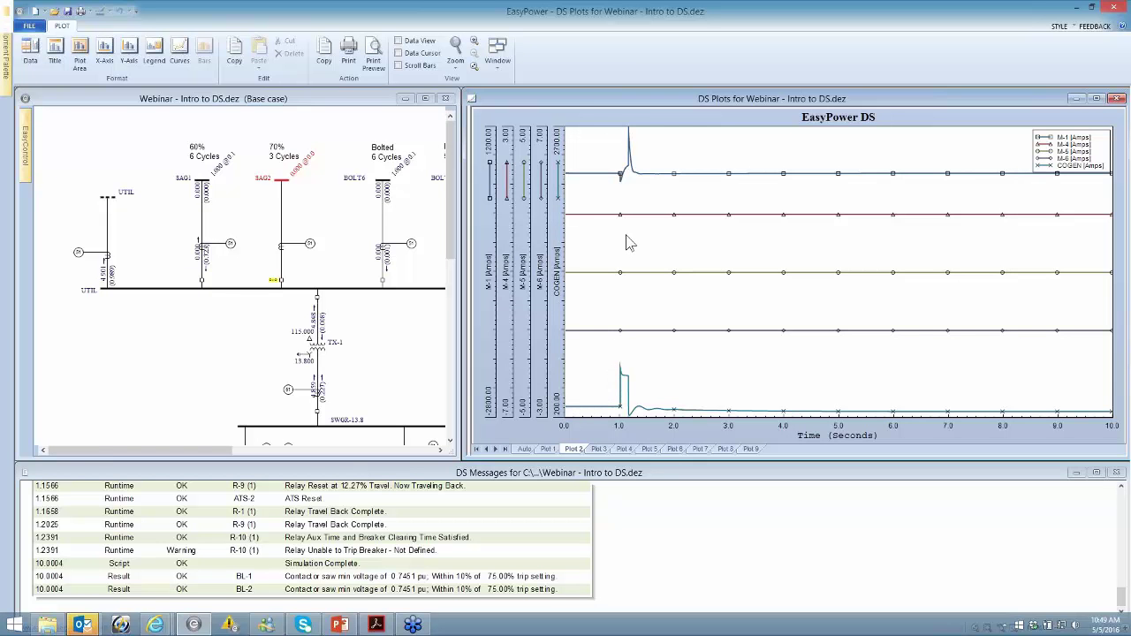
Inspect the MCC-3 and MCC-4 motor contactors on the one-line after the SAG2 fault
click(333, 370)
scroll(327, 355, down, 3)
drag(327, 355, 219, 198)
drag(410, 399, 326, 328)
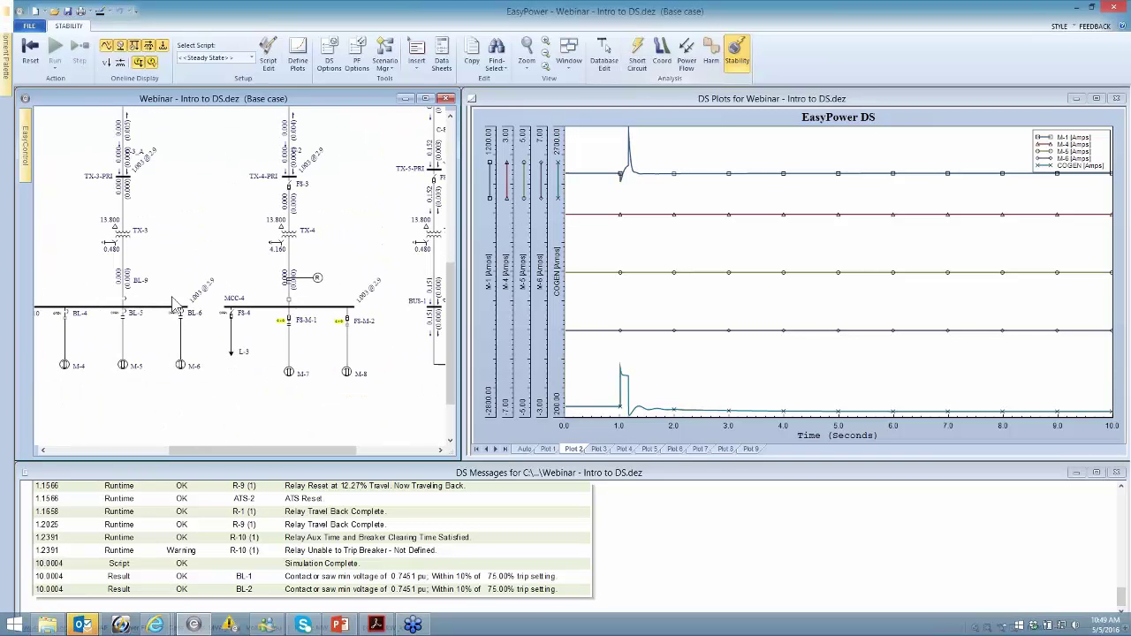
drag(201, 309, 341, 316)
drag(196, 318, 131, 304)
drag(237, 305, 78, 295)
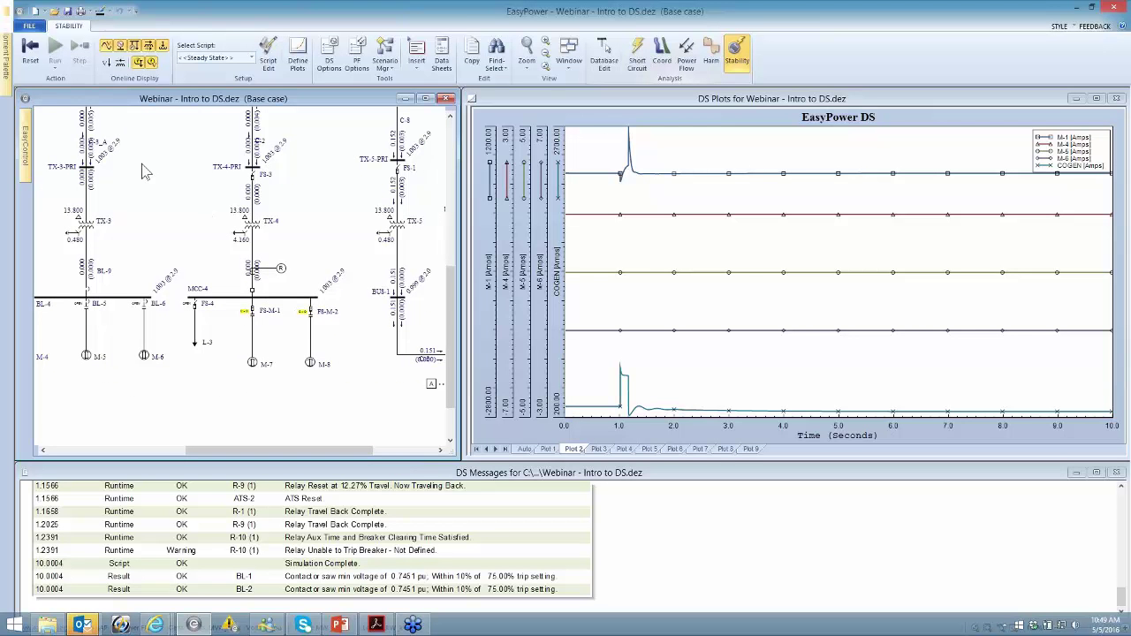
Reset the stability simulation and simulate a fault at bus SAG1, the 60%, 6-cycle sag case
click(30, 52)
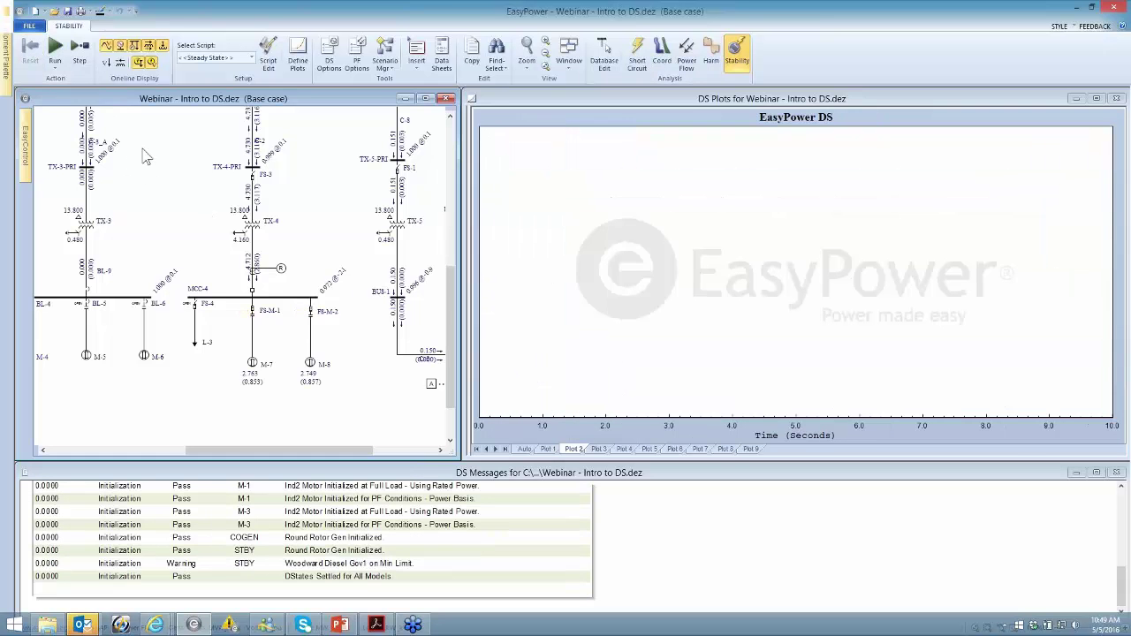
drag(141, 162, 233, 368)
drag(213, 179, 313, 341)
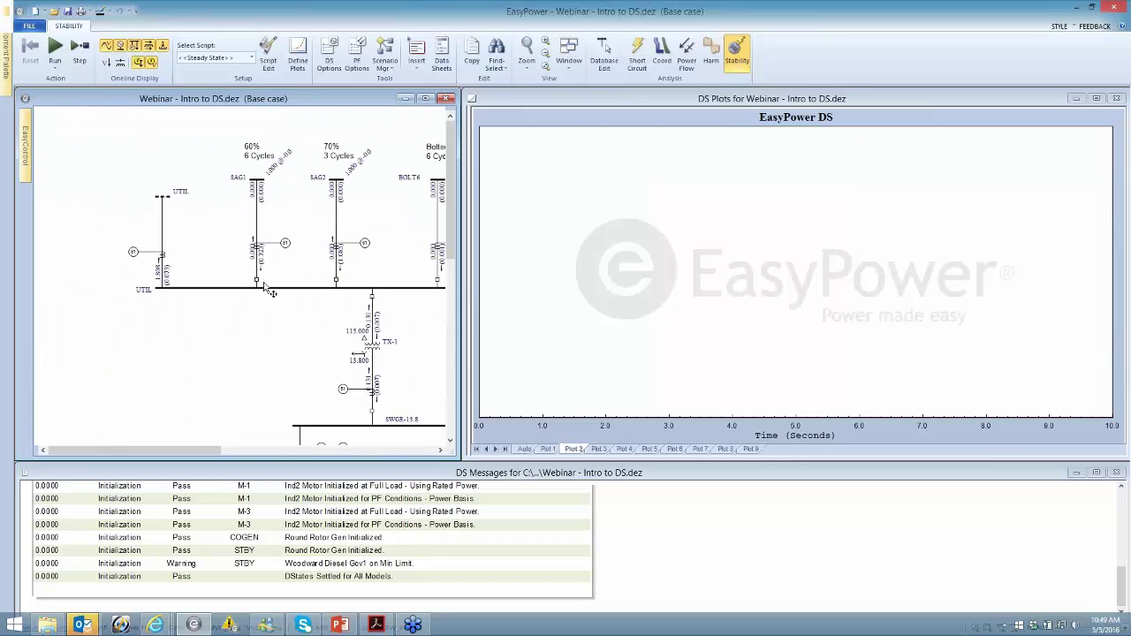
double_click(254, 178)
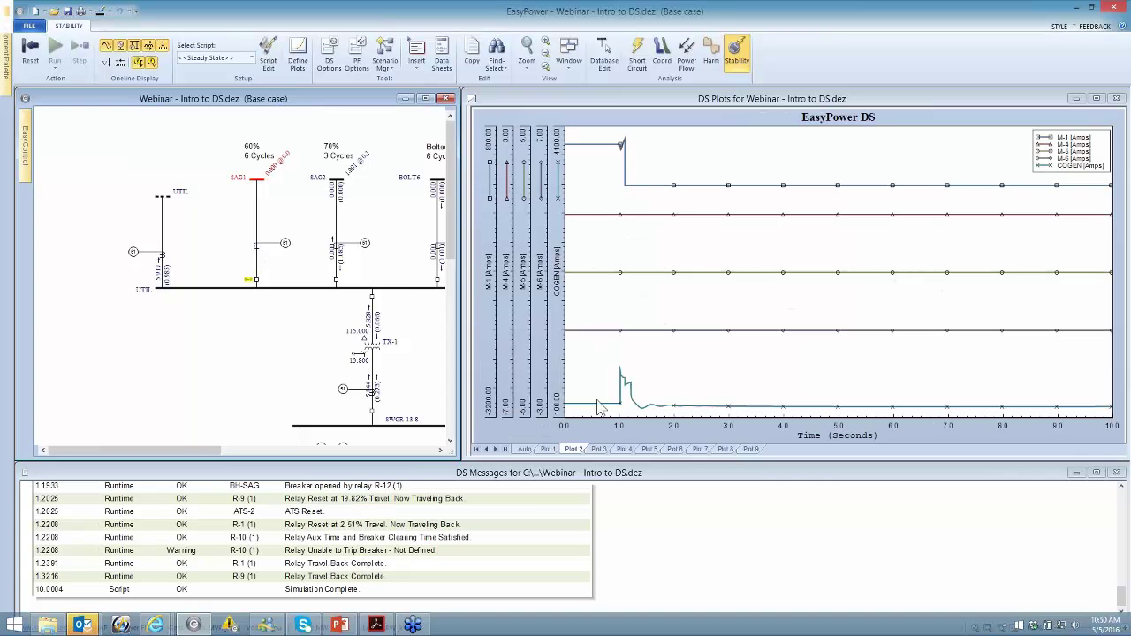
Inspect the contactors at MCC-2, MCC-3 and MCC-4 and the transfer switch ATS-2 on the one-line after the SAG1 fault
scroll(405, 378, down, 5)
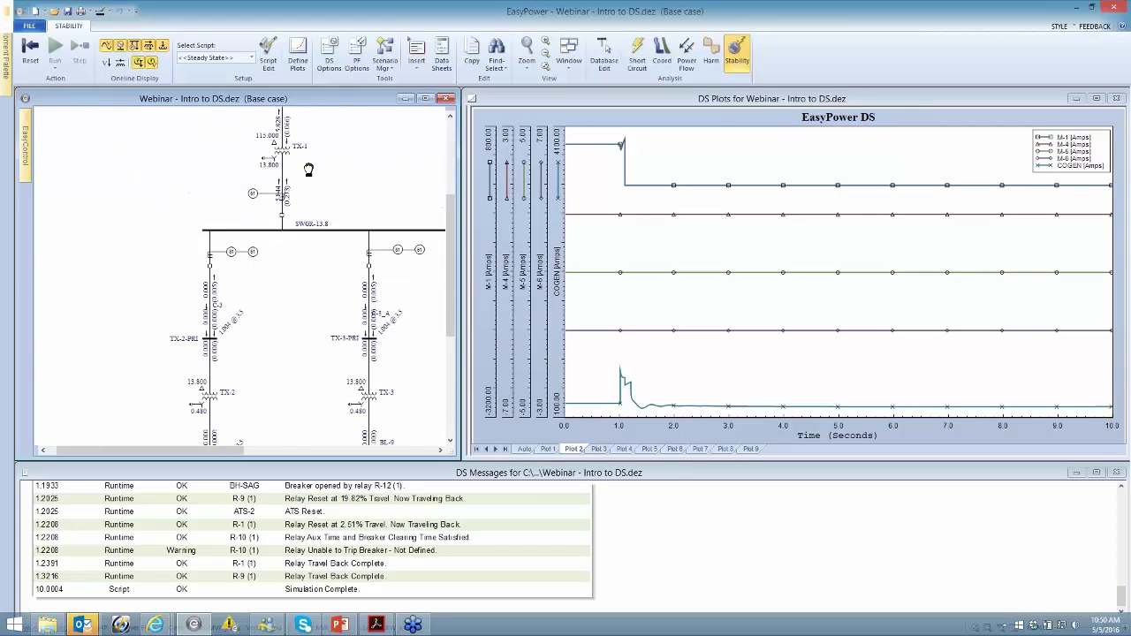
drag(258, 312, 114, 202)
drag(270, 253, 383, 266)
drag(204, 276, 246, 275)
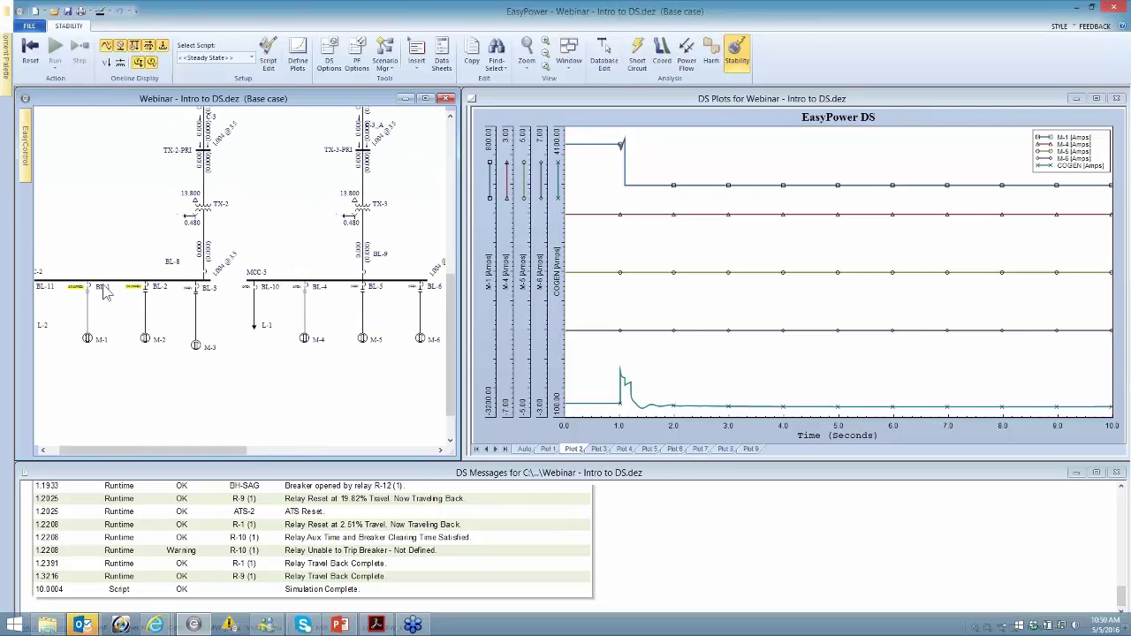
drag(81, 305, 219, 323)
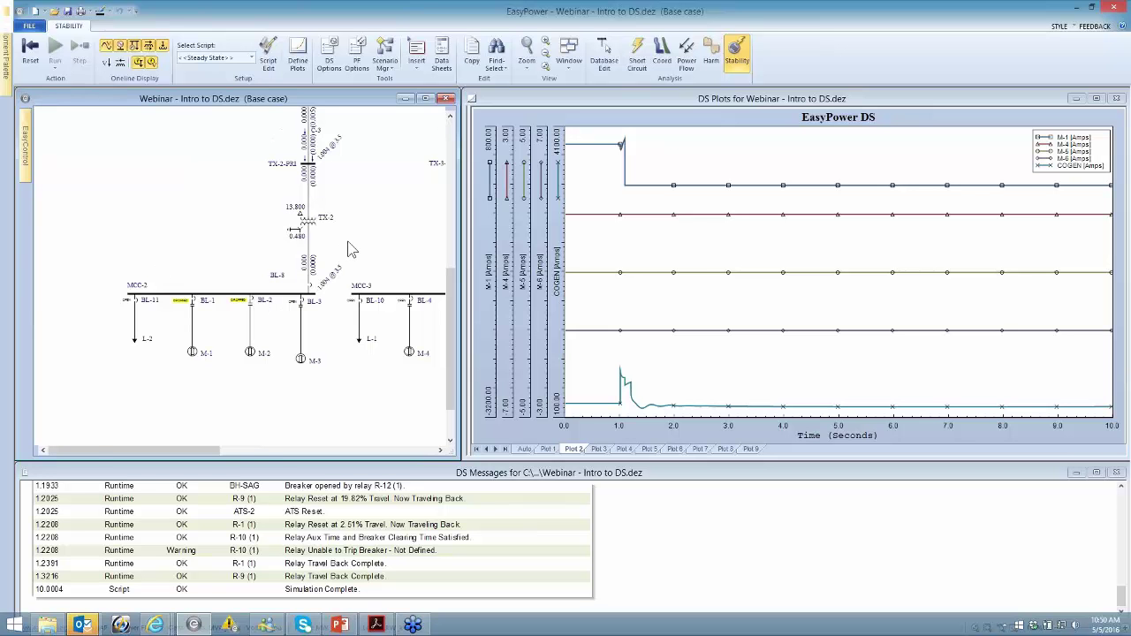
drag(351, 252, 151, 252)
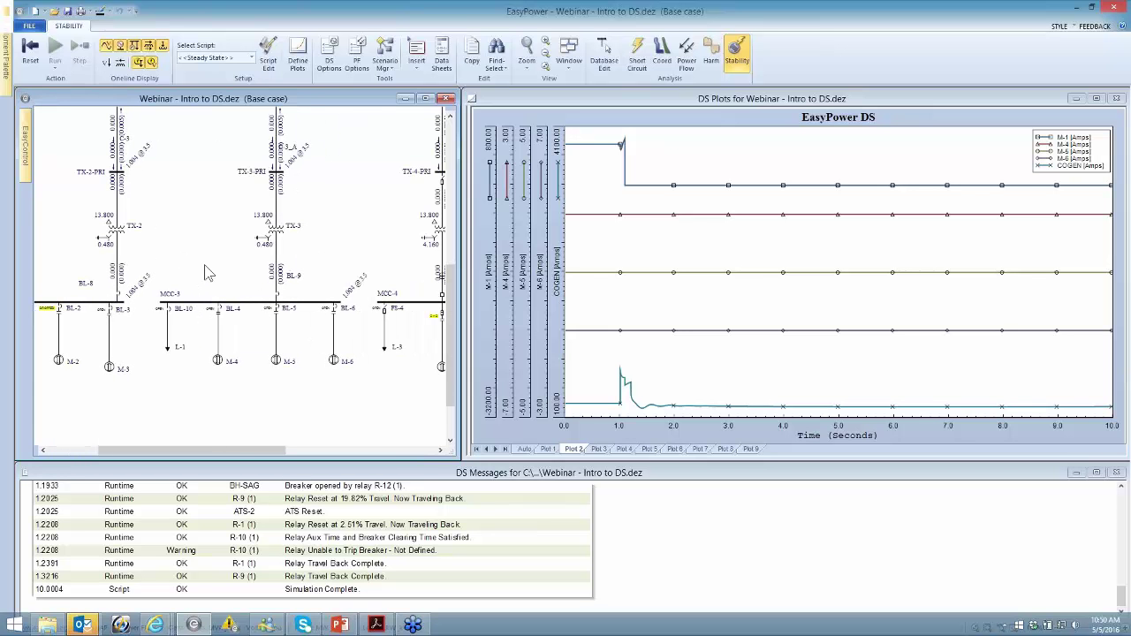
drag(392, 218, 352, 227)
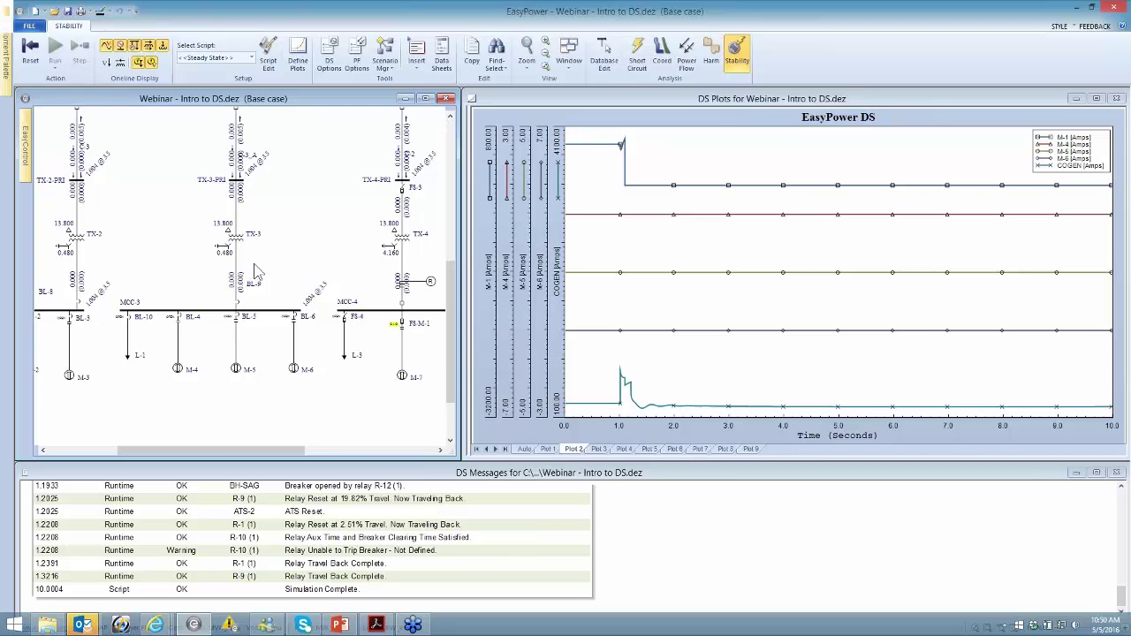
drag(345, 276, 61, 216)
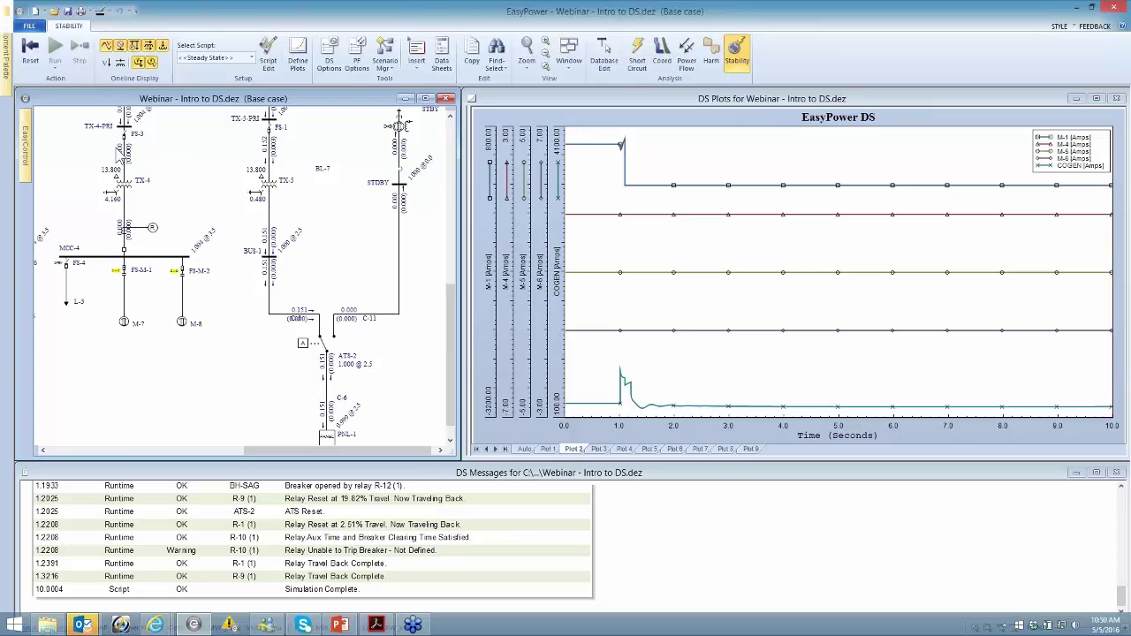
Reset the stability simulation and examine the motors on MCC-4, MCC-3 and MCC-2 at initial conditions on the one-line
click(30, 49)
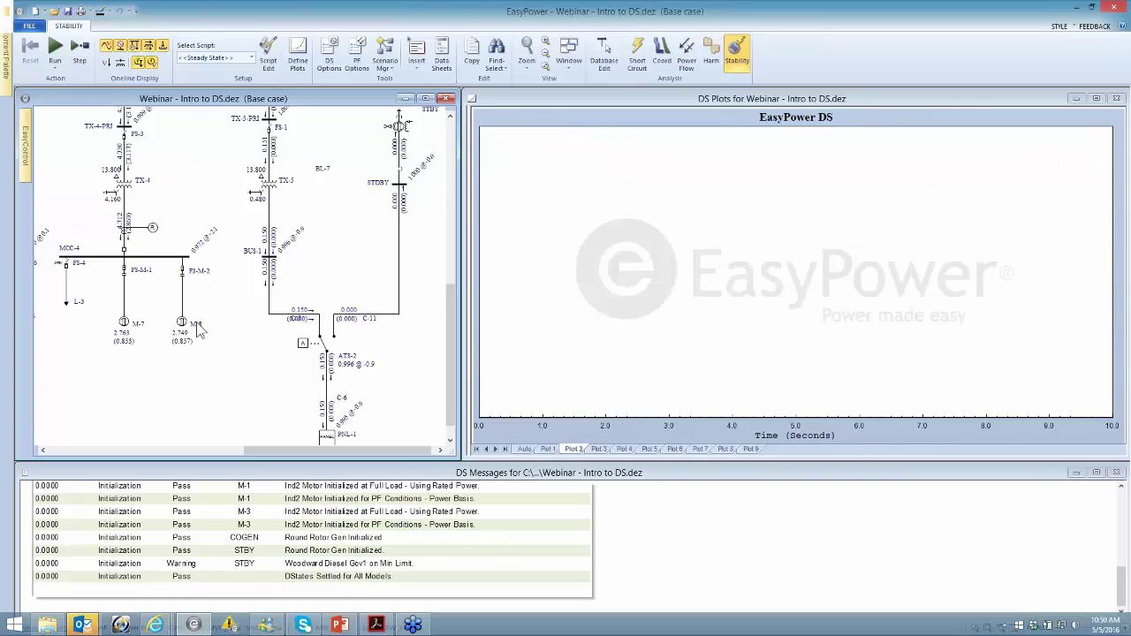
drag(162, 305, 288, 343)
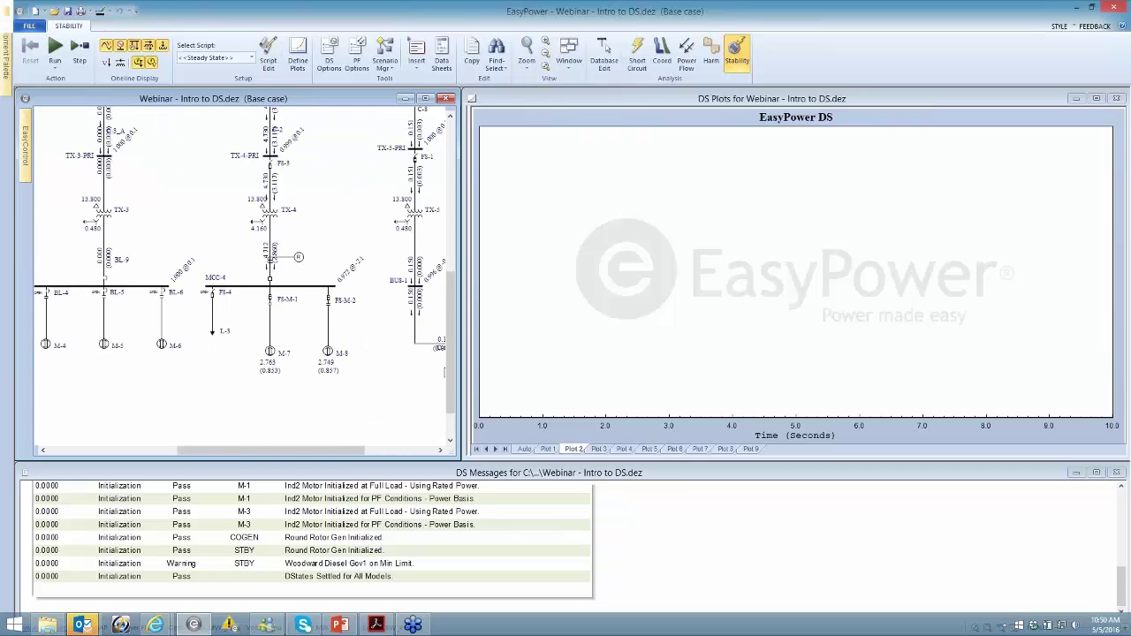
drag(185, 246, 330, 290)
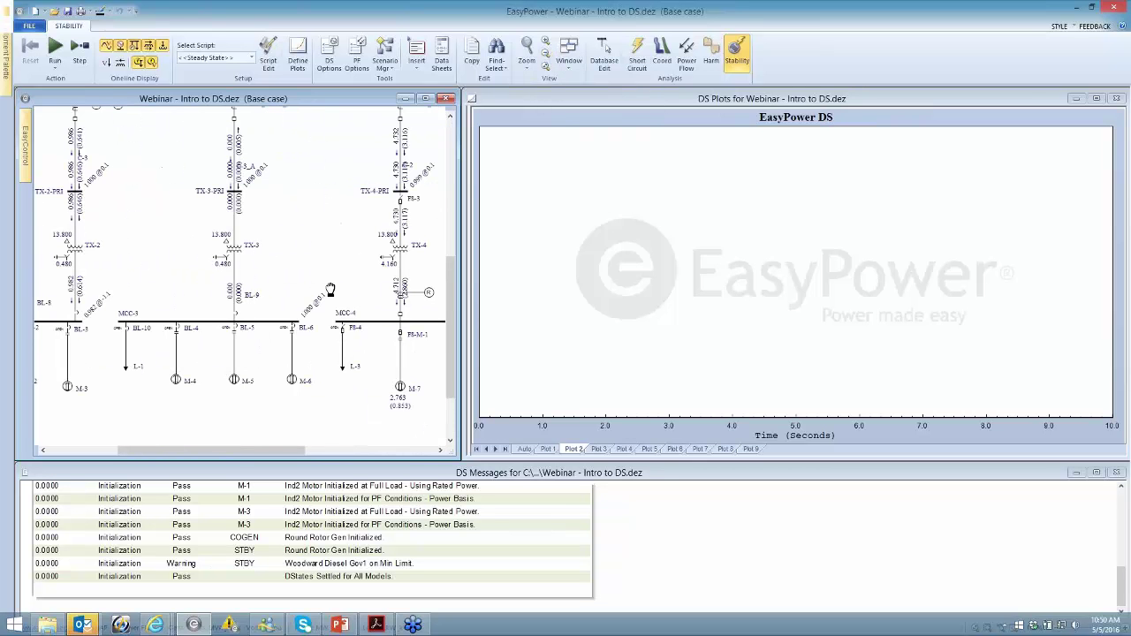
click(252, 60)
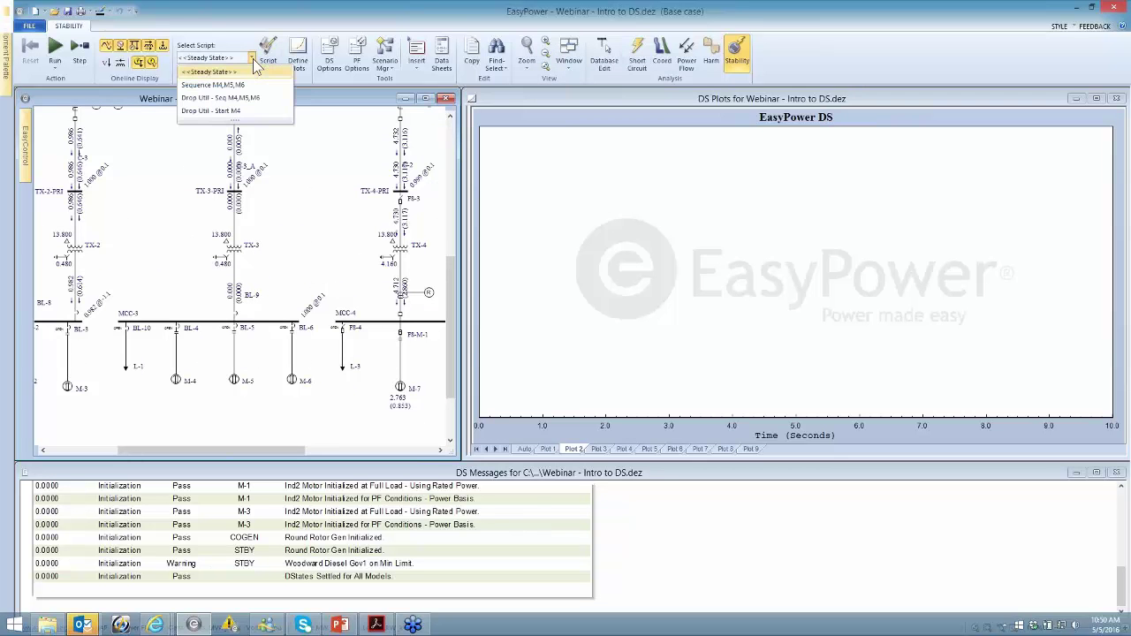
click(202, 147)
drag(148, 320, 214, 299)
scroll(283, 347, up, 2)
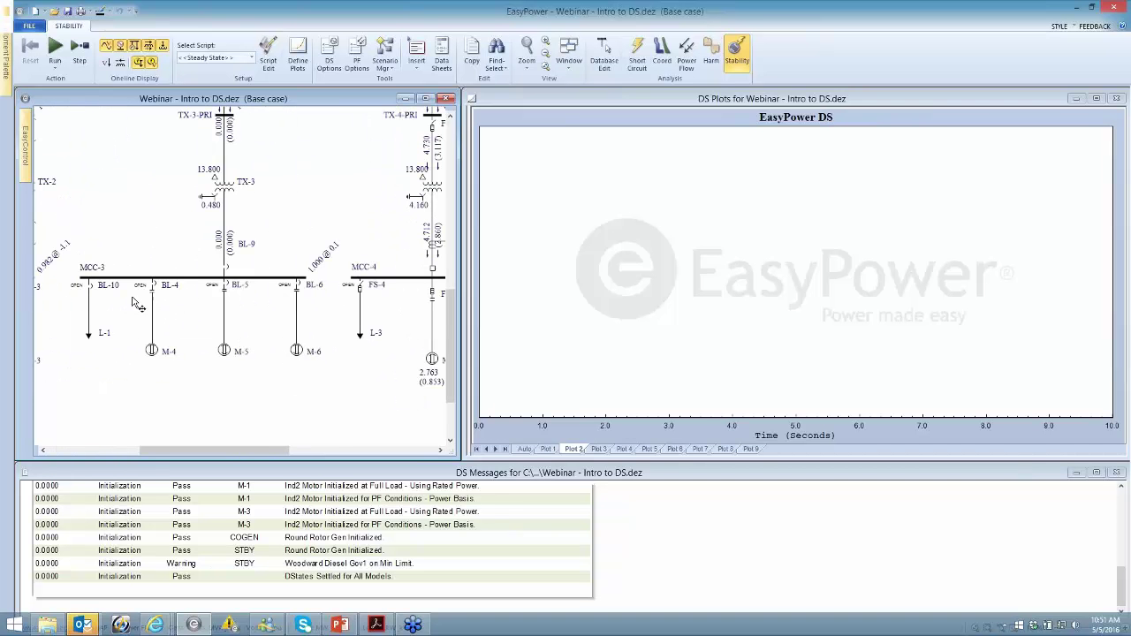
drag(124, 306, 409, 350)
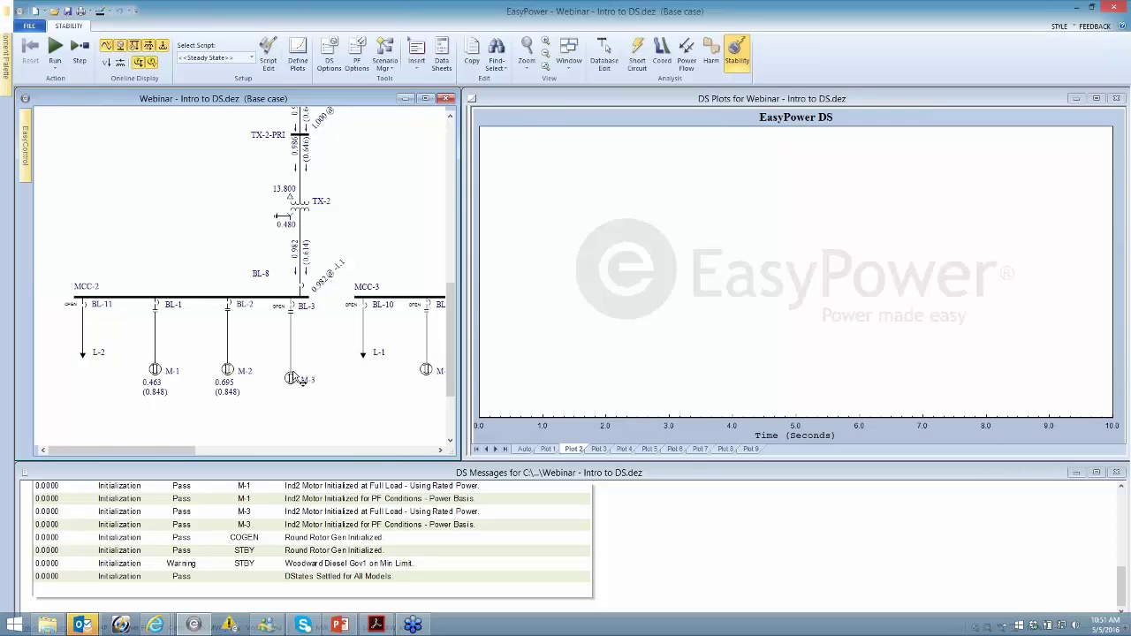
click(636, 62)
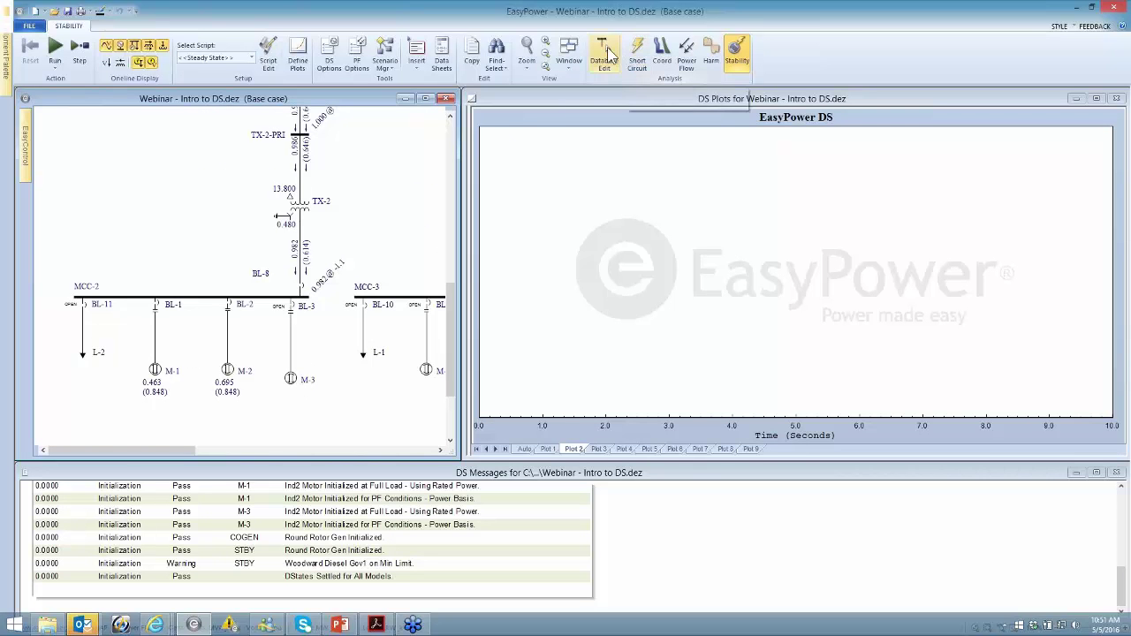
Switch to database editing and open the stability data of motor M-3 on MCC-2
click(425, 98)
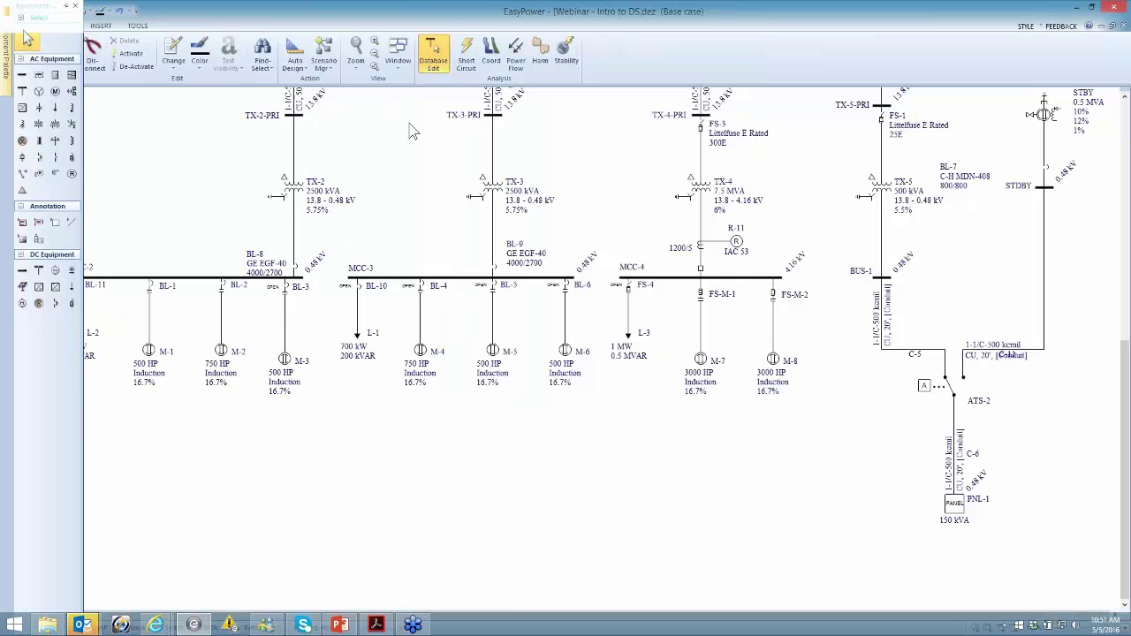
click(287, 362)
click(283, 356)
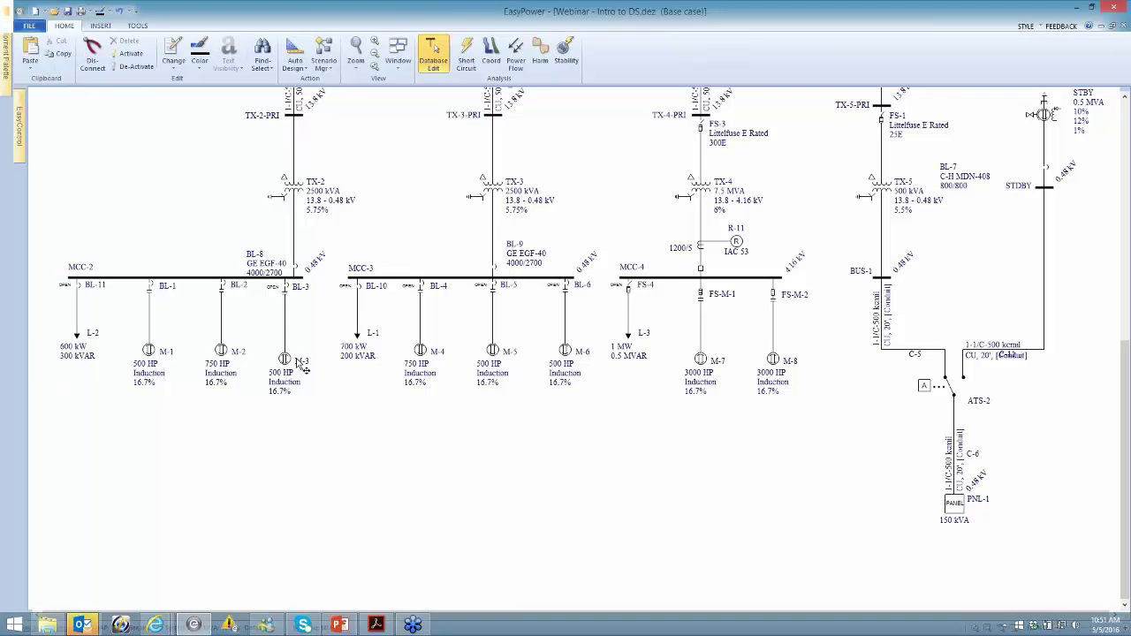
double_click(283, 360)
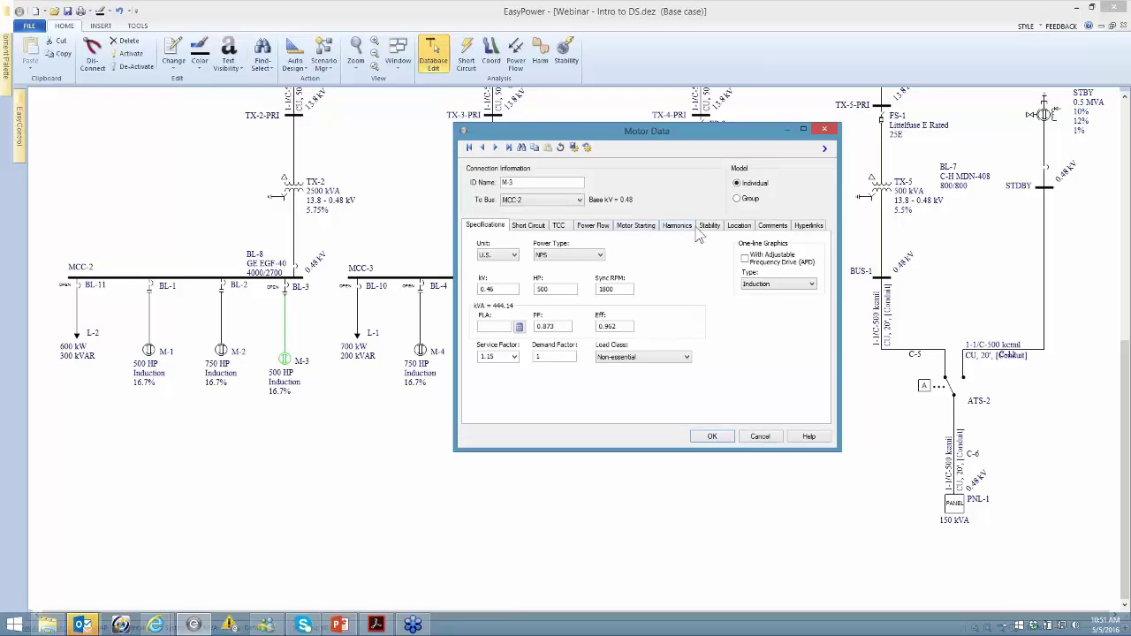
click(702, 230)
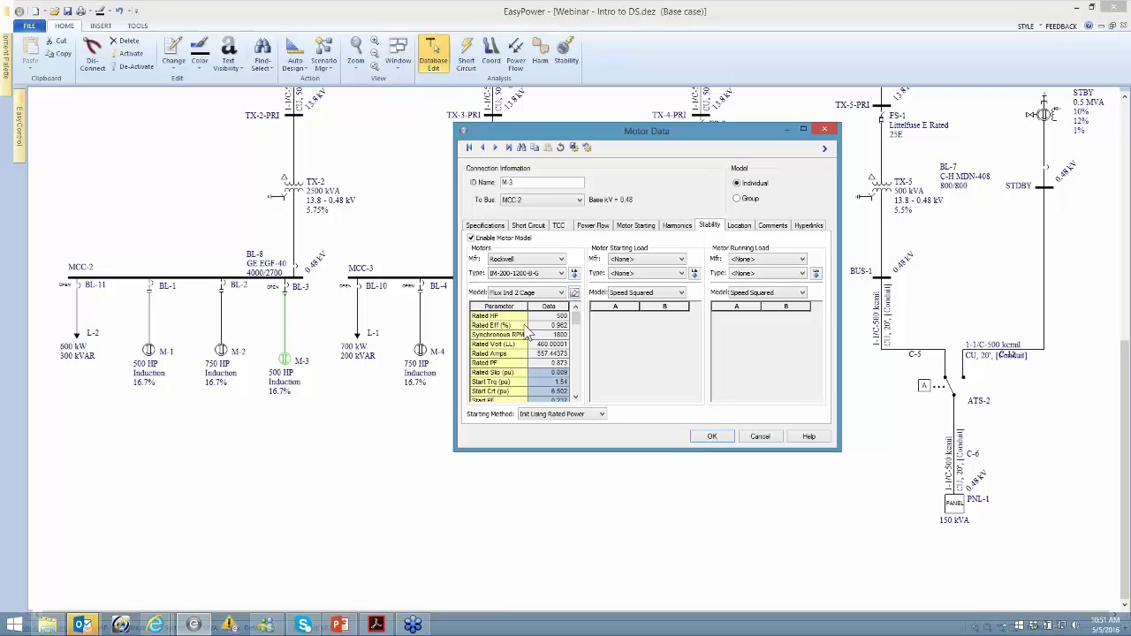
Open M-3's motor model parameter table in Excel, then move and widen the spreadsheet window beside the motor data
right_click(496, 317)
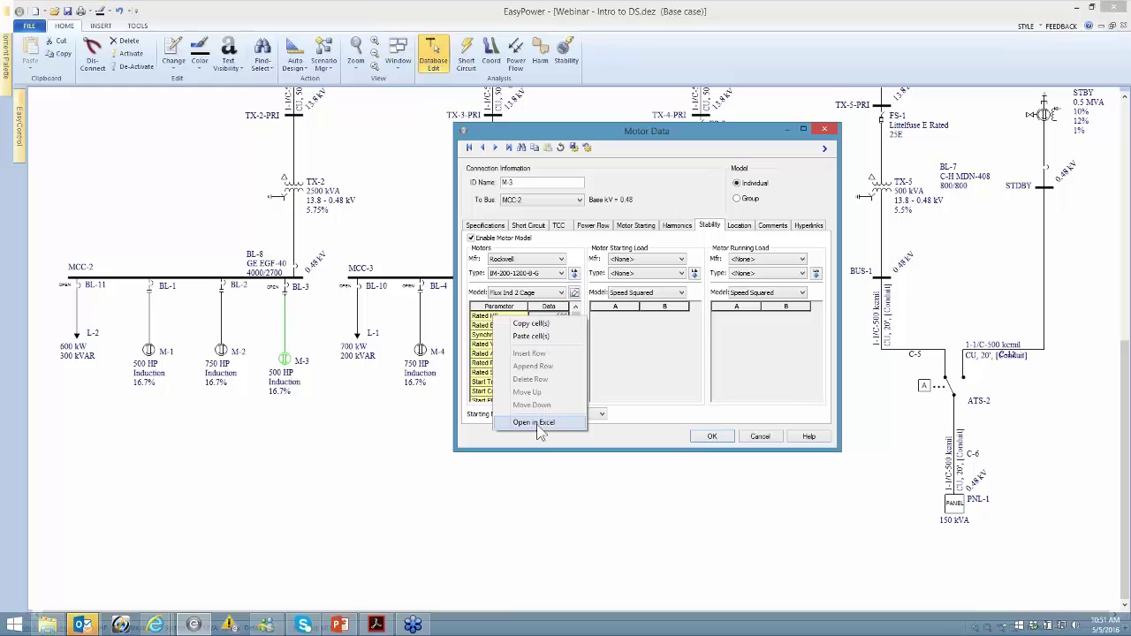
click(534, 424)
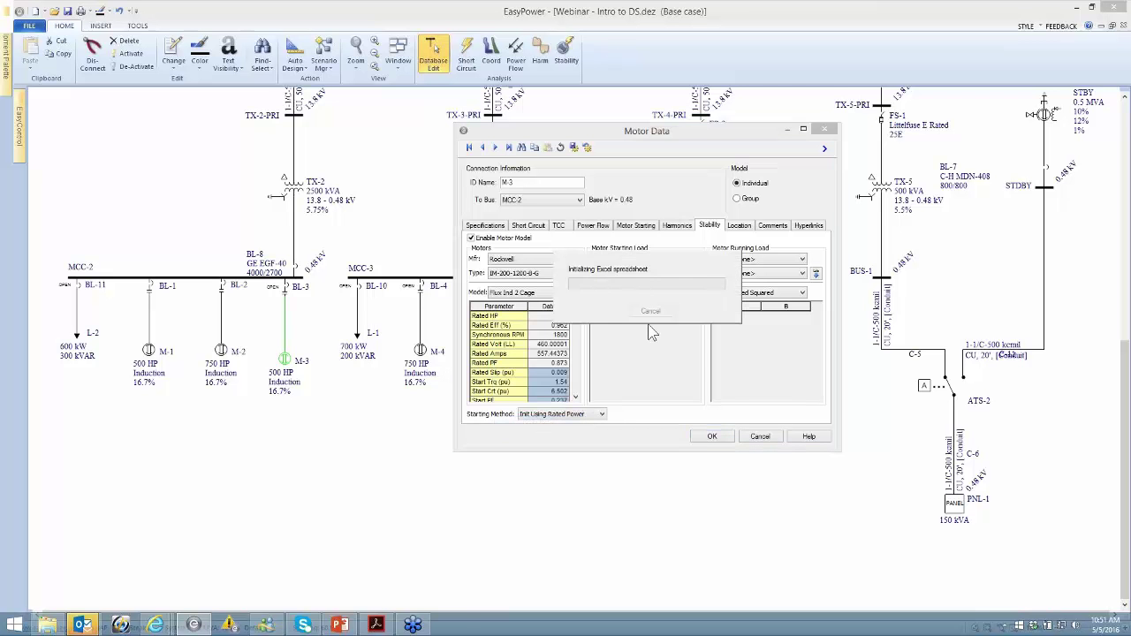
click(612, 372)
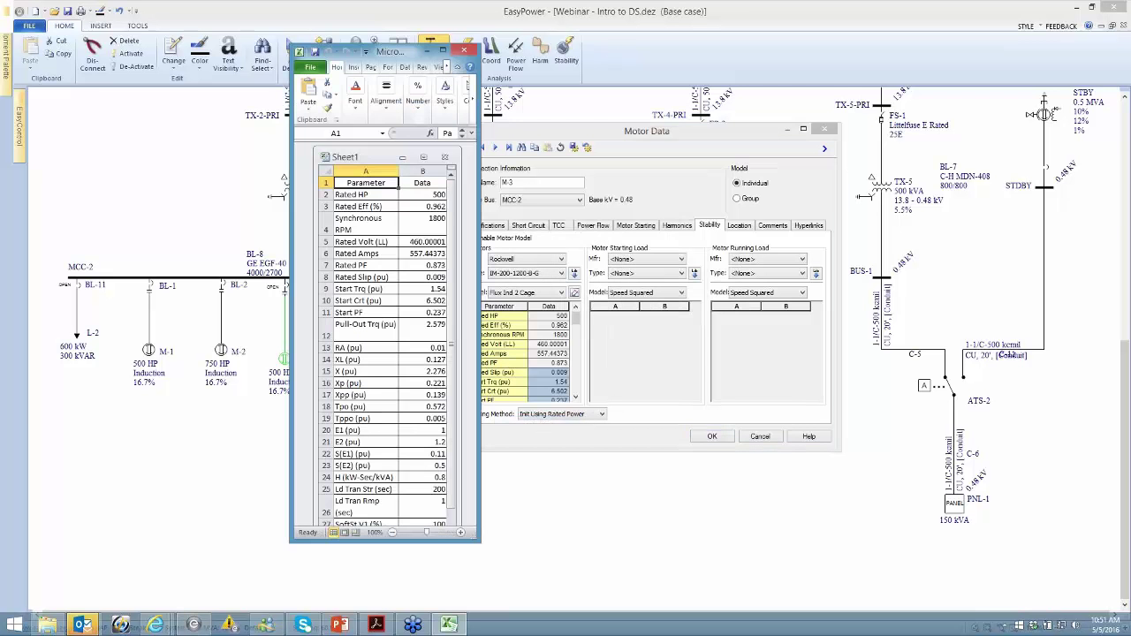
drag(402, 46, 850, 59)
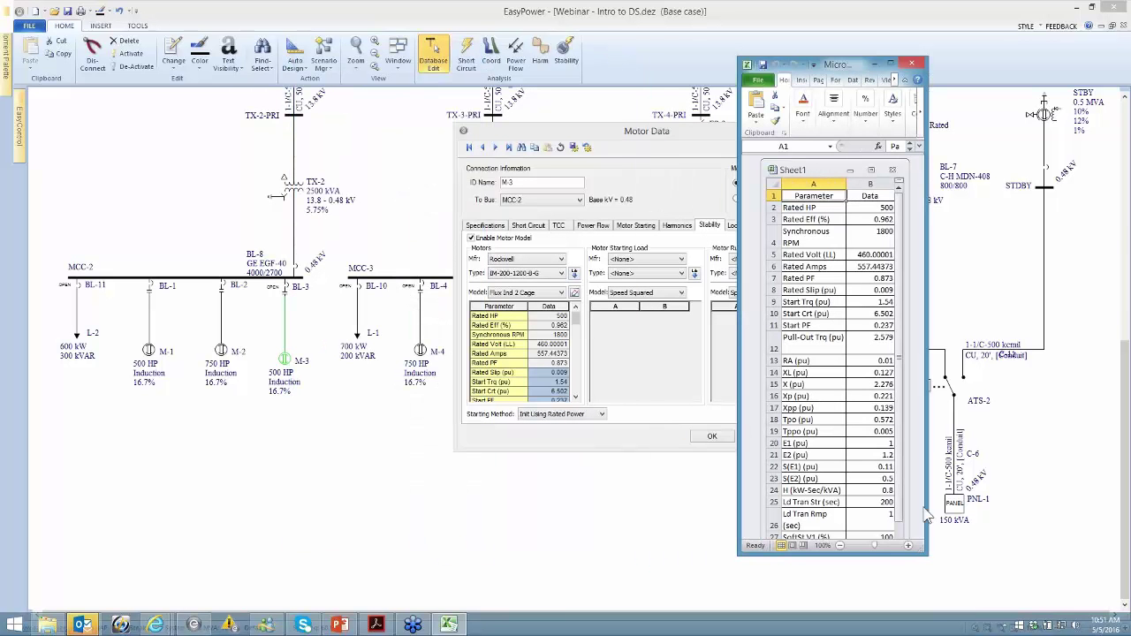
drag(928, 517, 974, 516)
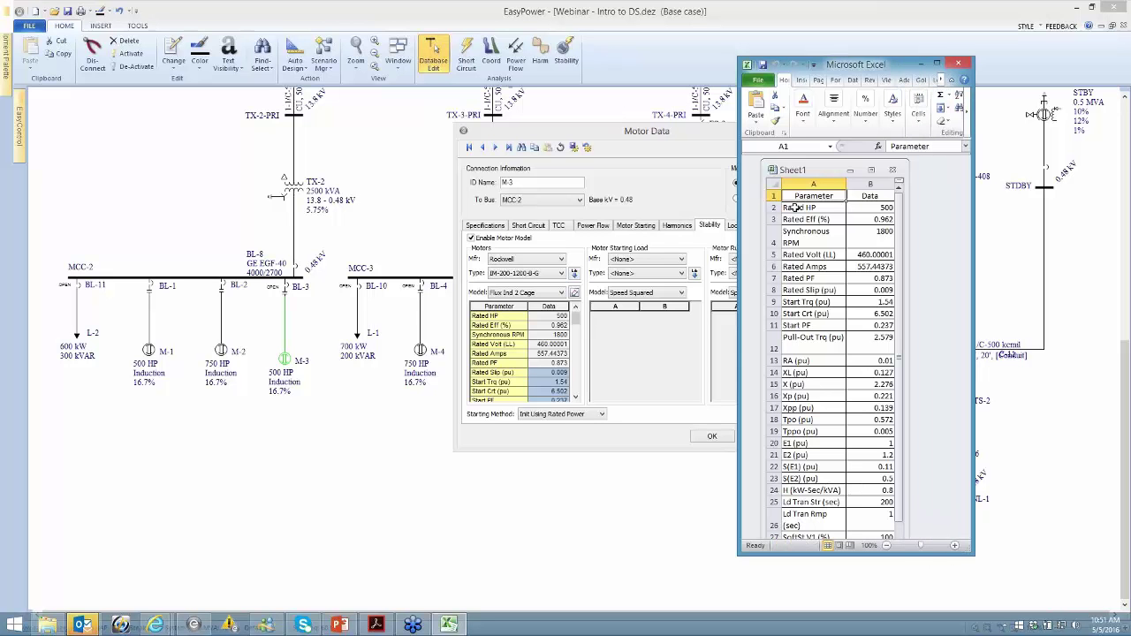
Delete the Parameter/Data header row from the Excel sheet
drag(846, 199, 875, 196)
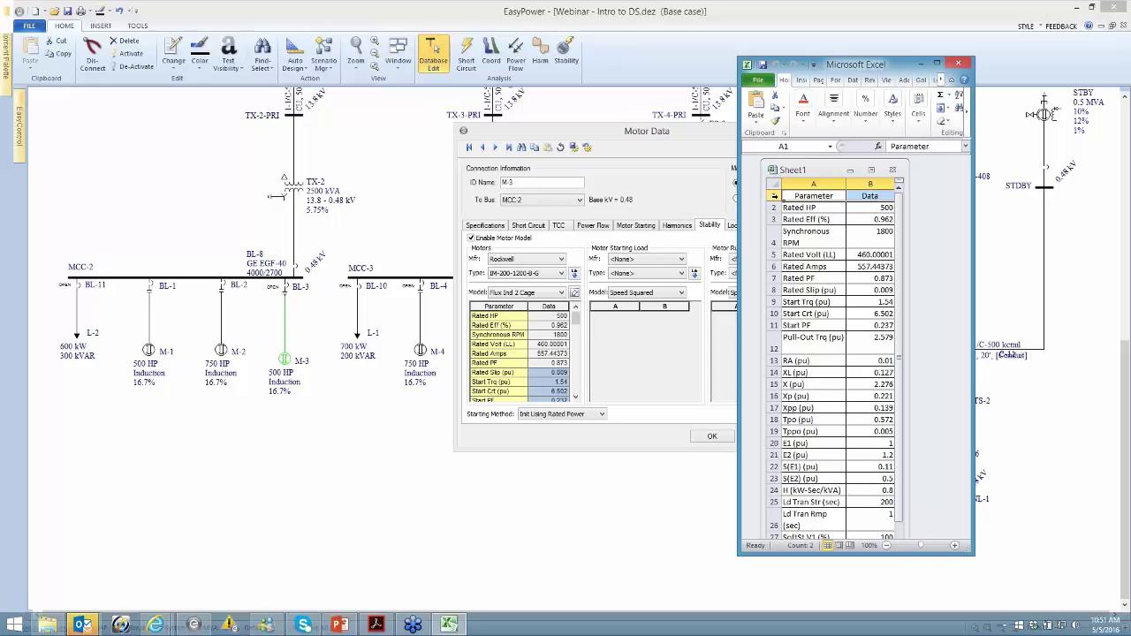
right_click(774, 195)
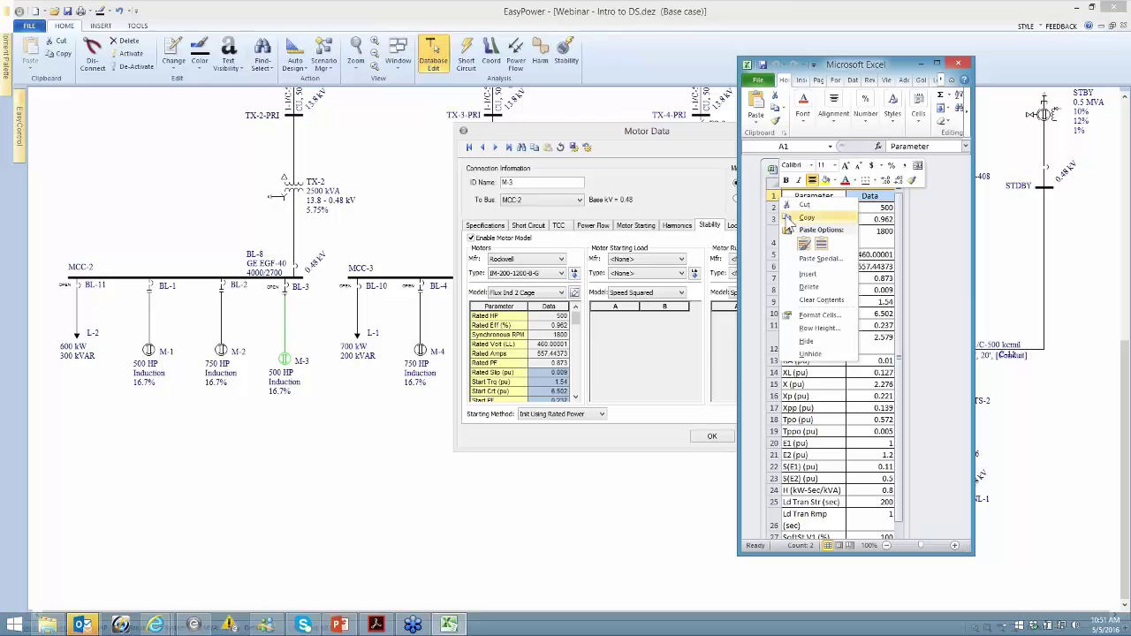
click(809, 286)
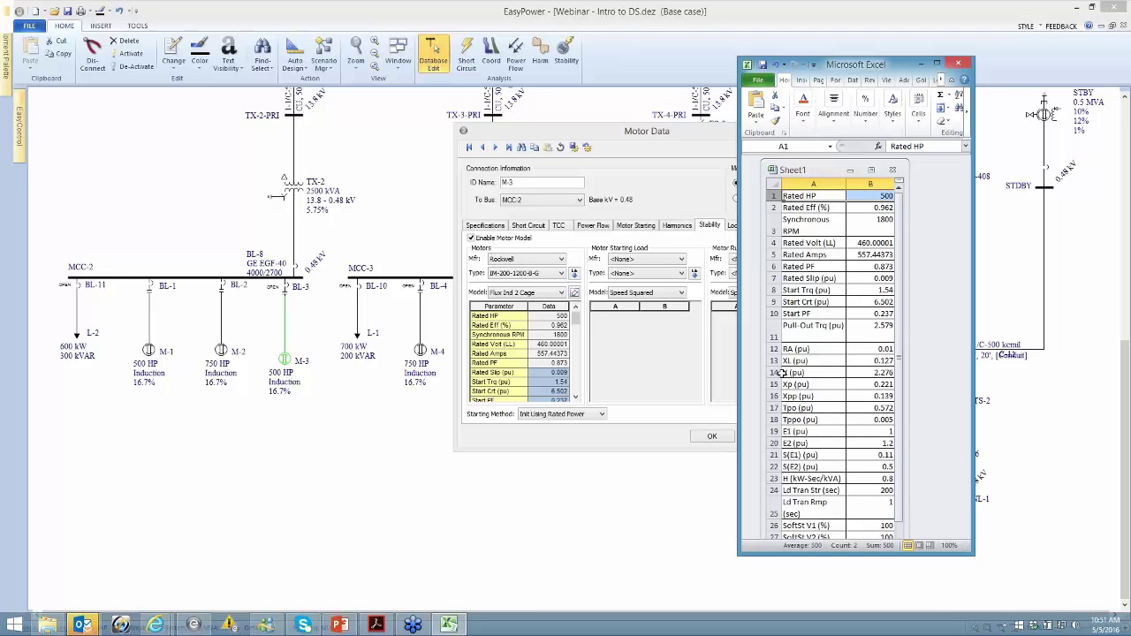
Locate the H (kW-Sec/kVA) parameter's row number in the Excel sheet, then minimize the spreadsheet
drag(836, 71, 1130, 132)
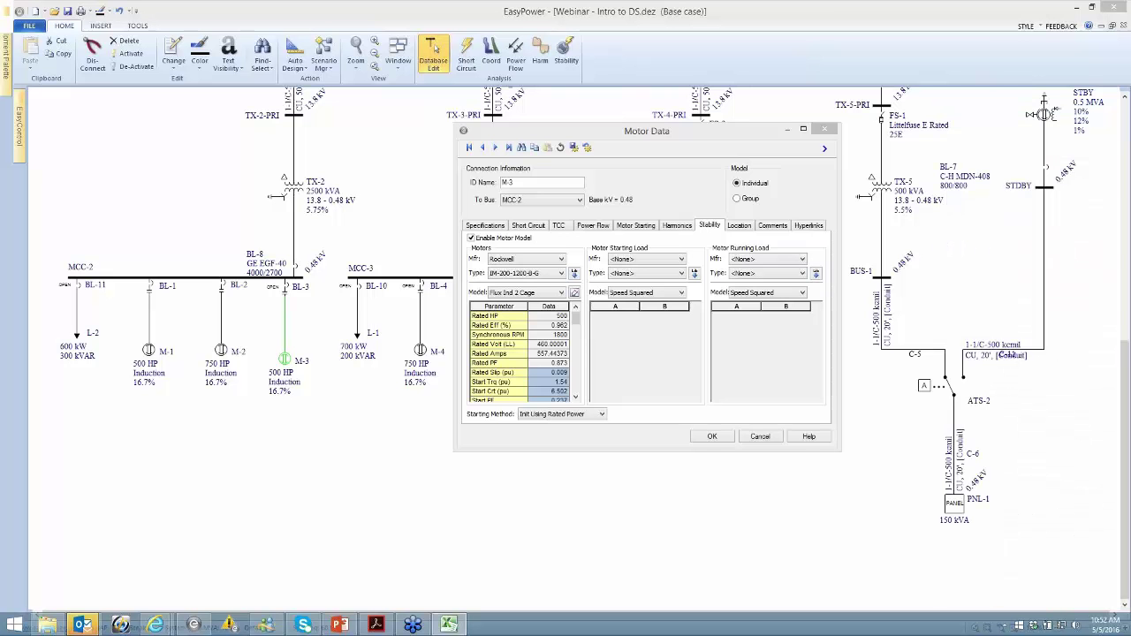
drag(1130, 132, 597, 87)
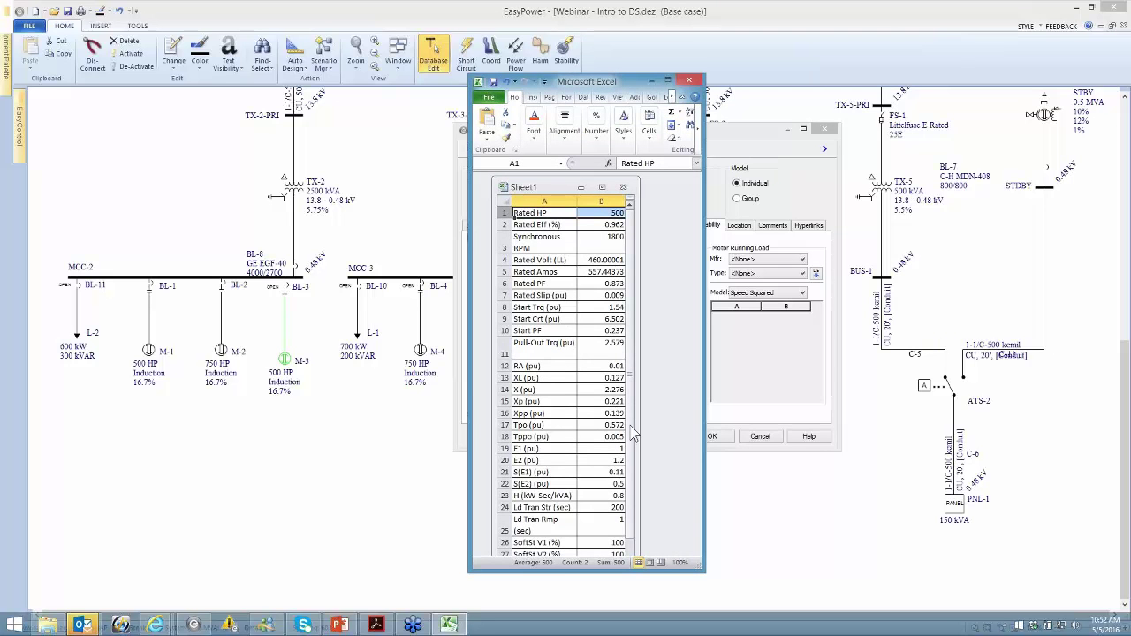
drag(633, 433, 633, 459)
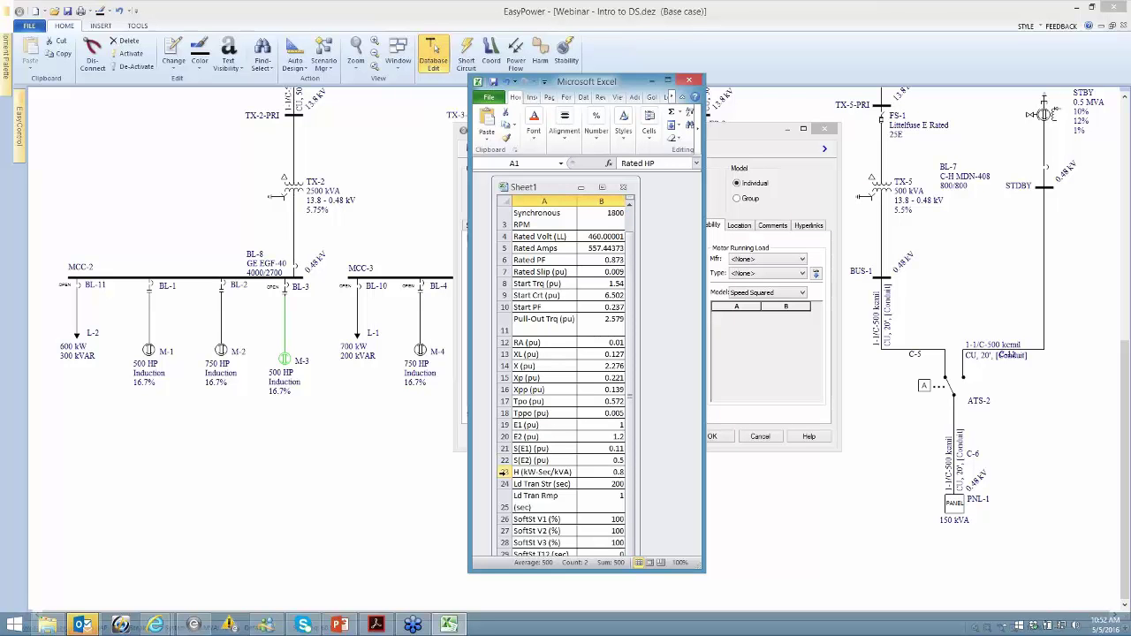
click(502, 472)
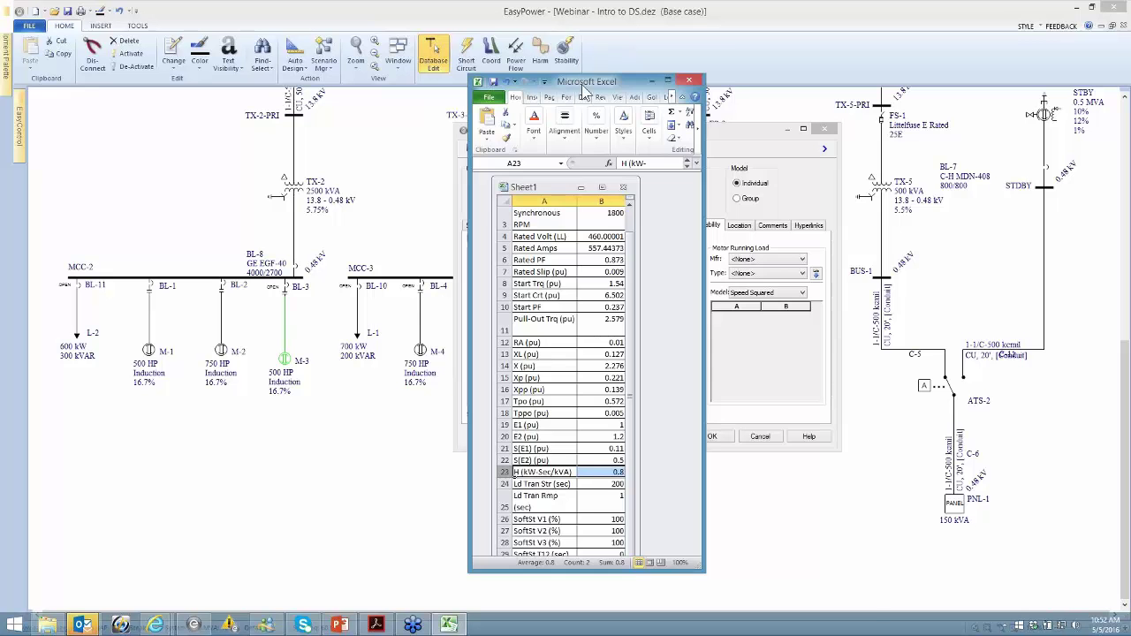
click(652, 82)
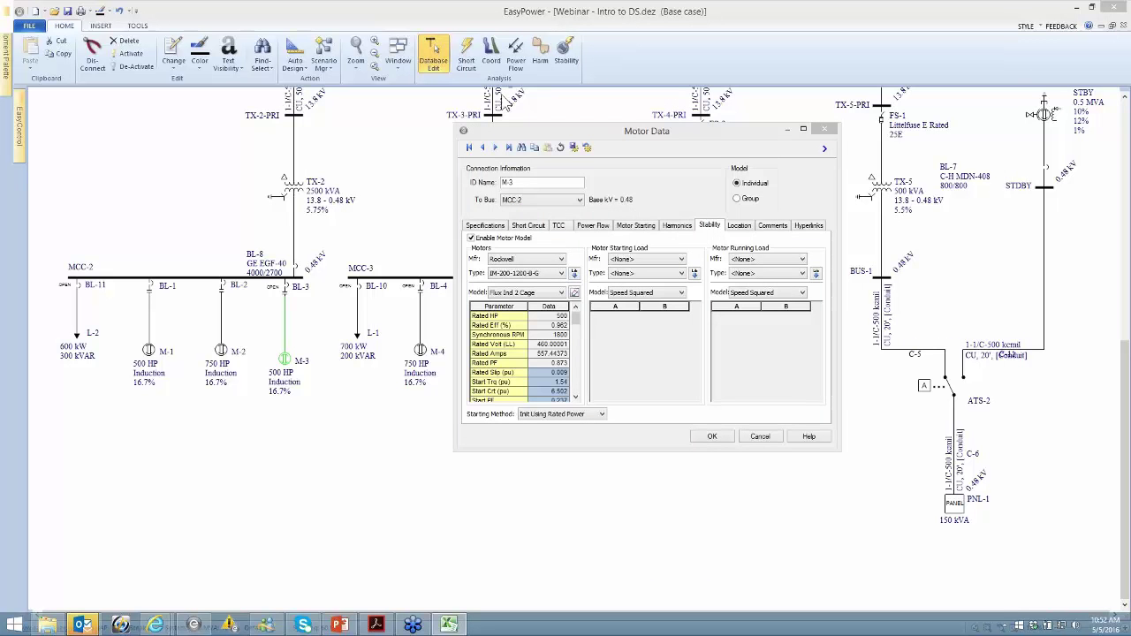
Accept the M-3 motor data, return to stability analysis, and close breaker BL-3 with the power flow re-solved
click(713, 437)
click(568, 53)
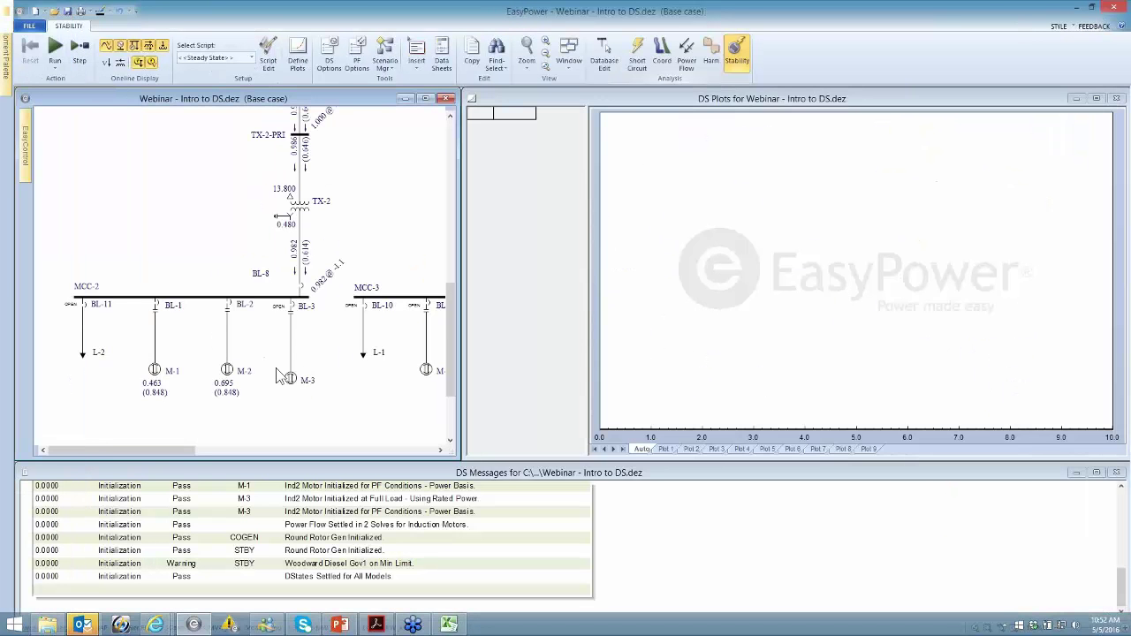
right_click(292, 314)
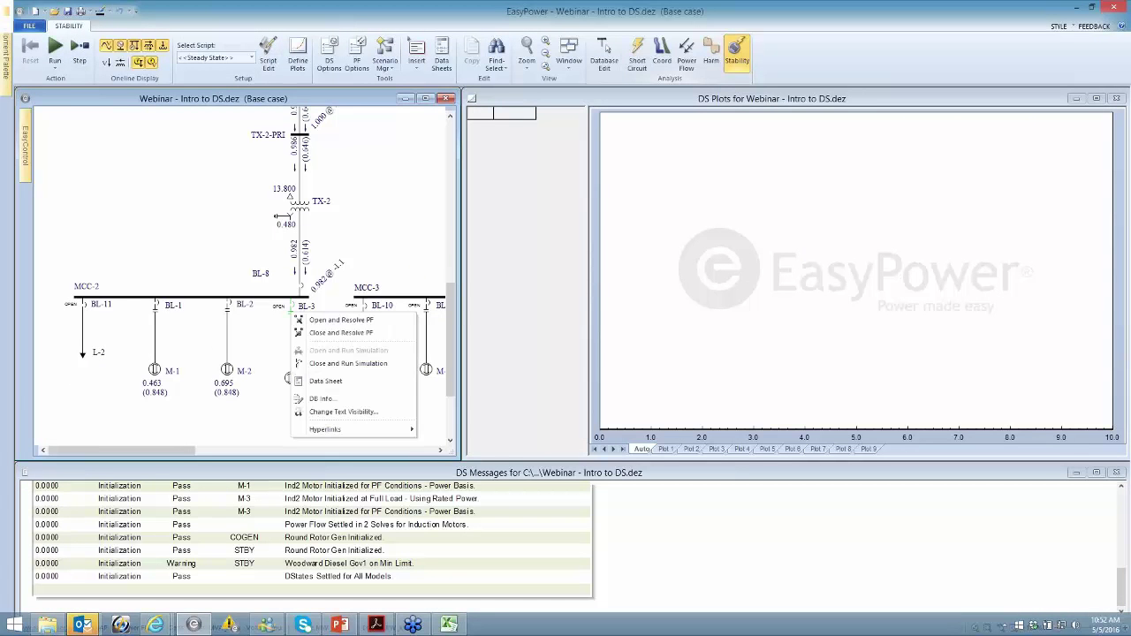
click(341, 333)
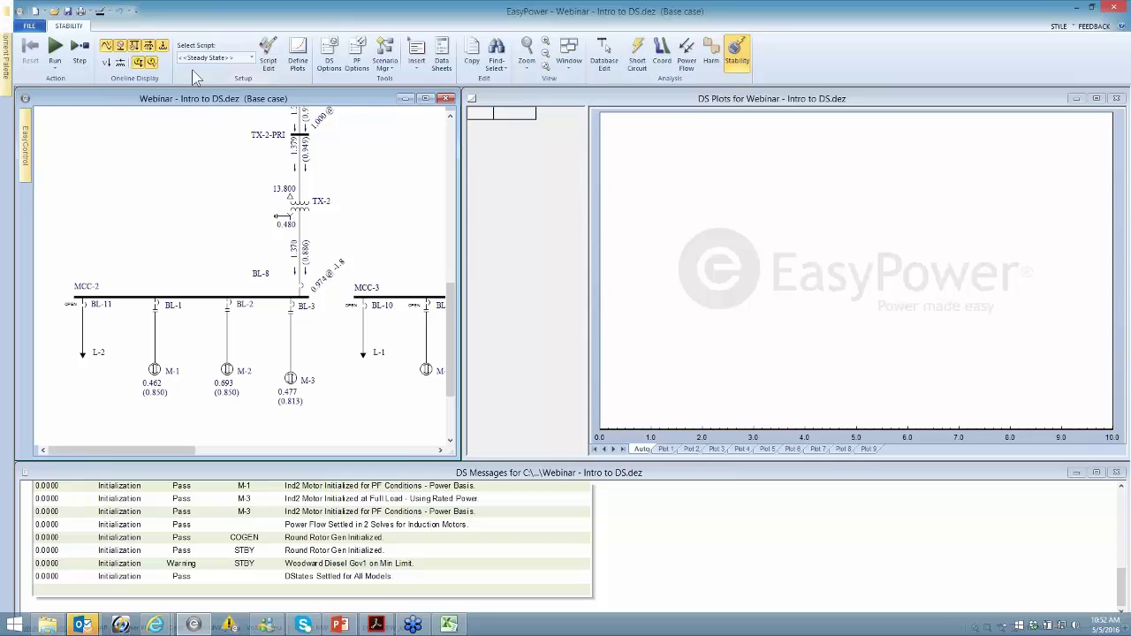
Create a new stability script named "load change"
click(268, 55)
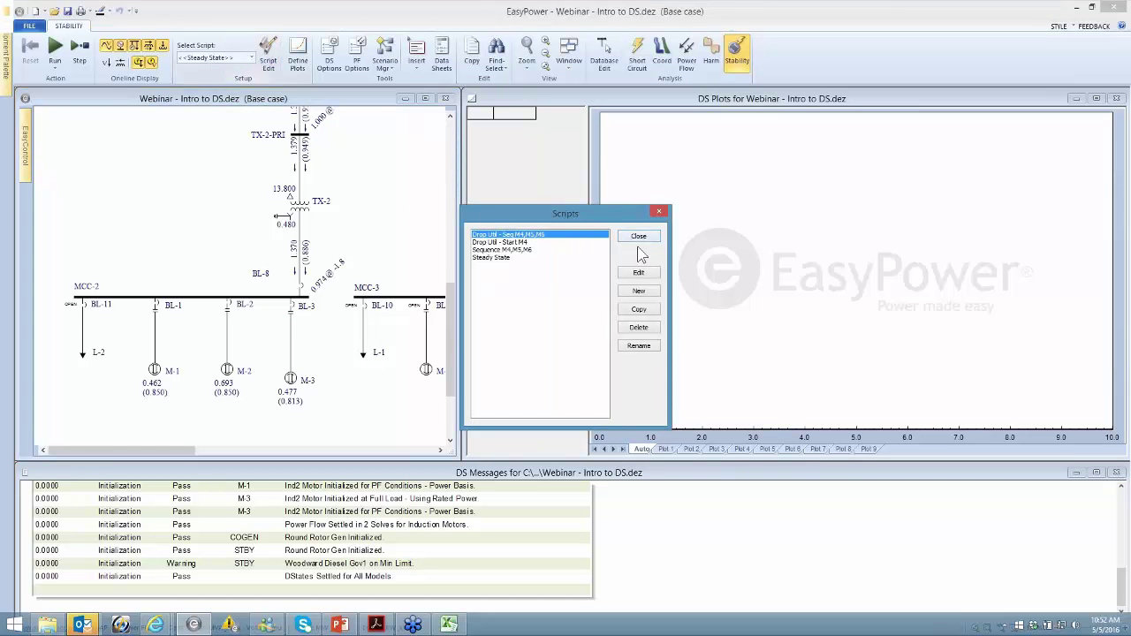
click(639, 290)
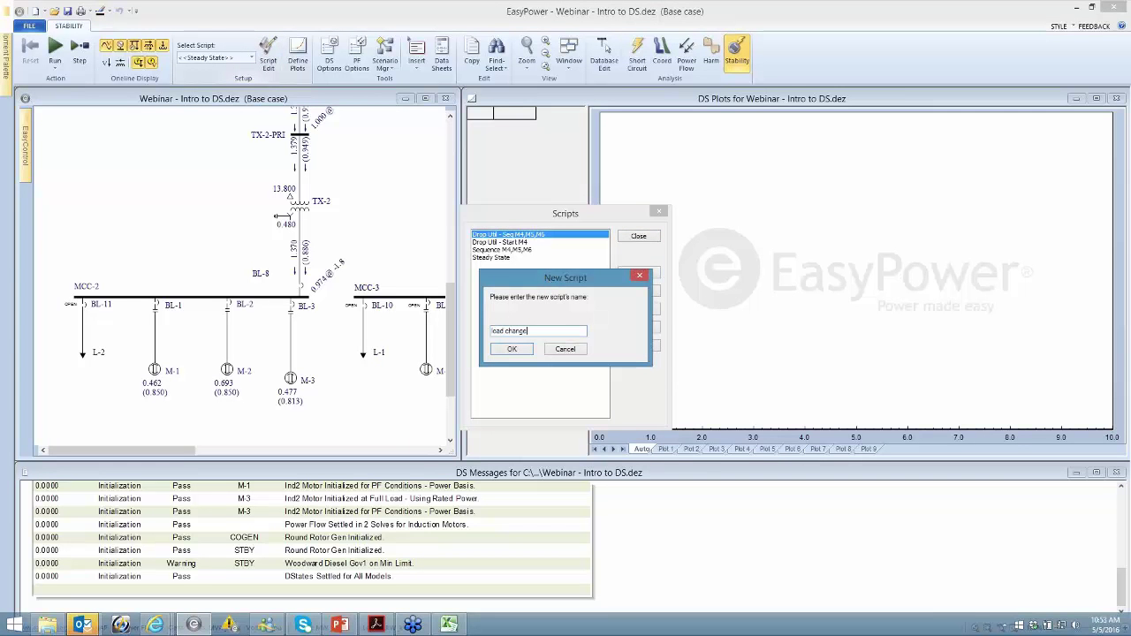
click(513, 349)
drag(500, 210, 511, 219)
Add a Run for Time command with a time of 1 as the script's first line
click(477, 242)
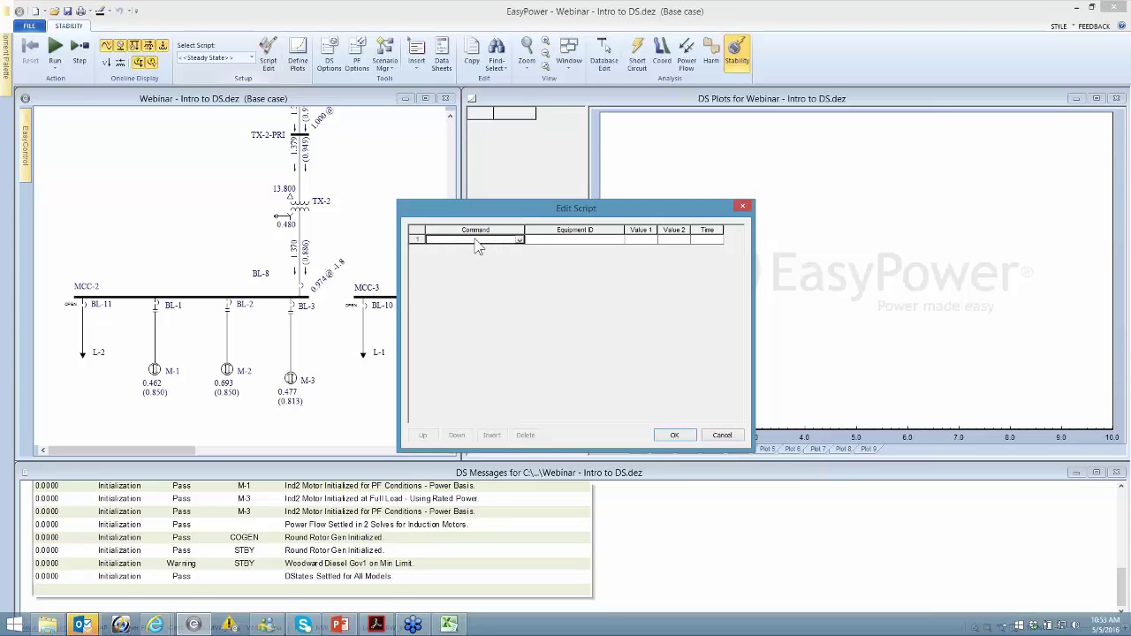
click(519, 241)
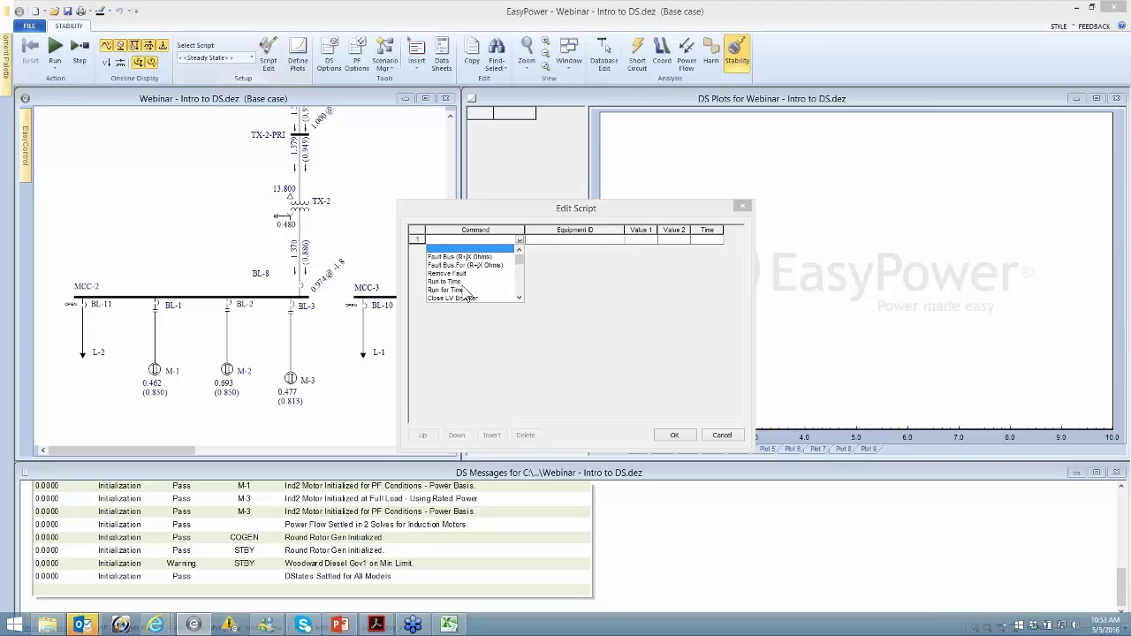
click(461, 291)
click(708, 231)
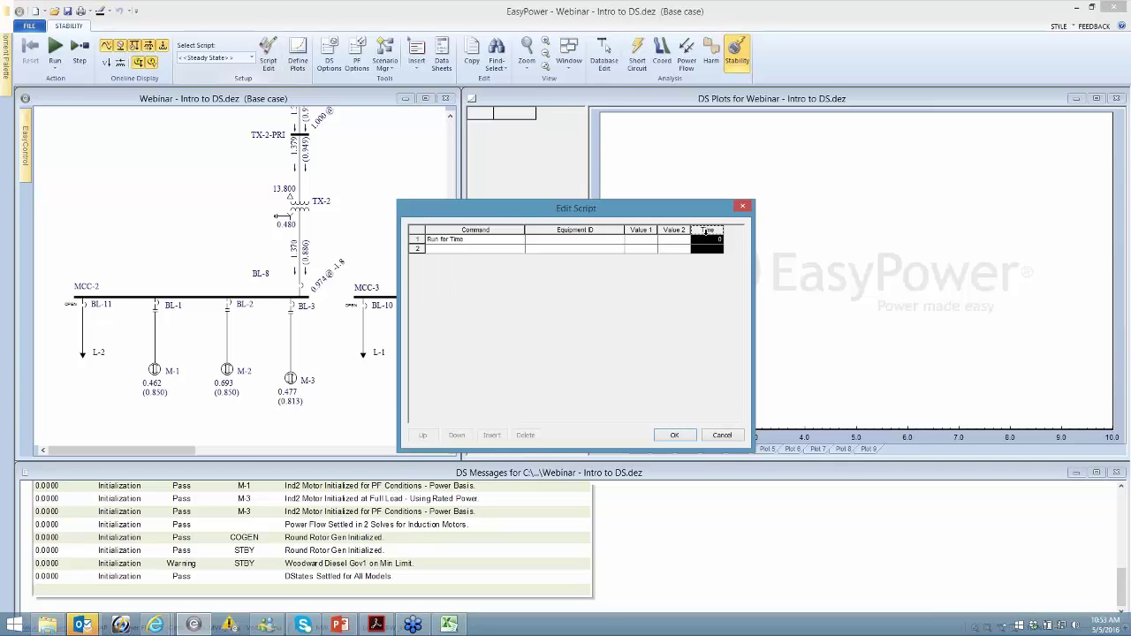
click(709, 240)
drag(711, 240, 800, 251)
text(1)
Add a Close LV Breaker command for BL-3 as the script's second line
click(508, 250)
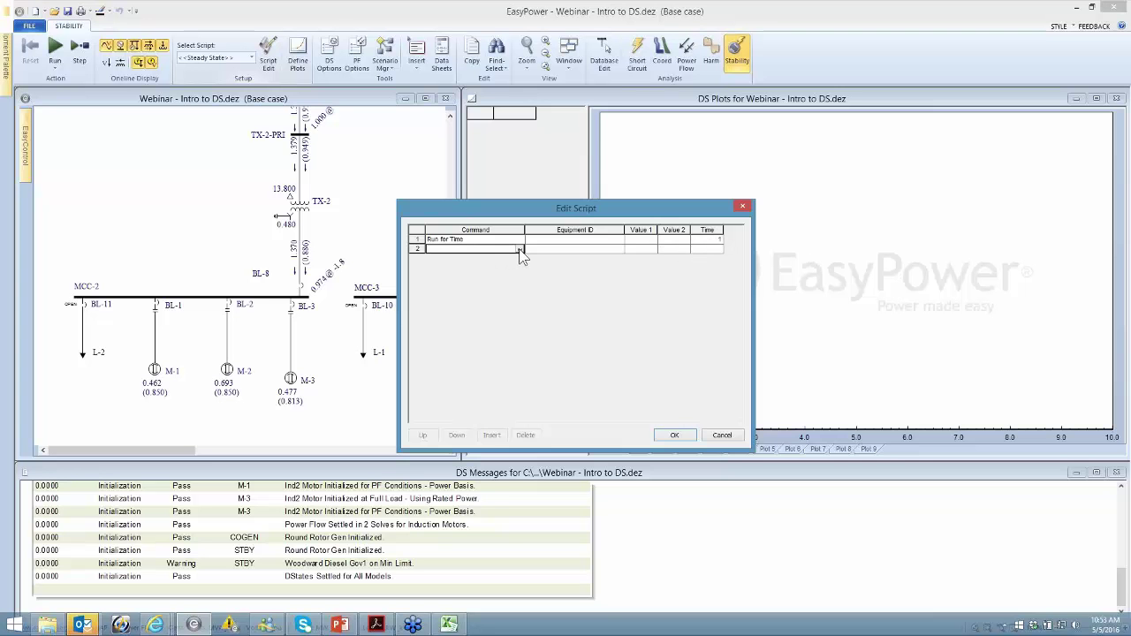
click(519, 250)
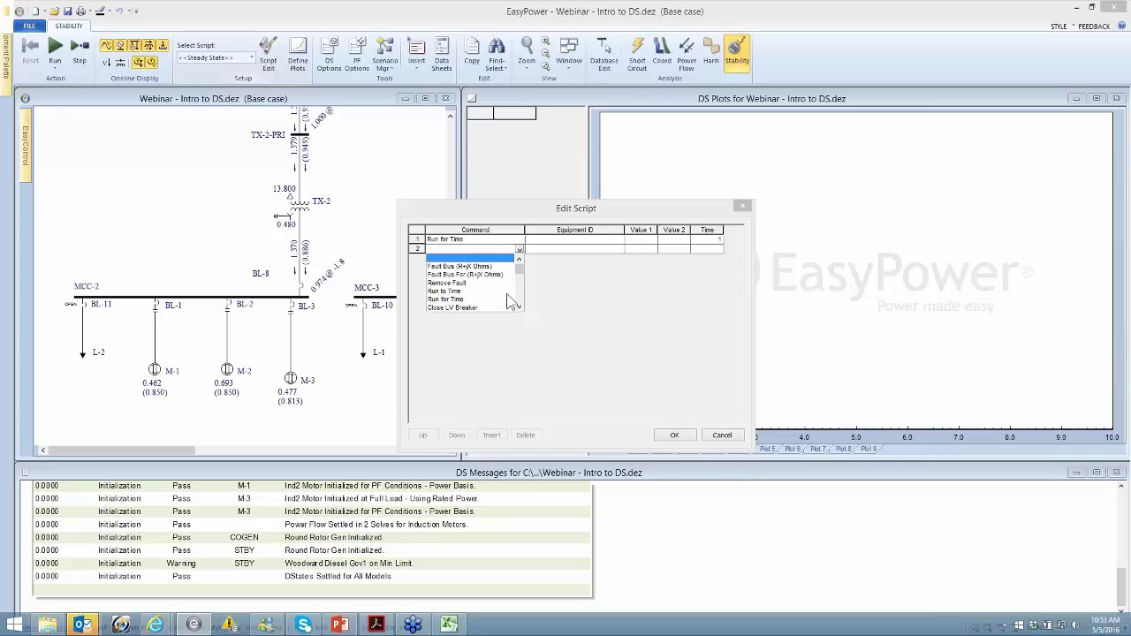
click(487, 307)
click(540, 249)
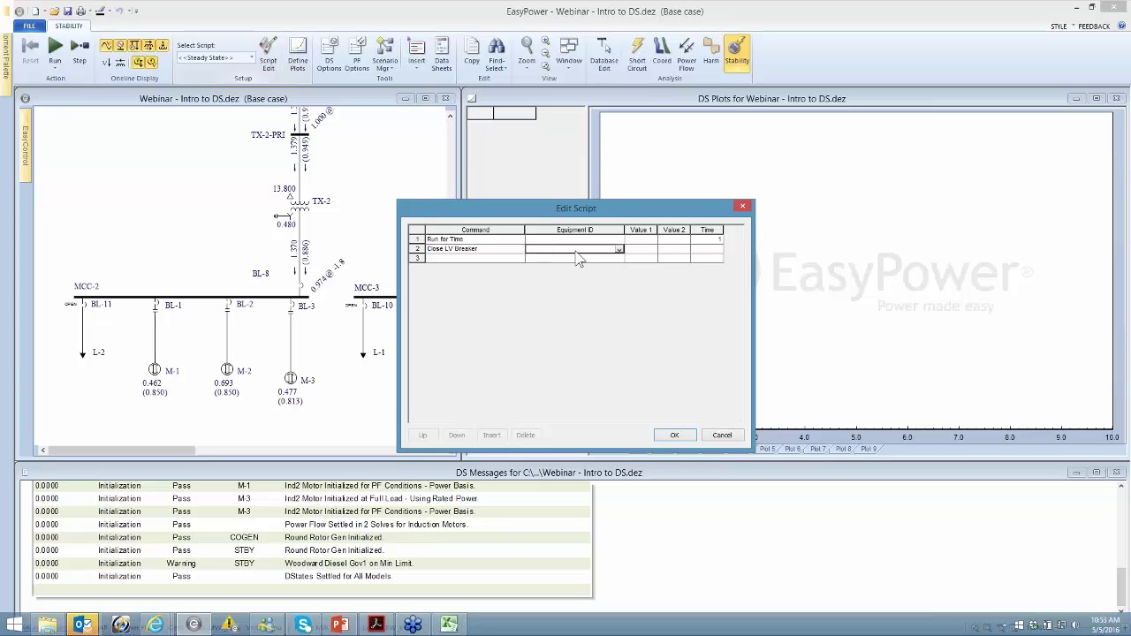
click(618, 251)
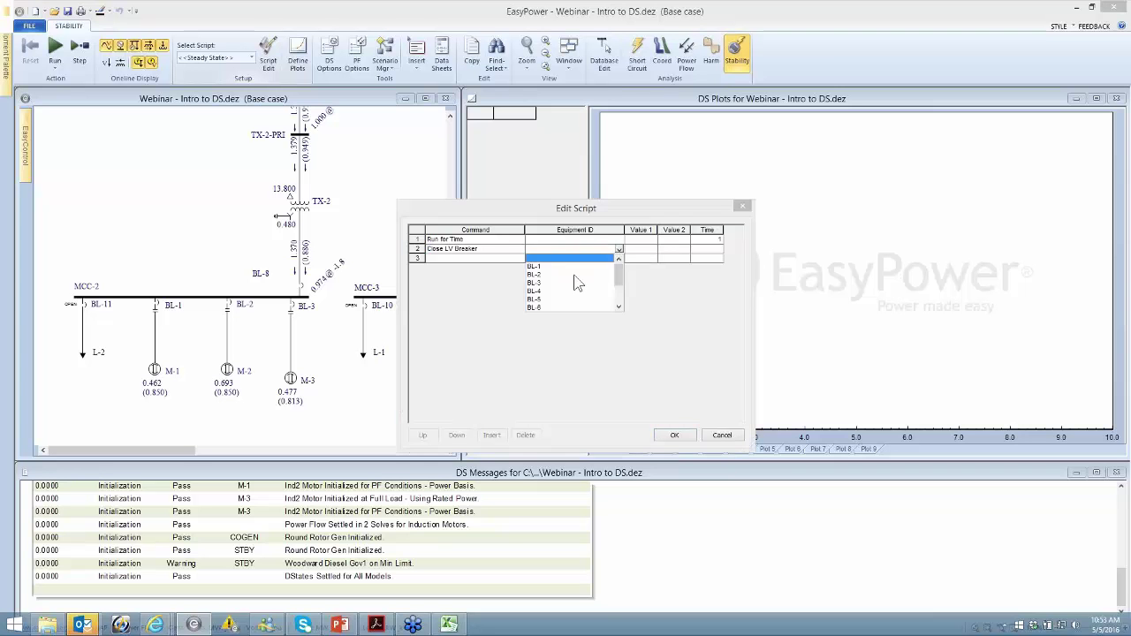
click(539, 283)
click(654, 249)
Add a second Run for Time command with a time of 1 on the script's third line
click(511, 259)
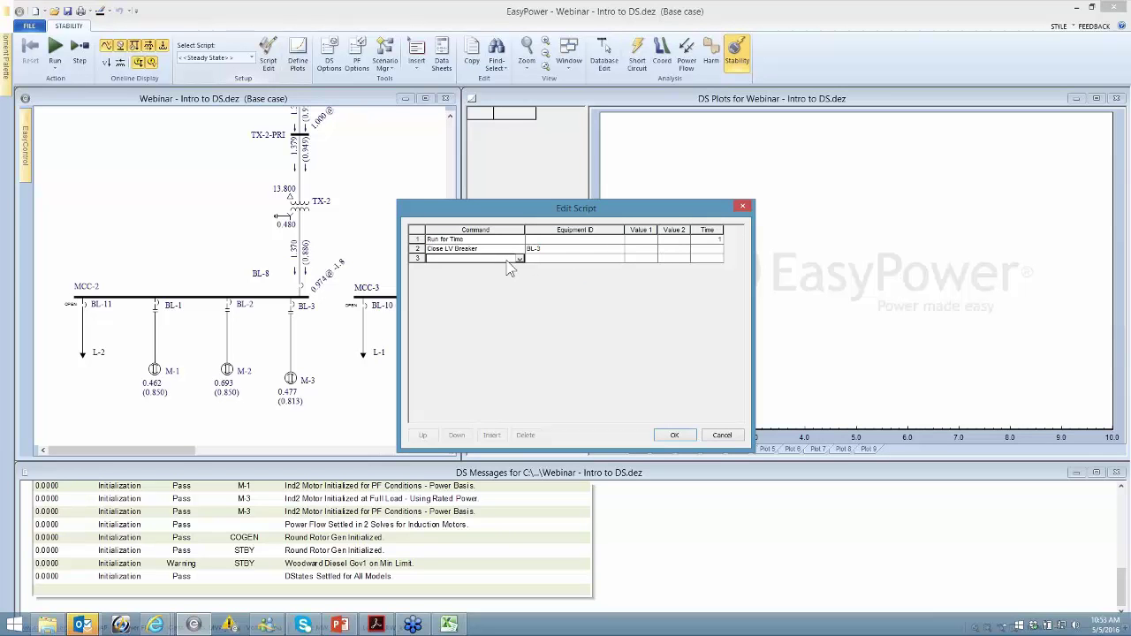
click(520, 259)
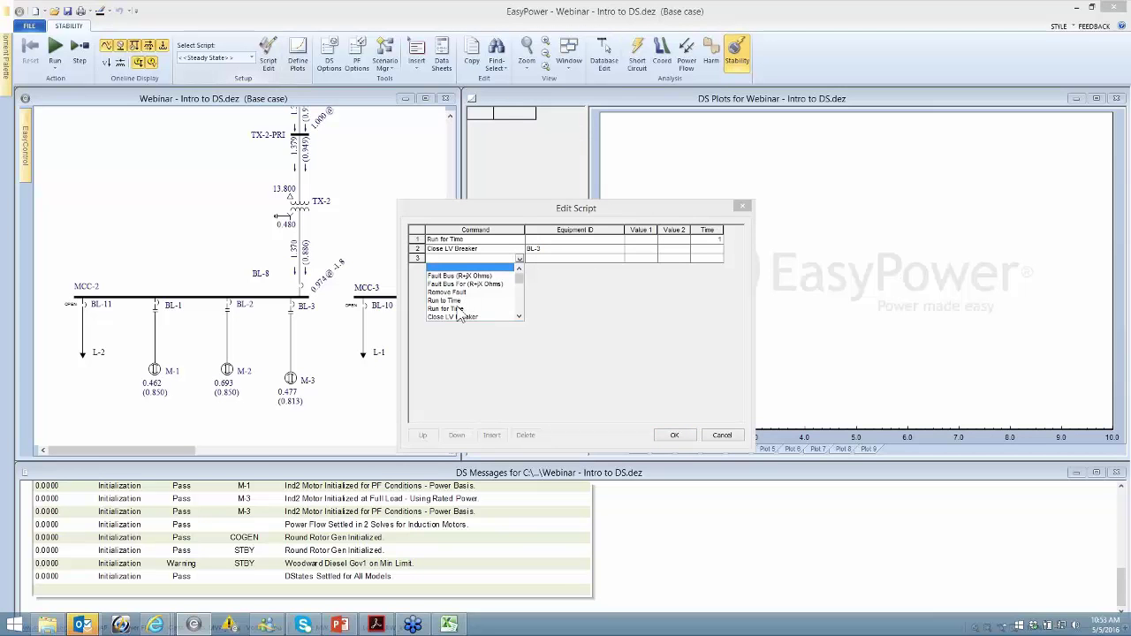
click(460, 308)
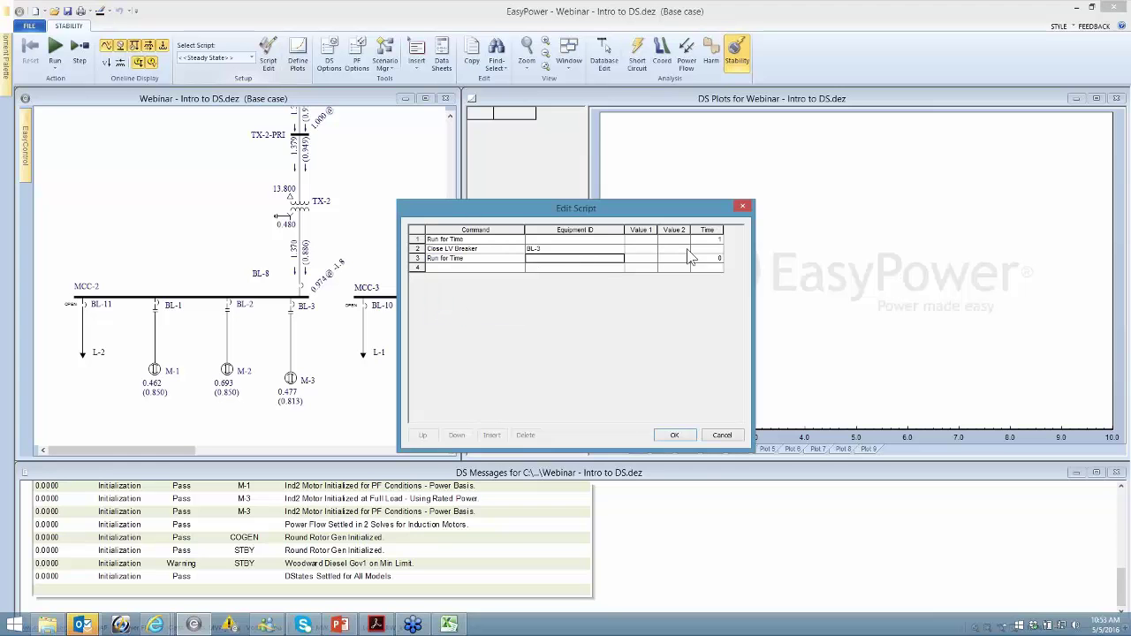
click(716, 259)
click(723, 257)
Add a Set Motor Parameter command for motor M-3 as the script's fourth line
click(502, 268)
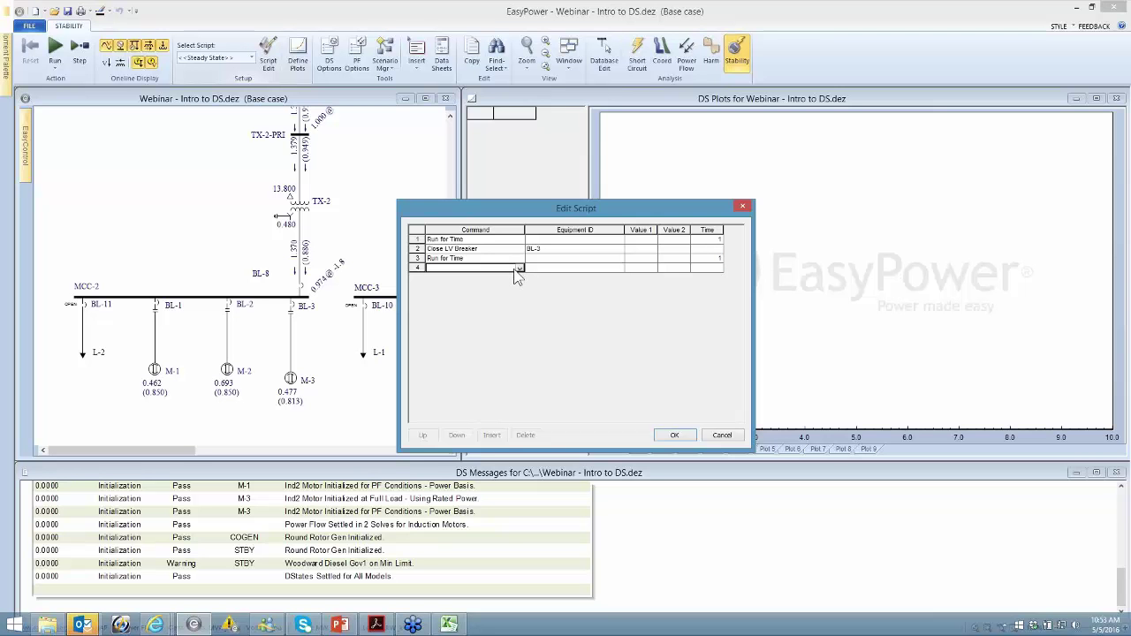
click(519, 269)
drag(522, 293, 515, 328)
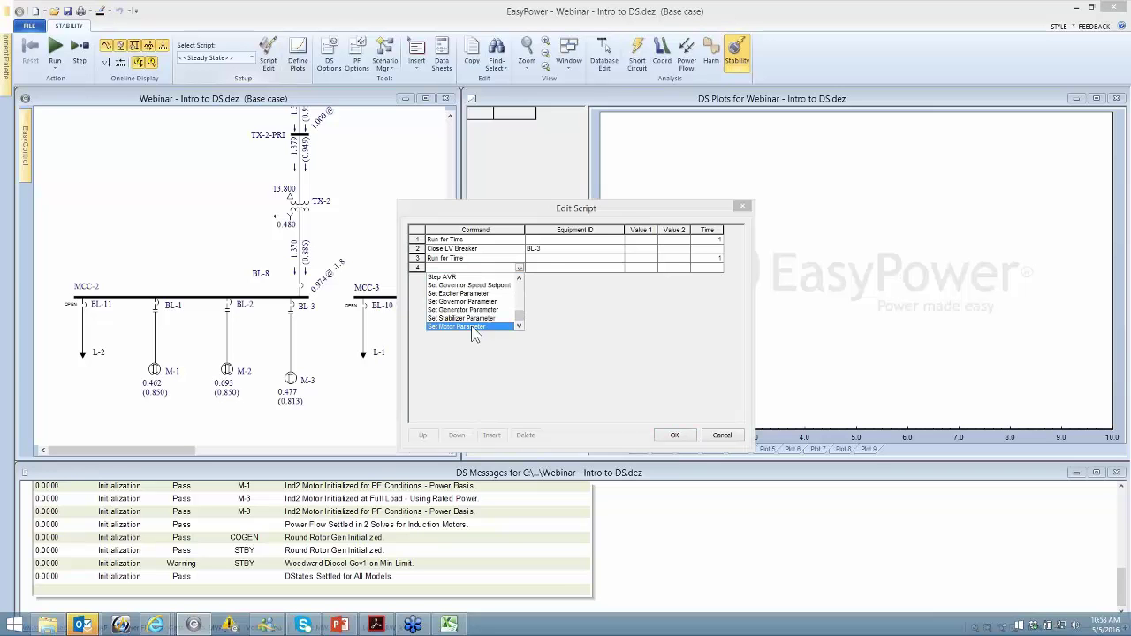
click(475, 327)
click(544, 268)
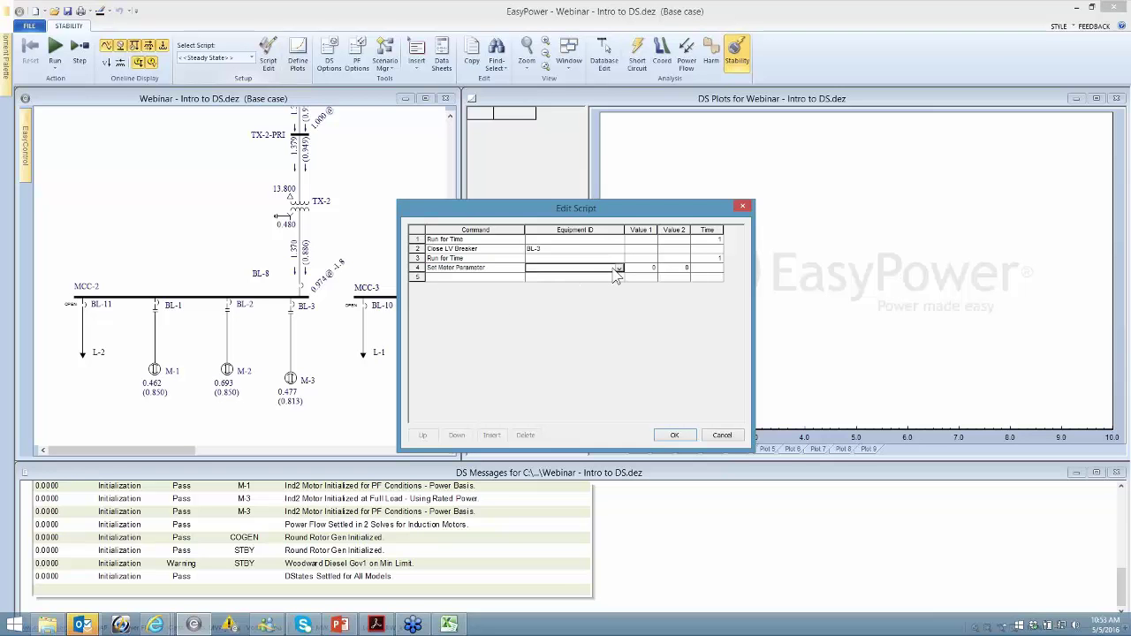
click(620, 269)
click(549, 301)
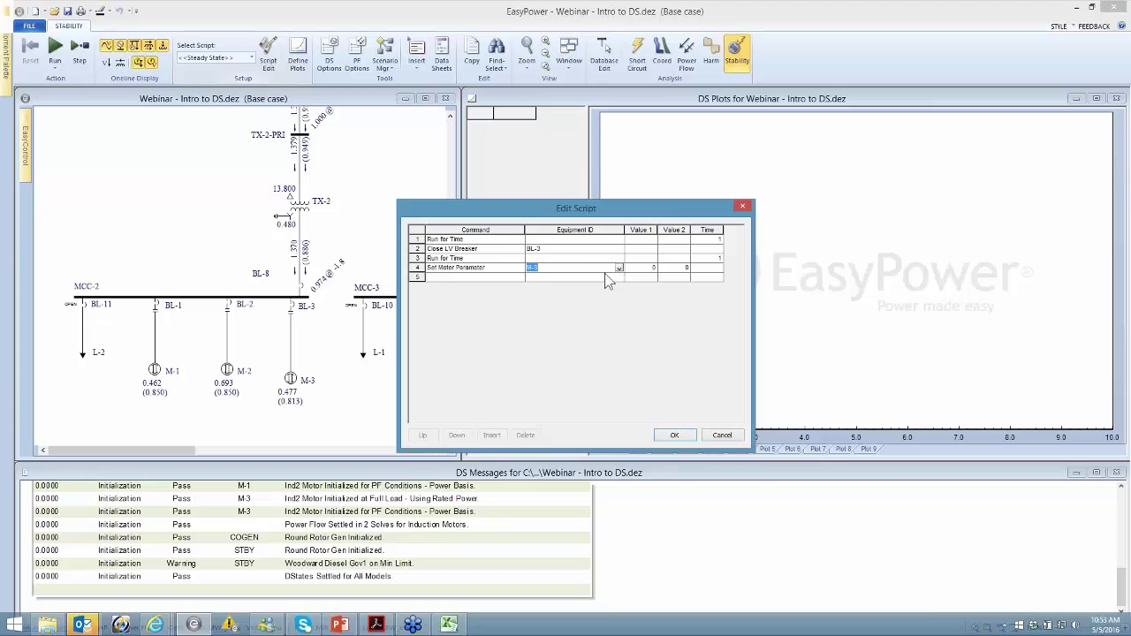
Consult the Excel motor parameter list and set the Set Motor Parameter line's Value 1 to 23 and Value 2 to 1.5
click(644, 267)
drag(1127, 228, 623, 99)
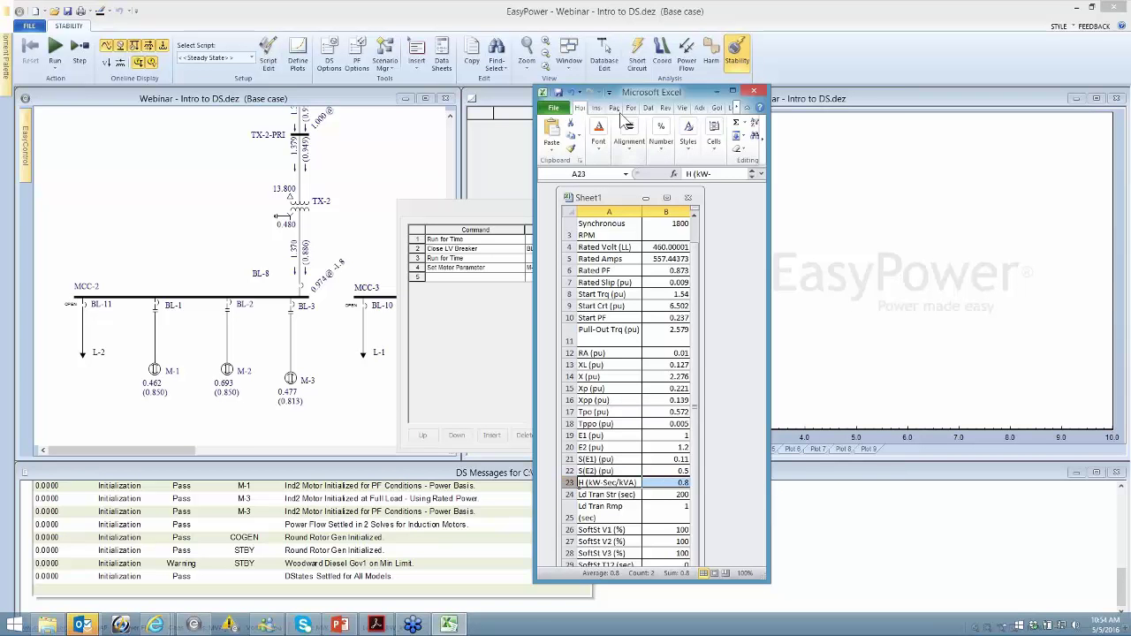
drag(626, 92, 1130, 141)
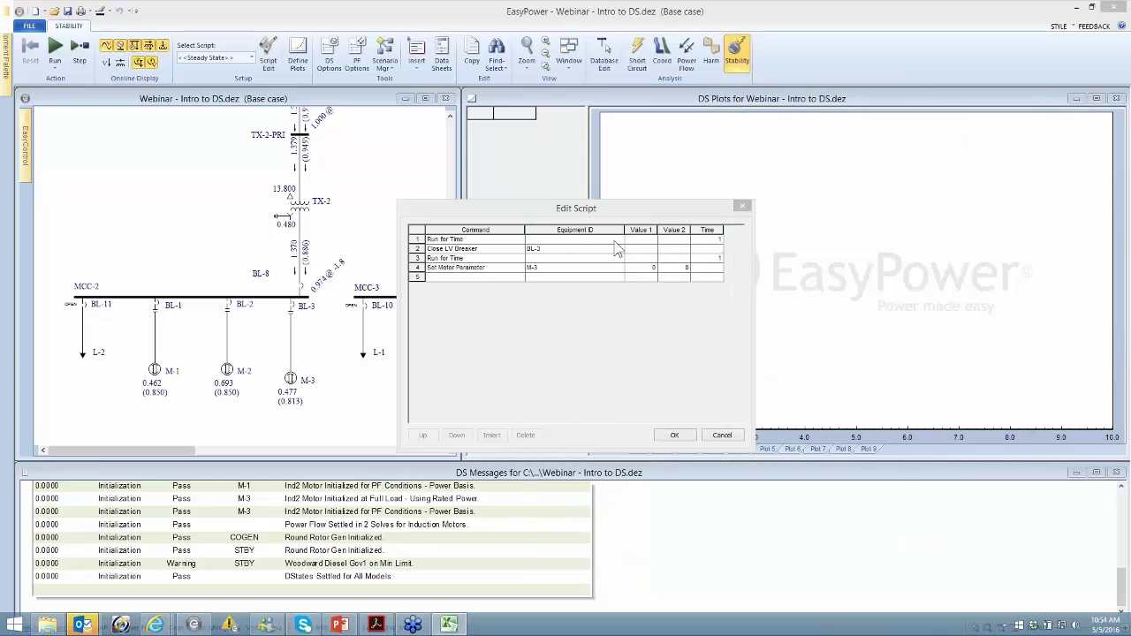
click(650, 270)
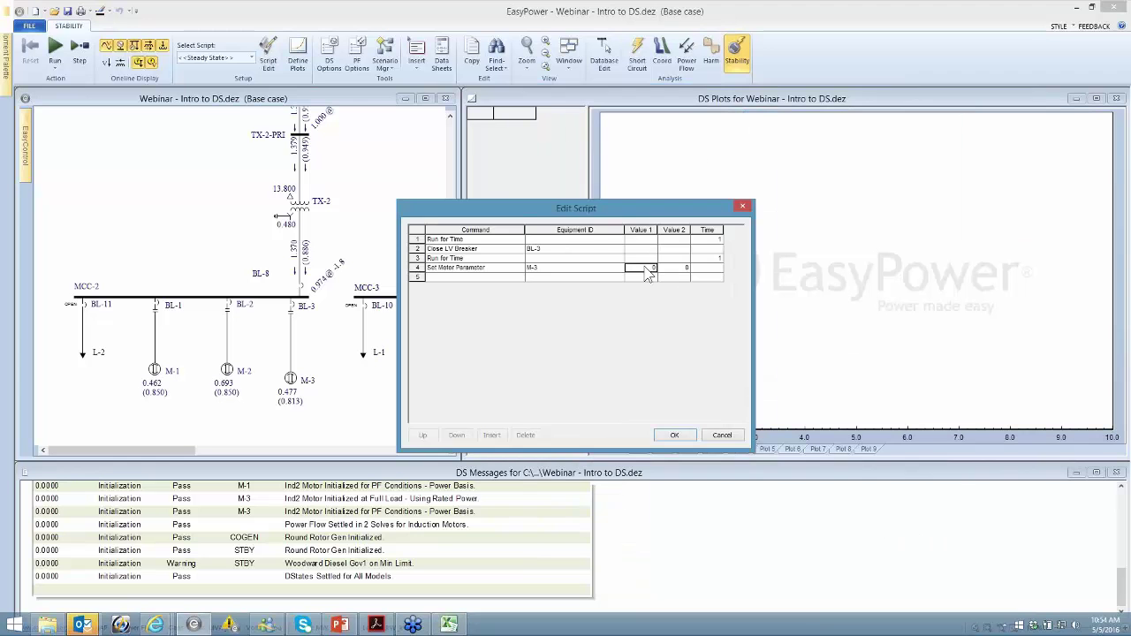
click(664, 273)
click(654, 268)
click(686, 268)
double_click(686, 267)
Add a Run for Time command with a time of 3 as the fifth line, and save the finished script
click(506, 281)
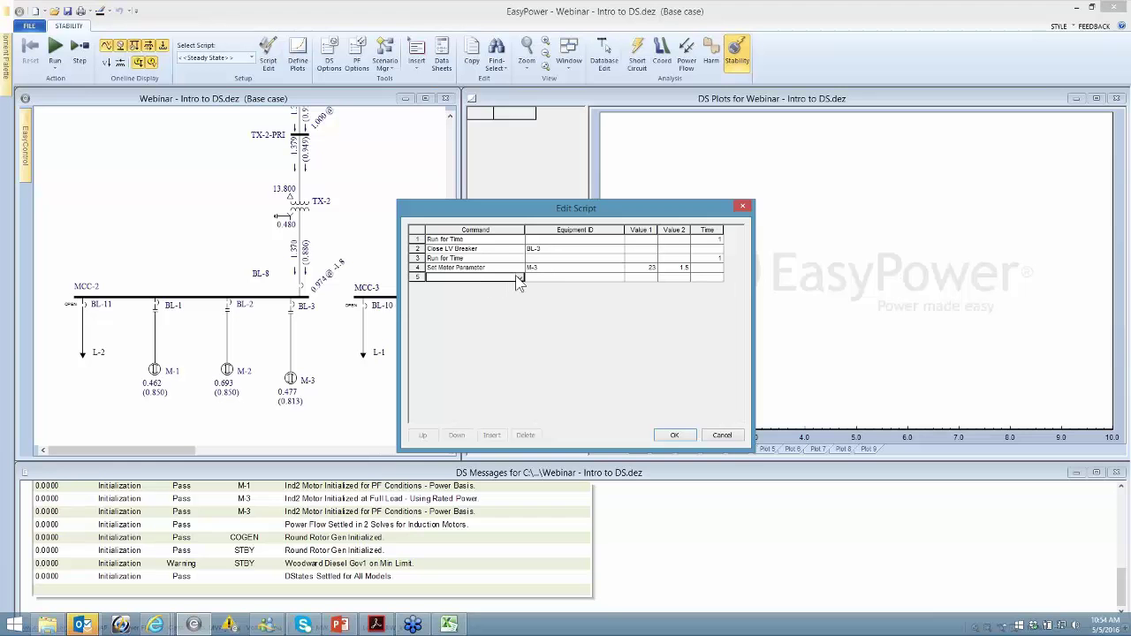
click(520, 278)
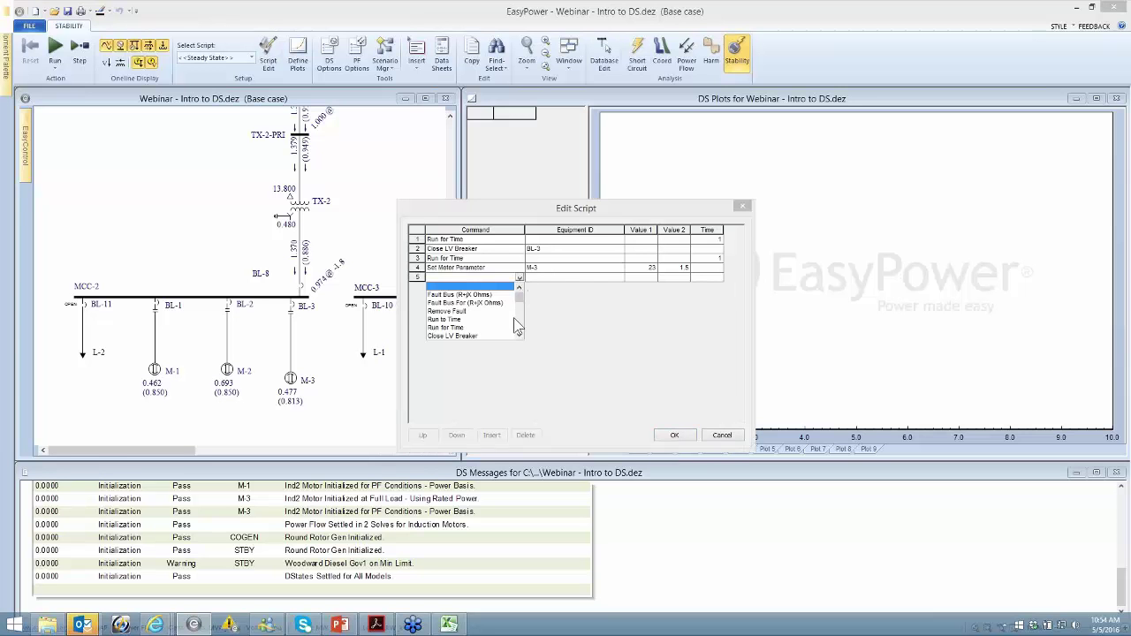
click(466, 323)
click(700, 279)
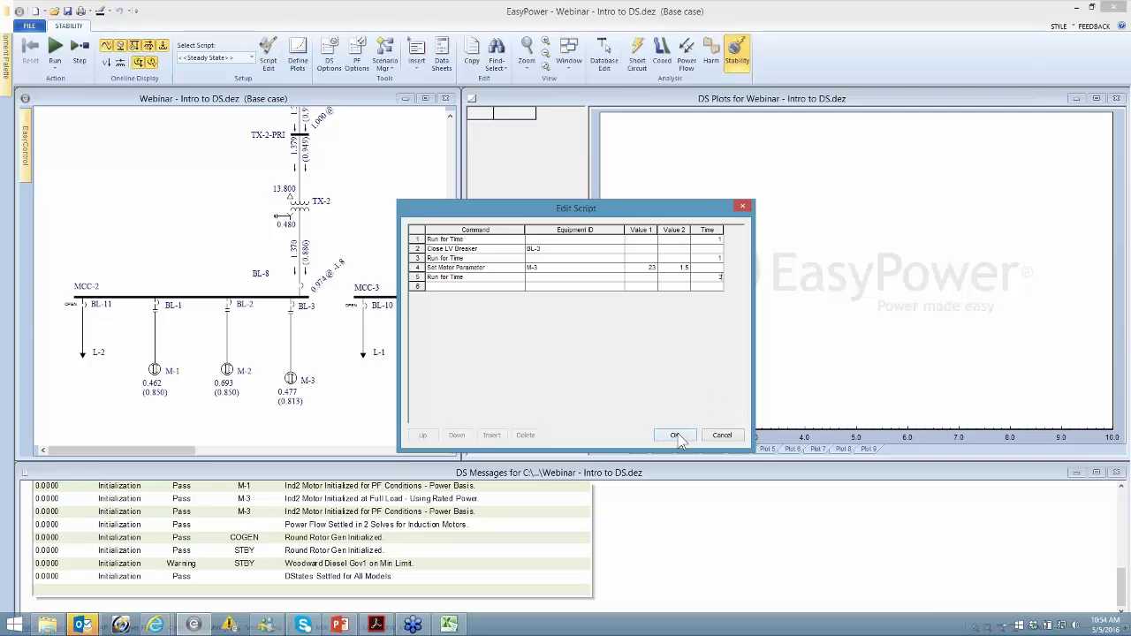
click(674, 434)
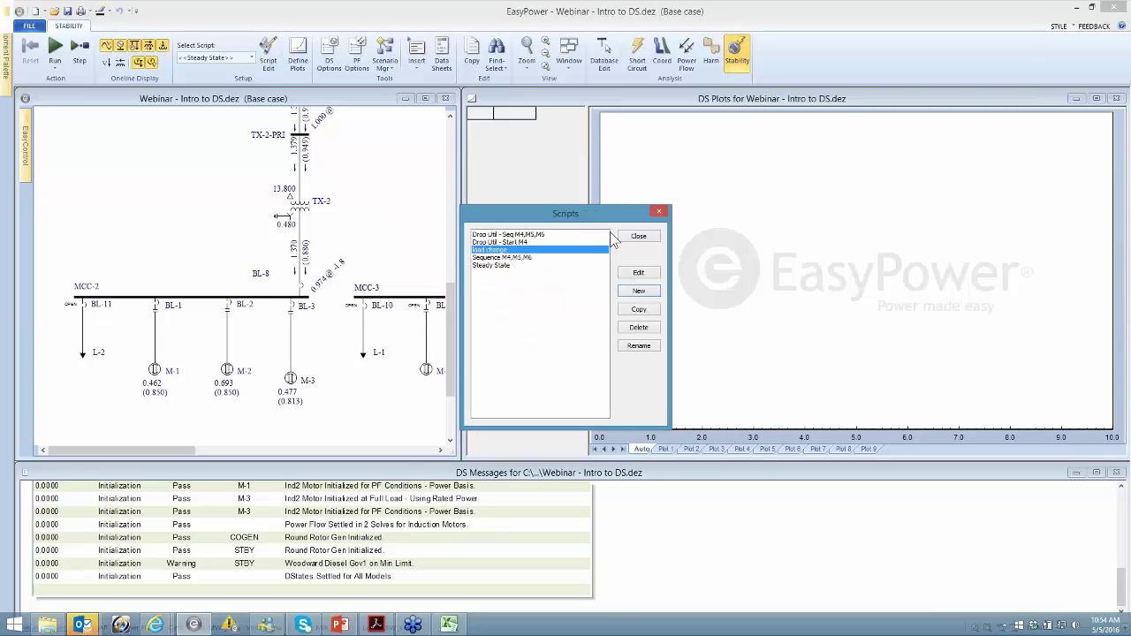
click(638, 237)
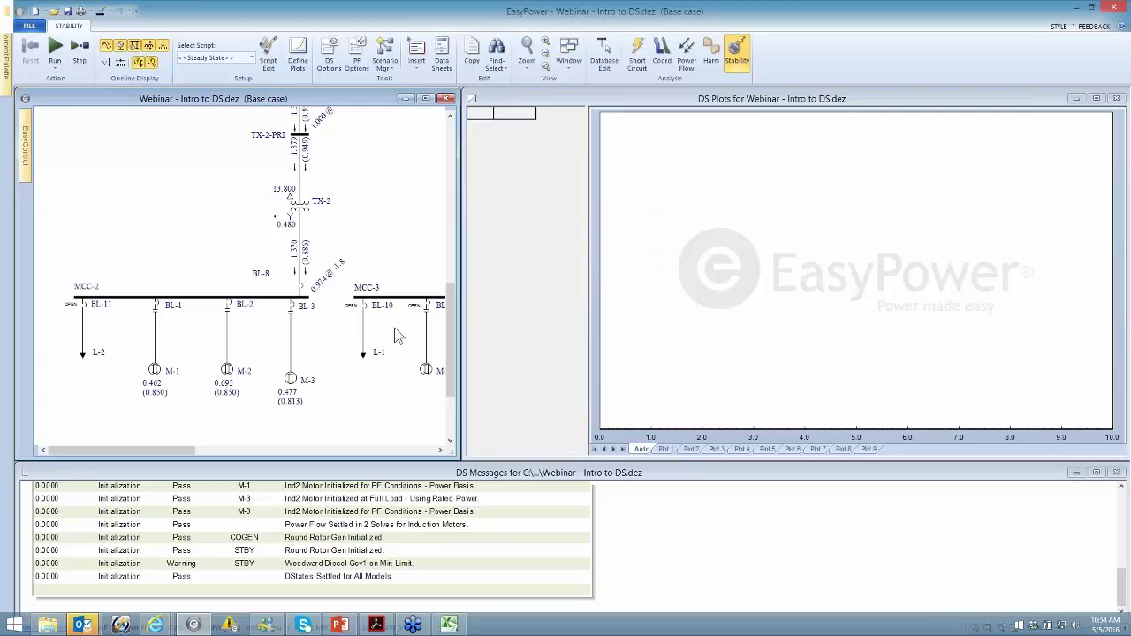
Open breaker BL-3 above motor M-3 on the one-line and re-solve the power flow
right_click(293, 309)
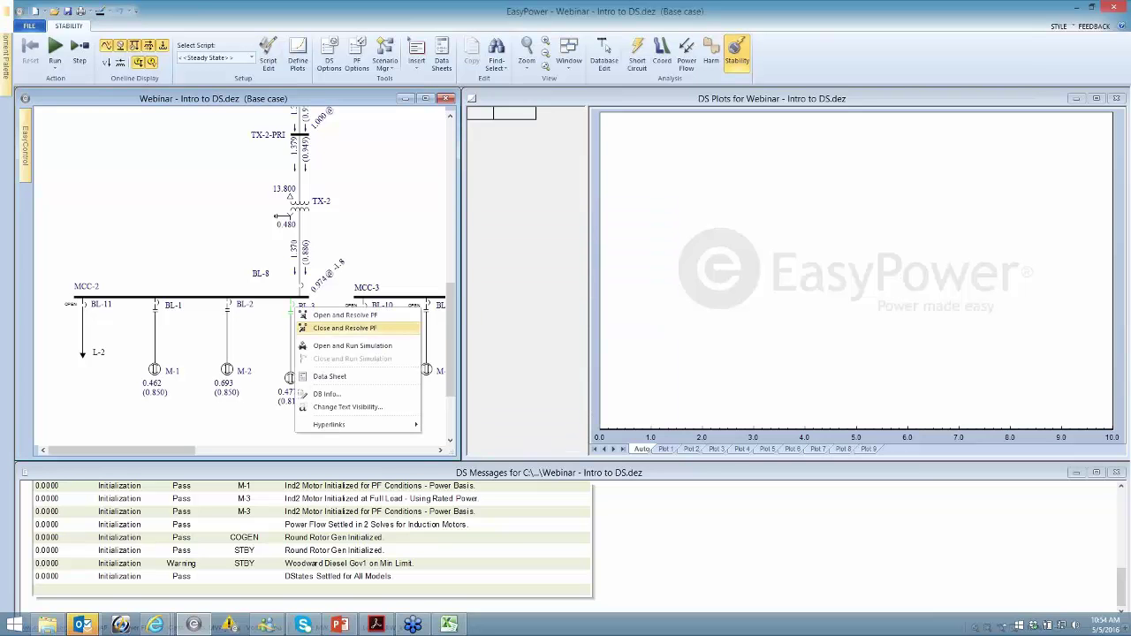
click(341, 316)
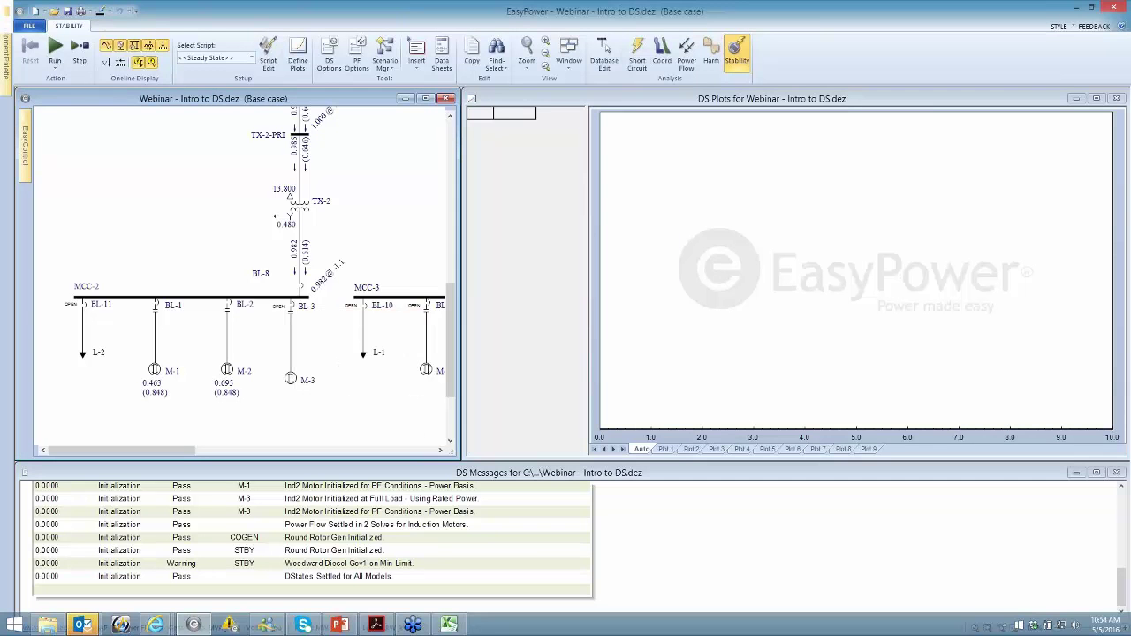
drag(239, 206, 242, 220)
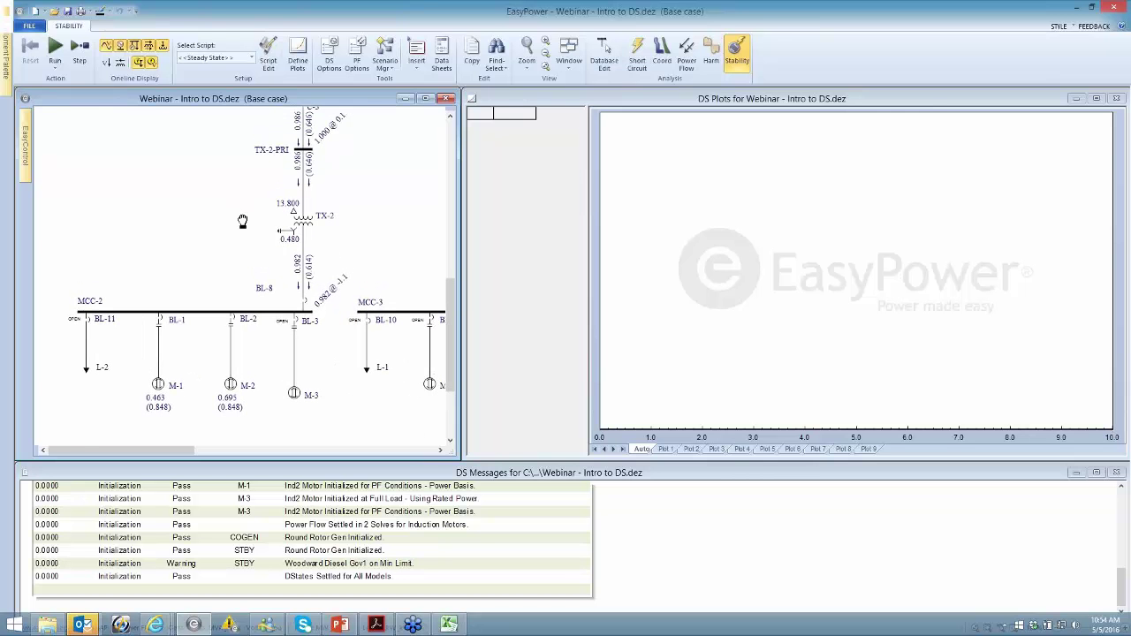
Hide the data view in the DS Plots window and select "load change" as the active stability script
click(505, 108)
click(404, 42)
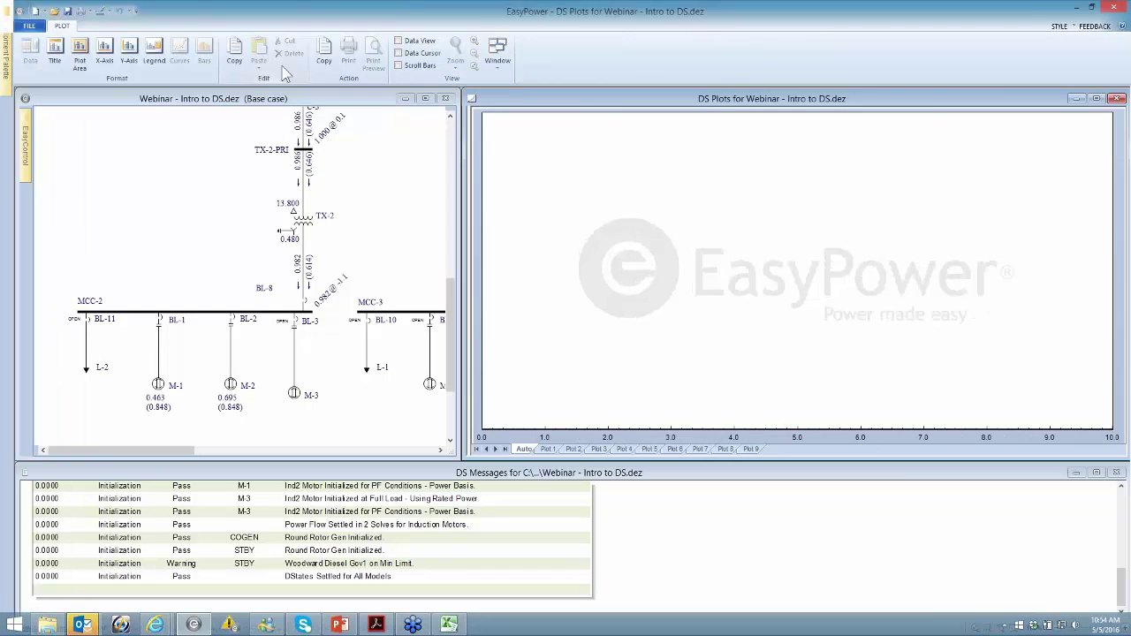
click(165, 96)
click(252, 58)
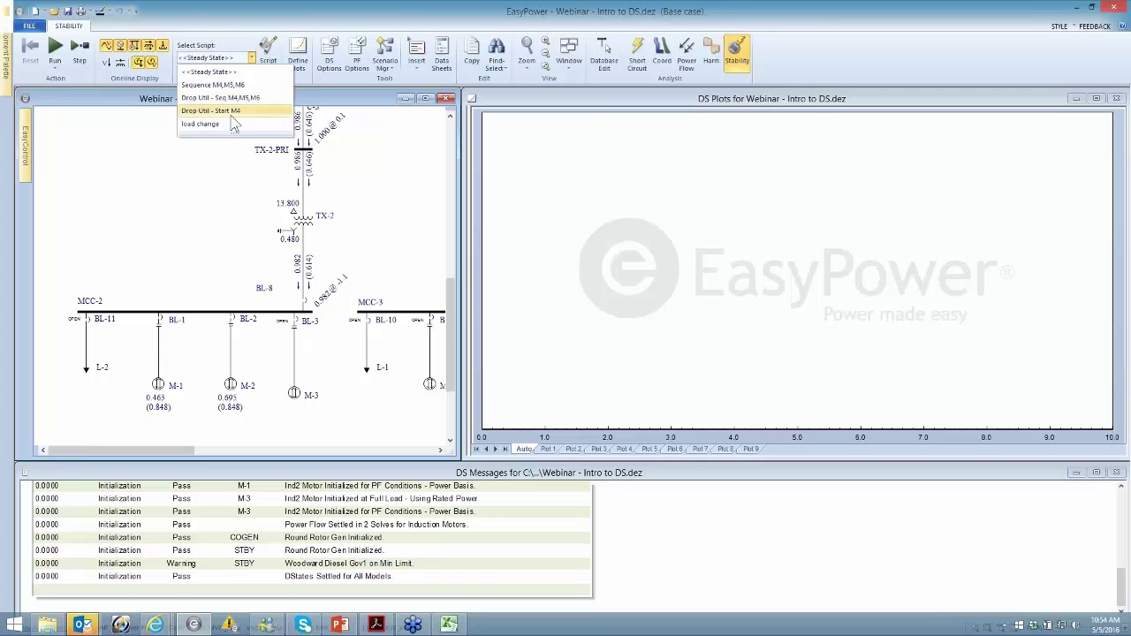
click(221, 125)
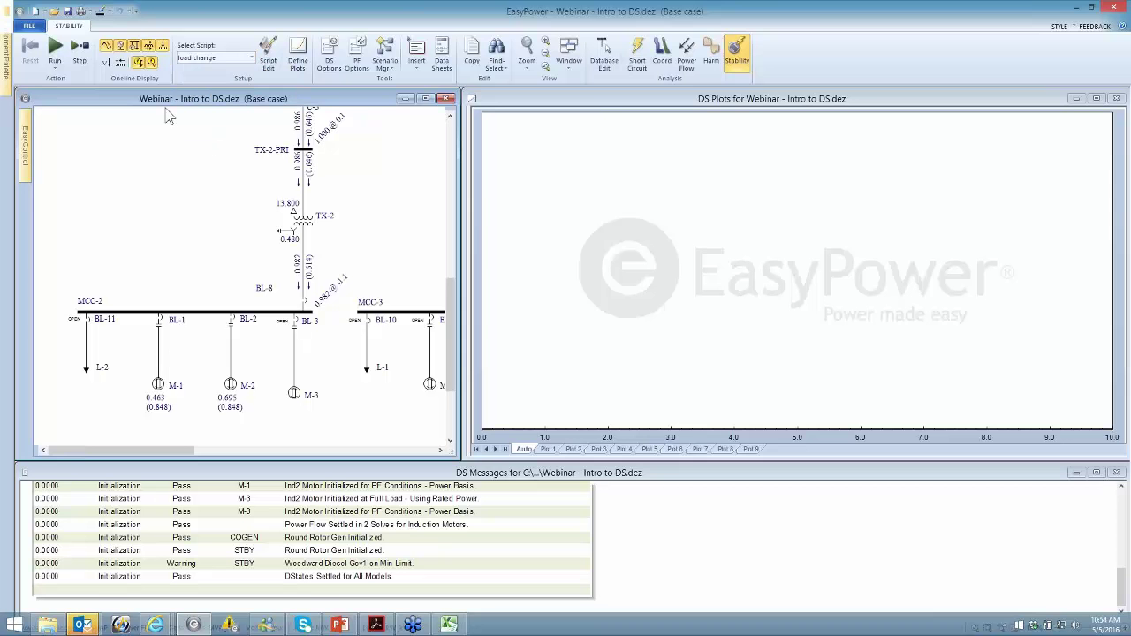
Display Plot 8 in the DS Plots window and open its channel definitions
click(700, 450)
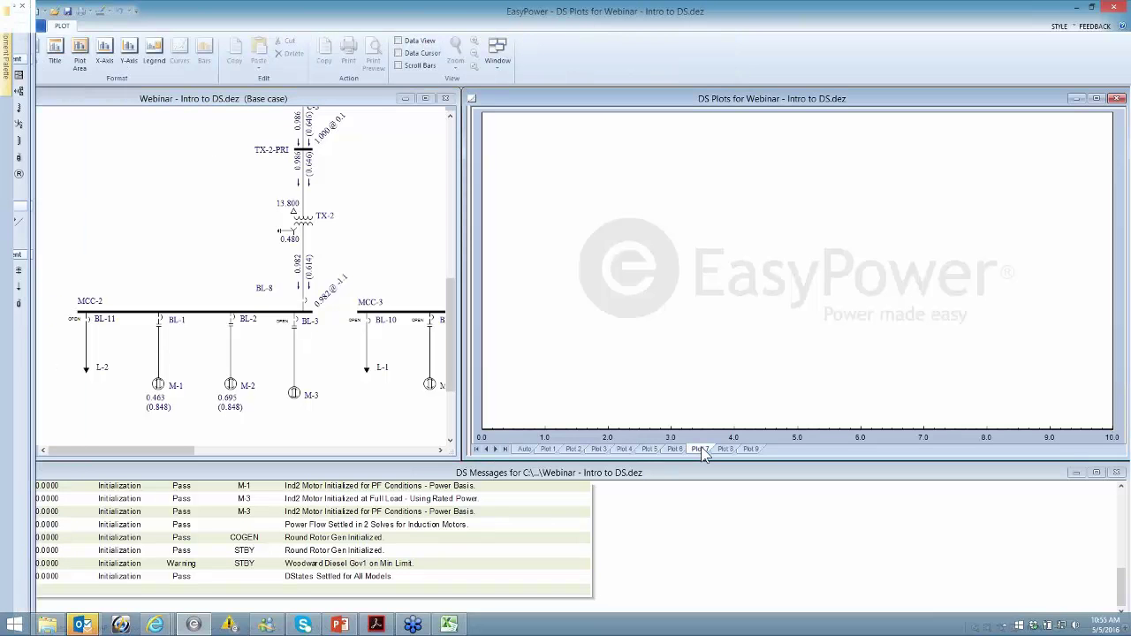
click(725, 449)
click(382, 199)
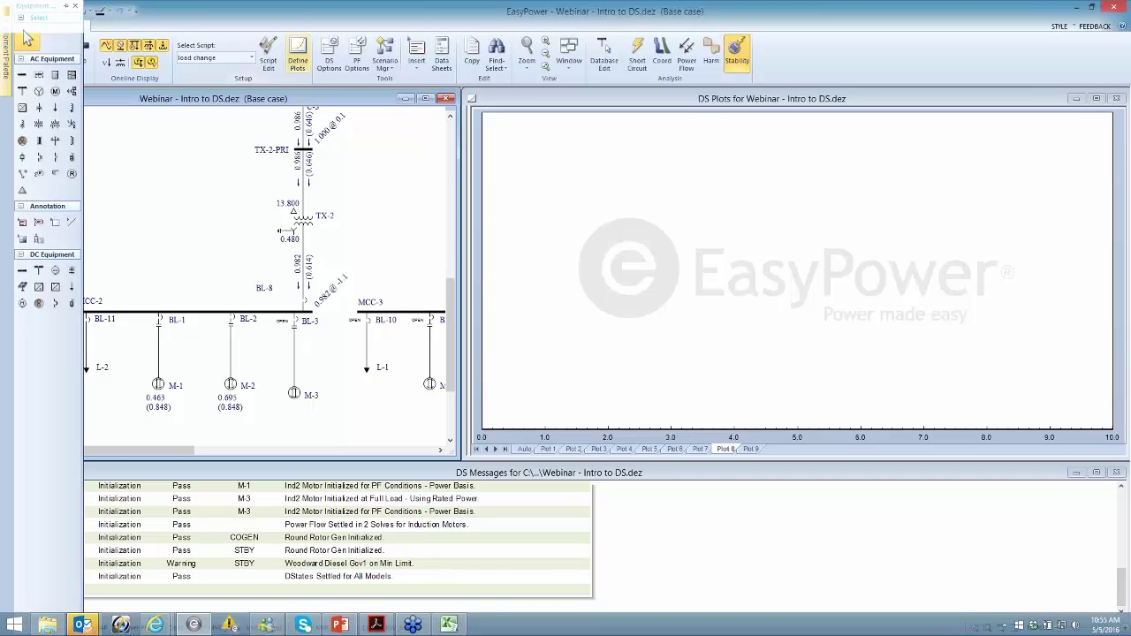
click(298, 58)
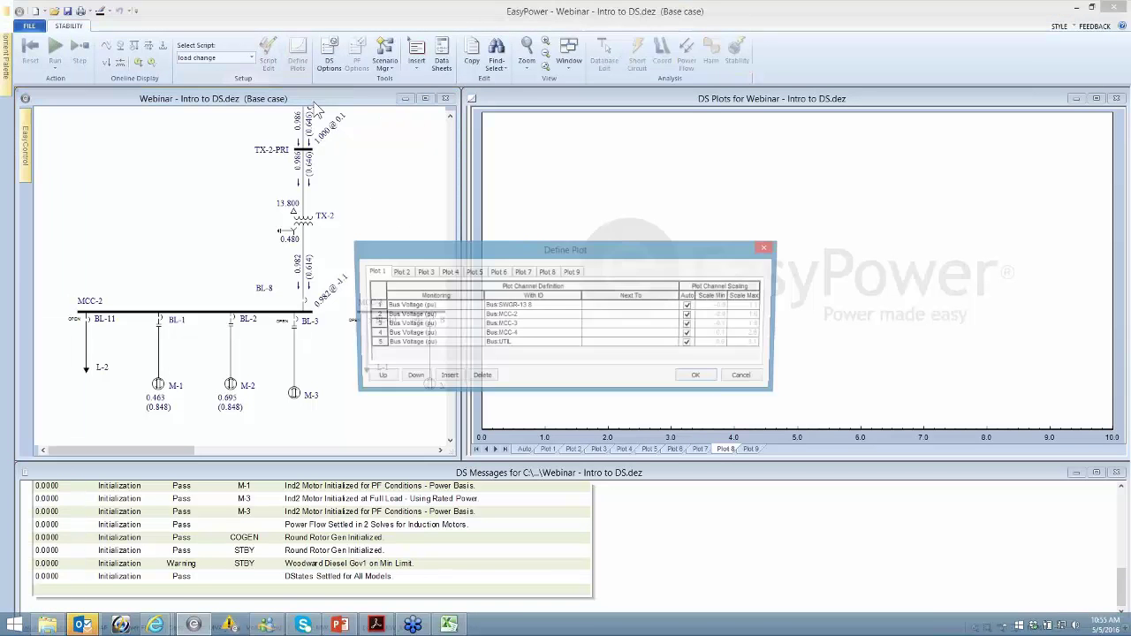
click(498, 273)
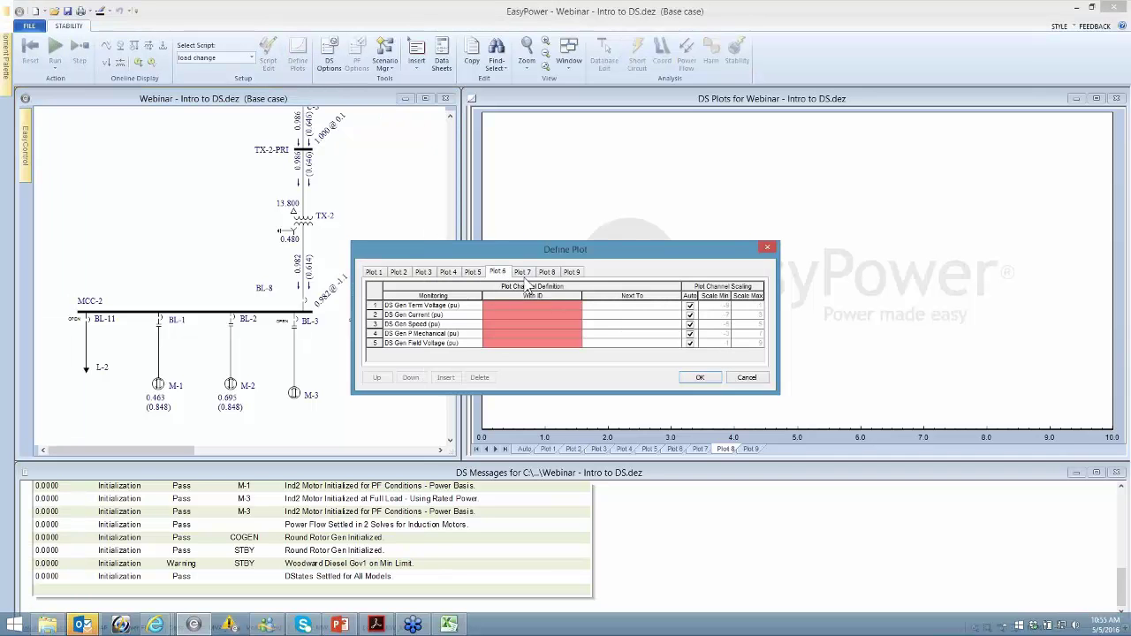
click(524, 273)
click(547, 273)
Define Plot 8's first channel as DS Motor Current (Amps) for Motor M-3
click(461, 309)
click(477, 306)
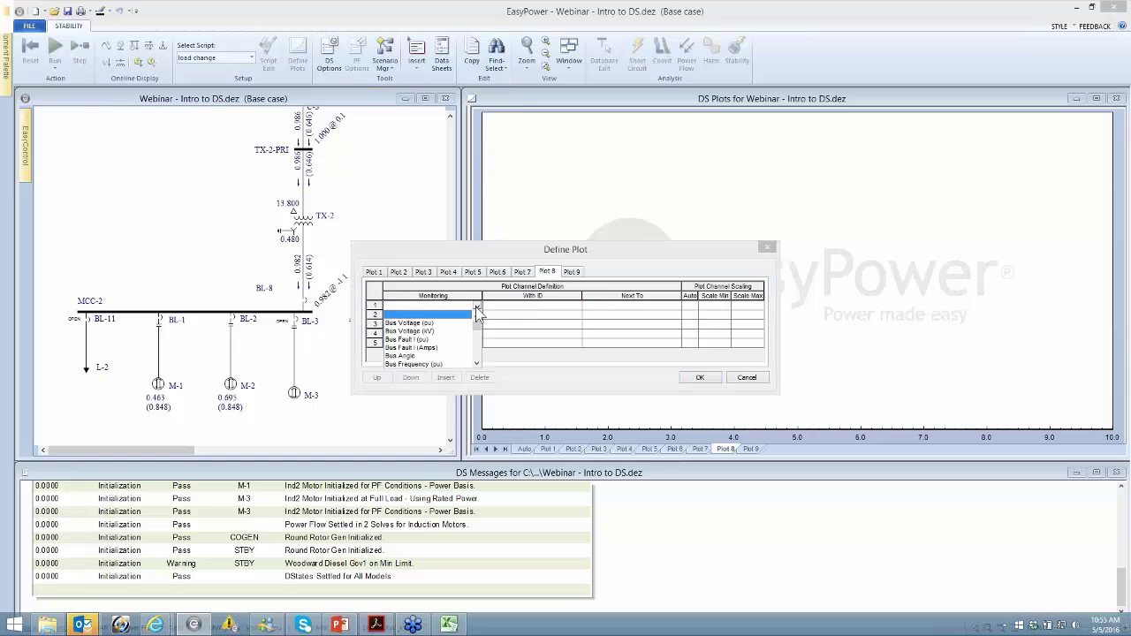
click(477, 361)
scroll(477, 361, down, 2)
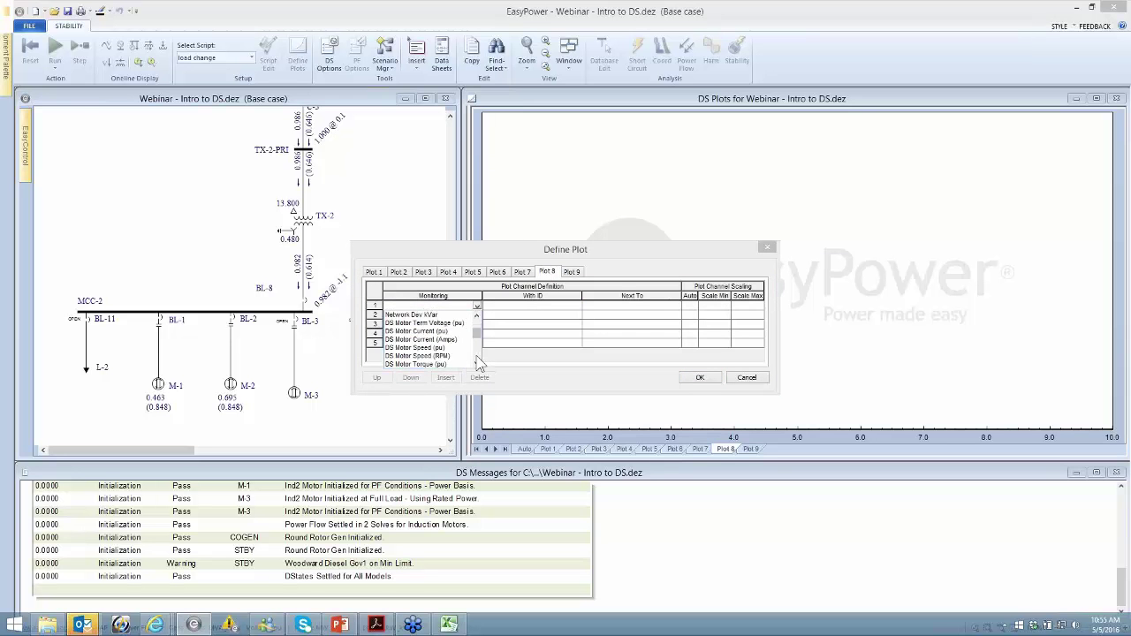
click(433, 341)
click(525, 307)
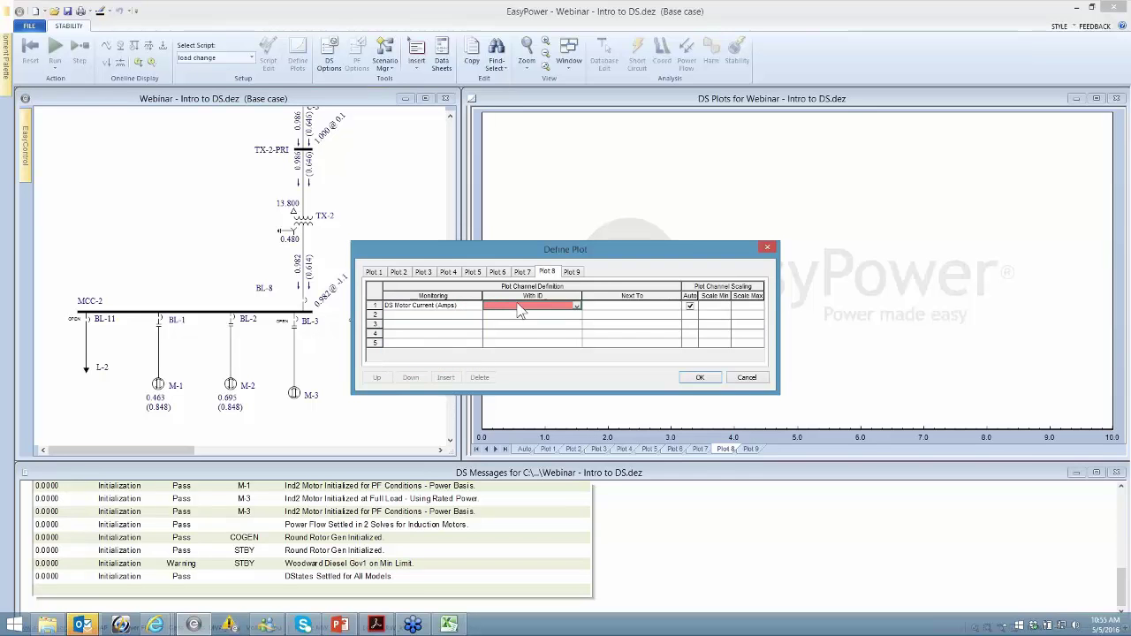
click(577, 307)
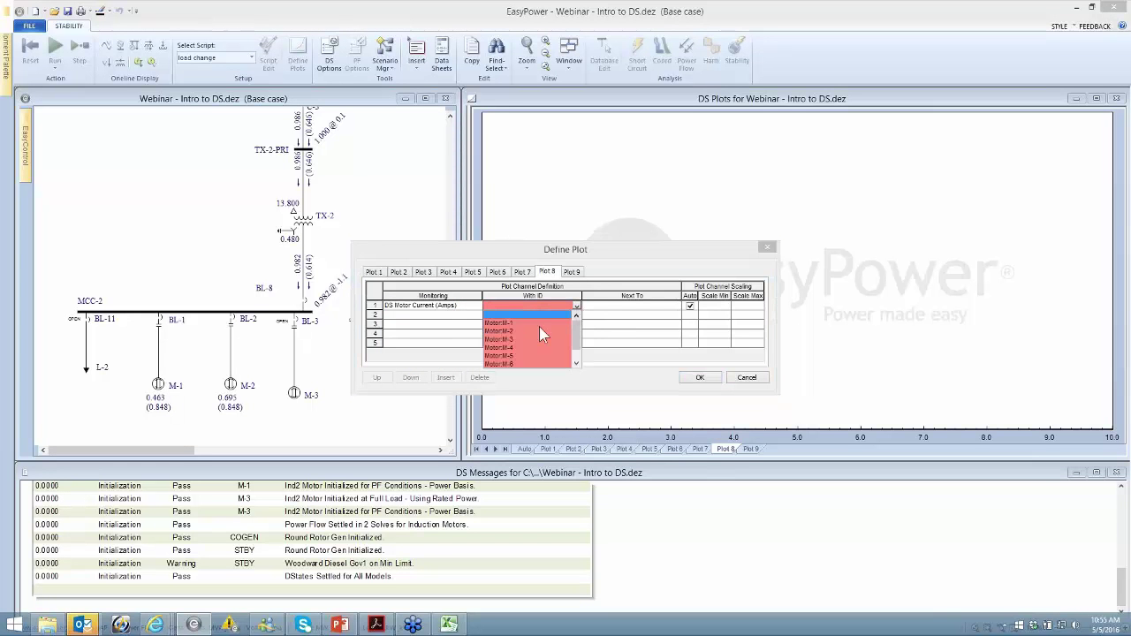
click(524, 339)
Define Plot 8's second channel as DS Motor Speed (pu) for Motor M-3
click(450, 314)
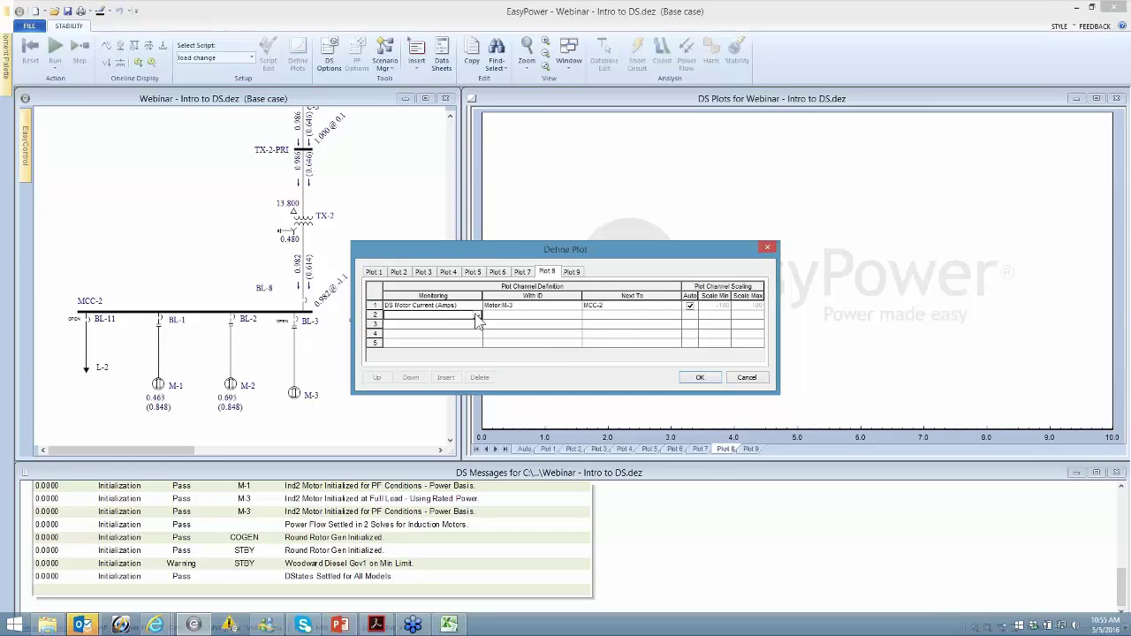
click(476, 316)
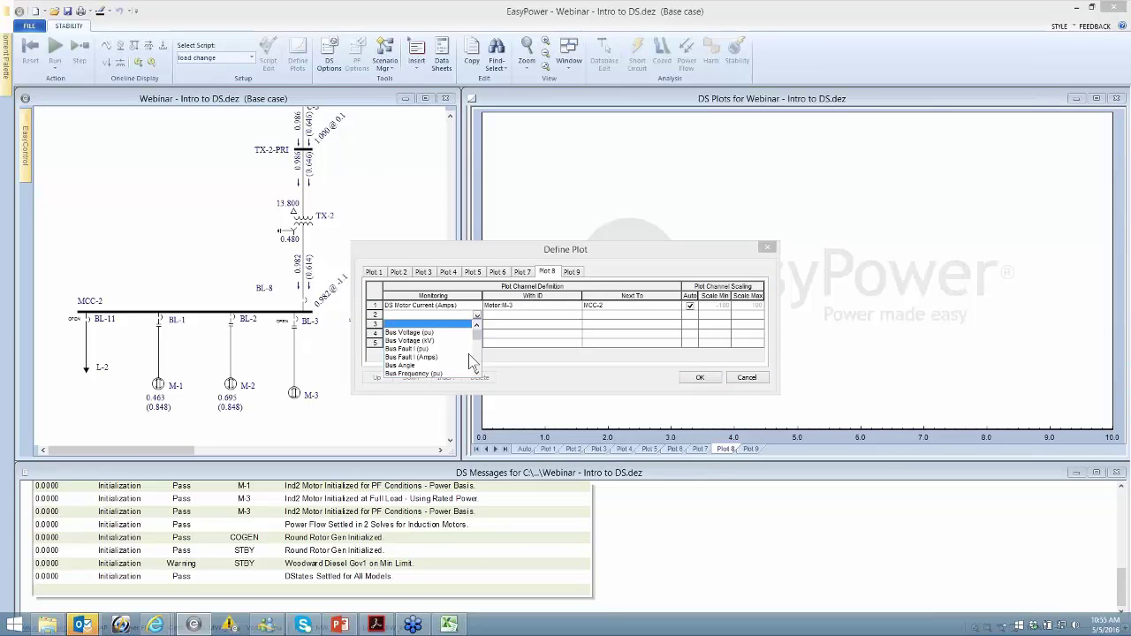
scroll(444, 361, down, 2)
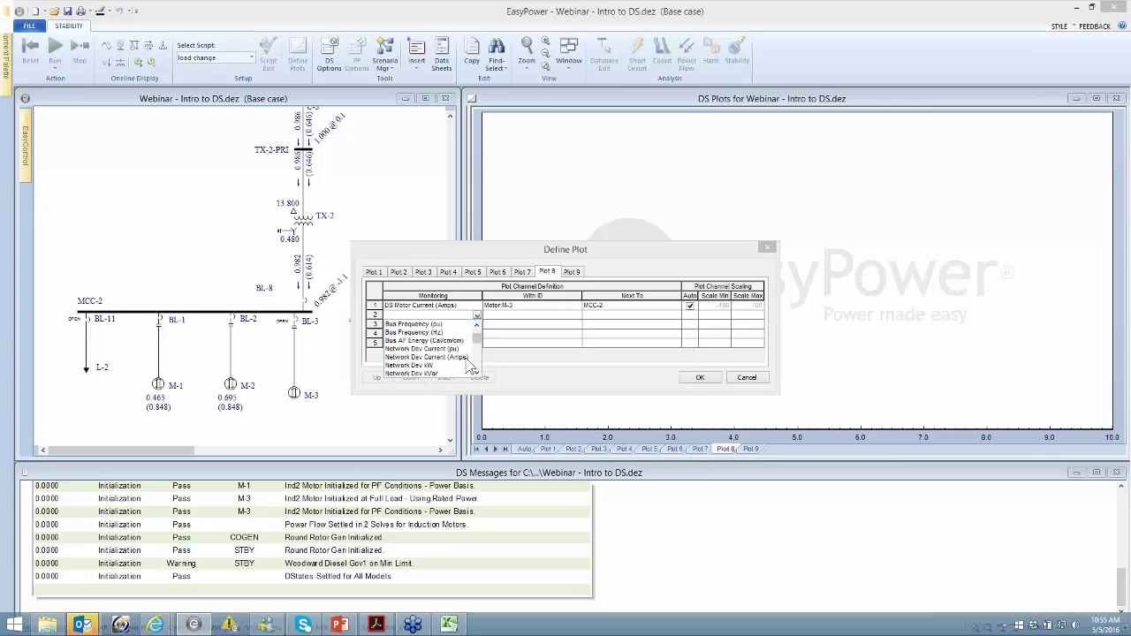
click(476, 360)
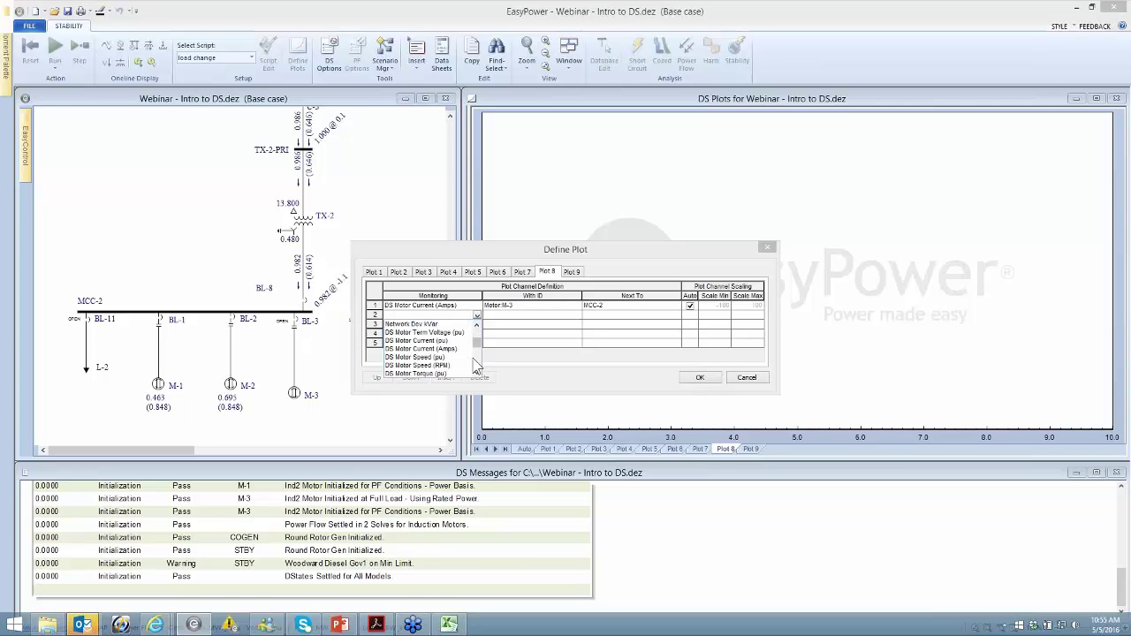
click(424, 357)
click(571, 315)
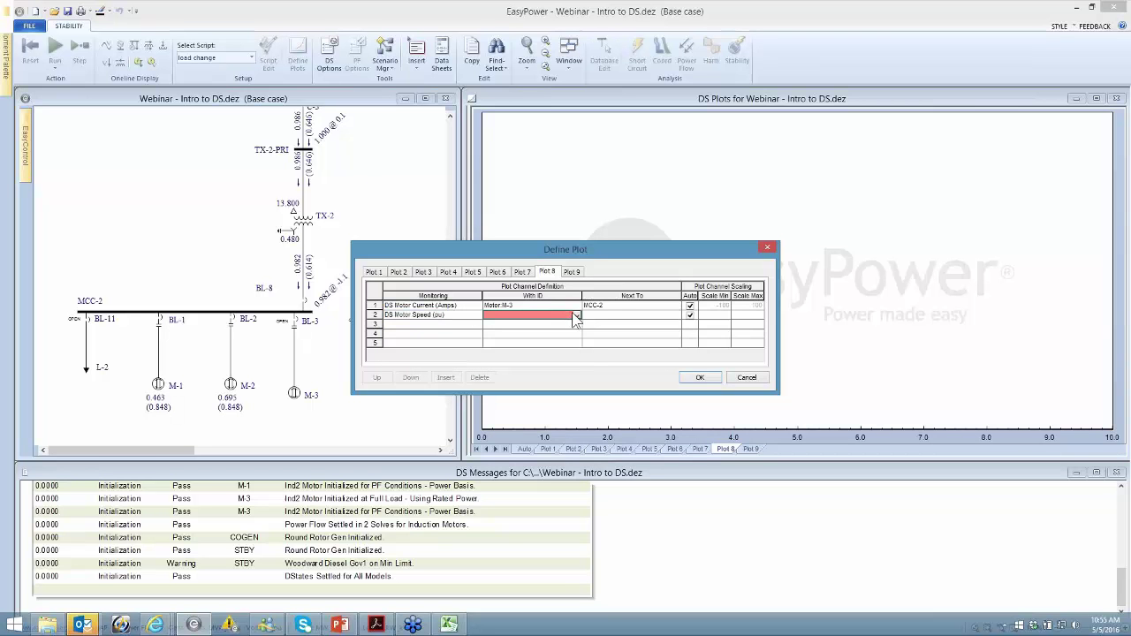
click(575, 317)
click(511, 347)
Define Plot 8's third channel as DS Motor Torque (pu) for Motor M-3 and try to accept the plot definitions
click(447, 326)
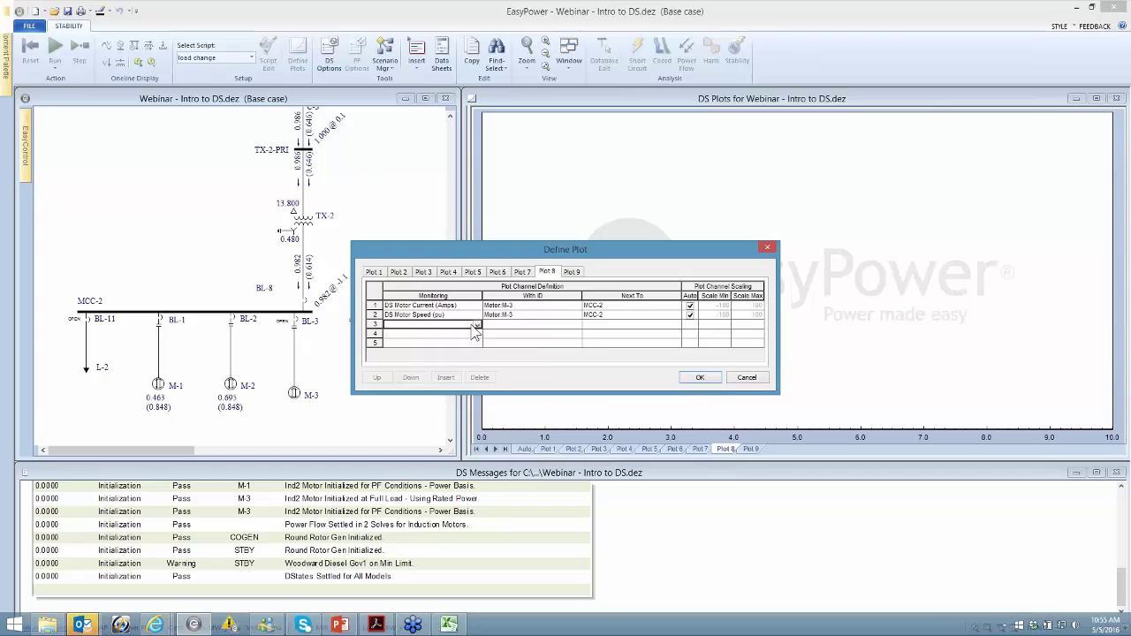
click(477, 326)
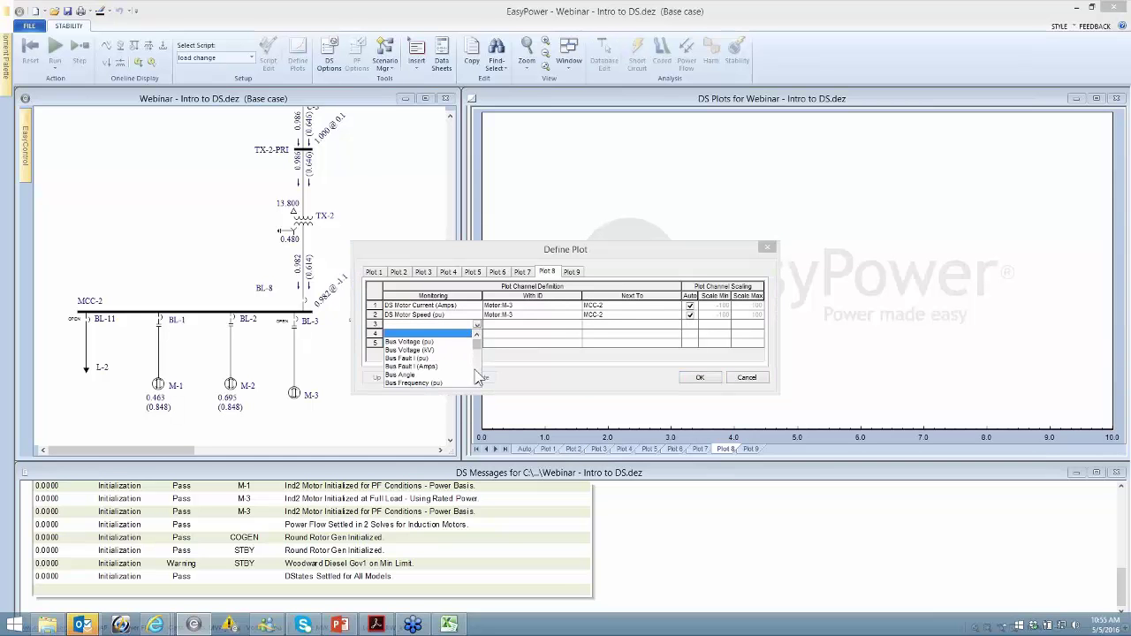
scroll(475, 376, down, 8)
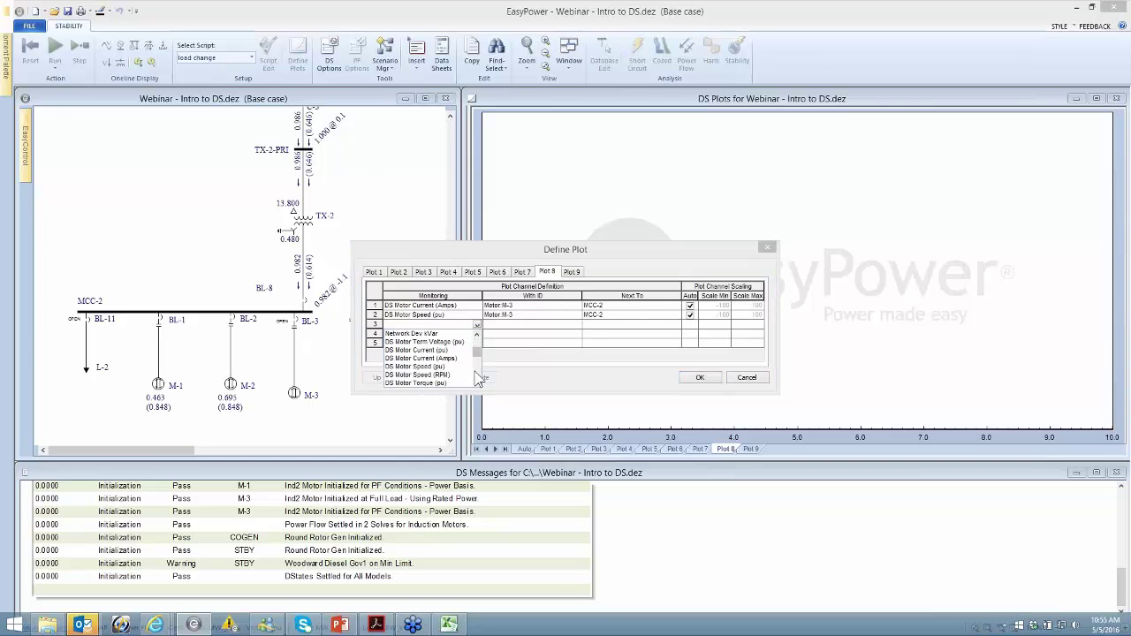
click(446, 382)
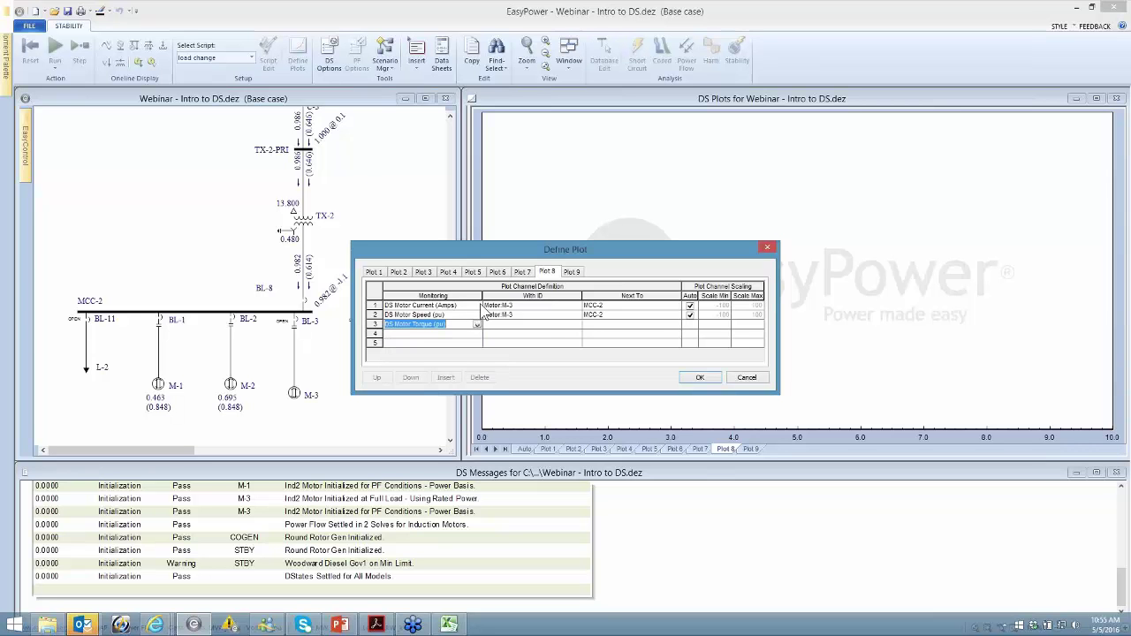
click(551, 324)
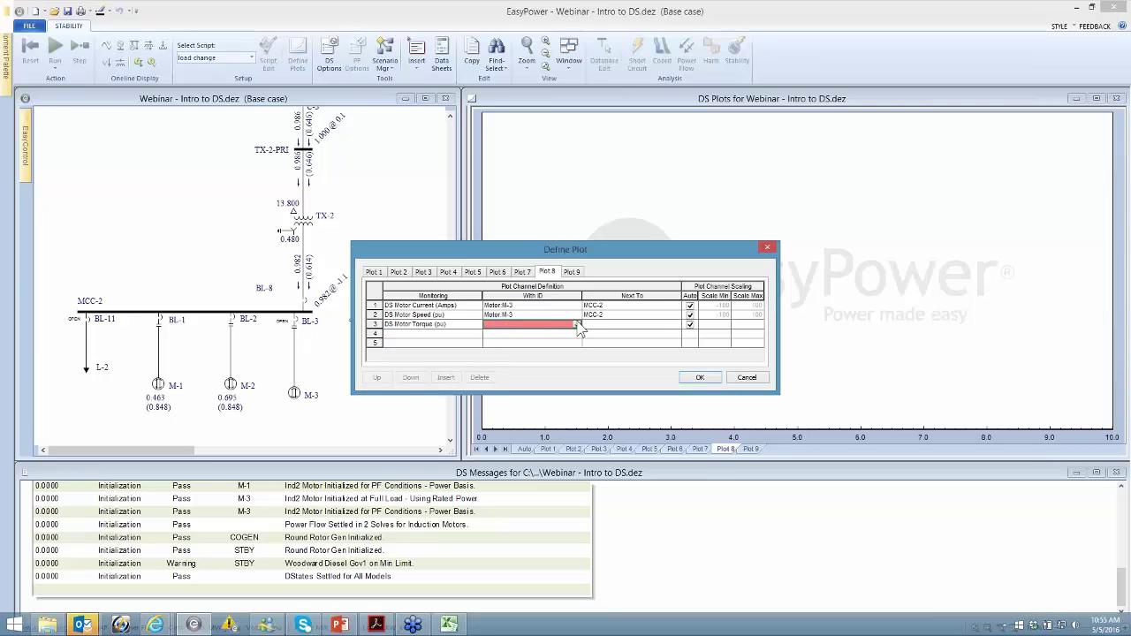
click(577, 324)
click(506, 360)
click(594, 326)
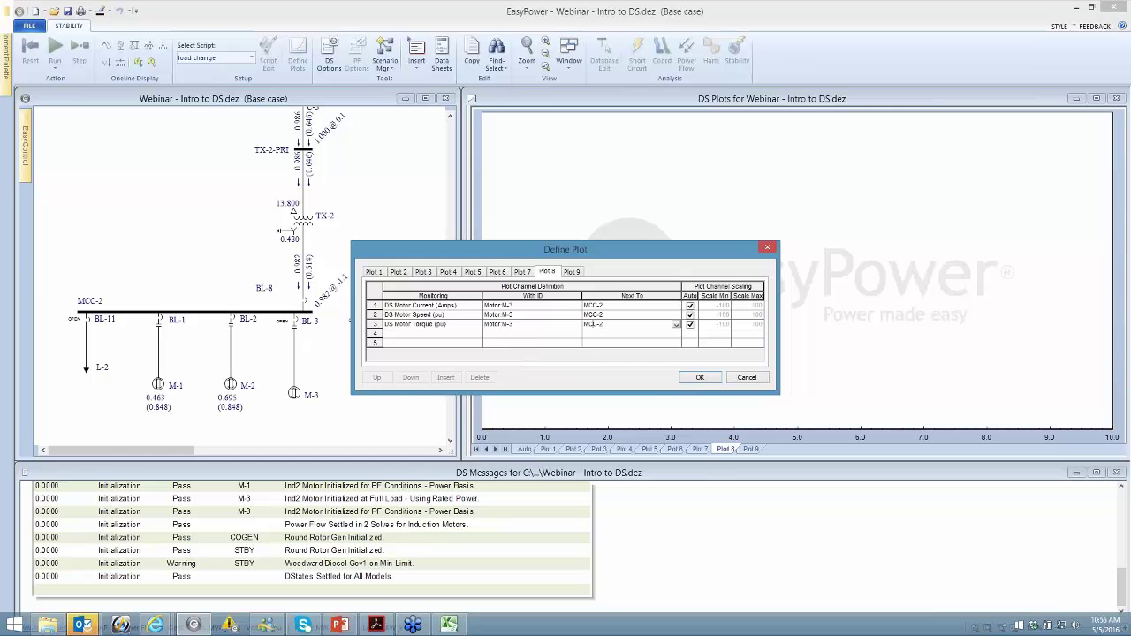
click(694, 378)
click(615, 350)
Assign generator COGEN to Plot 6's terminal voltage, current and speed channels
click(498, 272)
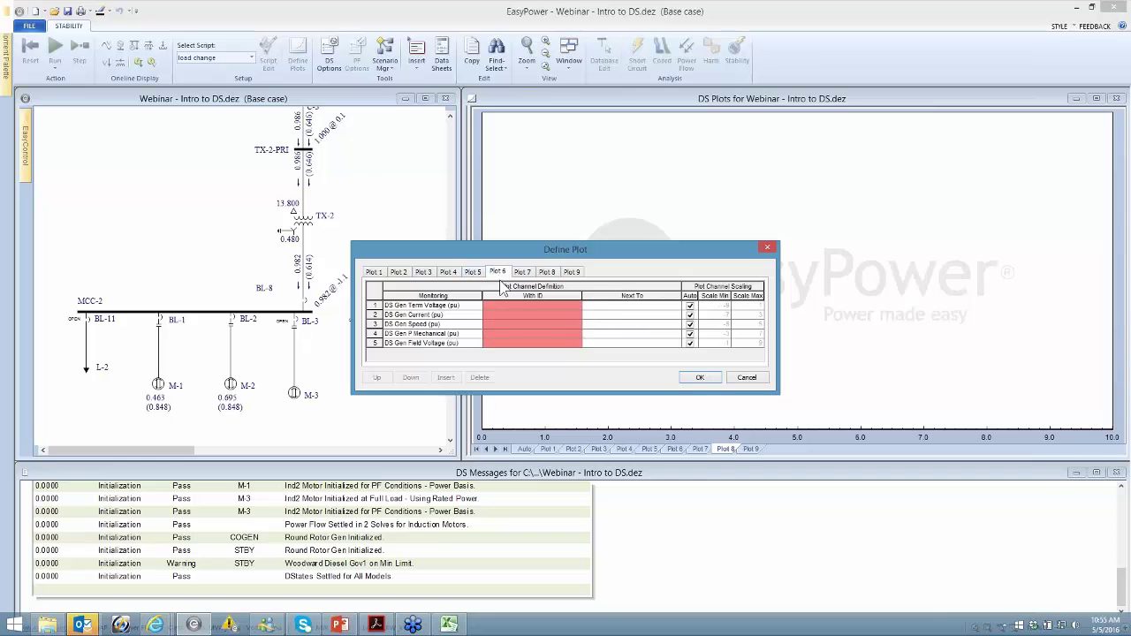
click(576, 307)
click(526, 324)
click(548, 315)
click(525, 330)
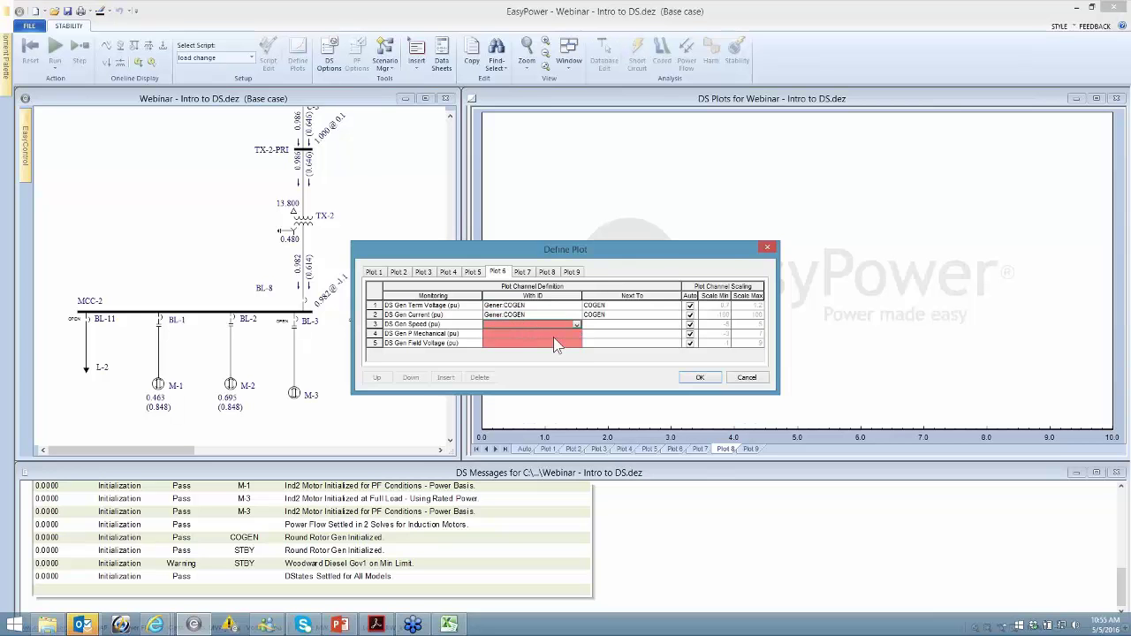
click(577, 325)
click(533, 342)
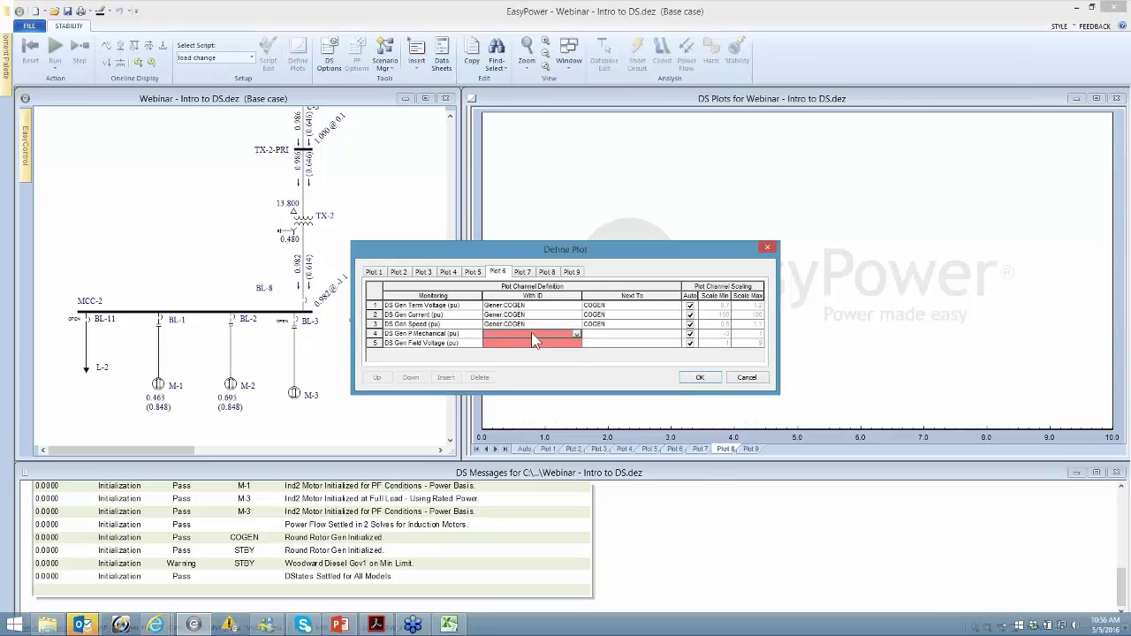
Assign generator COGEN to Plot 6's DS Gen P Mechanical (pu) and DS Gen Field Voltage (pu) channels
click(576, 334)
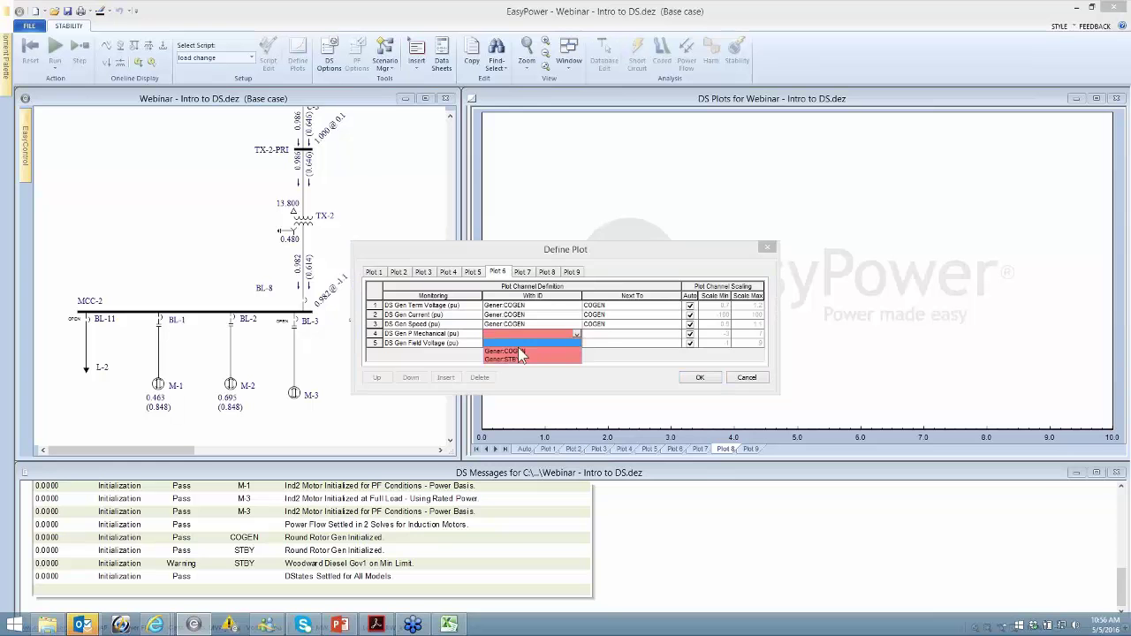
click(521, 352)
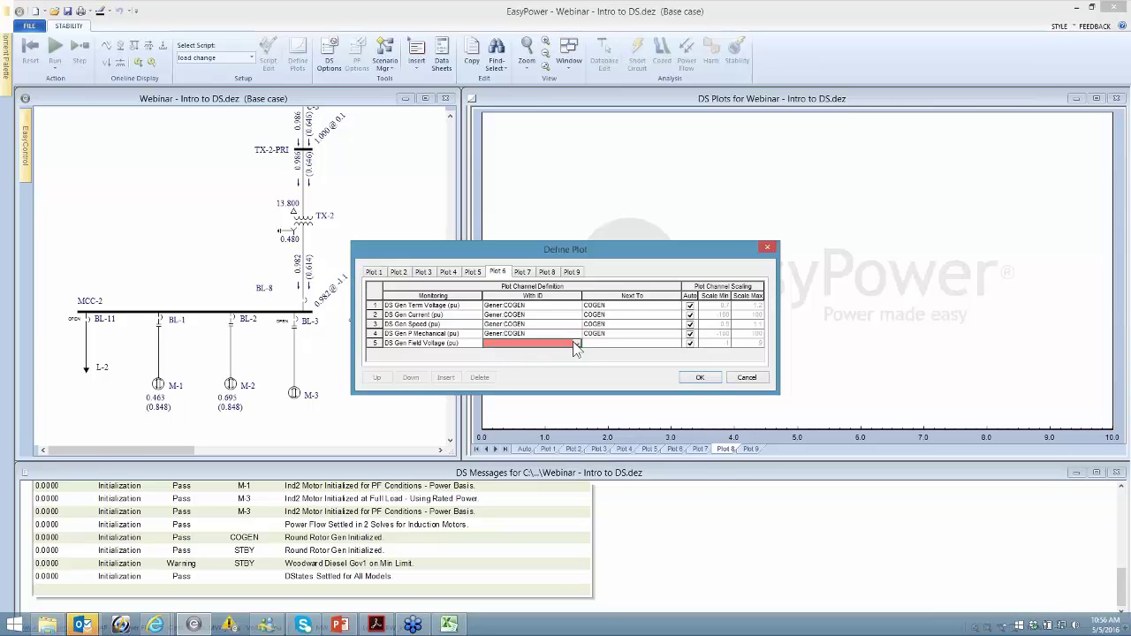
click(576, 344)
click(530, 353)
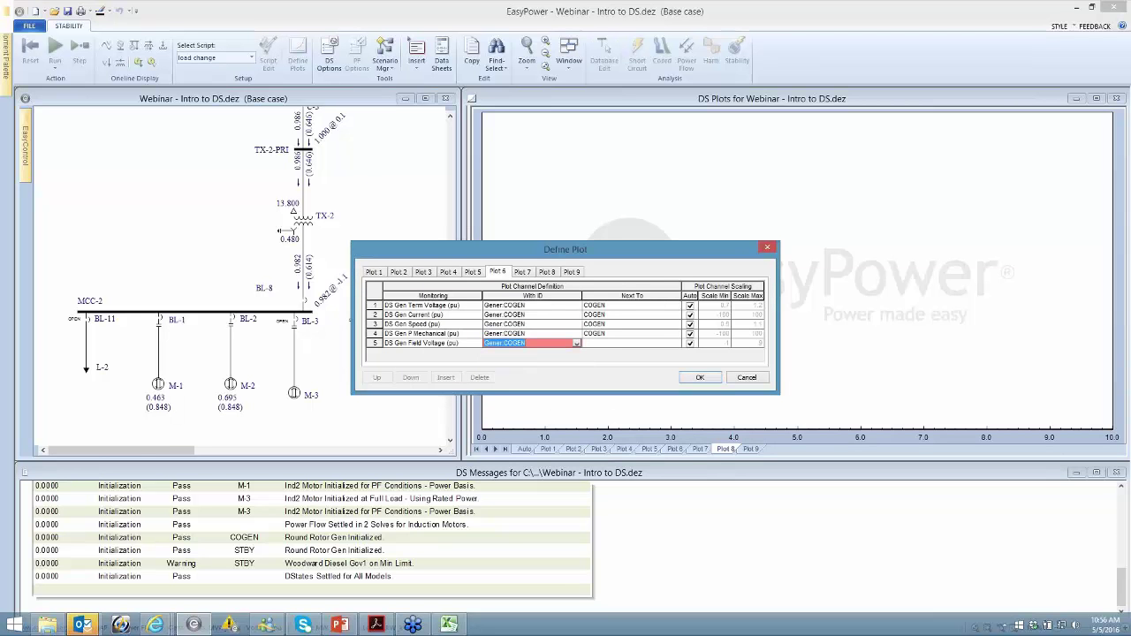
Assign generator COGEN to Plot 7's second DS Gen Angle (deg) channel and try to accept the plot definitions
click(523, 273)
click(523, 321)
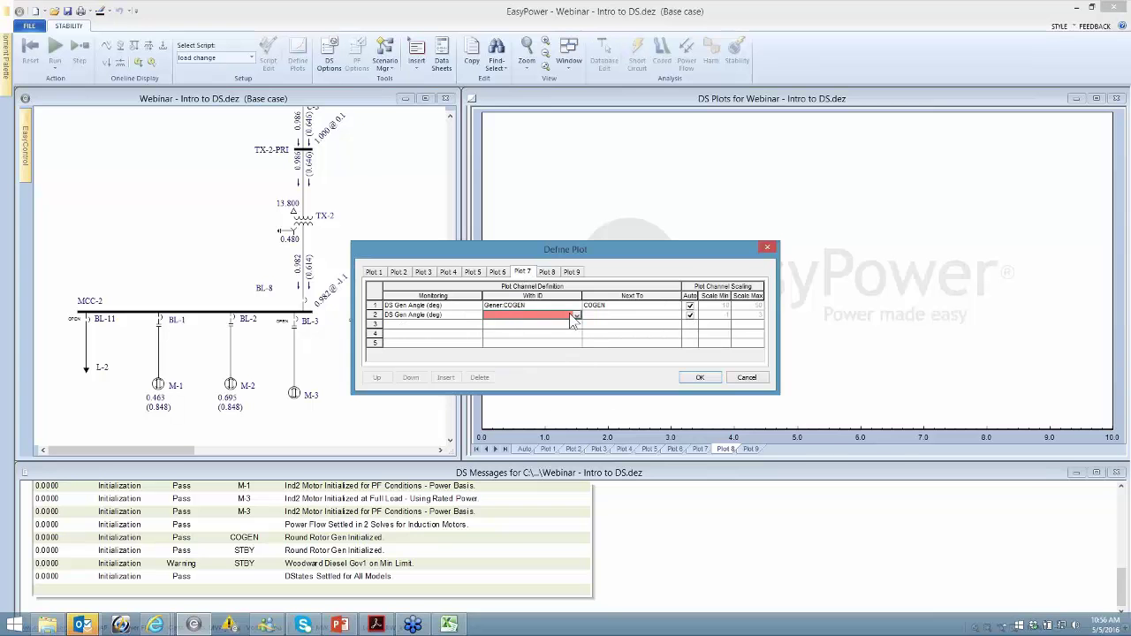
click(576, 316)
click(525, 341)
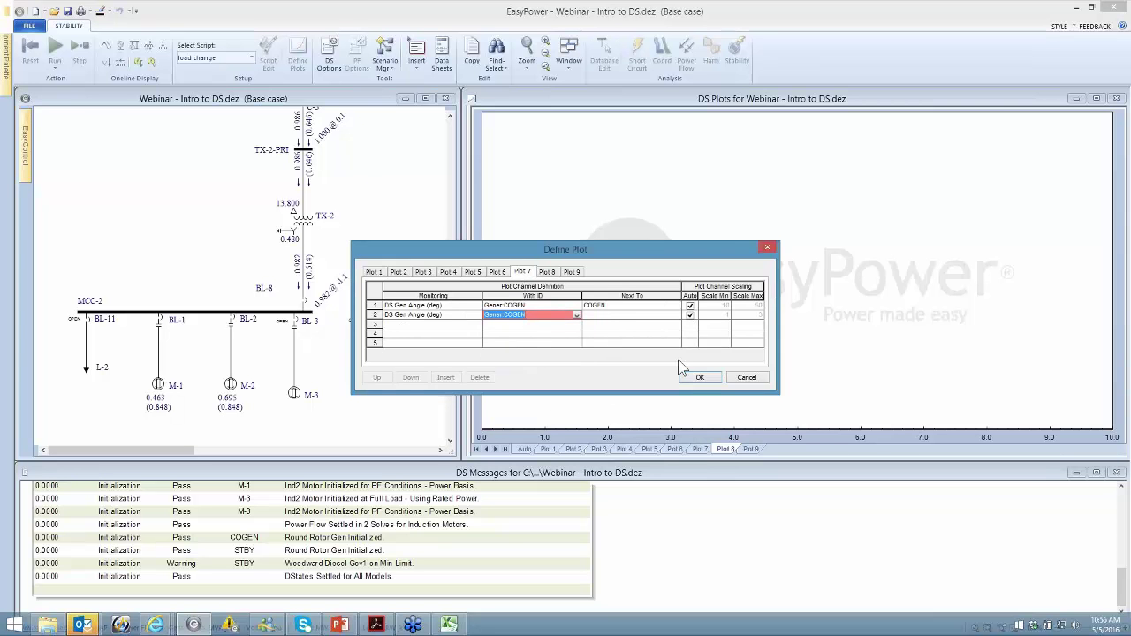
click(698, 378)
click(613, 352)
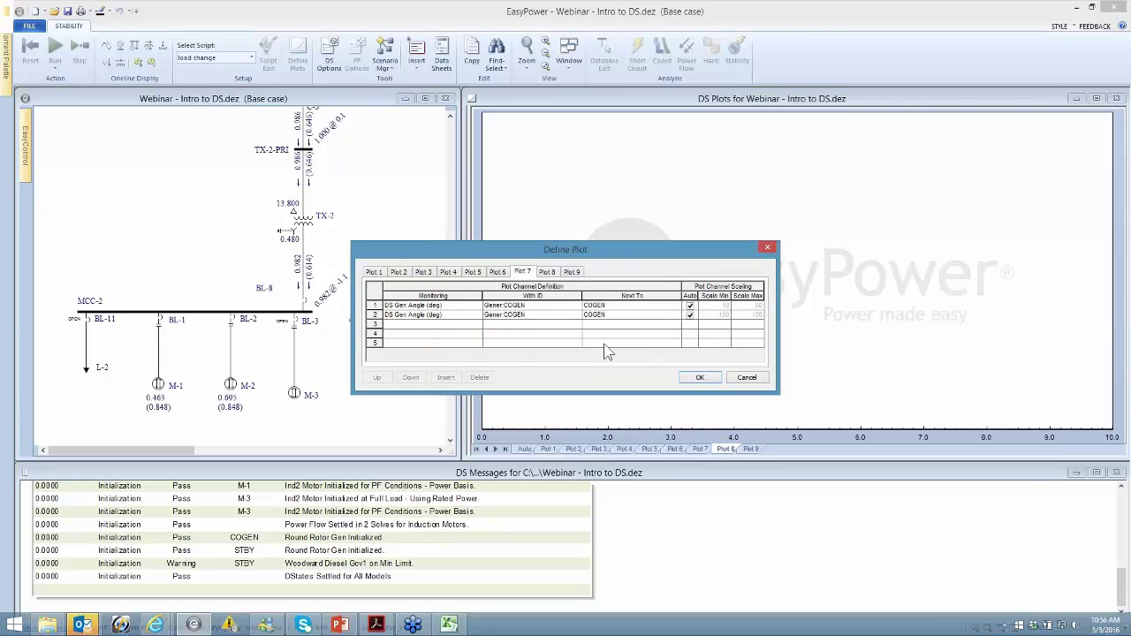
Reassign generator COGEN to Plot 6's DS Gen Field Voltage (pu) channel and accept the plot definitions
click(500, 273)
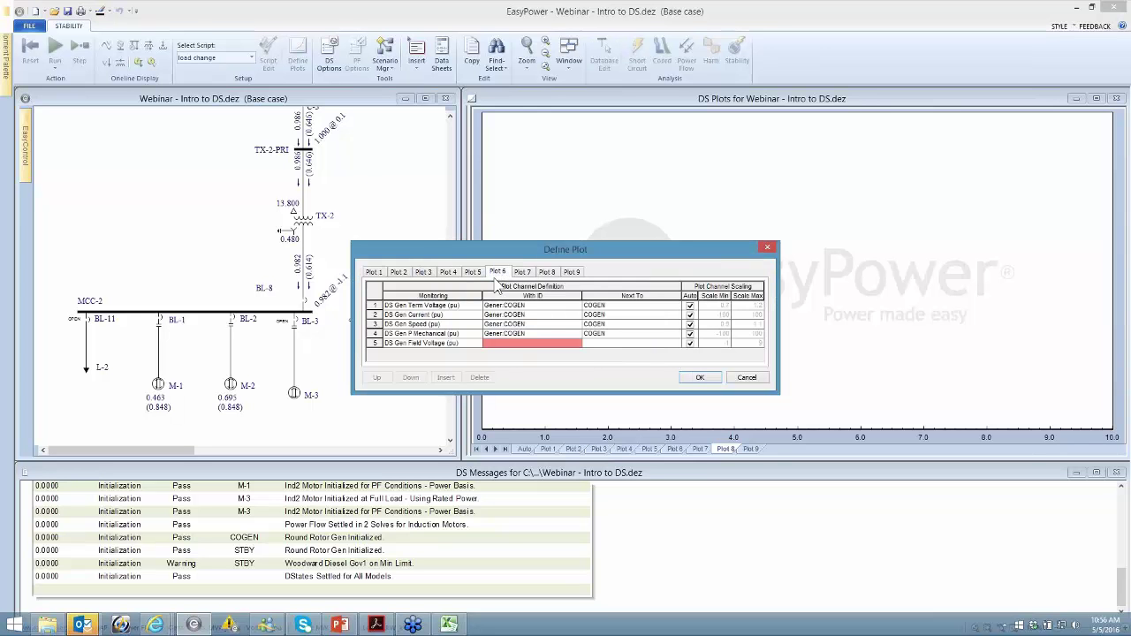
click(534, 344)
click(577, 344)
click(522, 362)
click(699, 377)
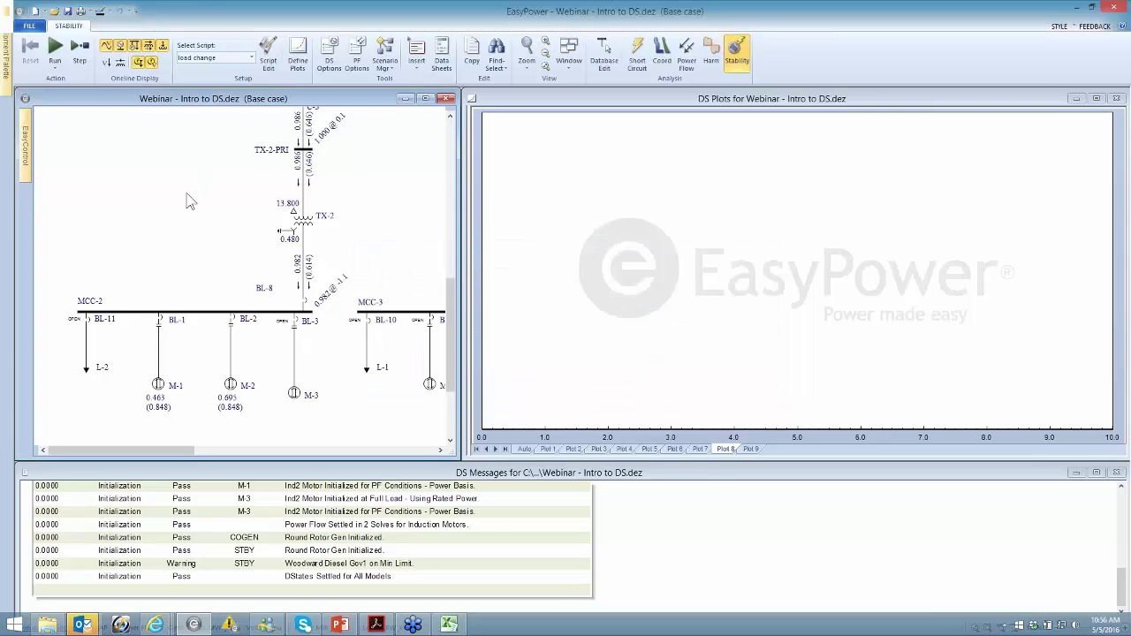
Run the "load change" script simulation and display the COGEN results in Plot 7 and Plot 6
click(54, 51)
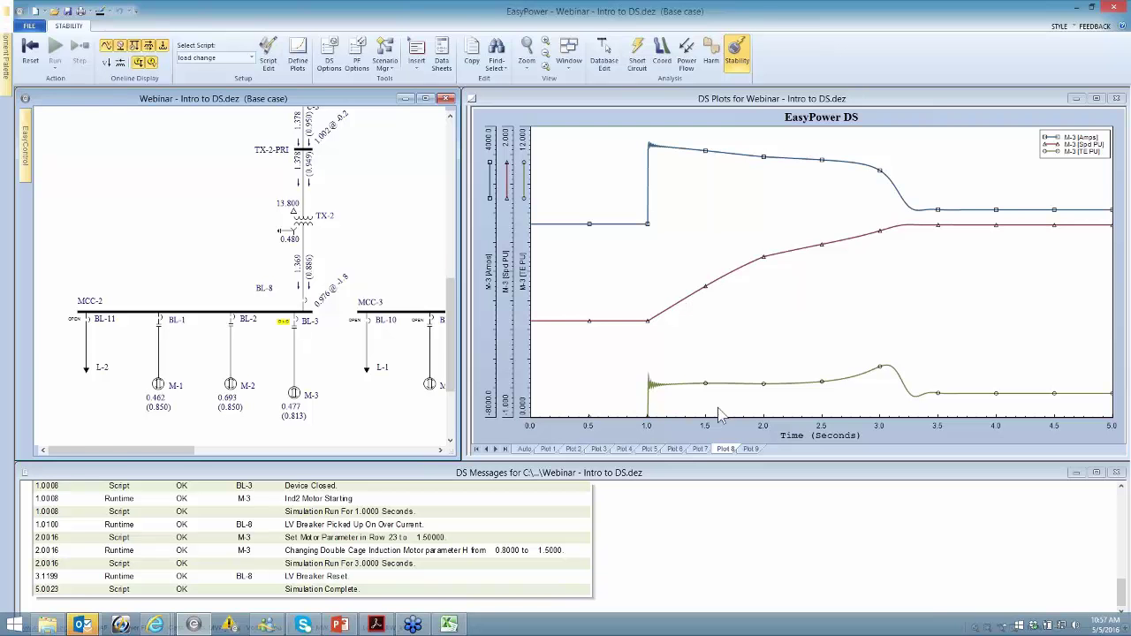
click(700, 449)
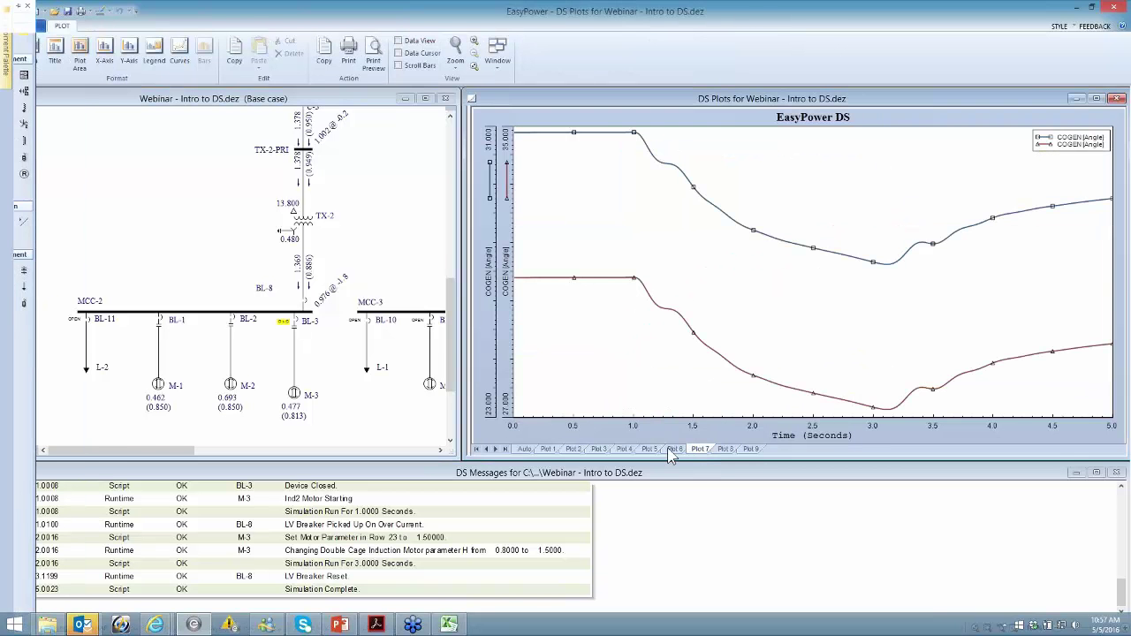
click(671, 451)
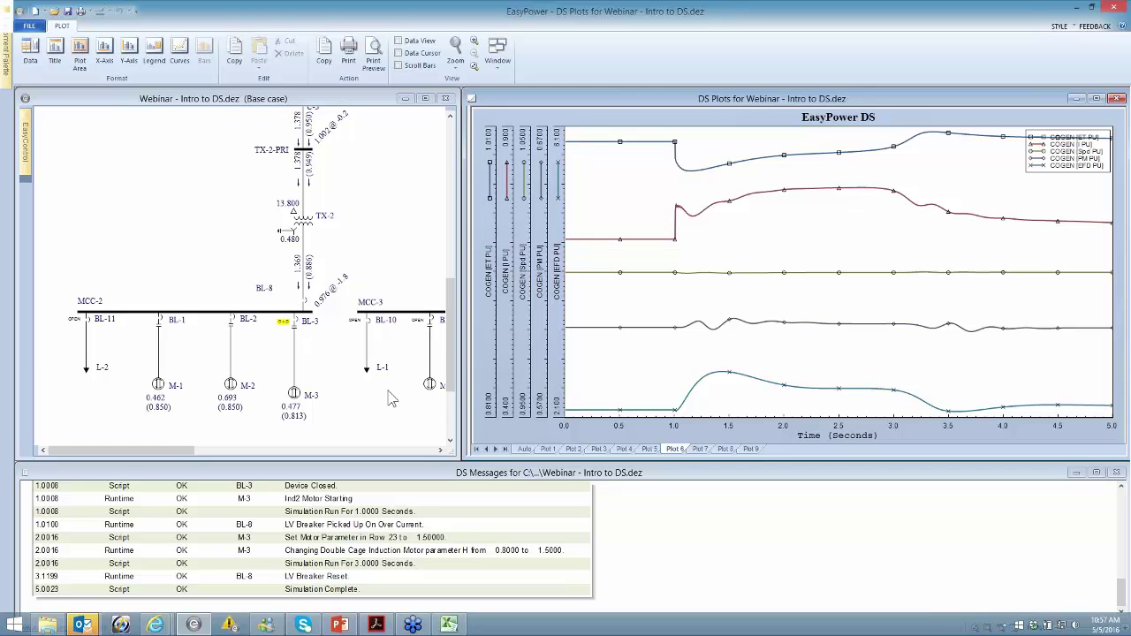
Return to the one-line diagram and reset the stability simulation
click(345, 363)
mouse_move(27, 37)
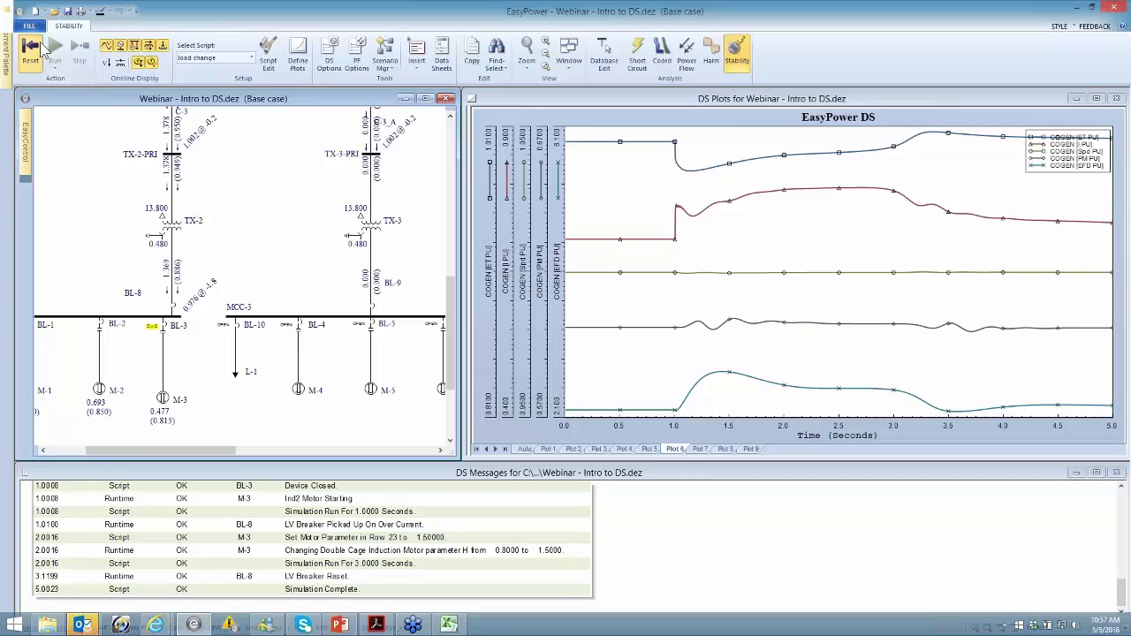
click(31, 51)
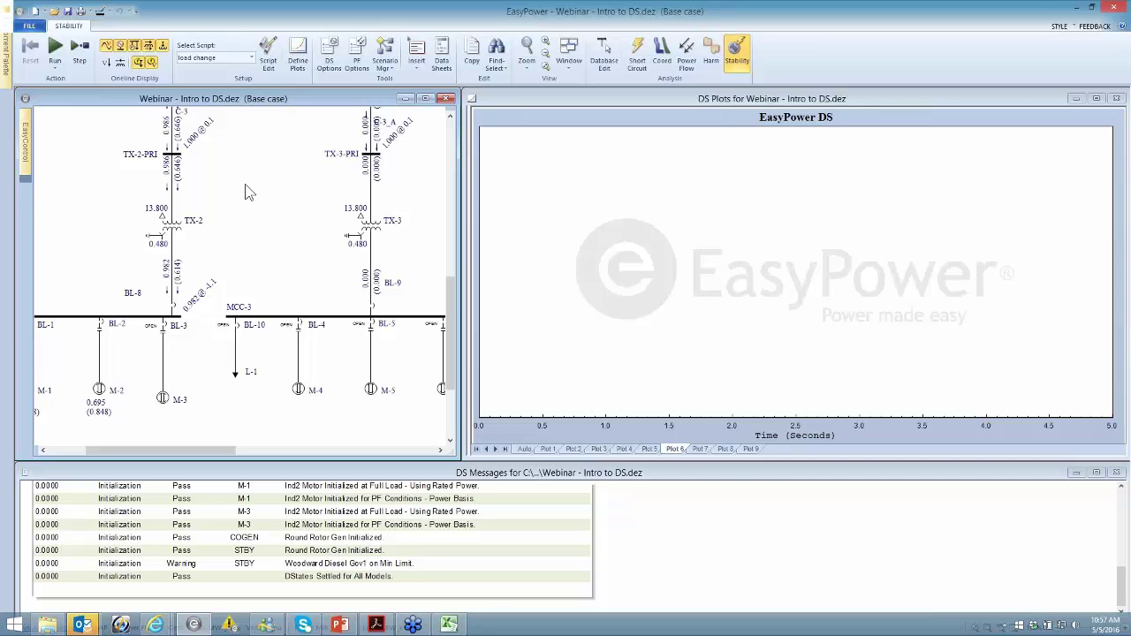
Review the Dynamic Stability options and enable Use Arc Flash Simulation for Faults
click(332, 51)
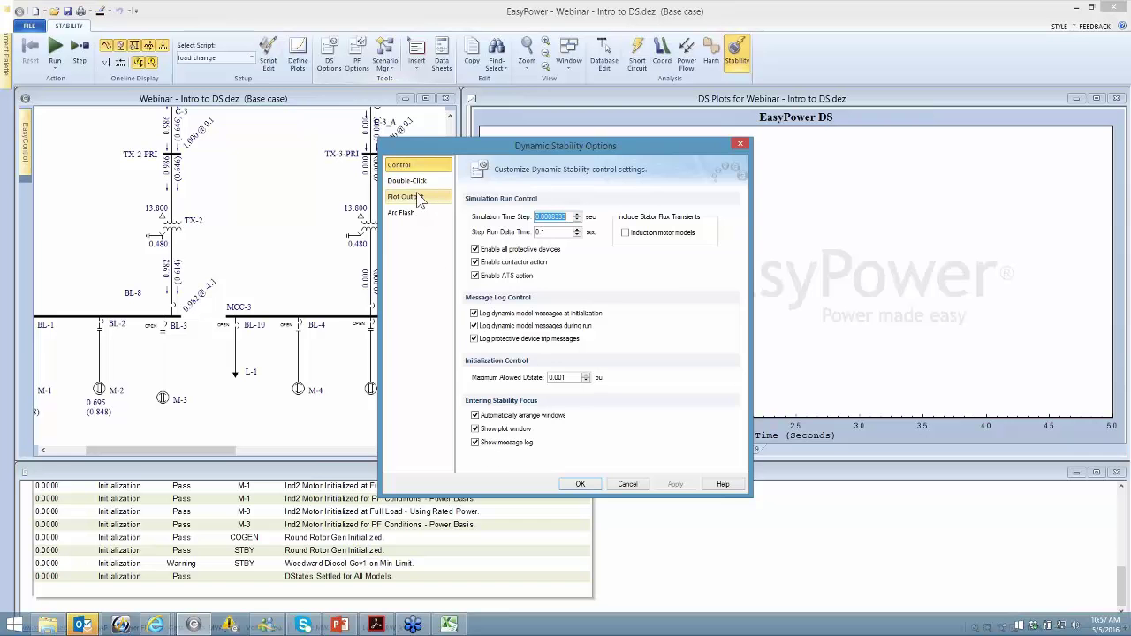
click(416, 182)
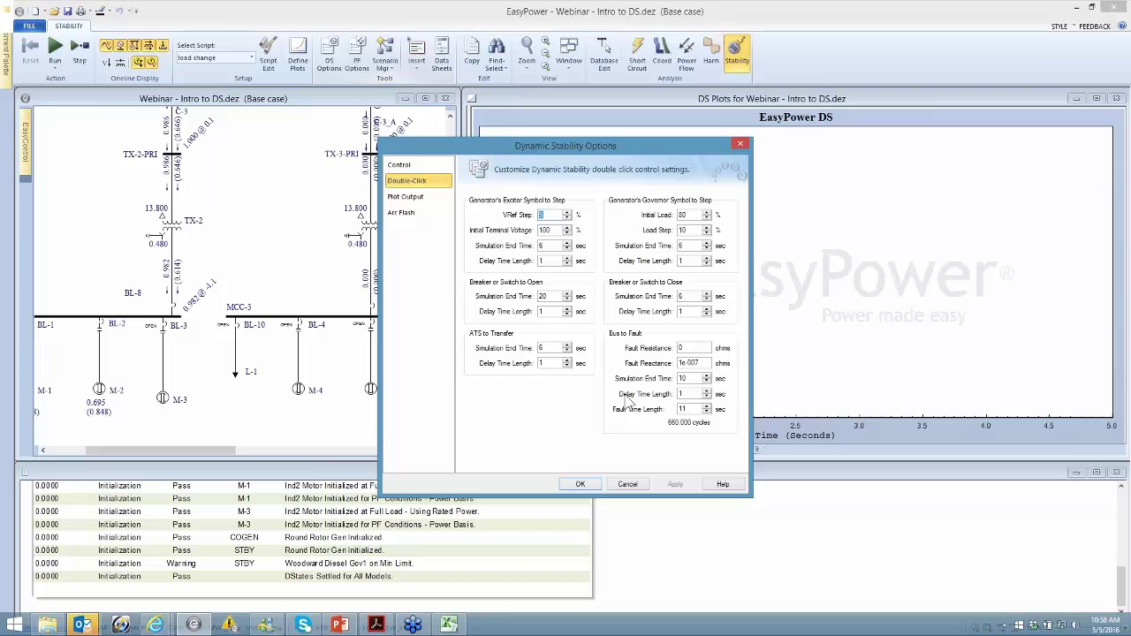
click(418, 202)
click(417, 212)
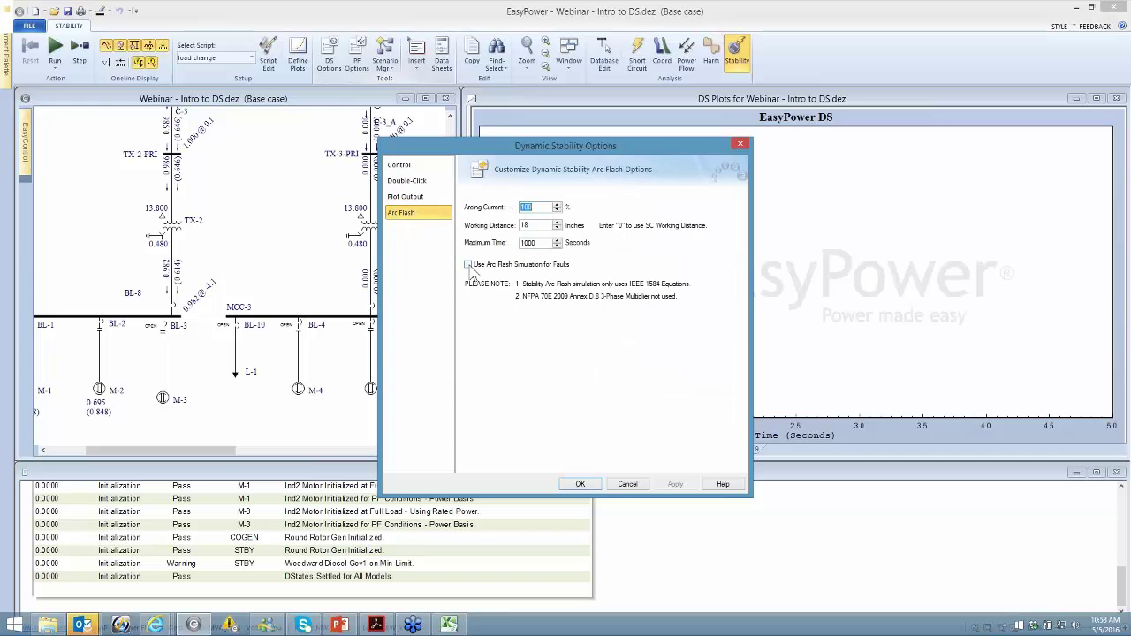
click(467, 264)
click(580, 485)
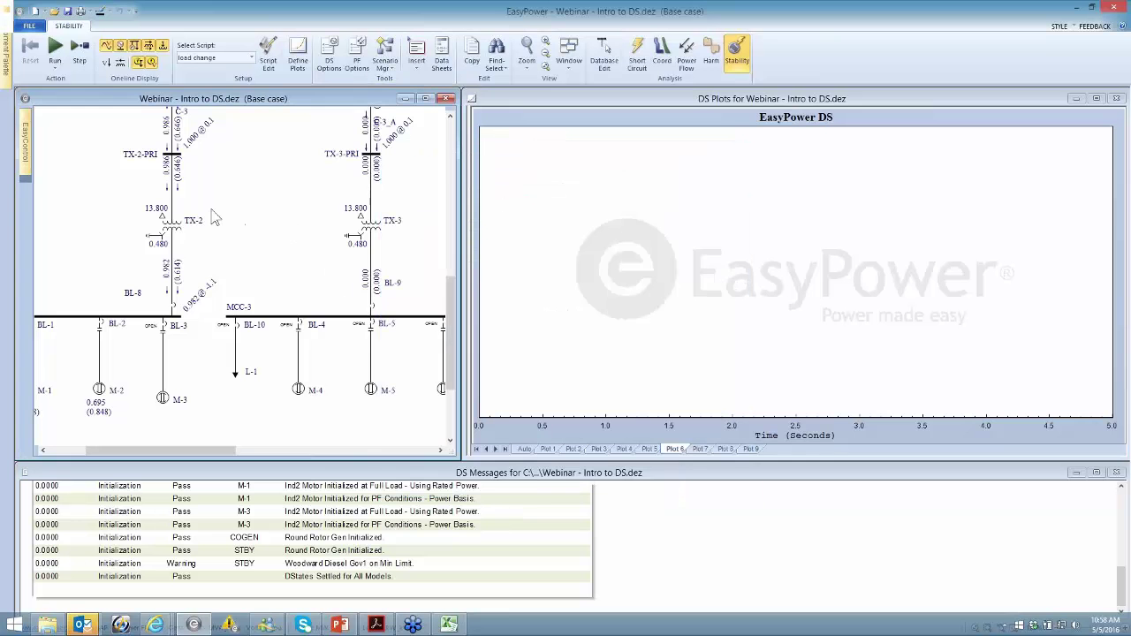
Simulate a fault on bus SWGR-13.8 and zoom the Auto plot to about 0.6 to 1.6 seconds
drag(110, 208, 127, 354)
drag(300, 208, 265, 250)
drag(312, 196, 277, 194)
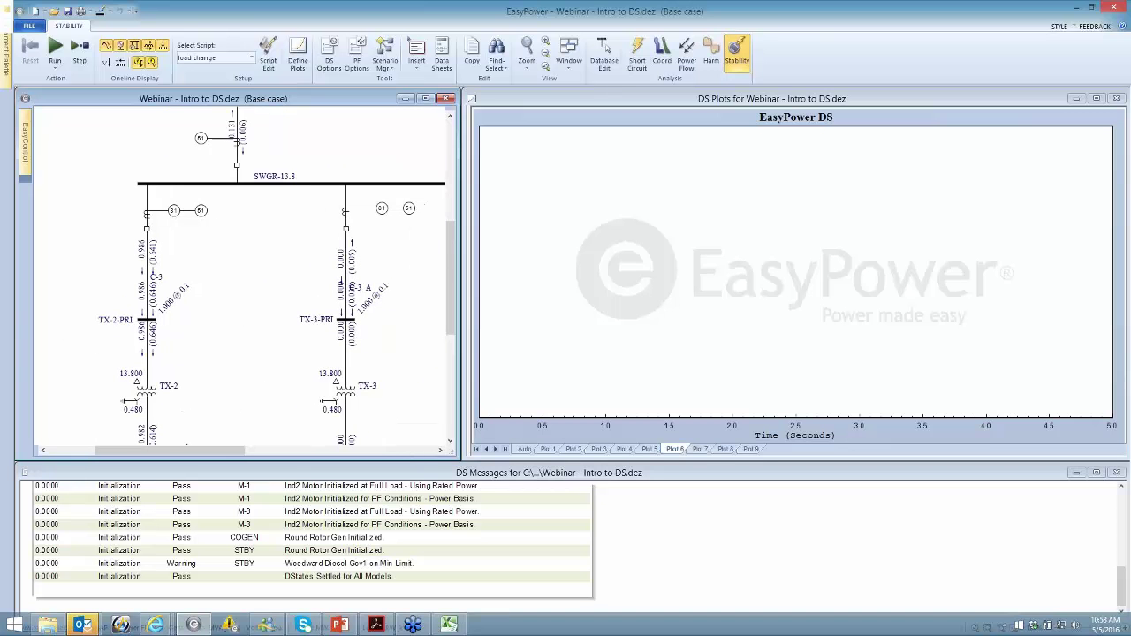
double_click(283, 184)
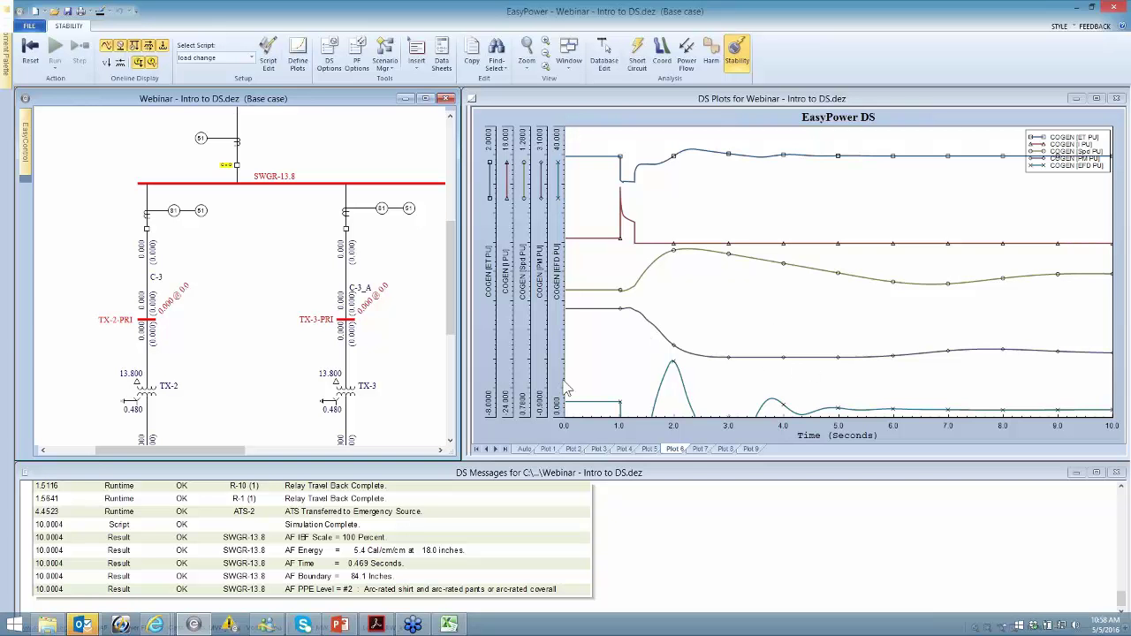
click(526, 449)
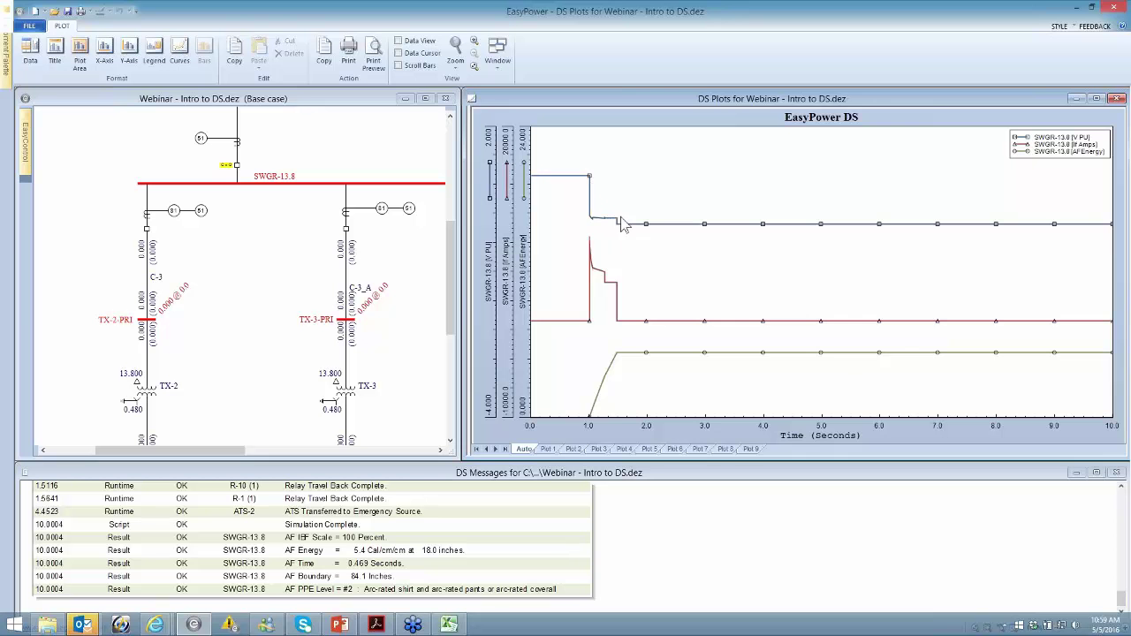
drag(570, 241, 624, 290)
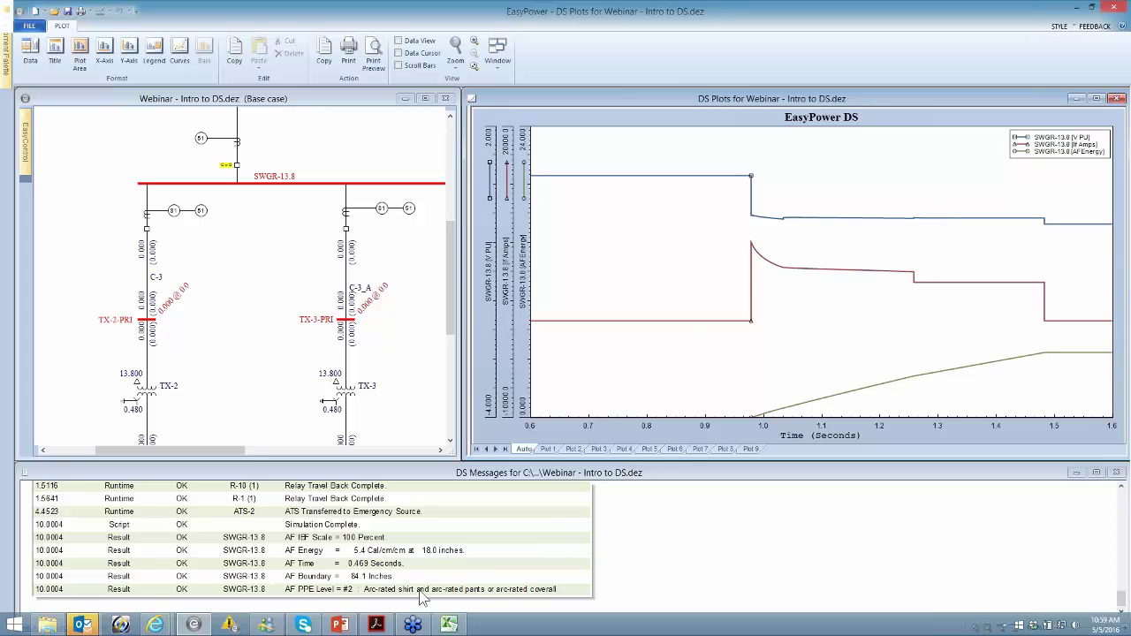
Set the arc flash arcing current to 85 % in the Dynamic Stability options and apply it
click(310, 234)
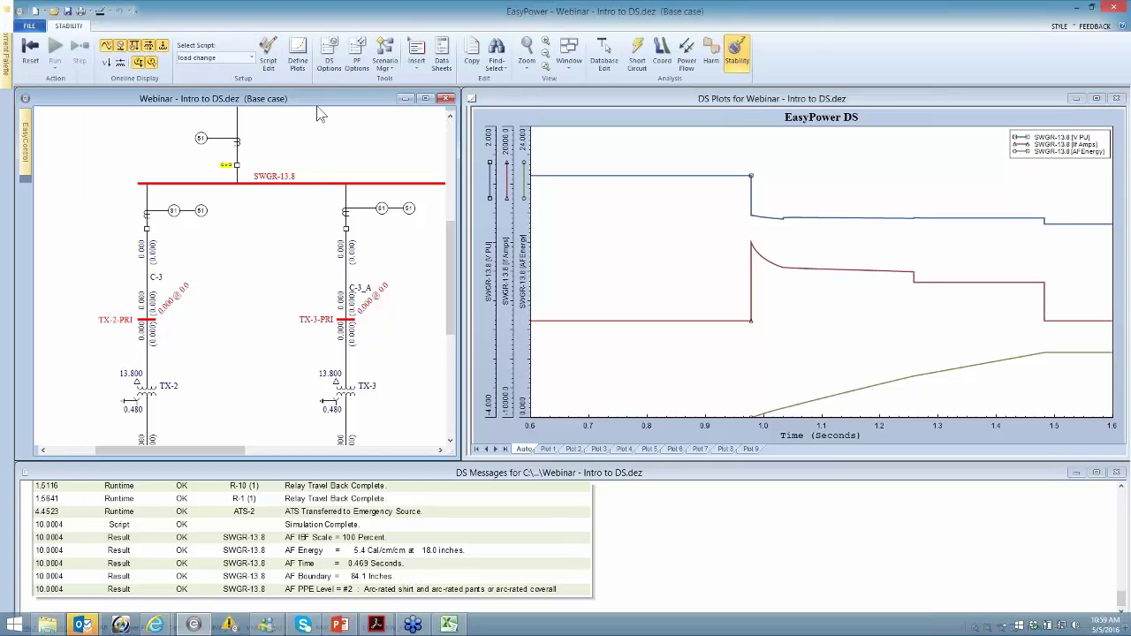
click(329, 51)
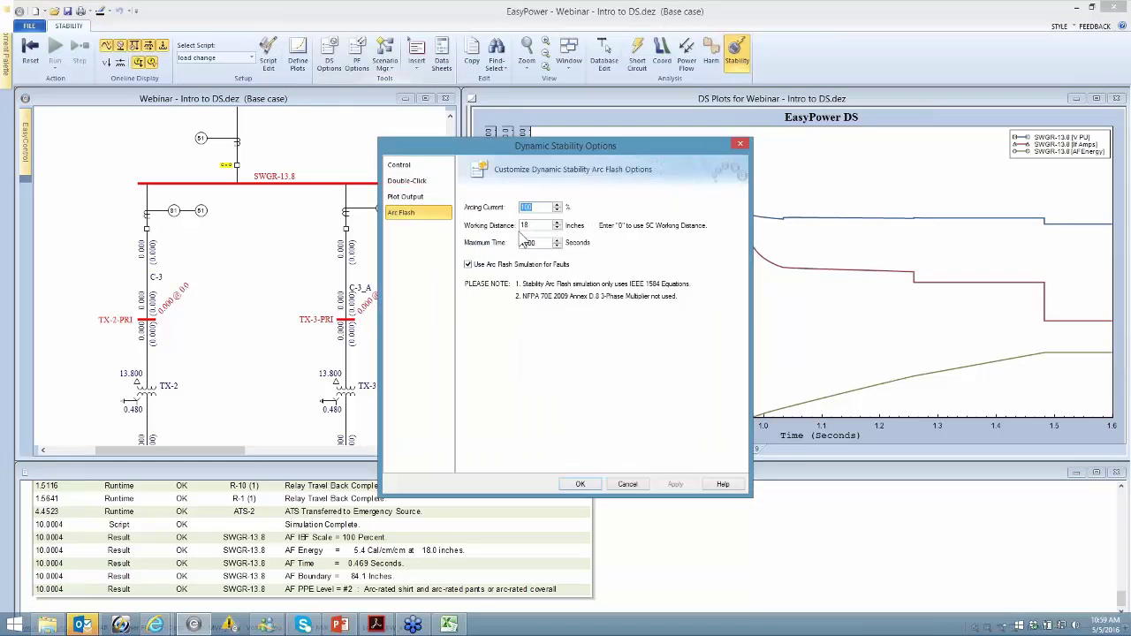
text(85)
click(675, 484)
click(590, 485)
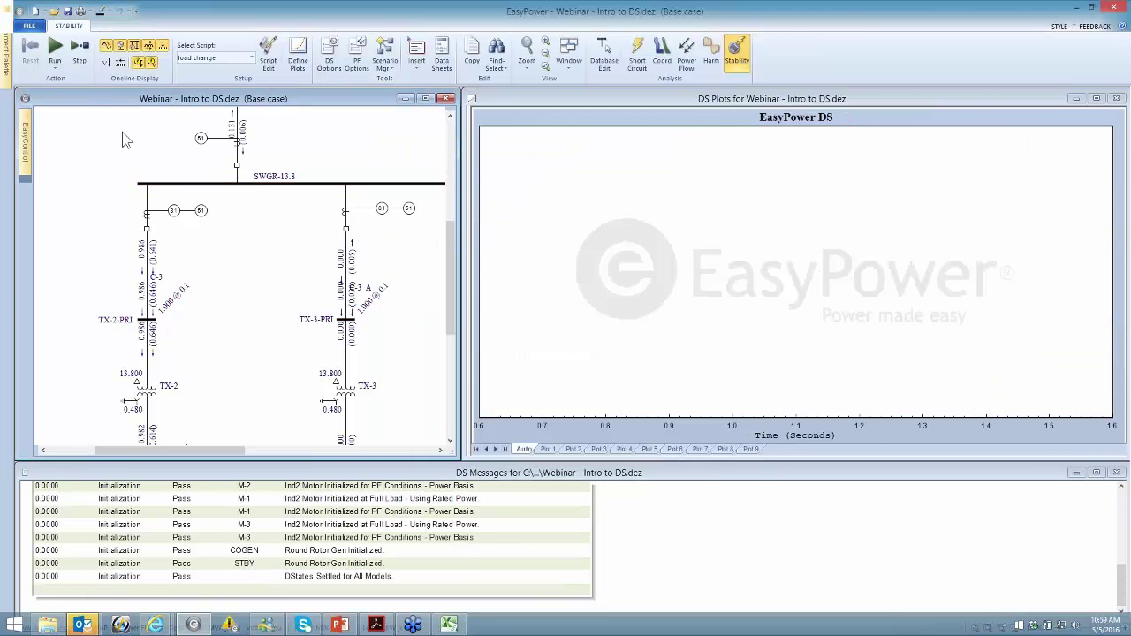
Simulate the SWGR-13.8 bus fault again with the reduced arcing current and display Plot 3
double_click(200, 183)
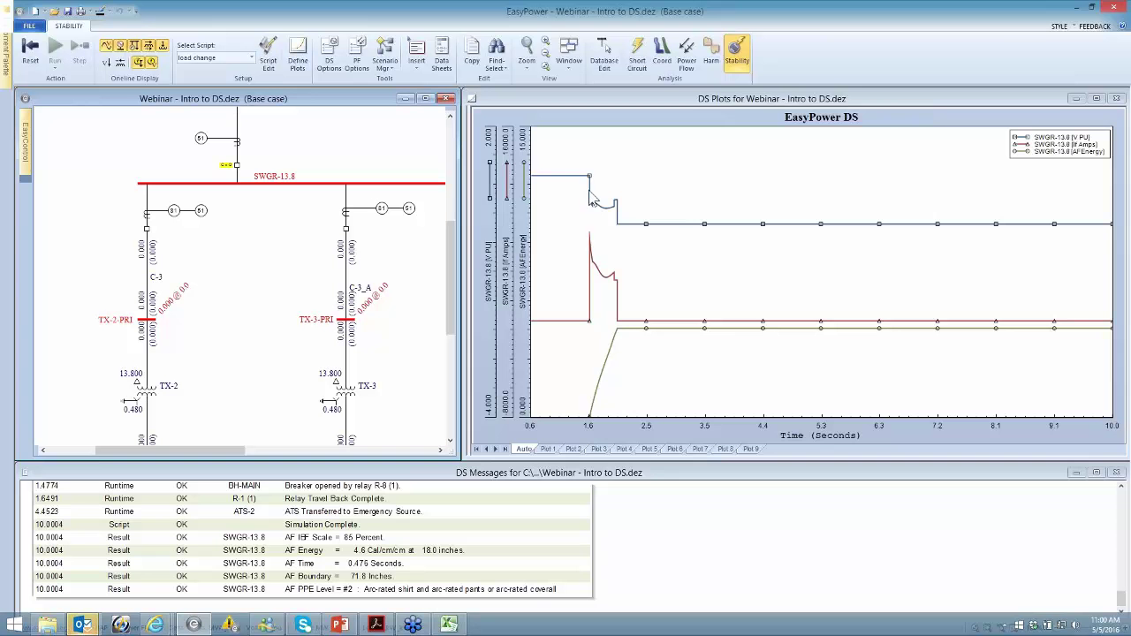
mouse_move(588, 180)
click(599, 449)
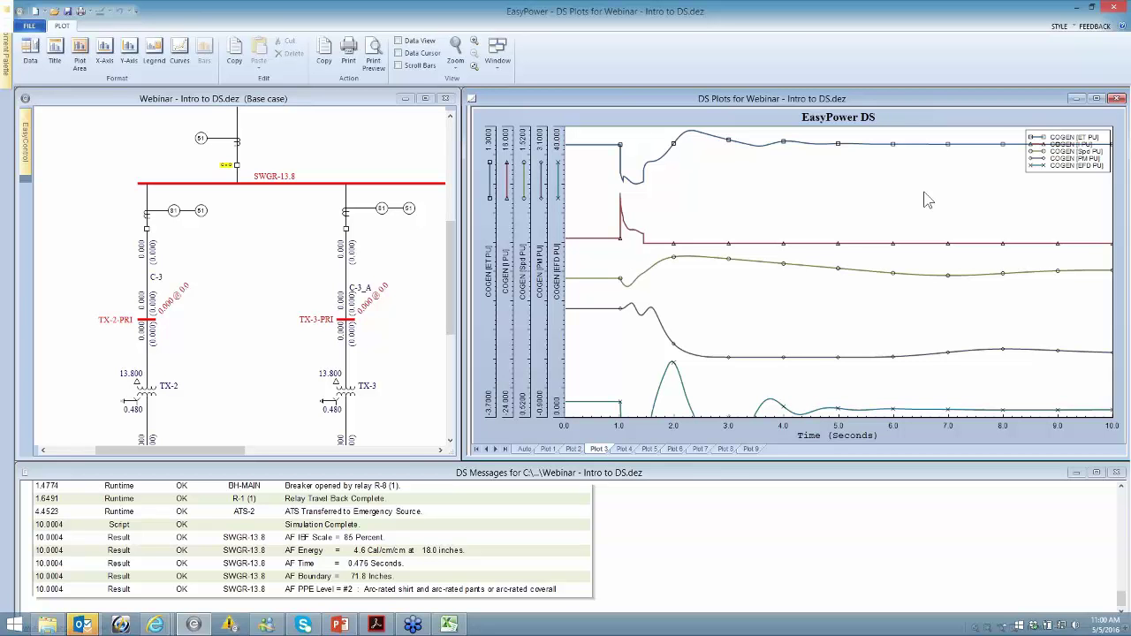
click(1065, 26)
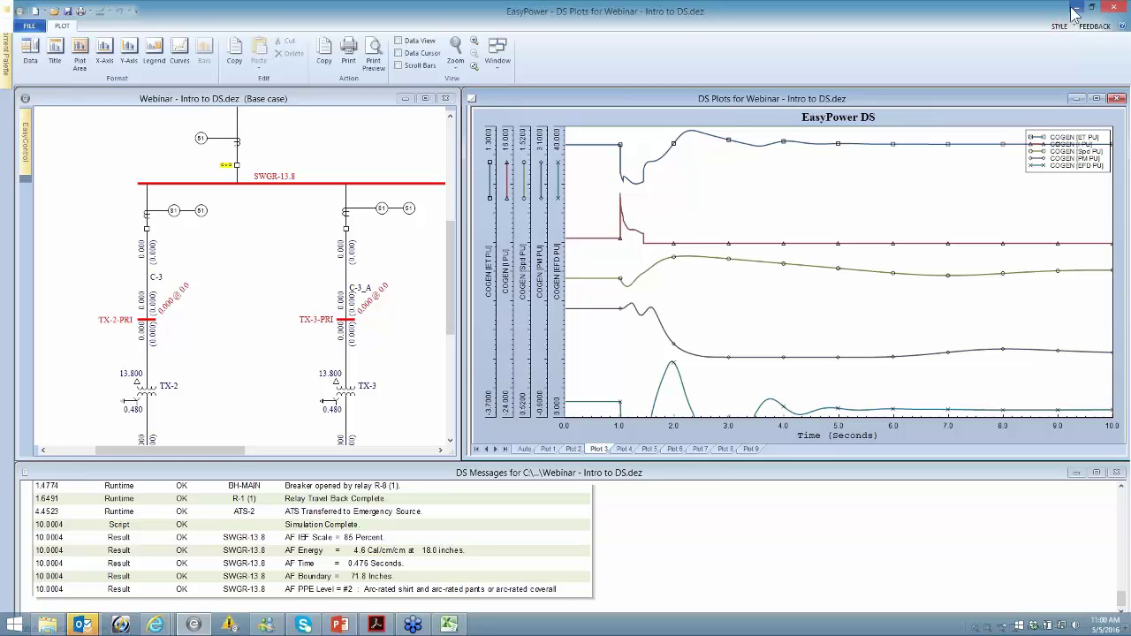